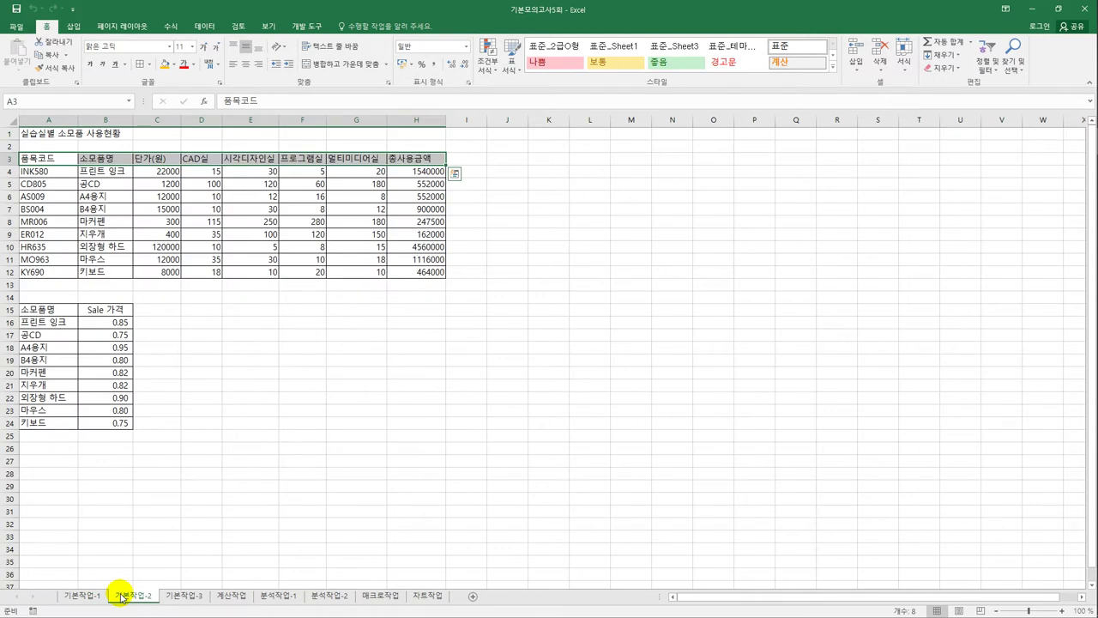
# Set the horizontal alignment of the title range A1:H1 to center across selection (선택 영역의 가운데로).
pyautogui.click(185, 451)
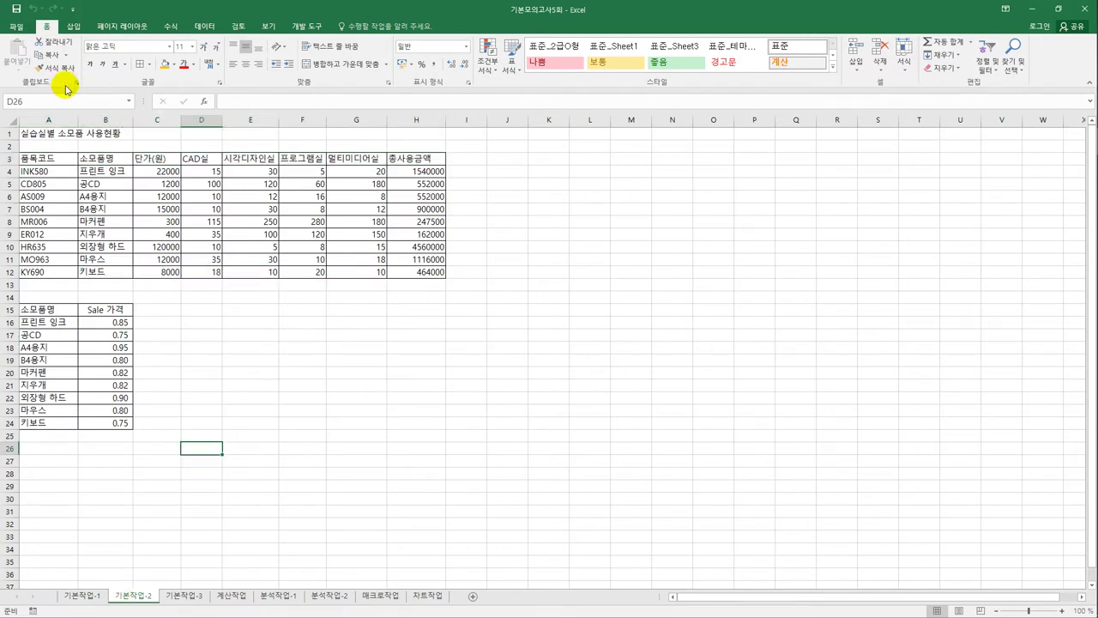
pyautogui.moveTo(43, 137); pyautogui.dragTo(399, 133)
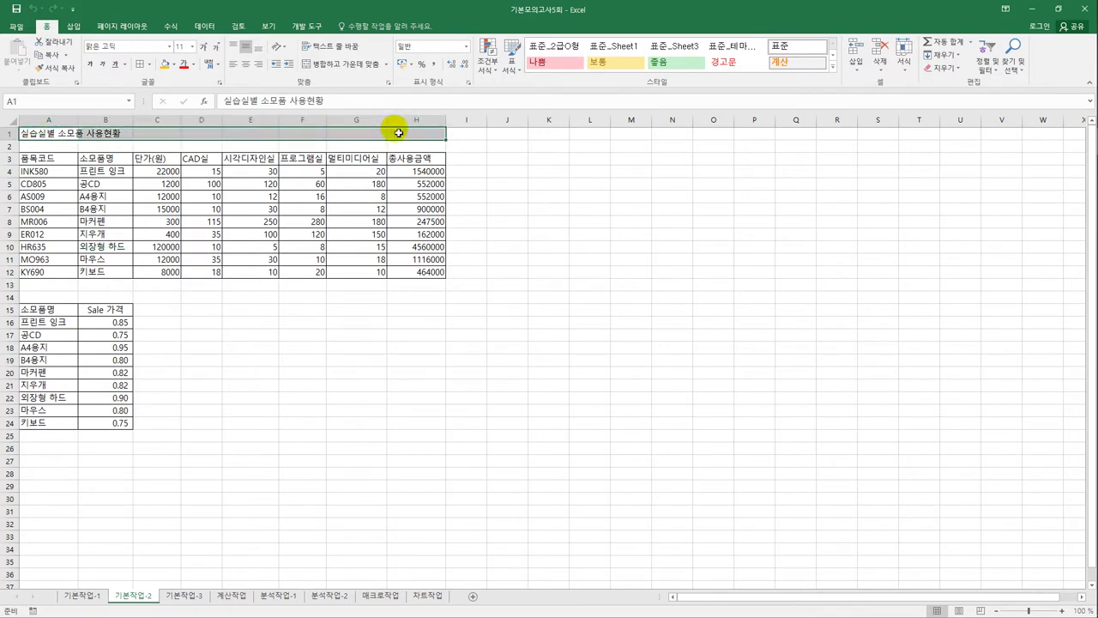
pyautogui.rightClick(399, 133)
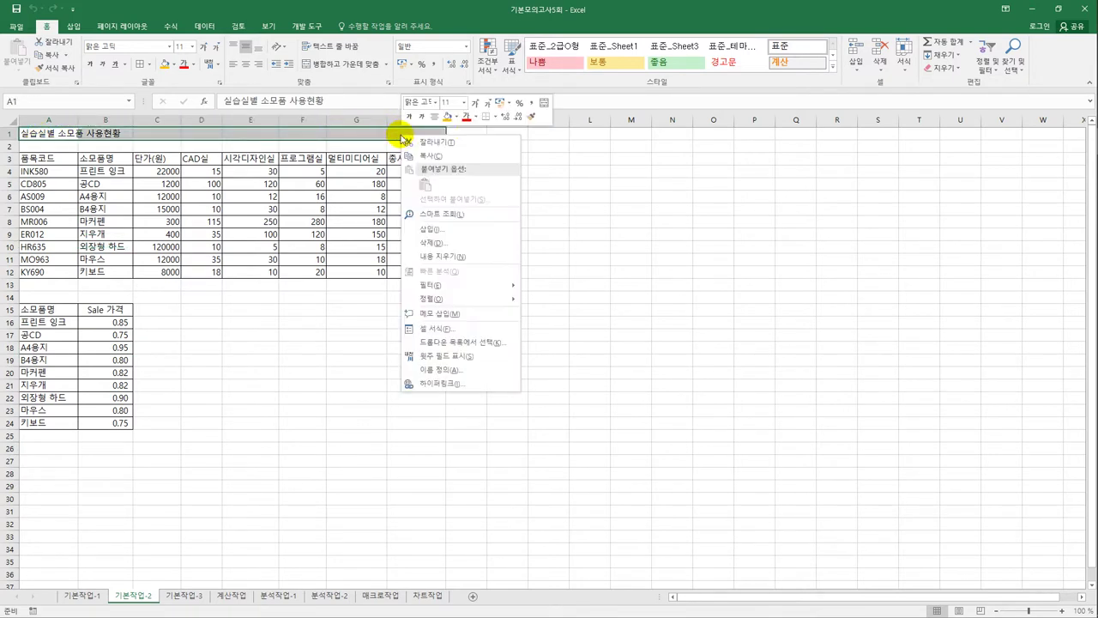
pyautogui.click(476, 332)
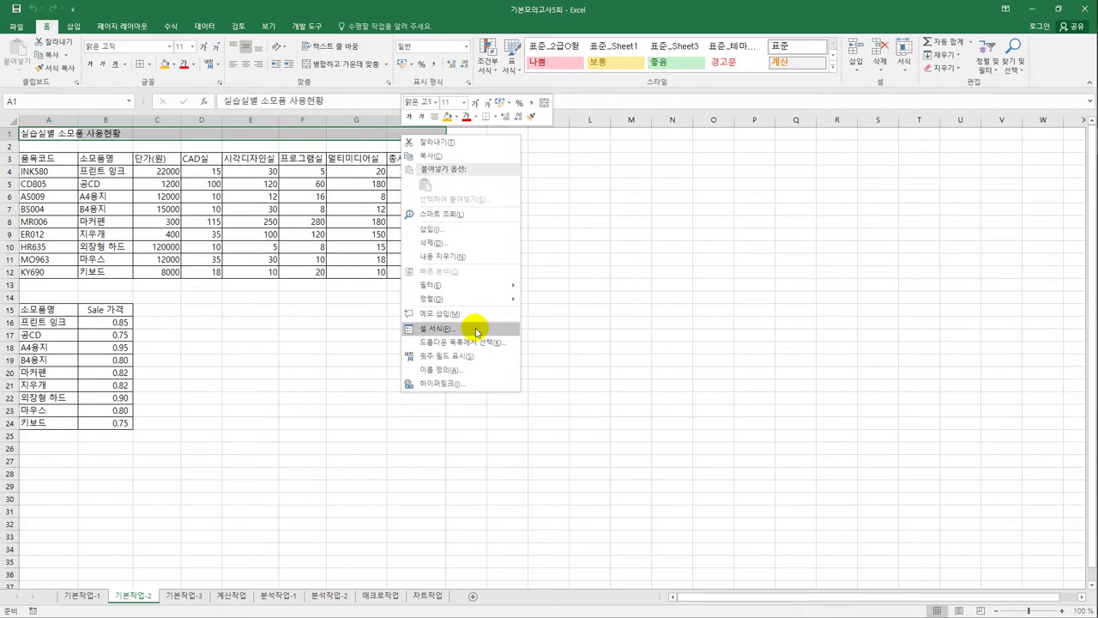
pyautogui.click(476, 332)
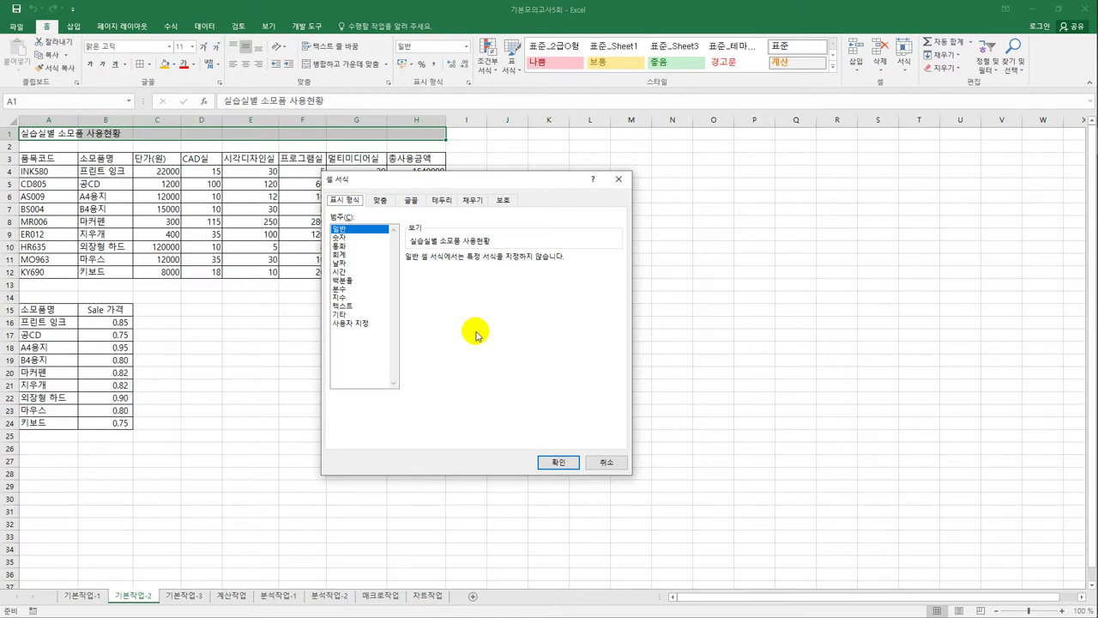
pyautogui.click(381, 200)
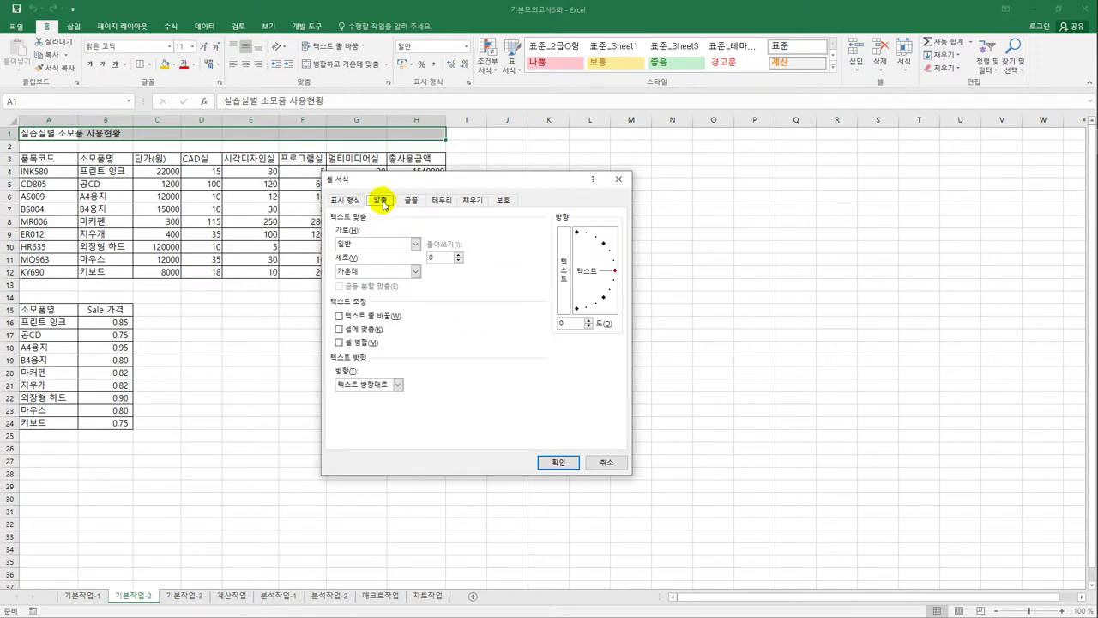
pyautogui.click(385, 245)
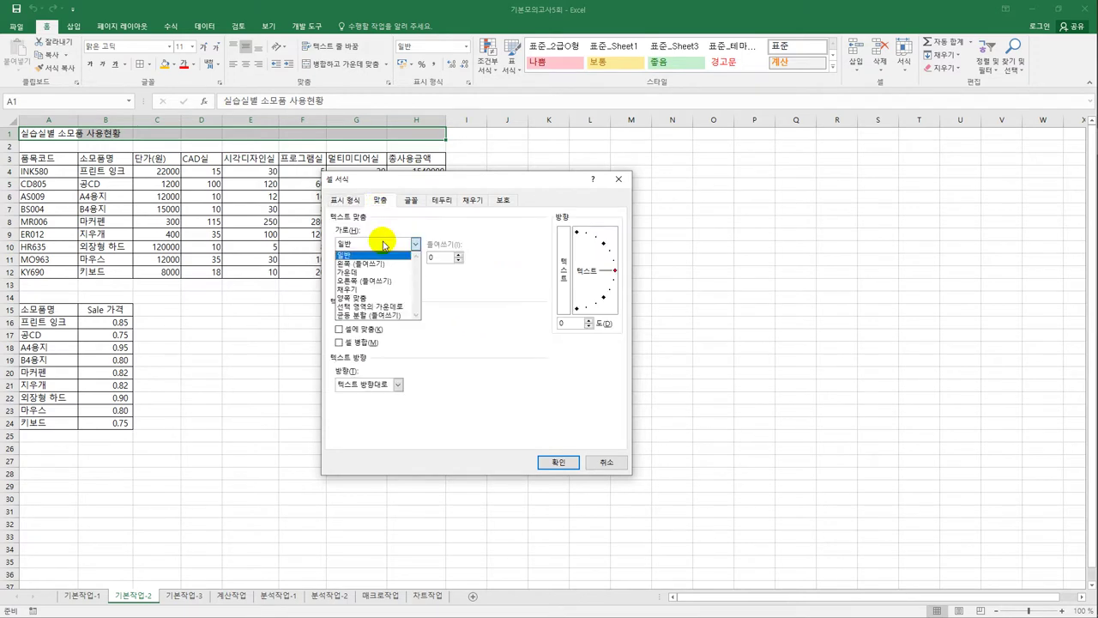
pyautogui.click(387, 306)
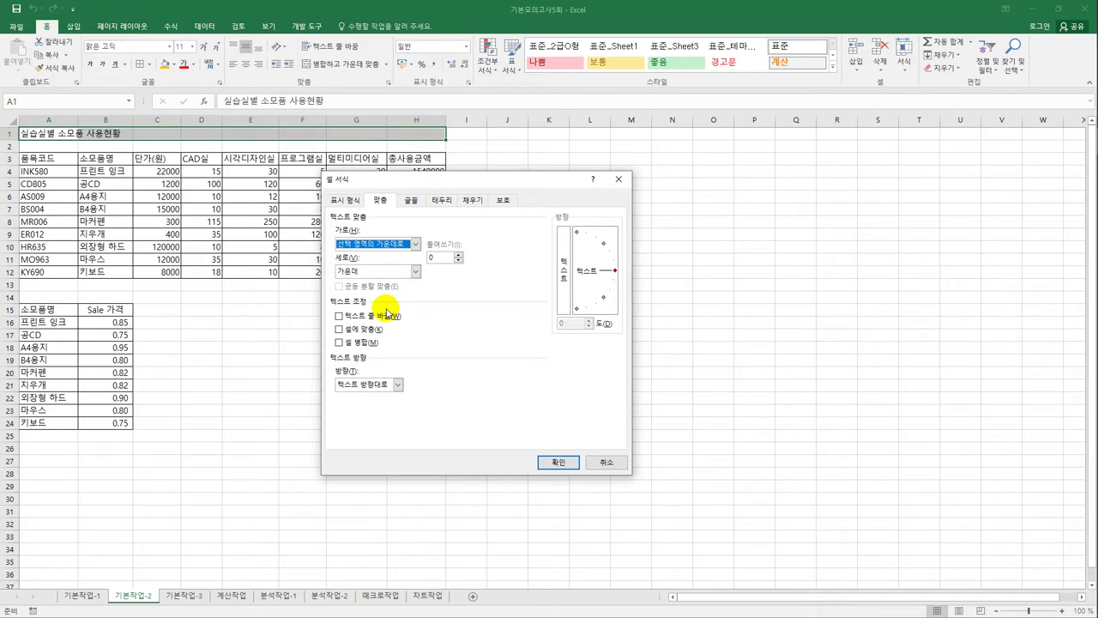
# Format the title in A1:H1 with the 궁서 font, size 16, bold (굵게), and apply the formatting.
pyautogui.click(411, 200)
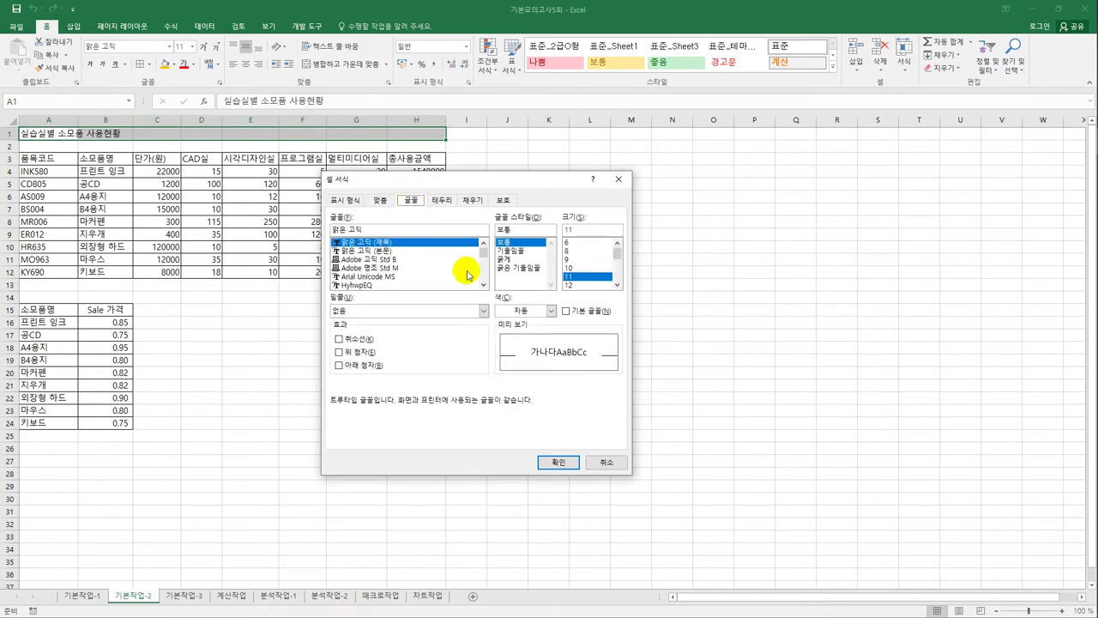
pyautogui.click(390, 227)
pyautogui.write('ㄱ')
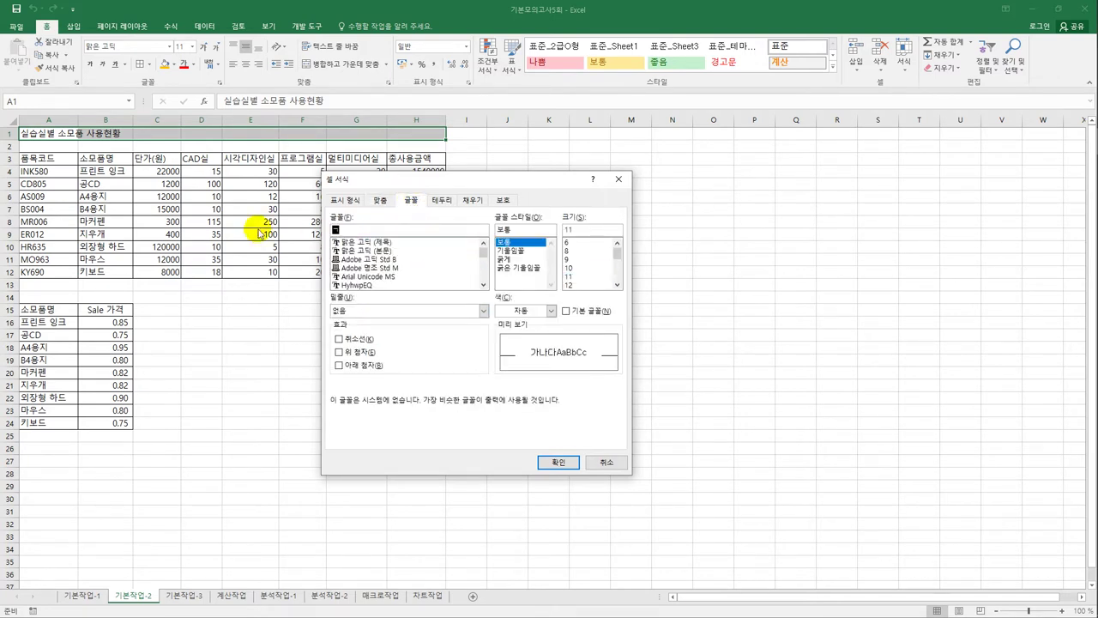
pyautogui.write('ㅜㅇ서')
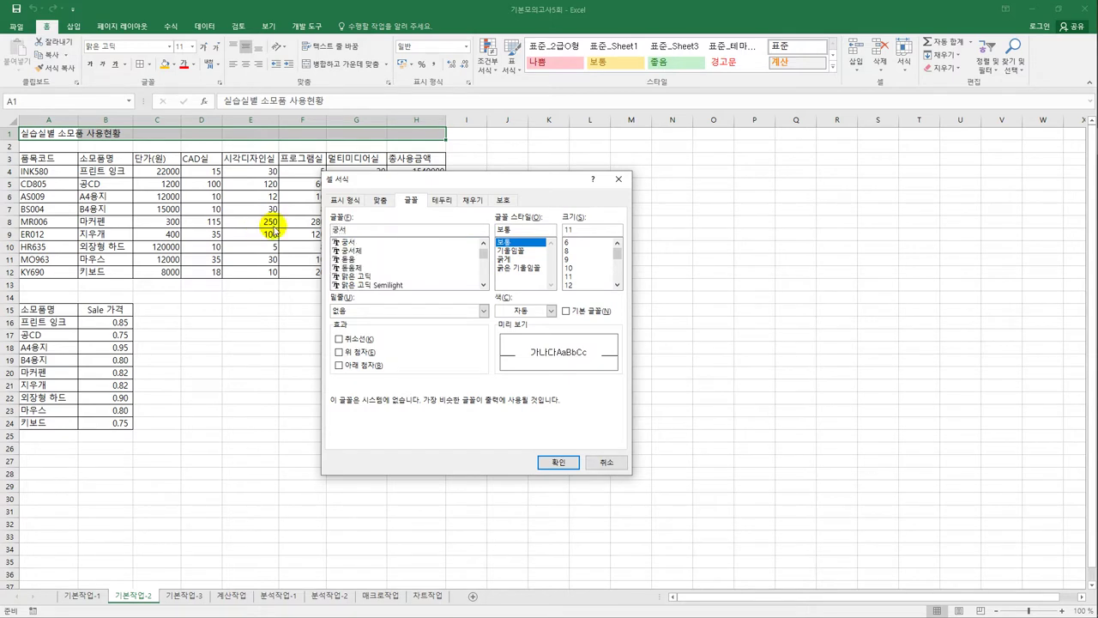
pyautogui.click(345, 245)
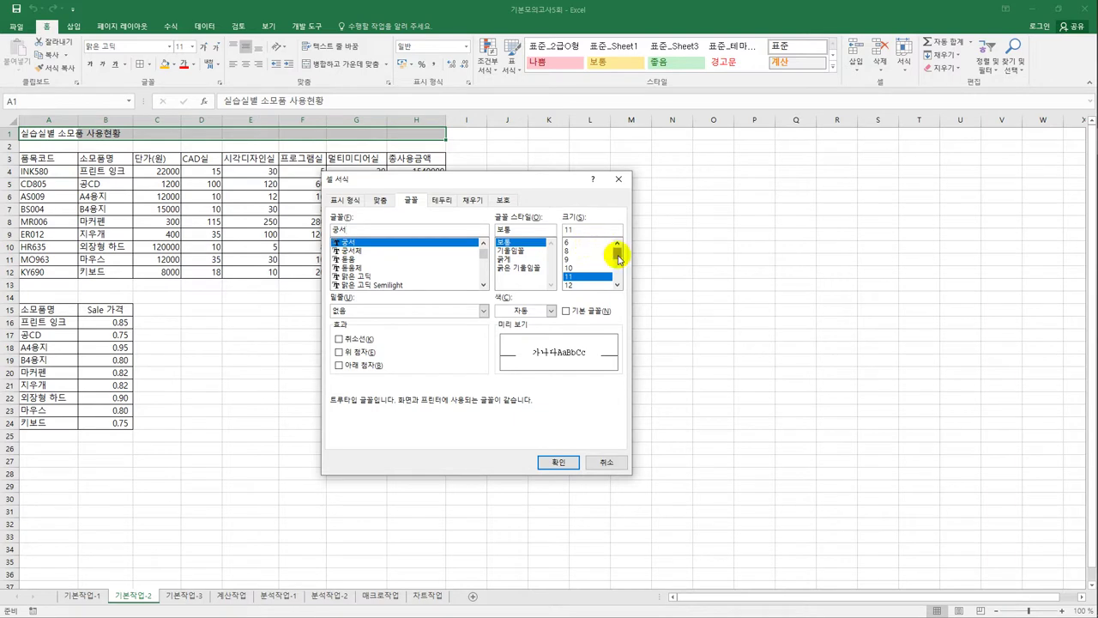
pyautogui.click(616, 286)
pyautogui.click(617, 287)
pyautogui.click(617, 287)
pyautogui.click(593, 276)
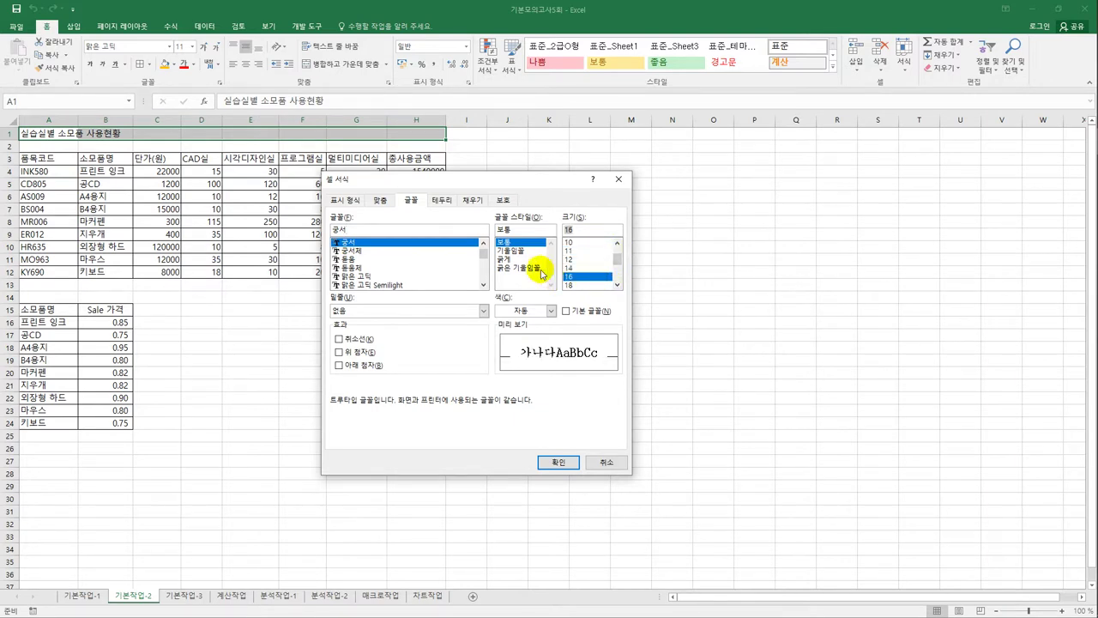
pyautogui.click(522, 260)
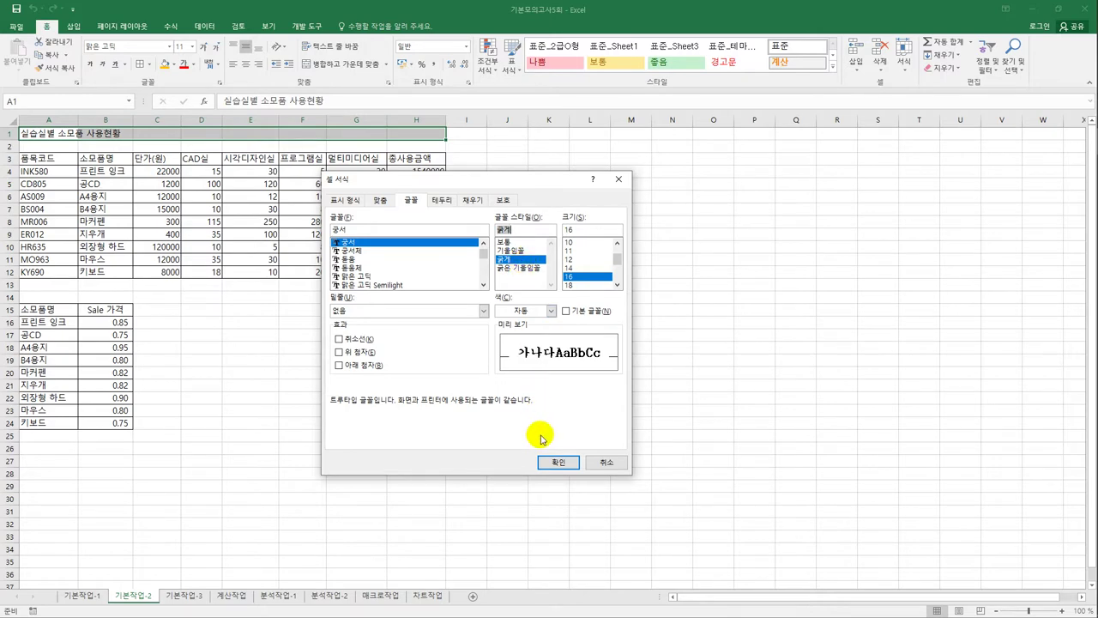
pyautogui.click(556, 461)
pyautogui.click(540, 374)
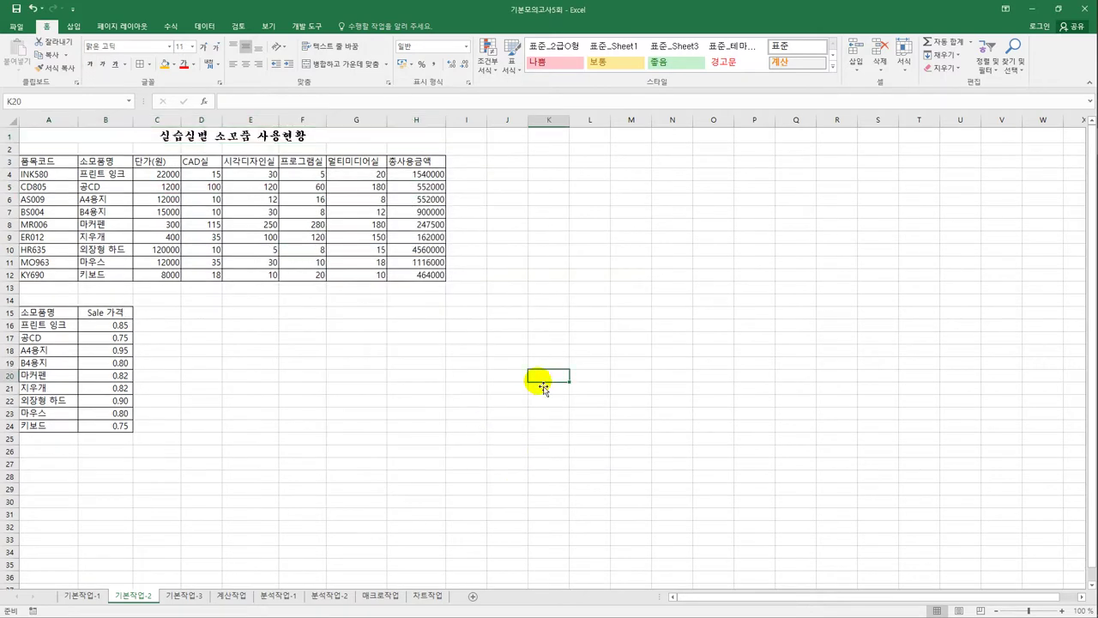
# For the header cells A3:H3, enable shrink to fit (셀에 맞춤) and set horizontal and vertical alignment to center (가운데).
pyautogui.moveTo(42, 161); pyautogui.dragTo(415, 163)
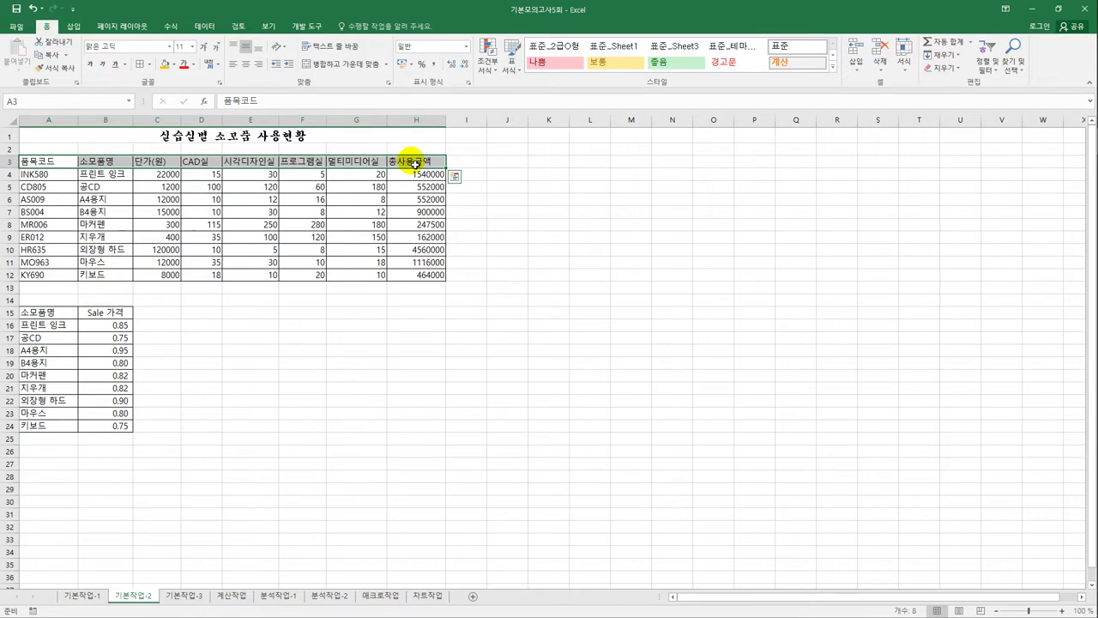
pyautogui.rightClick(416, 163)
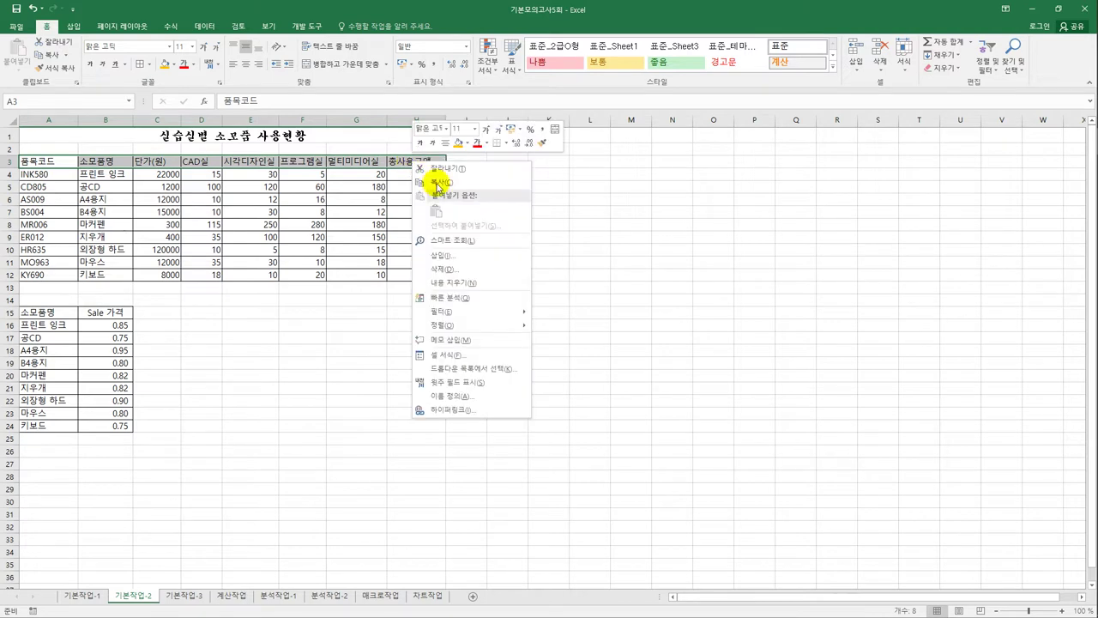
pyautogui.click(489, 358)
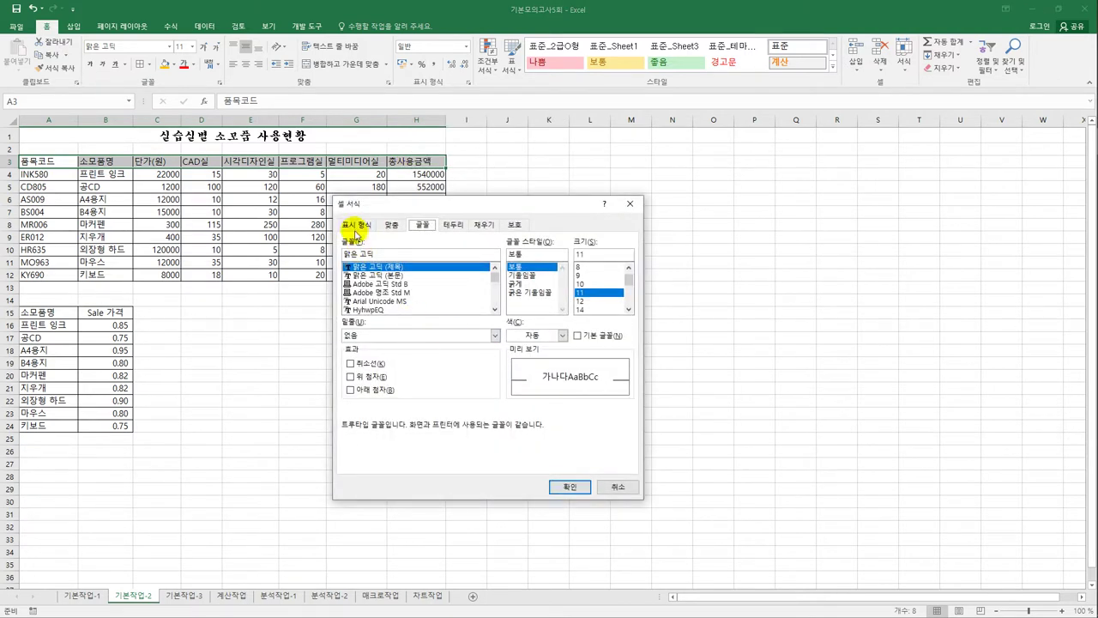
pyautogui.click(386, 225)
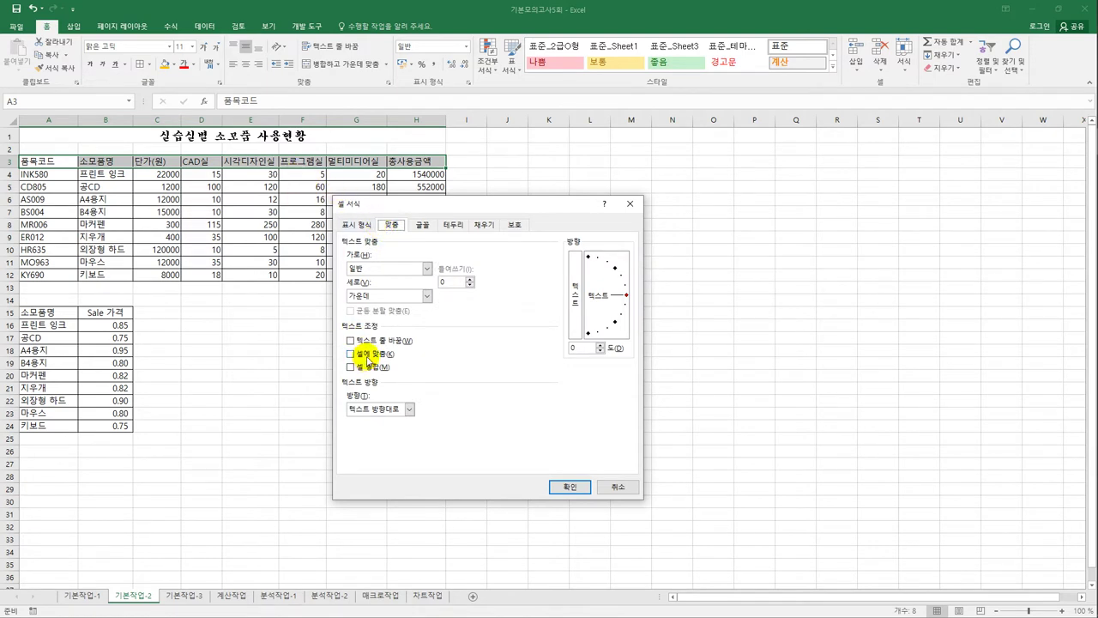
pyautogui.click(370, 358)
pyautogui.click(385, 270)
pyautogui.click(385, 296)
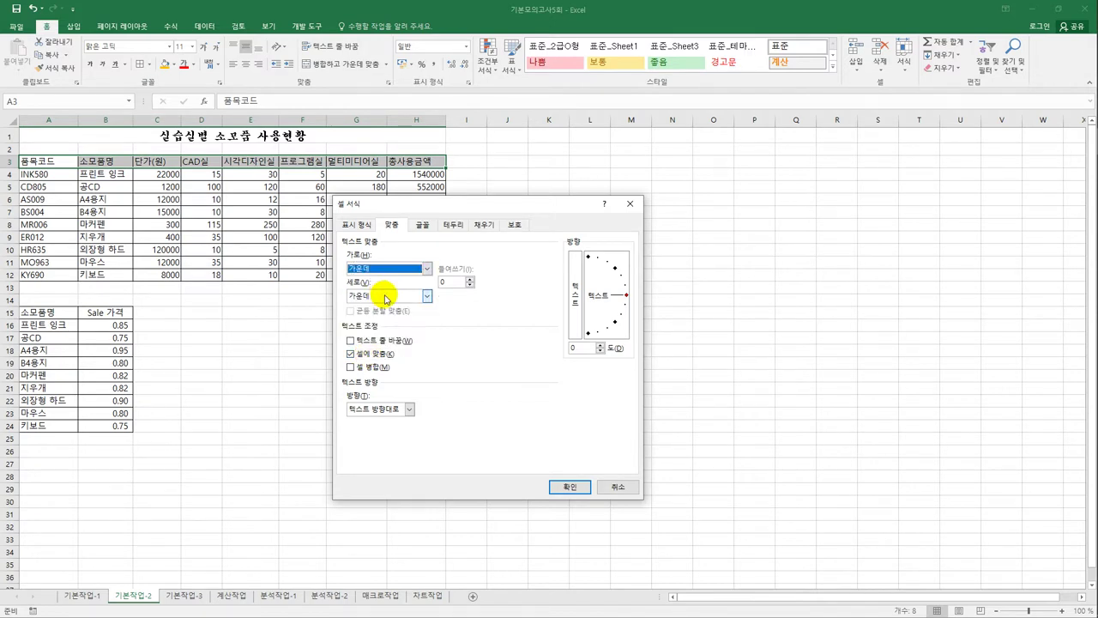
pyautogui.click(385, 297)
pyautogui.click(385, 319)
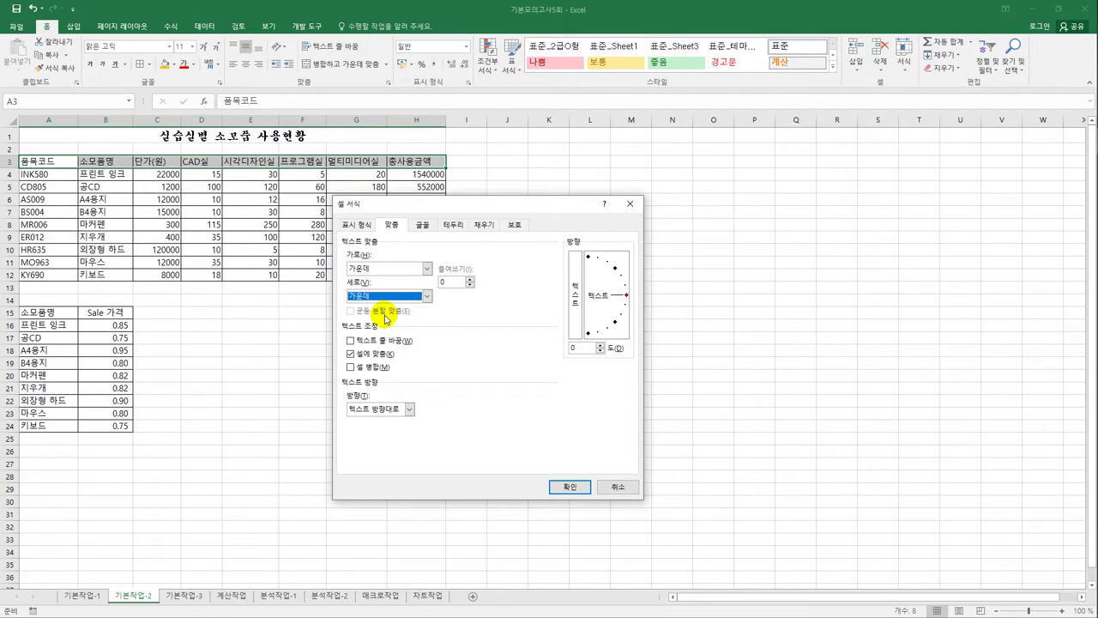
# Make the header cells A3:H3 bold at size 12 with a standard yellow fill, and apply the cell formatting.
pyautogui.click(424, 224)
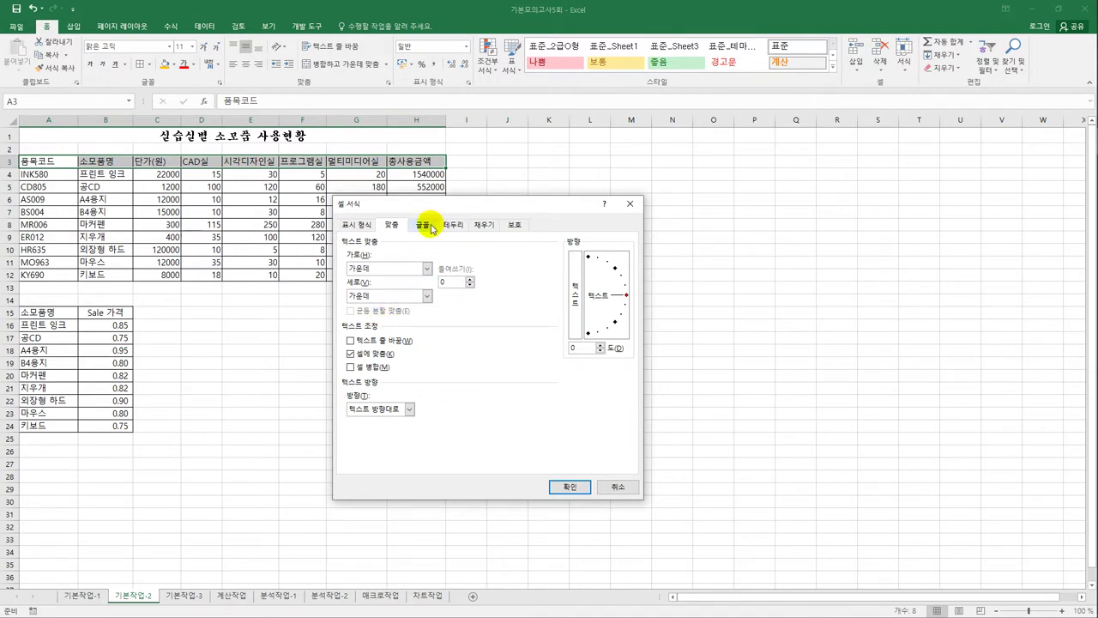
pyautogui.click(519, 283)
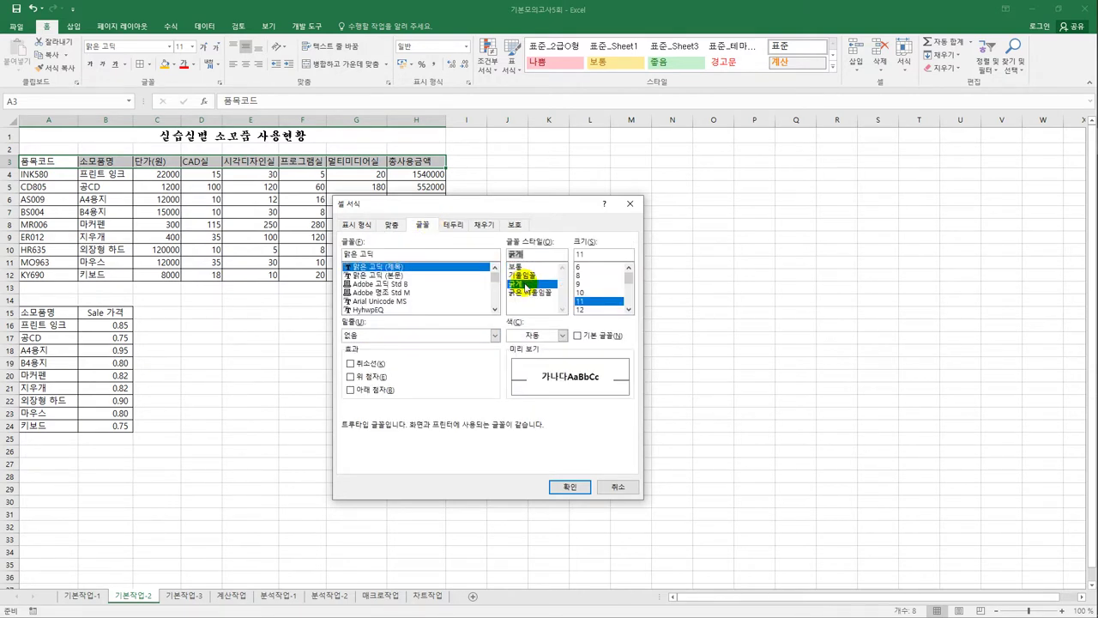
pyautogui.click(598, 310)
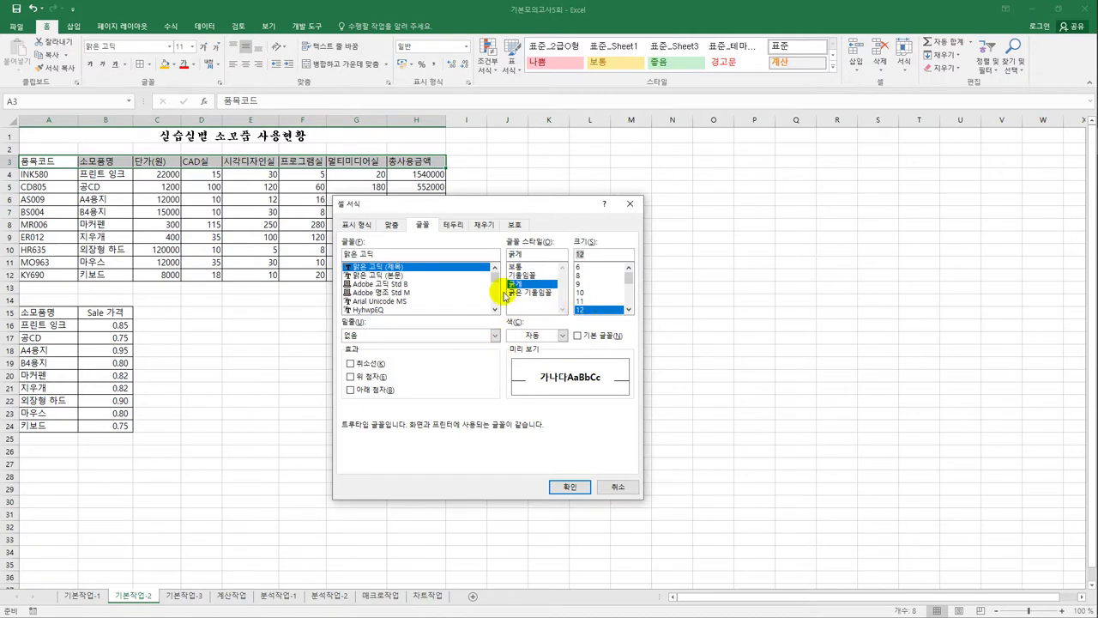
pyautogui.click(484, 224)
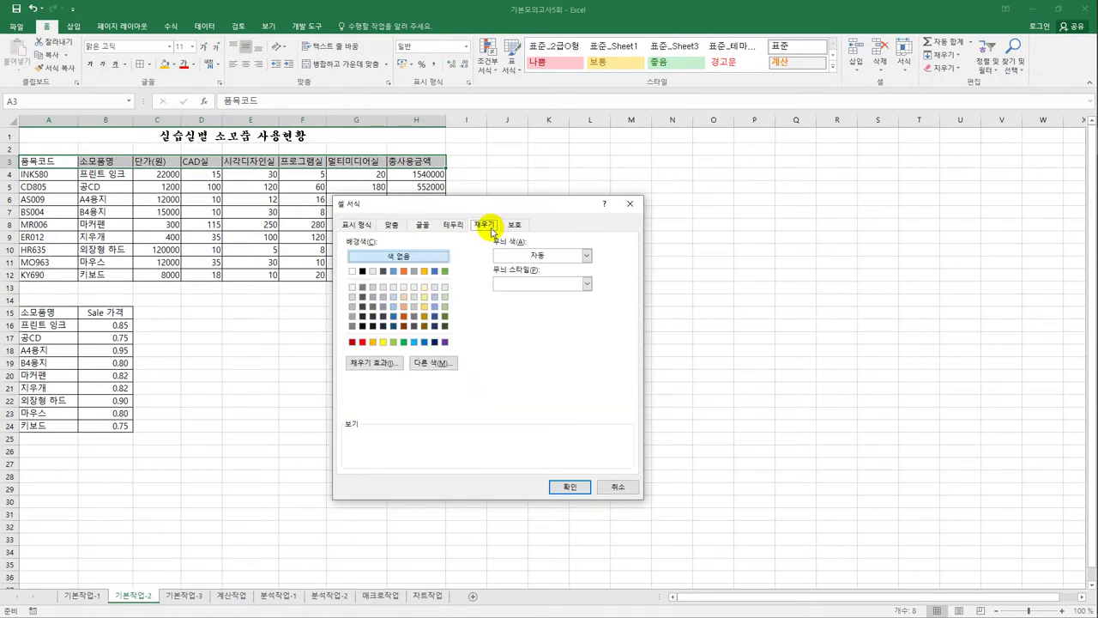
pyautogui.click(384, 342)
pyautogui.click(565, 488)
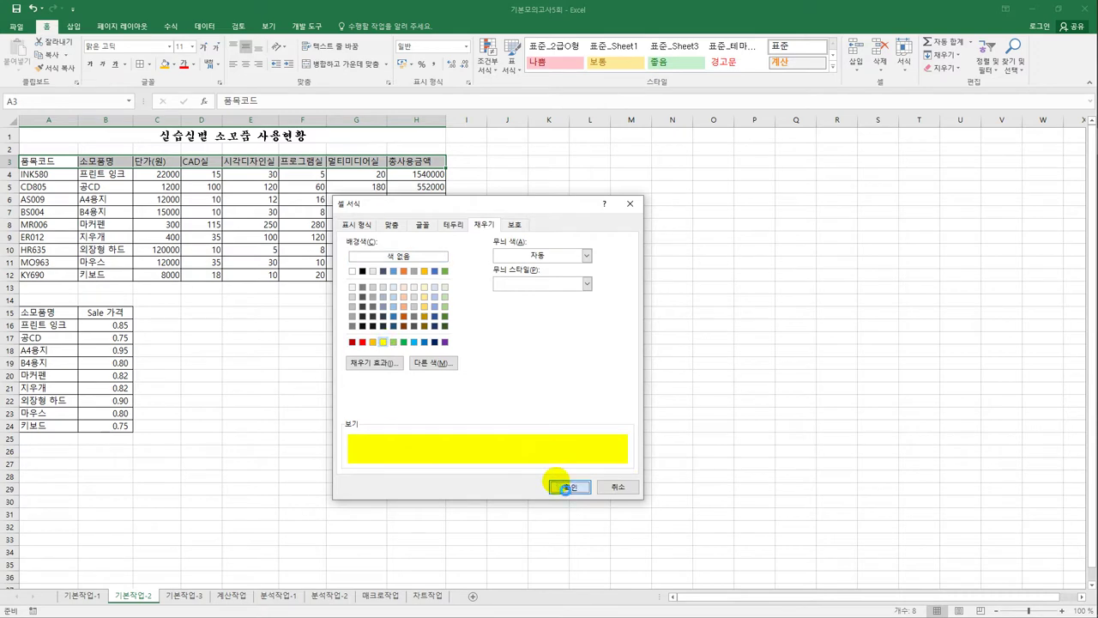
pyautogui.click(536, 424)
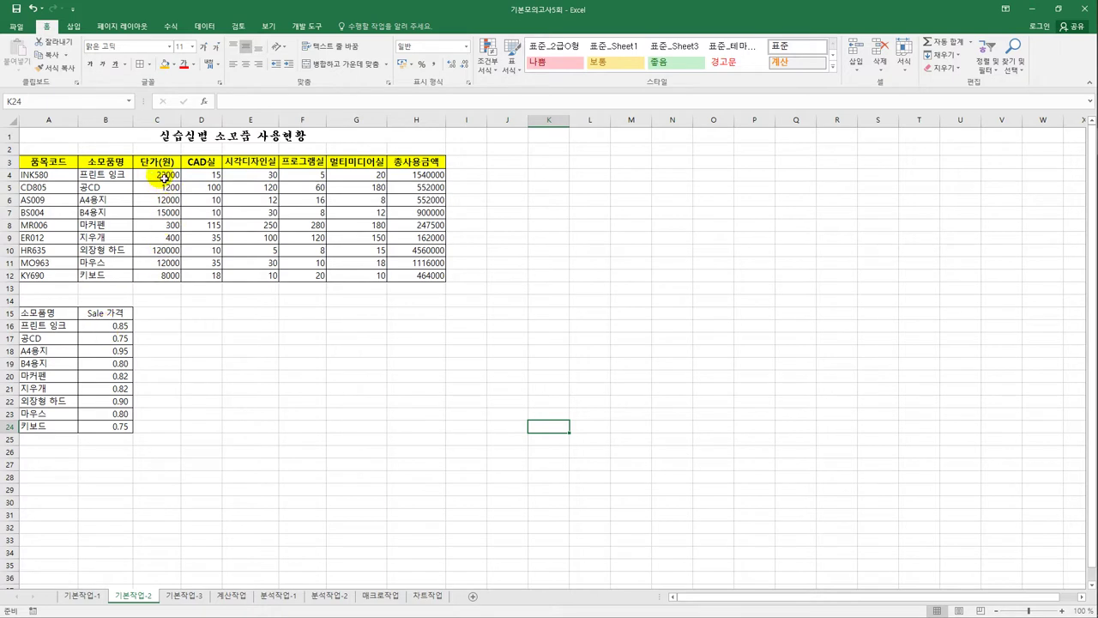
# Copy the unit prices in C4:C12 and paste them onto the Sale 가격 values in B16:B24 with the multiply (곱하기) operation.
pyautogui.moveTo(163, 175); pyautogui.dragTo(163, 276)
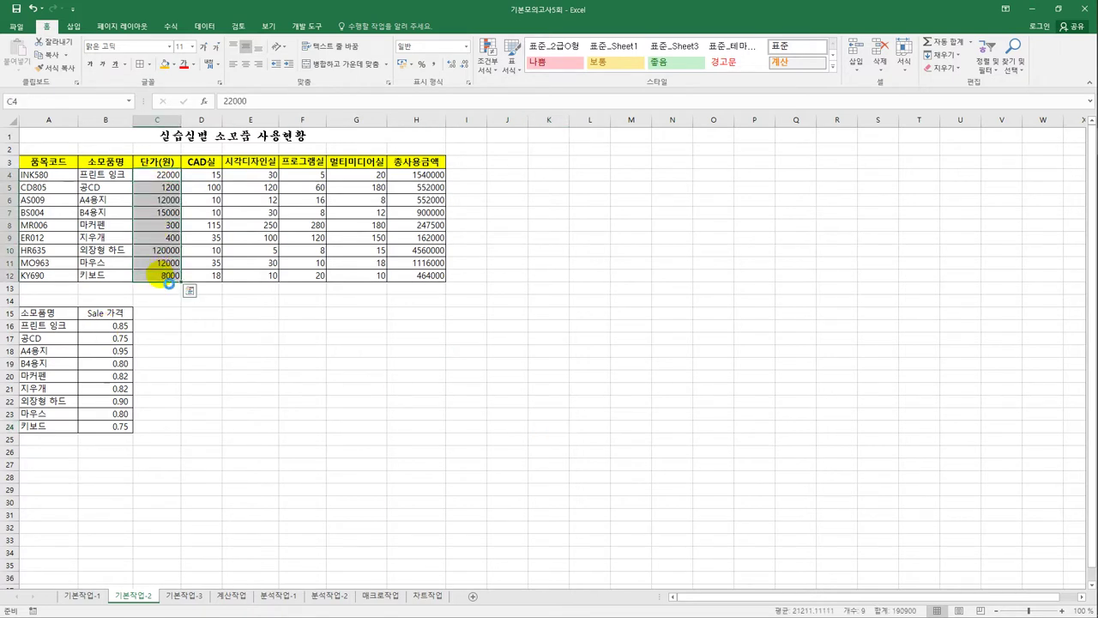
pyautogui.hotkey('ctrl', 'c')
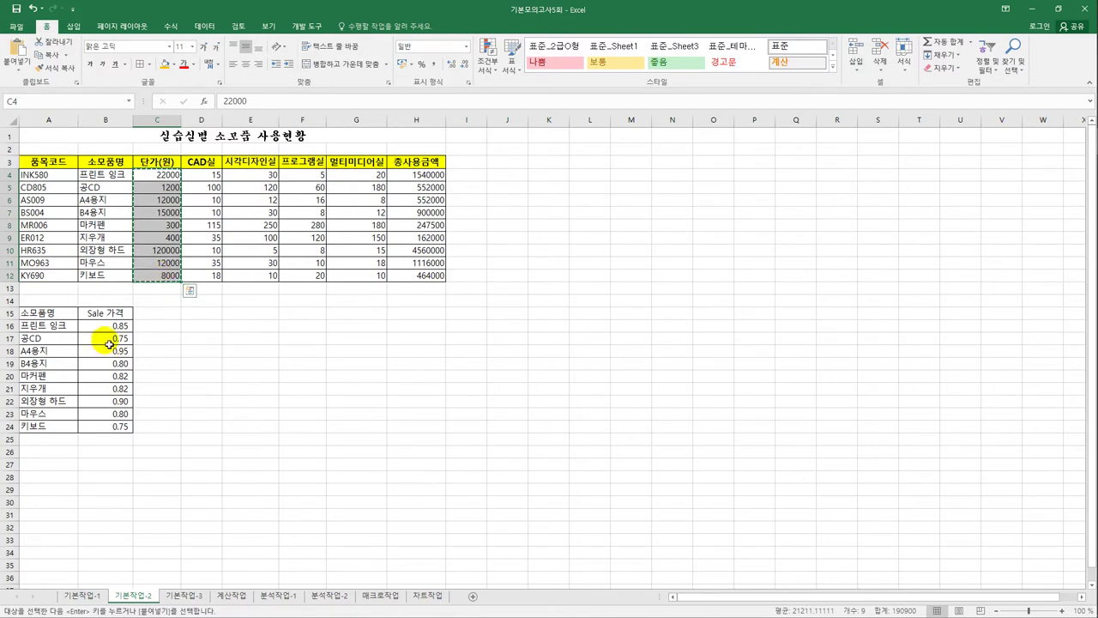
pyautogui.moveTo(107, 327); pyautogui.dragTo(110, 431)
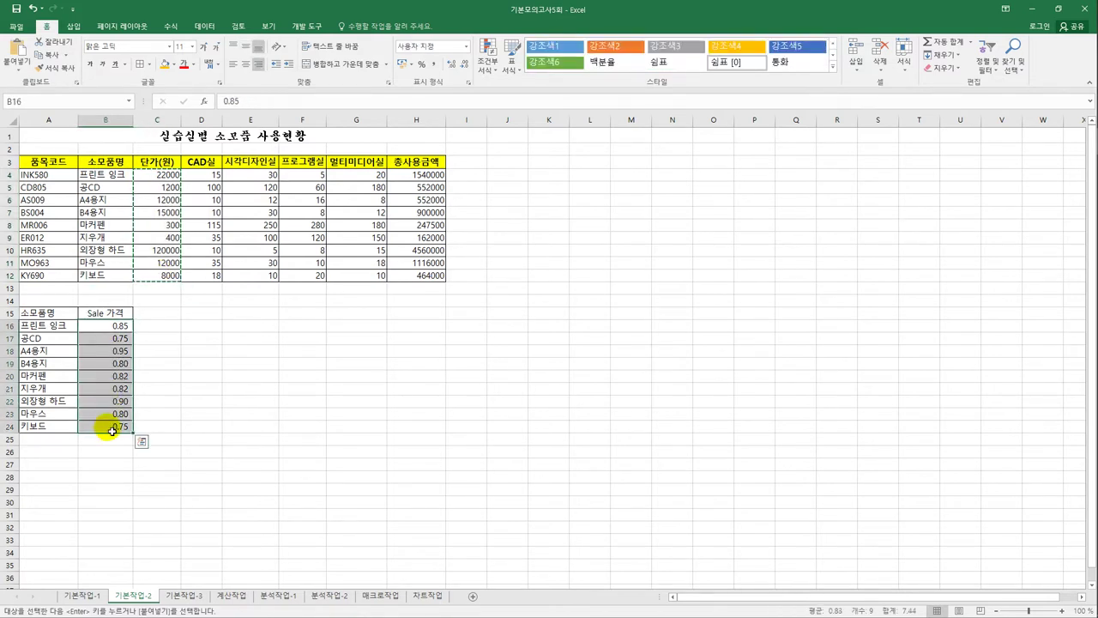
pyautogui.rightClick(100, 335)
pyautogui.click(157, 393)
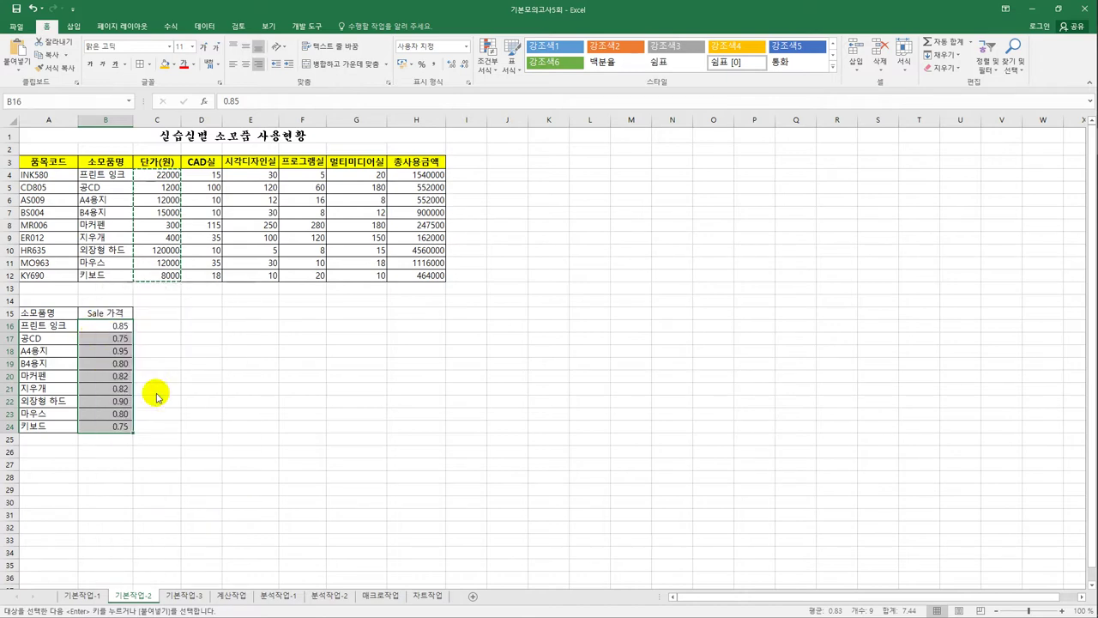
pyautogui.moveTo(169, 284); pyautogui.dragTo(639, 202)
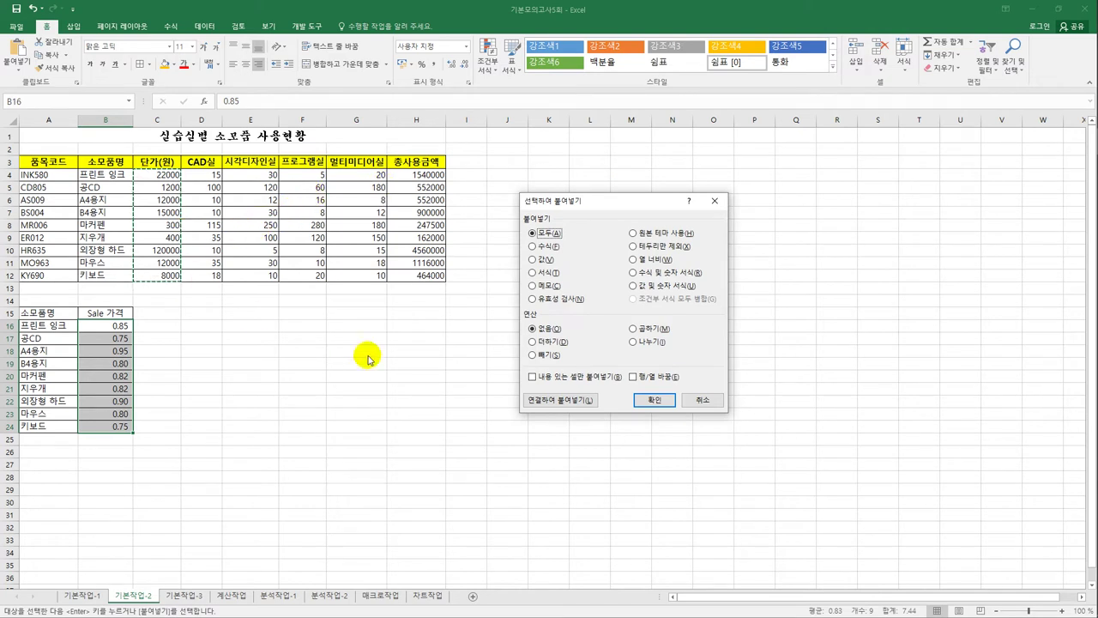
pyautogui.click(632, 329)
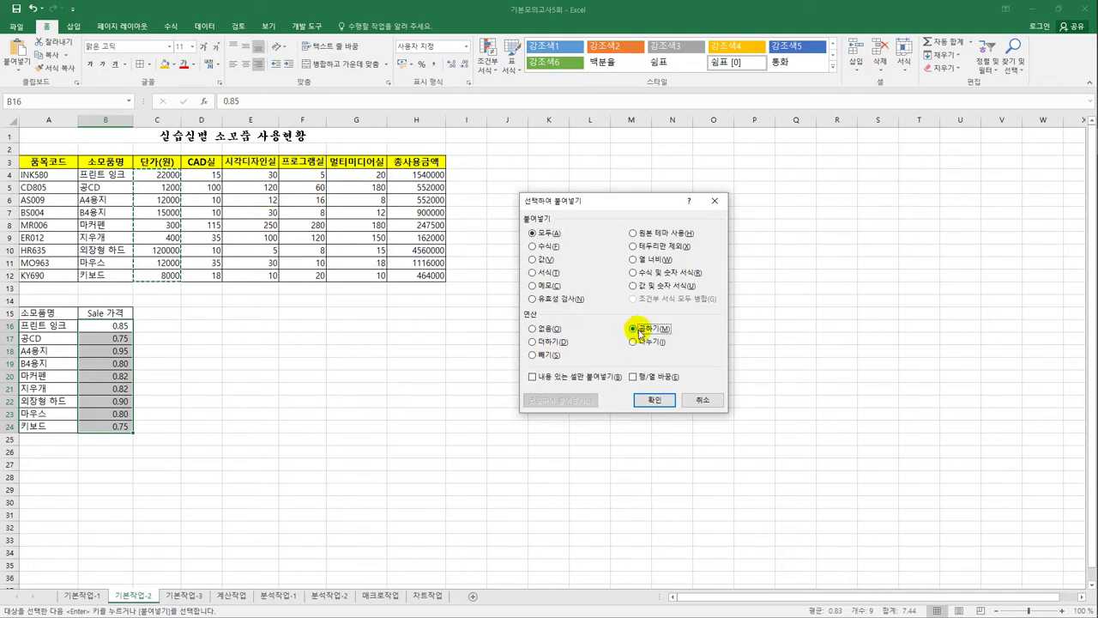
pyautogui.click(652, 402)
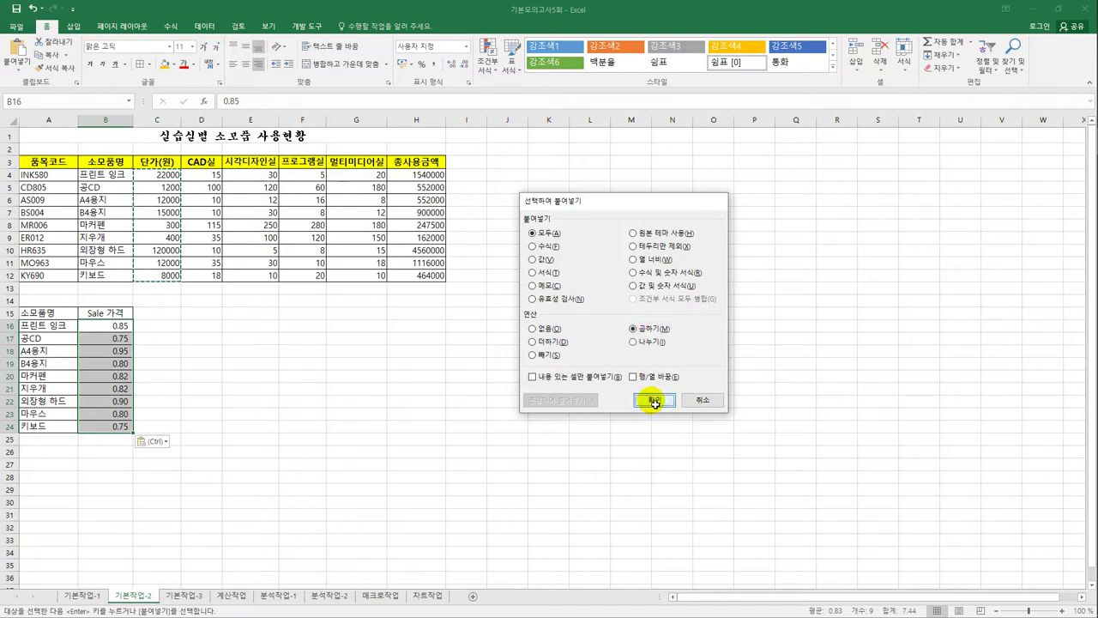
pyautogui.moveTo(539, 416); pyautogui.dragTo(538, 426)
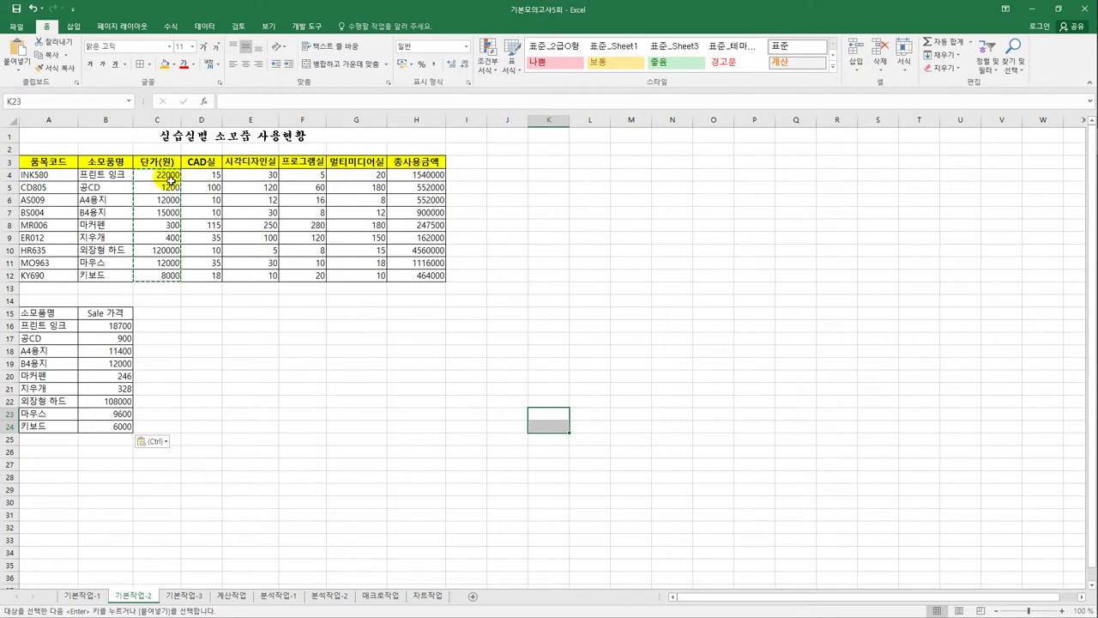
# Apply the custom number format #,##0원 to the unit prices in C4:C12 and the total usage amounts in H4:H12.
pyautogui.moveTo(170, 178); pyautogui.dragTo(169, 278)
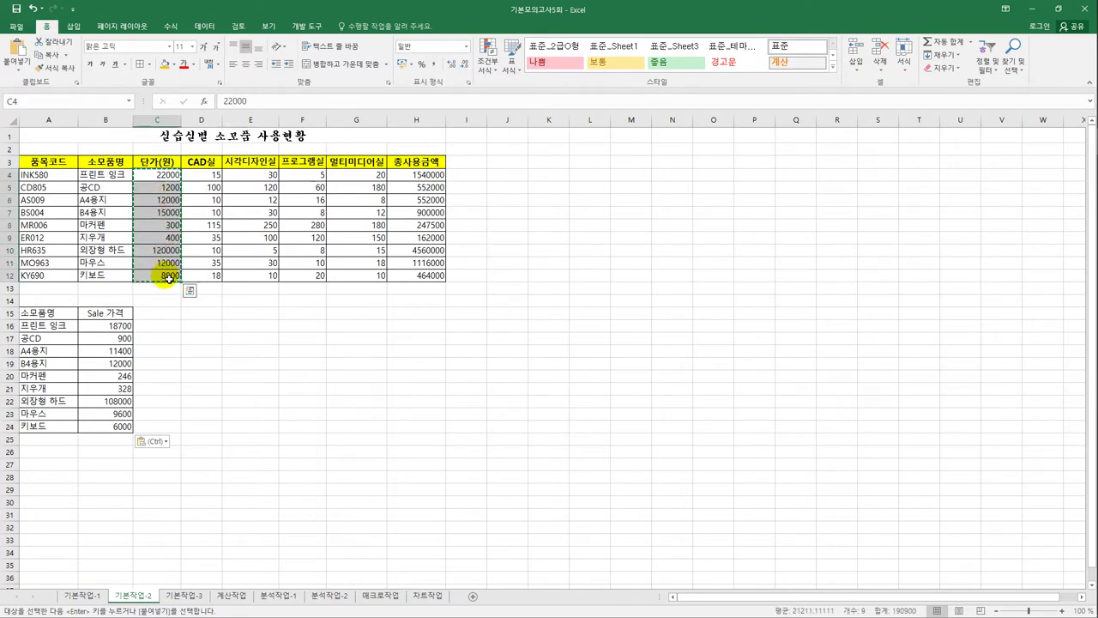
pyautogui.keyDown('ctrl'); pyautogui.click(429, 175); pyautogui.keyUp('ctrl')
pyautogui.moveTo(433, 200); pyautogui.dragTo(436, 282)
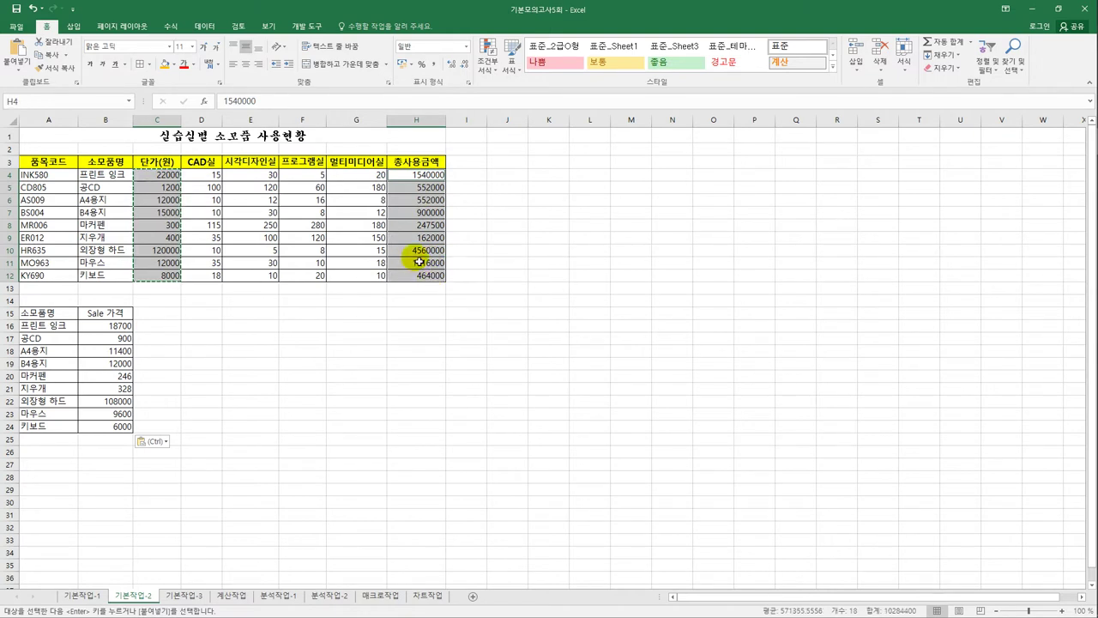
pyautogui.rightClick(409, 227)
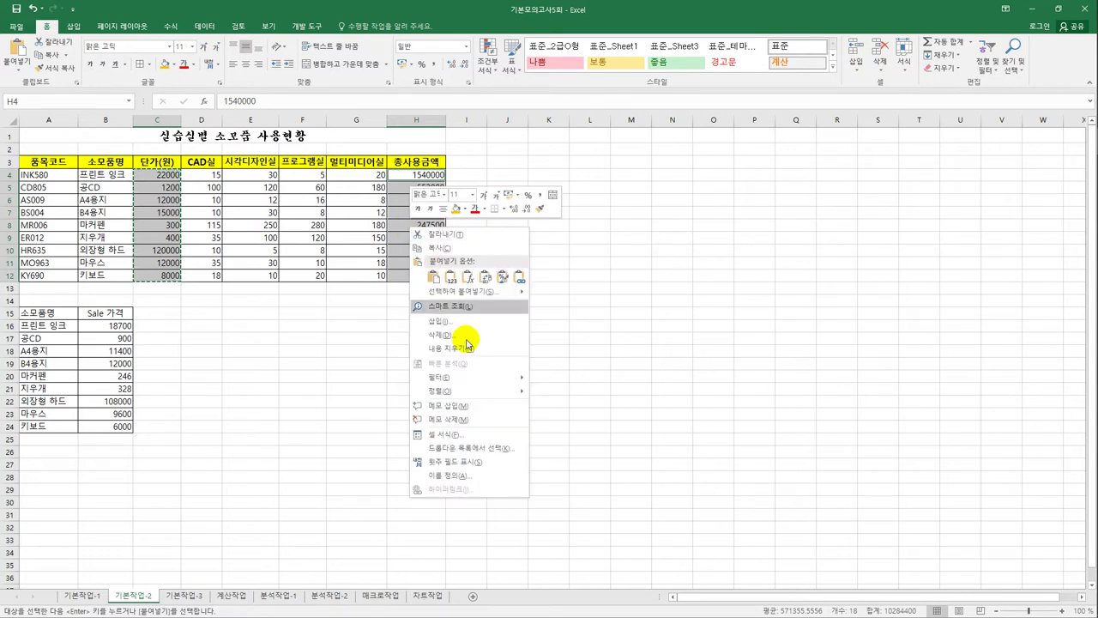
pyautogui.click(489, 435)
pyautogui.moveTo(488, 285); pyautogui.dragTo(647, 163)
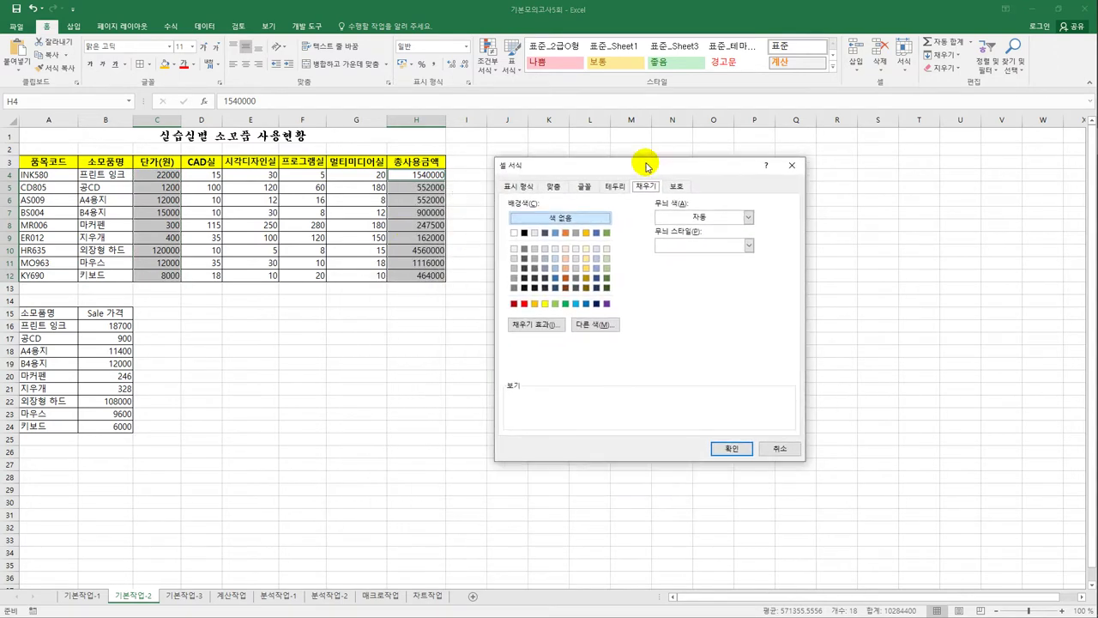
pyautogui.click(517, 187)
pyautogui.click(526, 311)
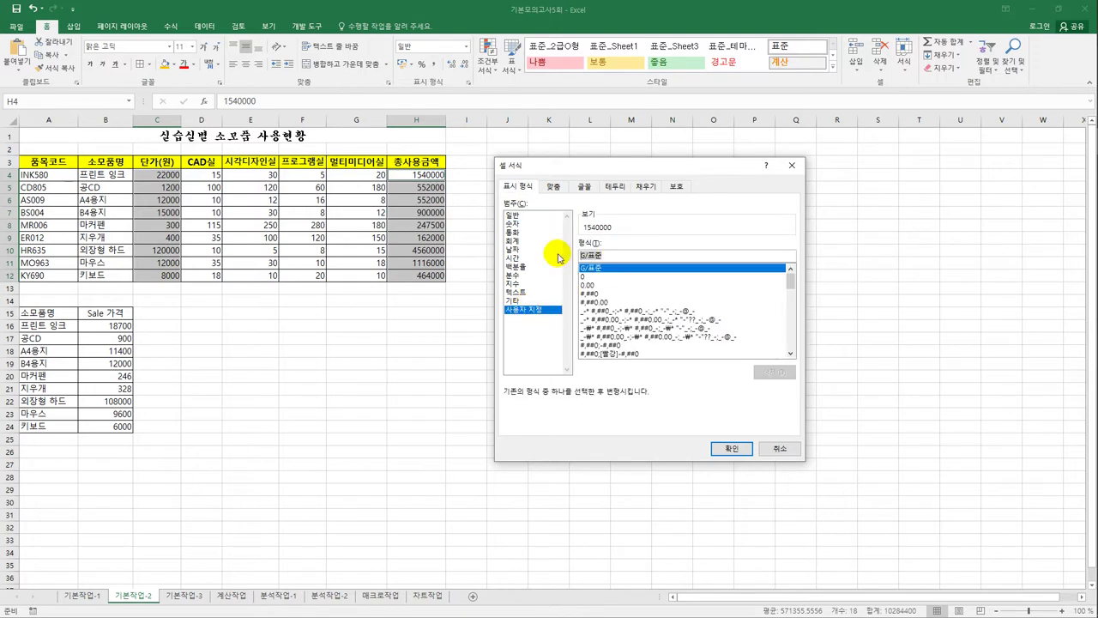
pyautogui.write('#,')
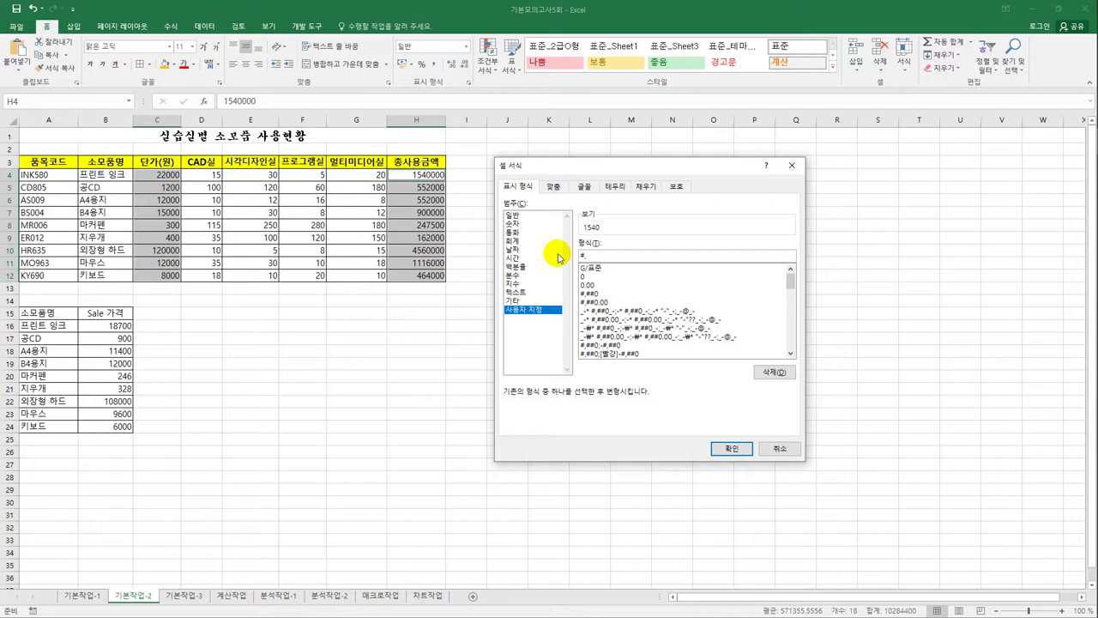
pyautogui.write('##0')
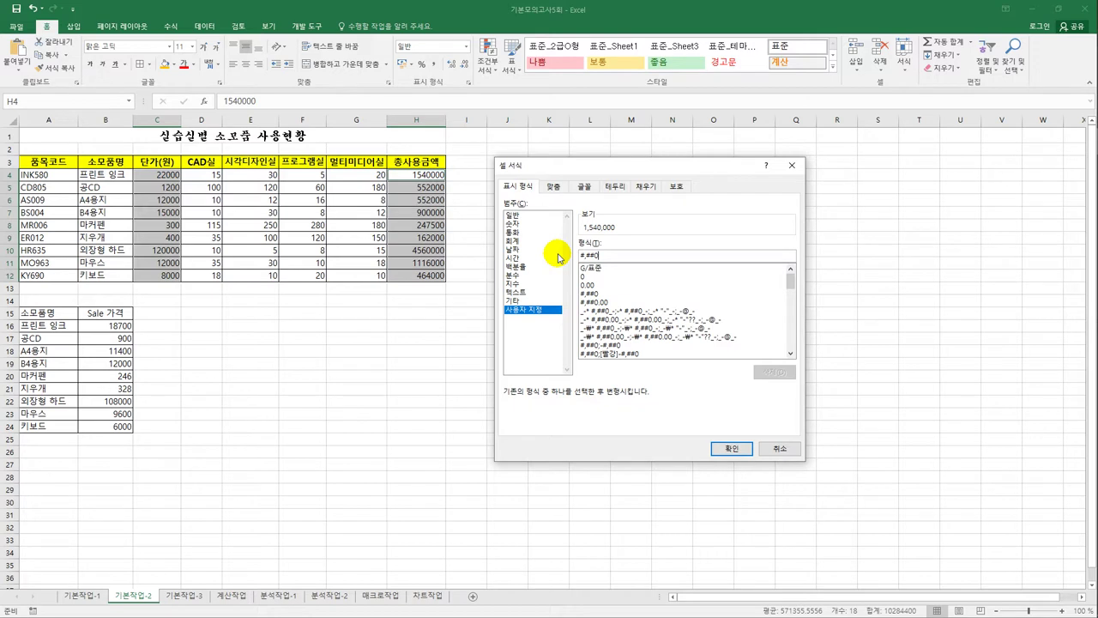
pyautogui.write('원')
pyautogui.press('Return')
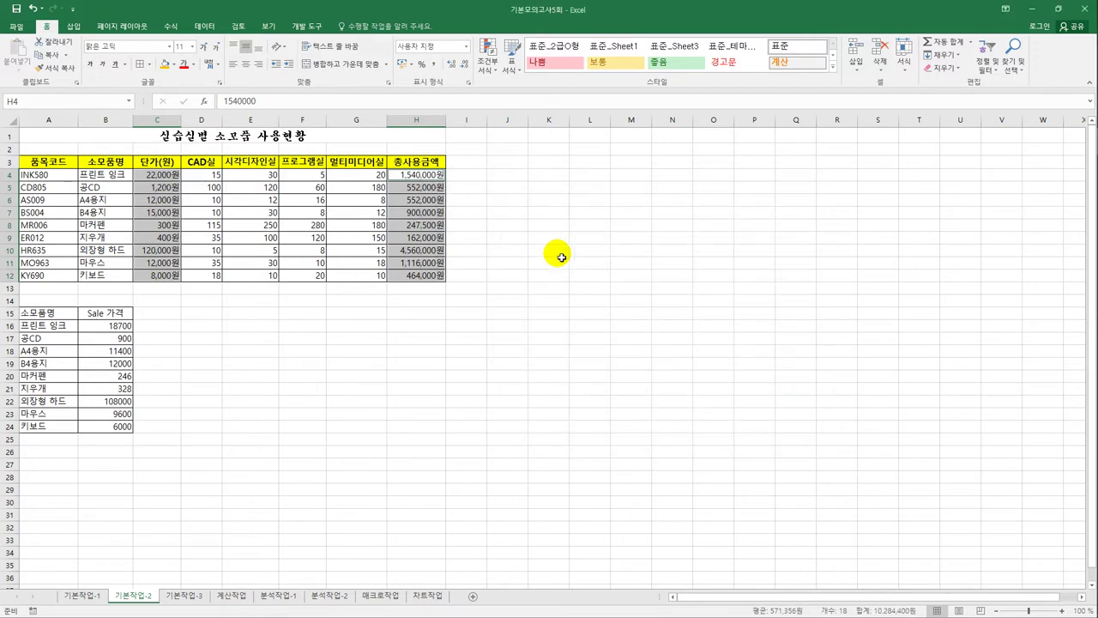
# Add a memo reading "가장 큰 지출항목" to cell H10, replacing the default text, and keep the memo always displayed.
pyautogui.click(425, 250)
pyautogui.rightClick(425, 251)
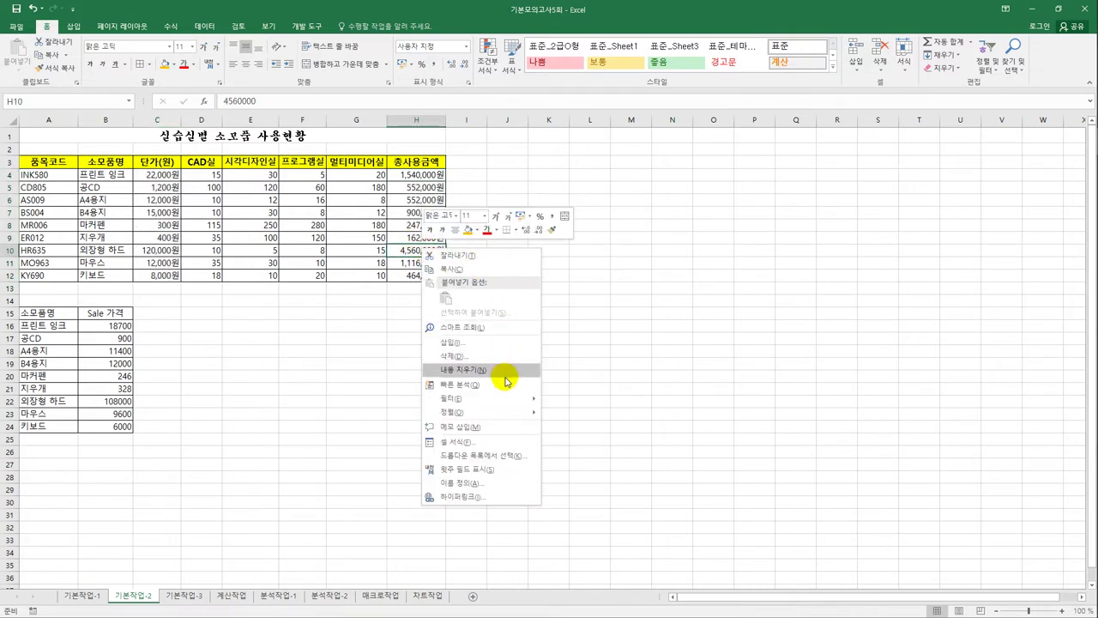
pyautogui.click(500, 427)
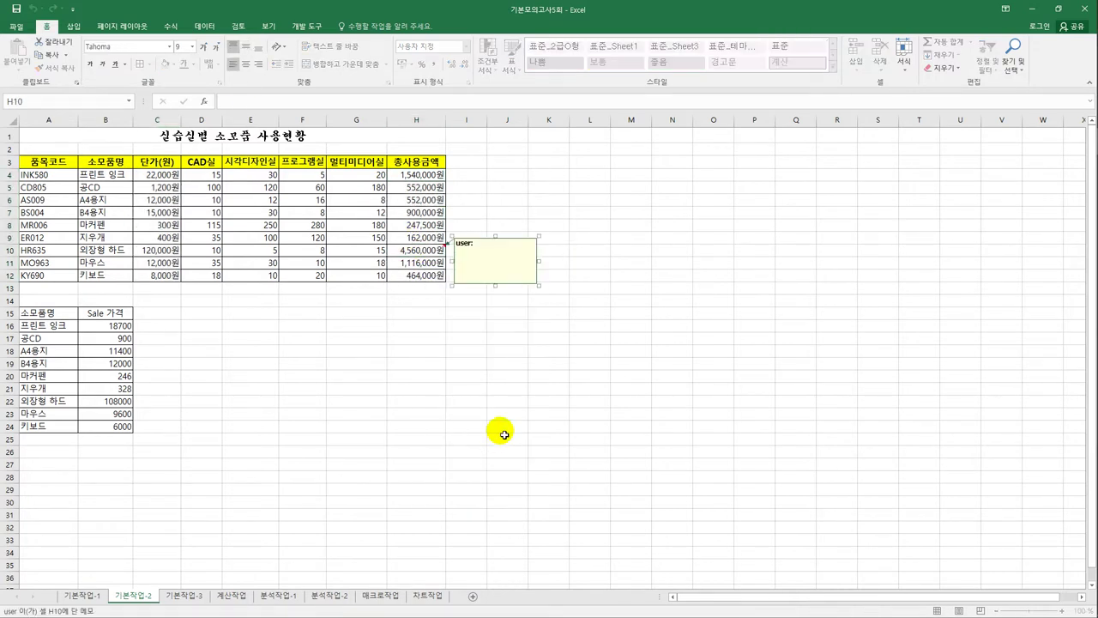
pyautogui.hotkey('ctrl', 'a')
pyautogui.write('가장 큰 지출항ㅁ')
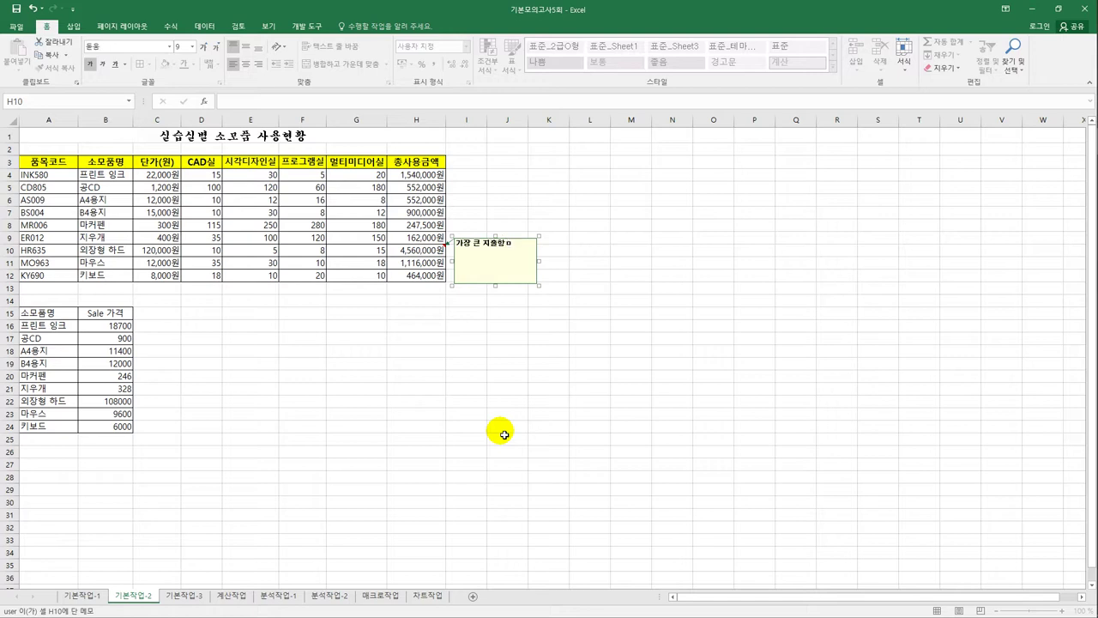
pyautogui.write('ㅗㄱ')
pyautogui.click(417, 253)
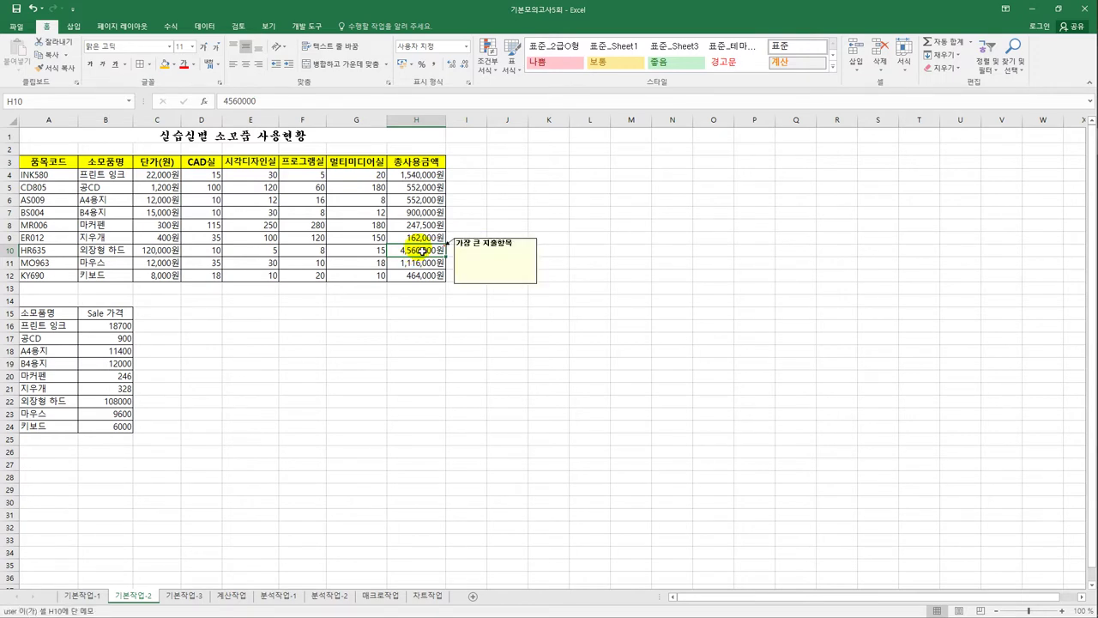
pyautogui.rightClick(421, 249)
pyautogui.click(477, 453)
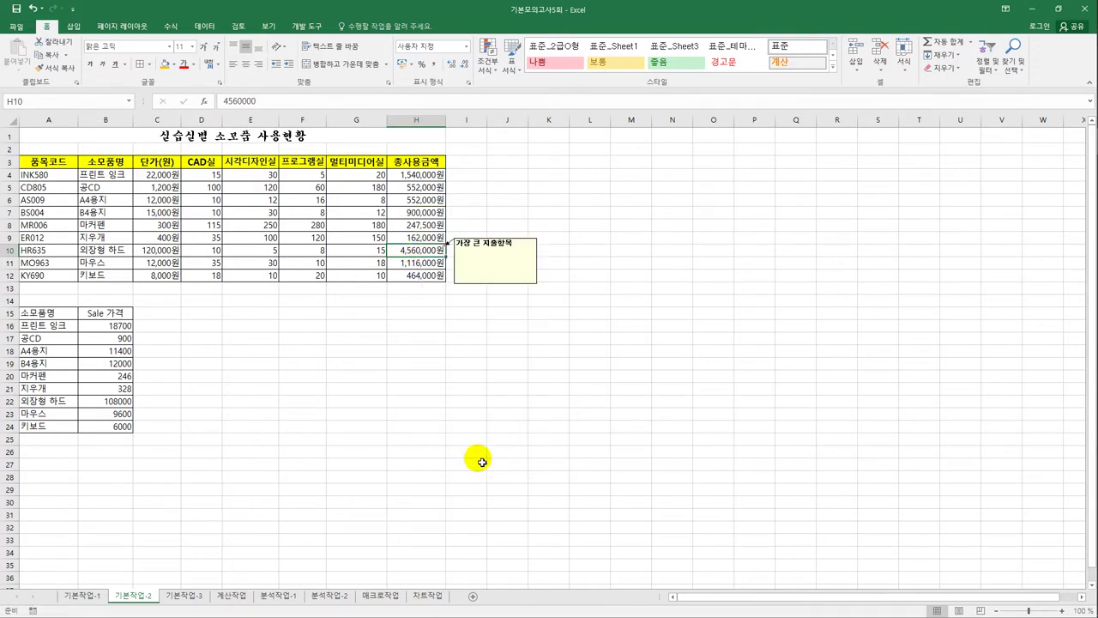
# Enable automatic sizing (자동 크기) in the alignment format of the memo on H10 and apply it.
pyautogui.click(510, 242)
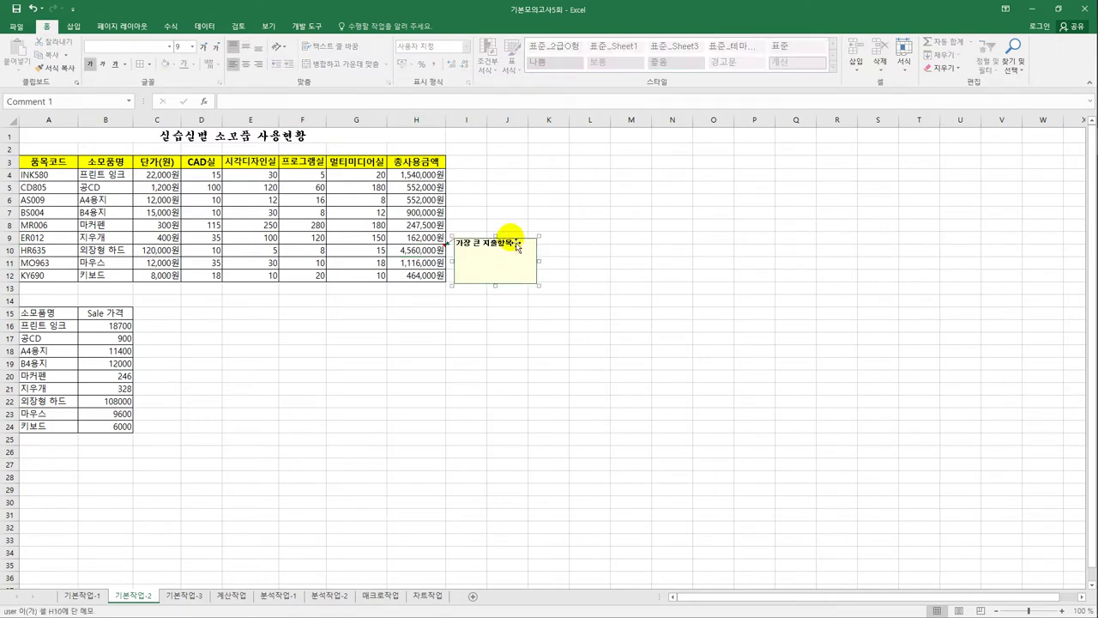
pyautogui.rightClick(510, 242)
pyautogui.click(556, 371)
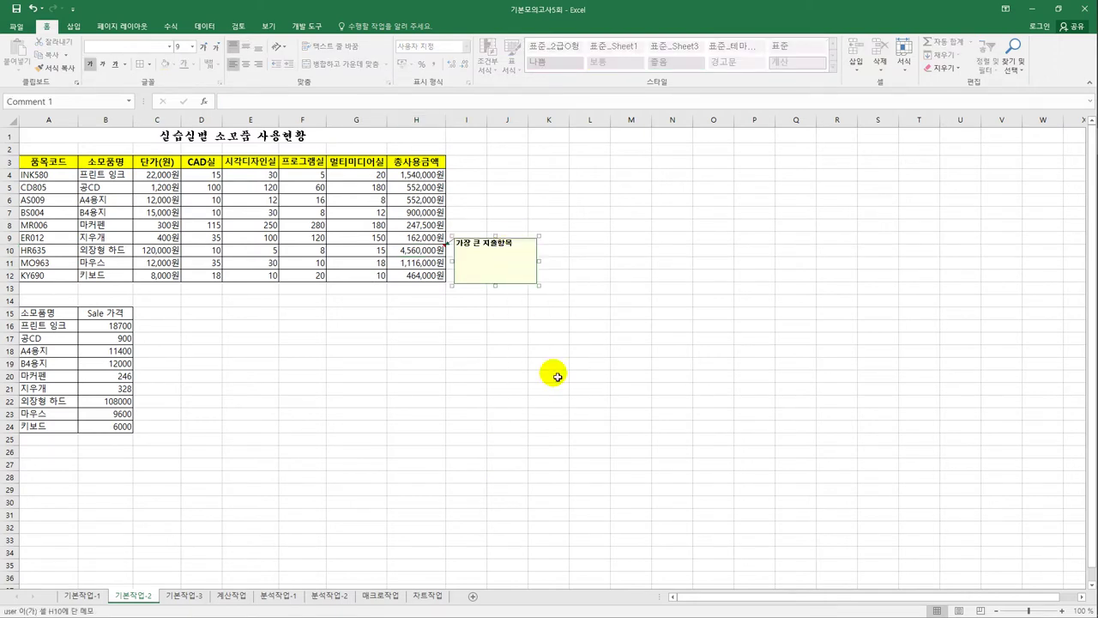
pyautogui.click(529, 217)
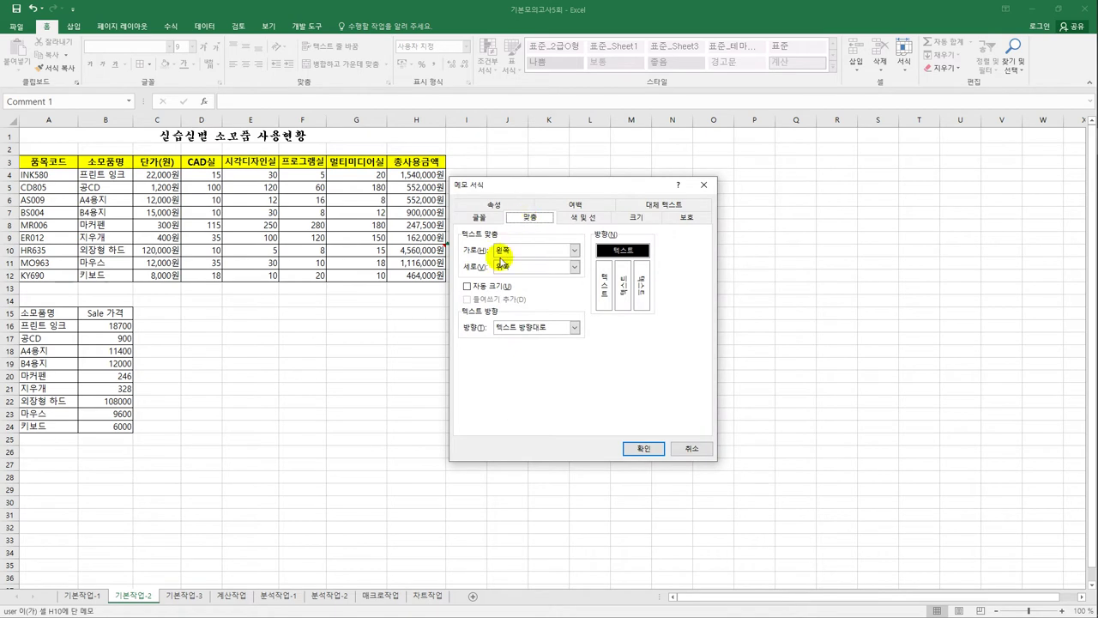
pyautogui.click(484, 287)
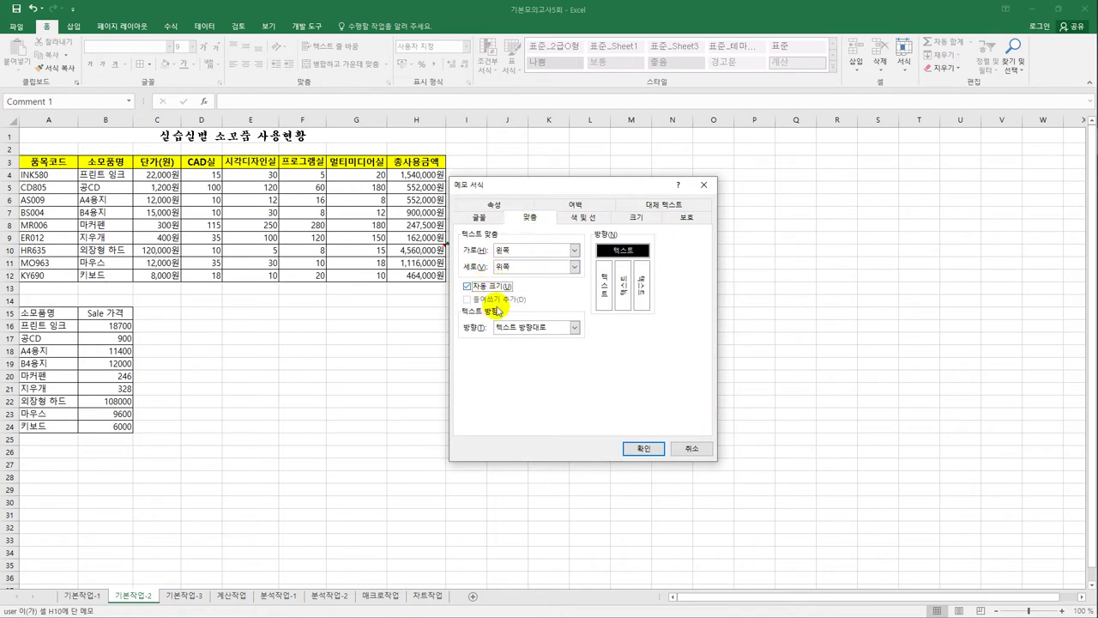
pyautogui.click(639, 448)
pyautogui.click(628, 378)
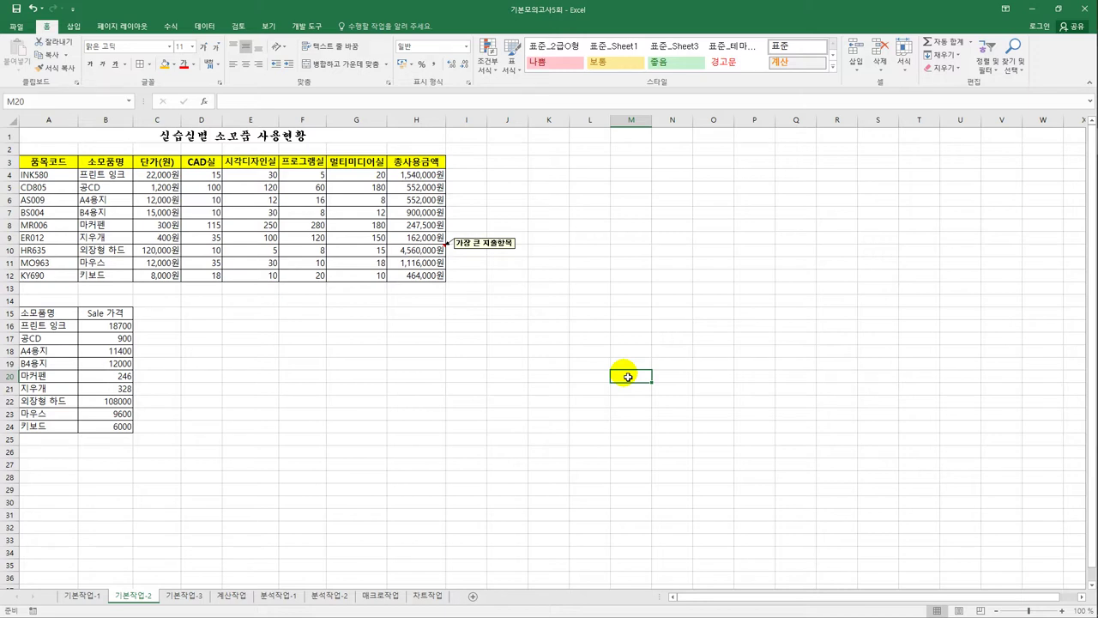
# On sheet 기본작업-3, start a new conditional formatting rule for A3:E12 with the formula-based type 수식을 사용하여 서식을 지정할 셀 결정.
pyautogui.click(194, 595)
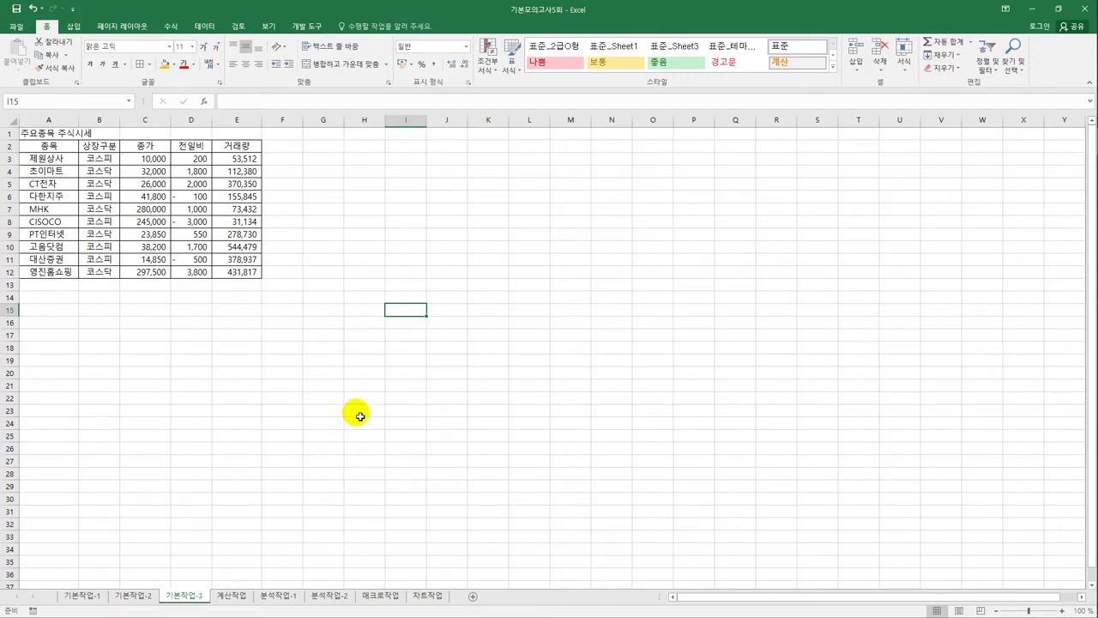
pyautogui.click(55, 163)
pyautogui.moveTo(55, 162); pyautogui.dragTo(227, 271)
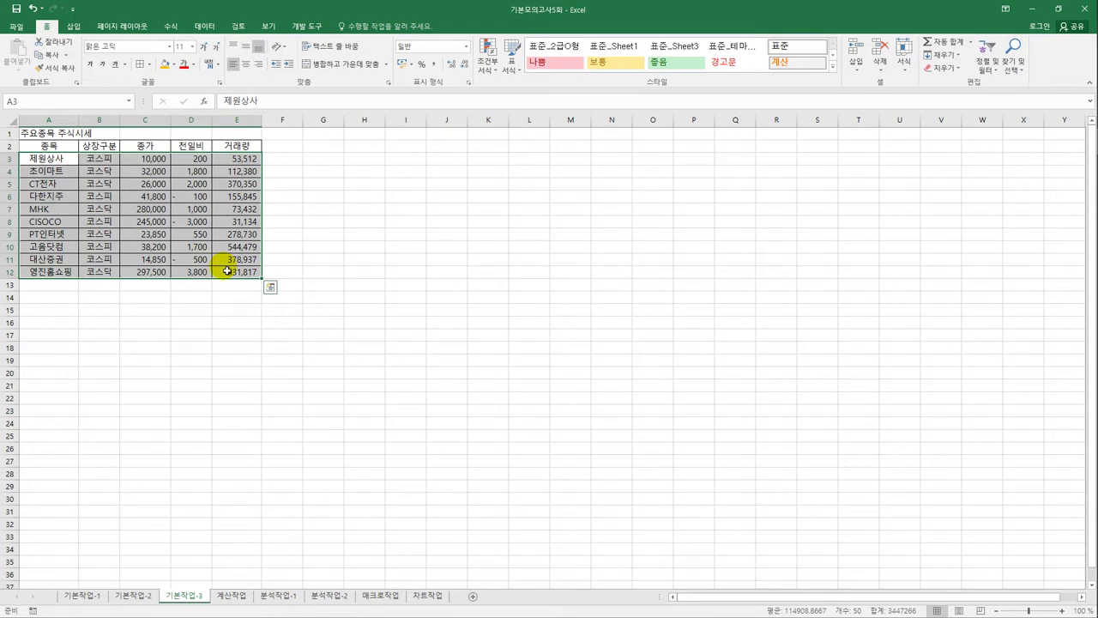
pyautogui.click(50, 54)
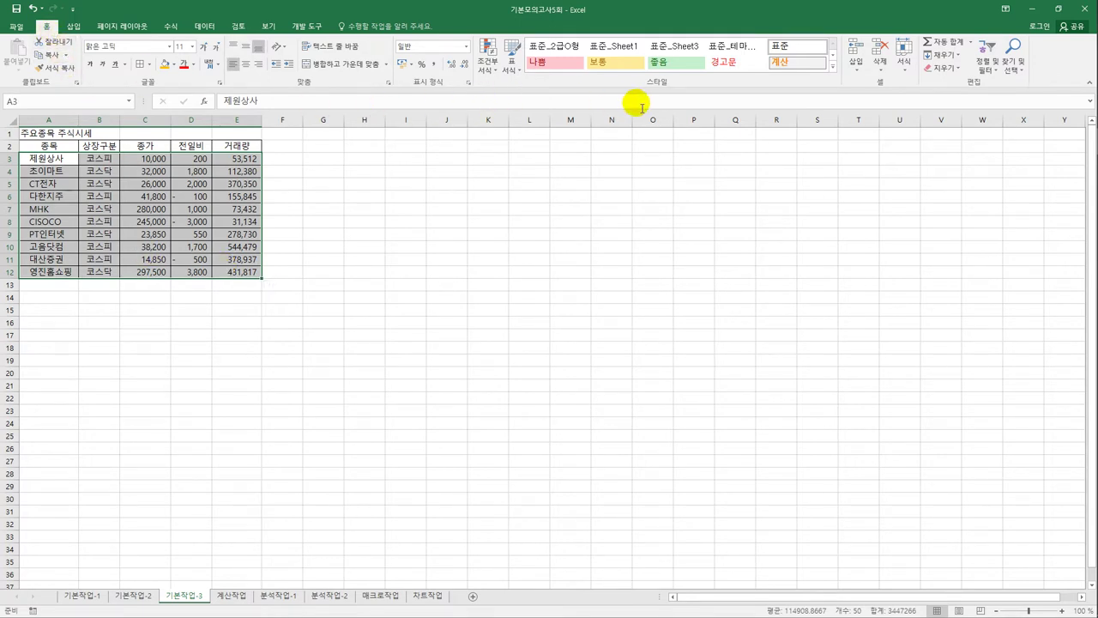
pyautogui.click(487, 58)
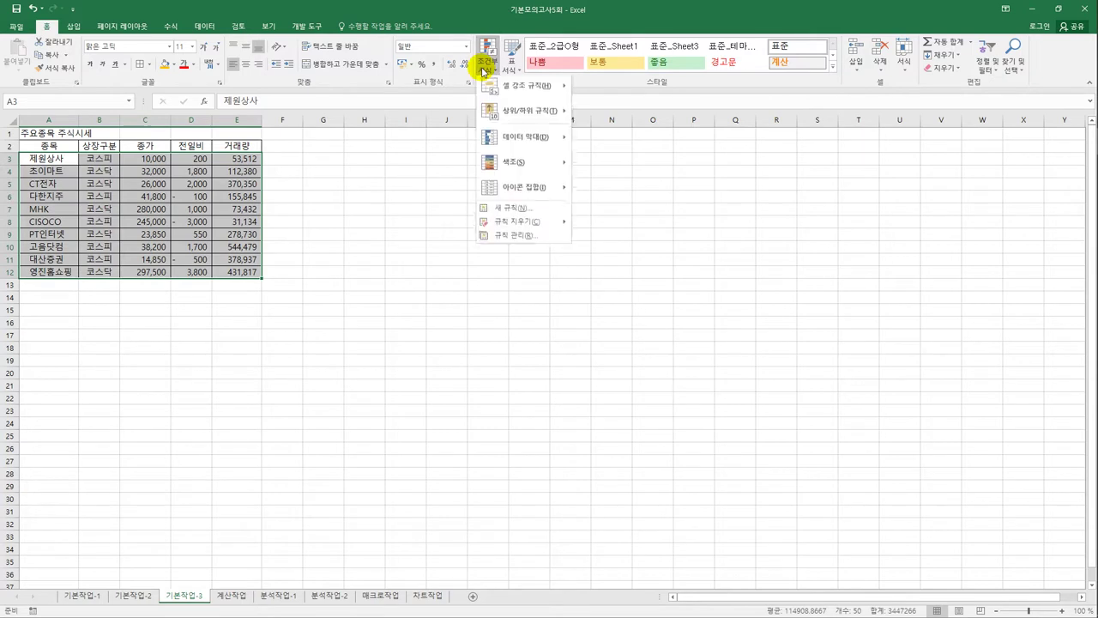
pyautogui.click(514, 211)
pyautogui.moveTo(494, 190); pyautogui.dragTo(481, 178)
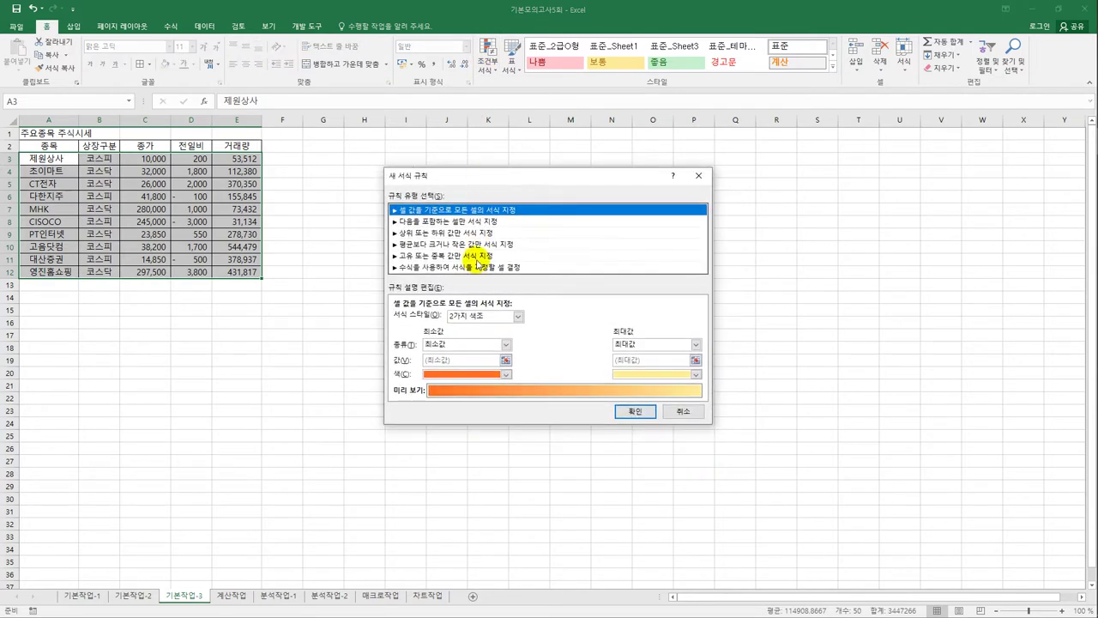
pyautogui.click(472, 267)
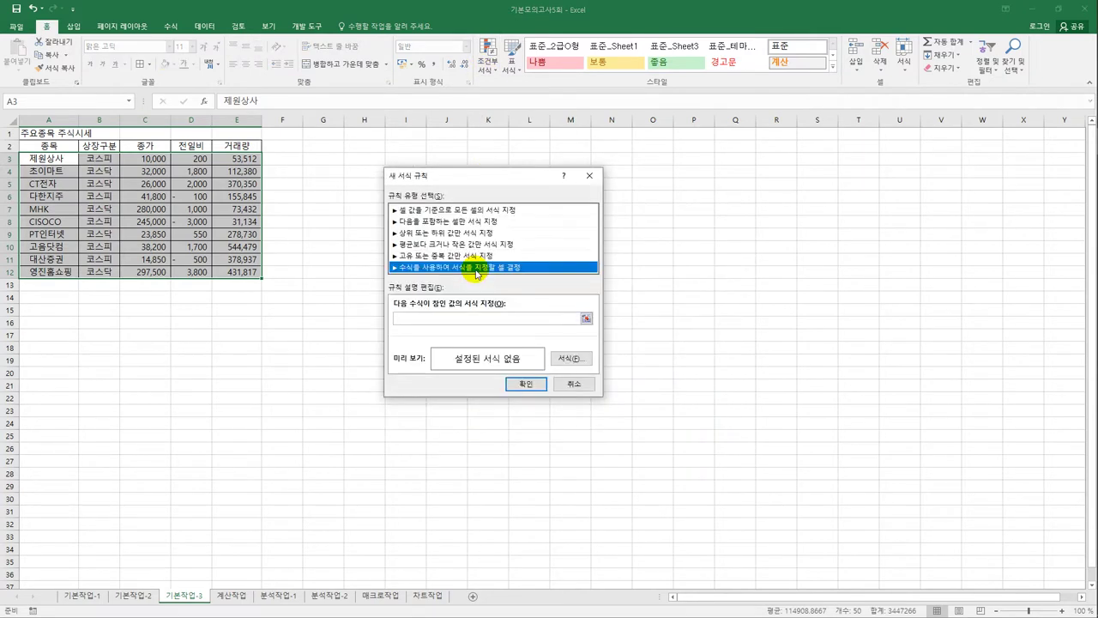
# Enter =$D3<0 as the rule's formula, referencing the 전일비 column with only the column fixed.
pyautogui.click(485, 321)
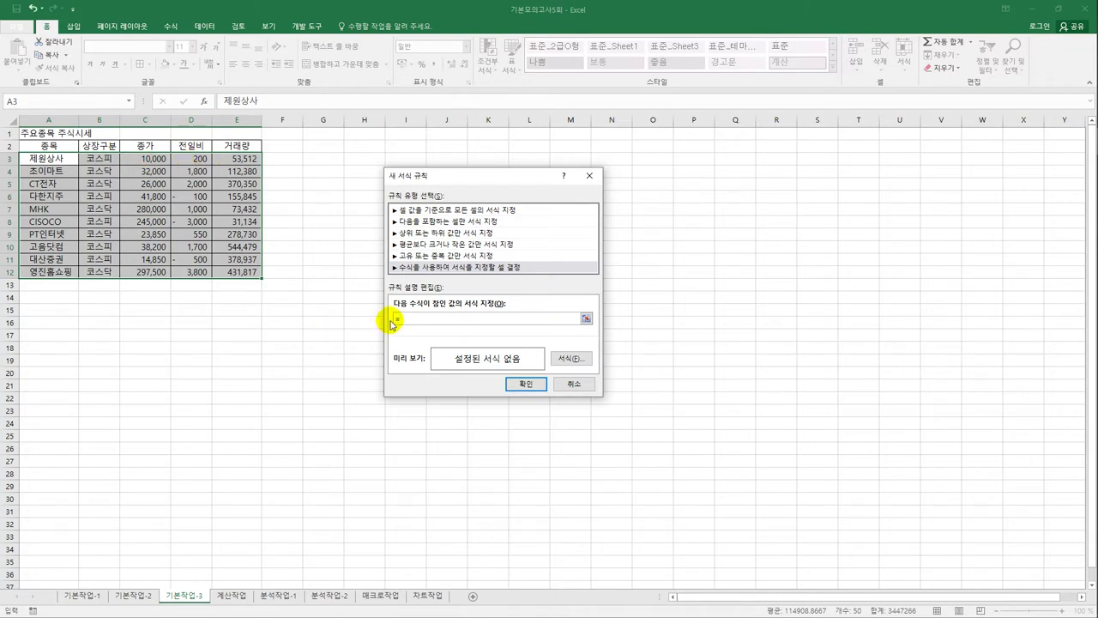
pyautogui.click(197, 162)
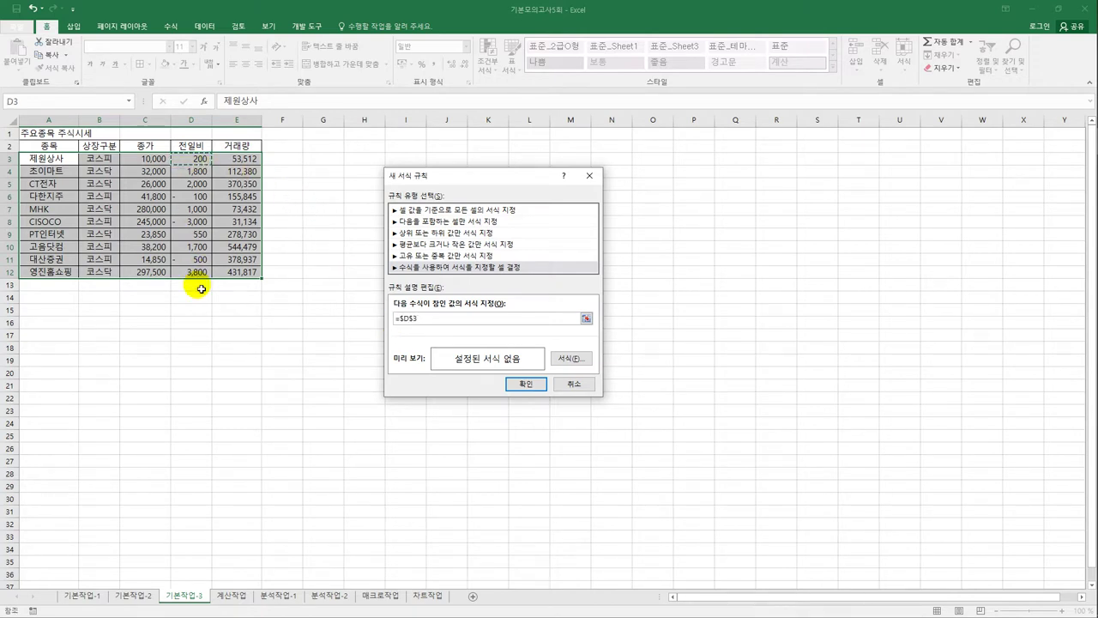
pyautogui.press('F4')
pyautogui.press('F4')
pyautogui.write('<0')
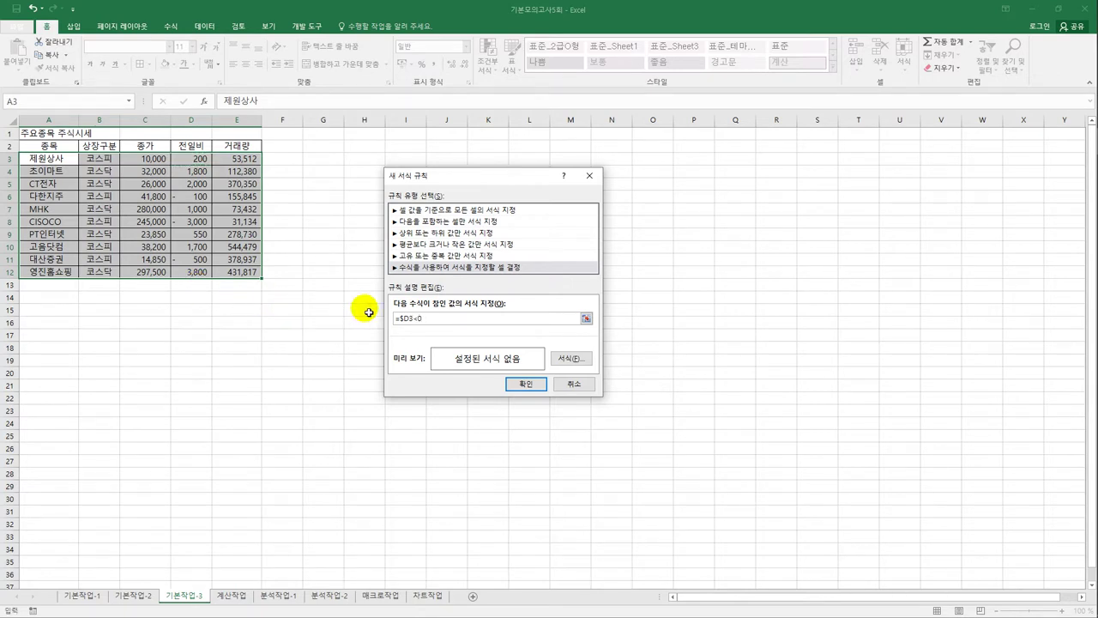
# Set the rule's font color to red and apply the conditional formatting to the table.
pyautogui.click(566, 358)
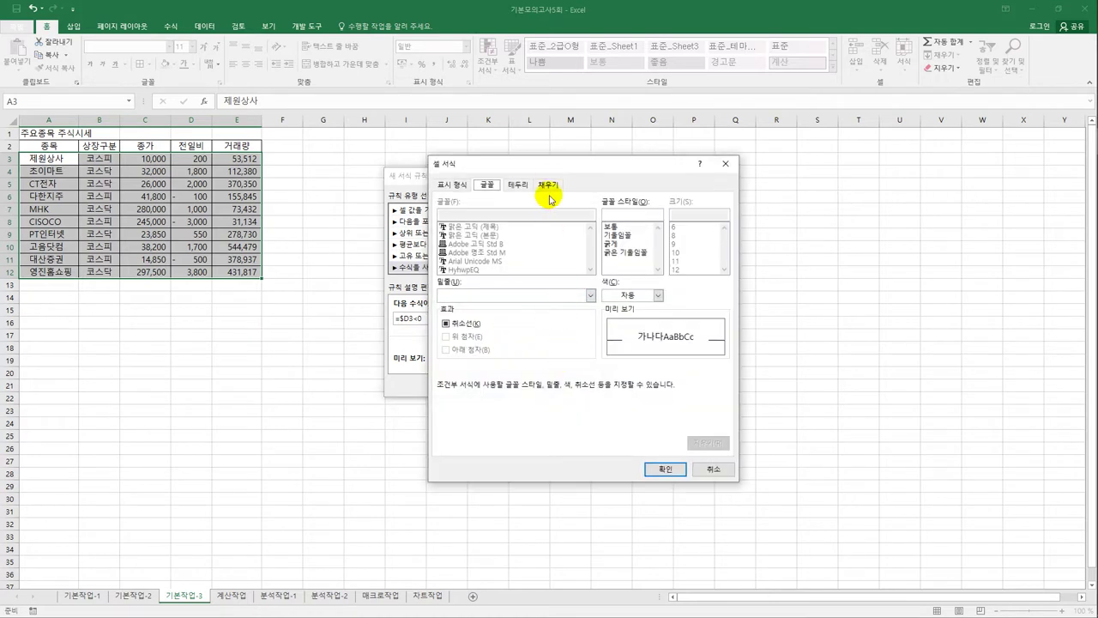
pyautogui.moveTo(555, 160); pyautogui.dragTo(686, 157)
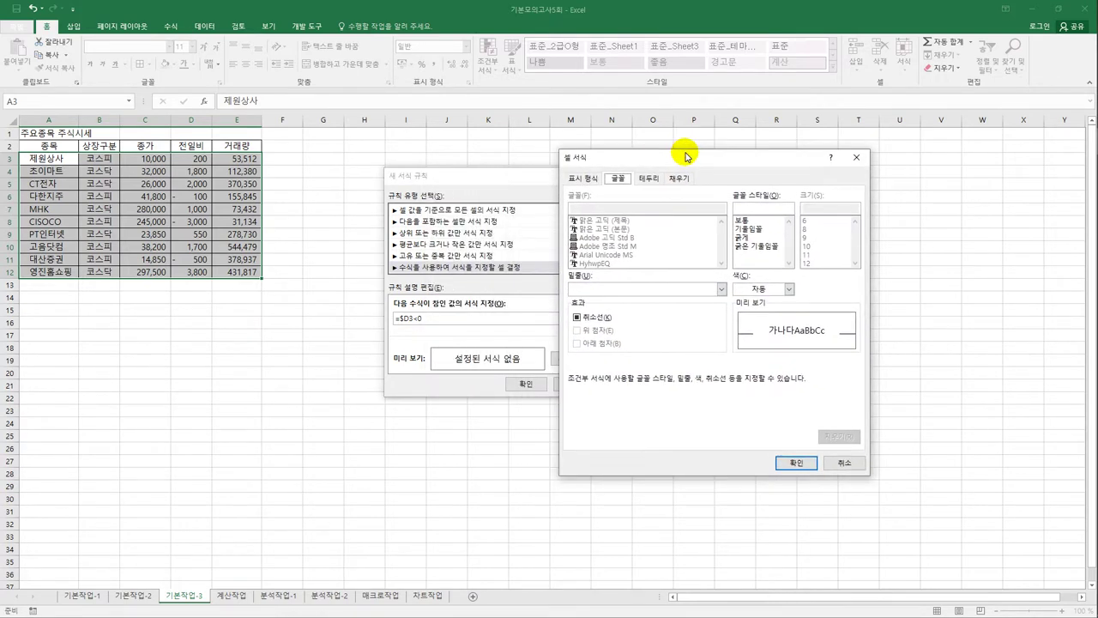
pyautogui.click(789, 288)
pyautogui.click(748, 392)
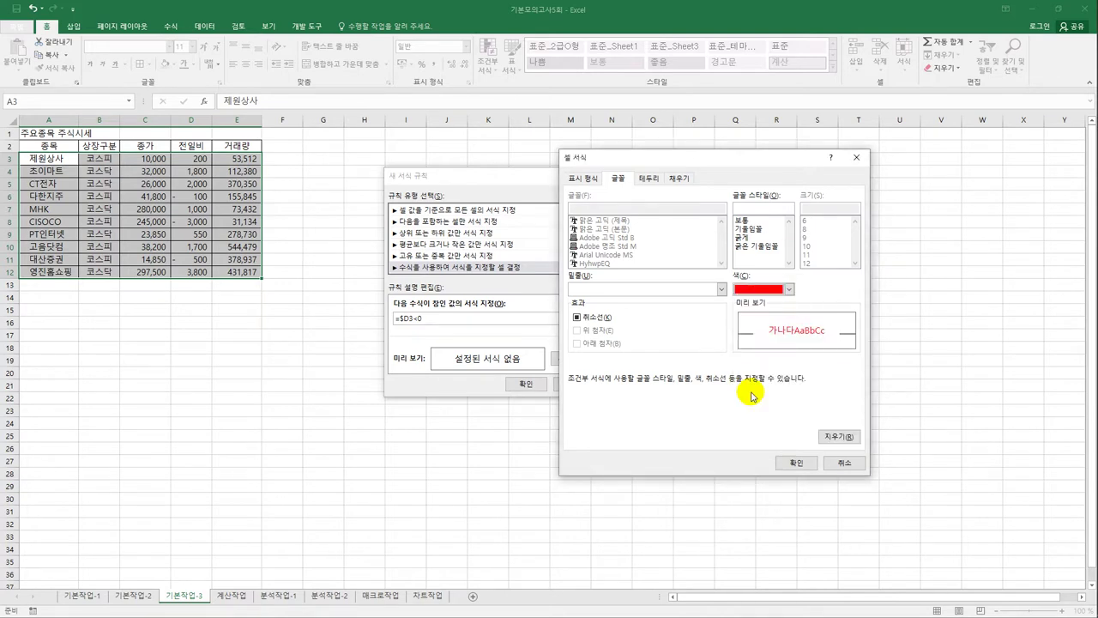
pyautogui.click(796, 464)
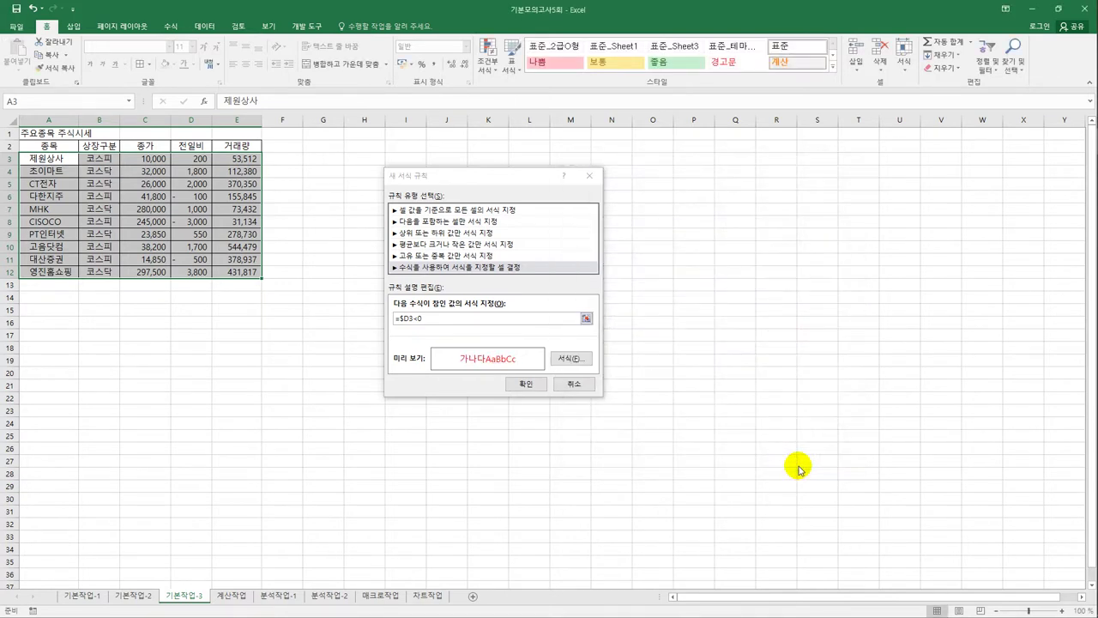
pyautogui.click(531, 385)
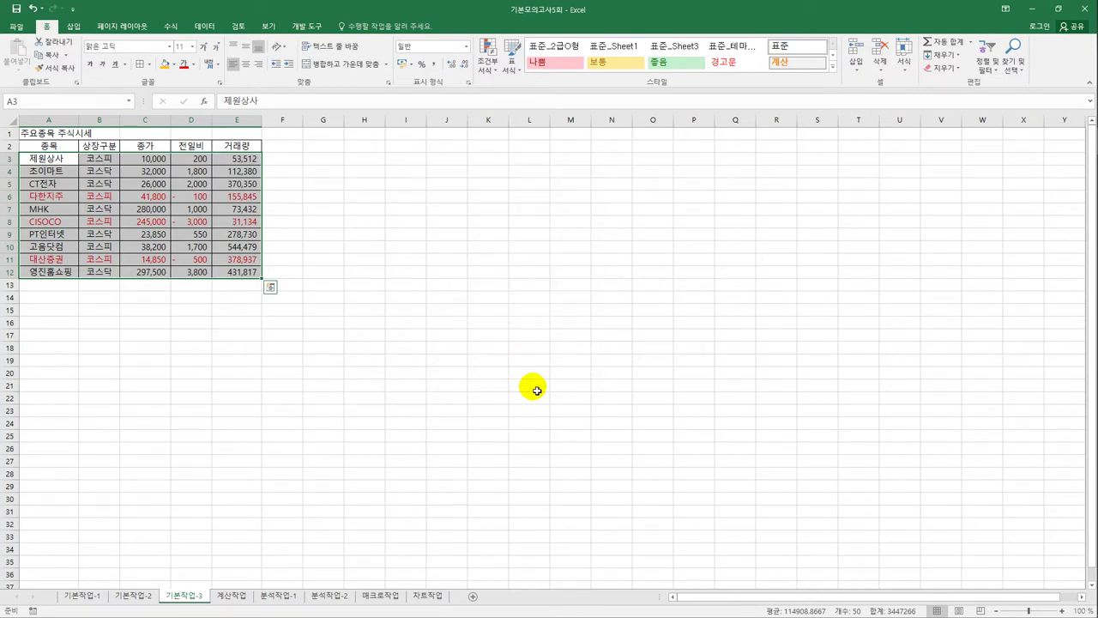
# Add another formula-based rule to A3:E12 that tests the 전일비 value $D3 with >=, fixing only the column.
pyautogui.click(485, 60)
pyautogui.click(506, 210)
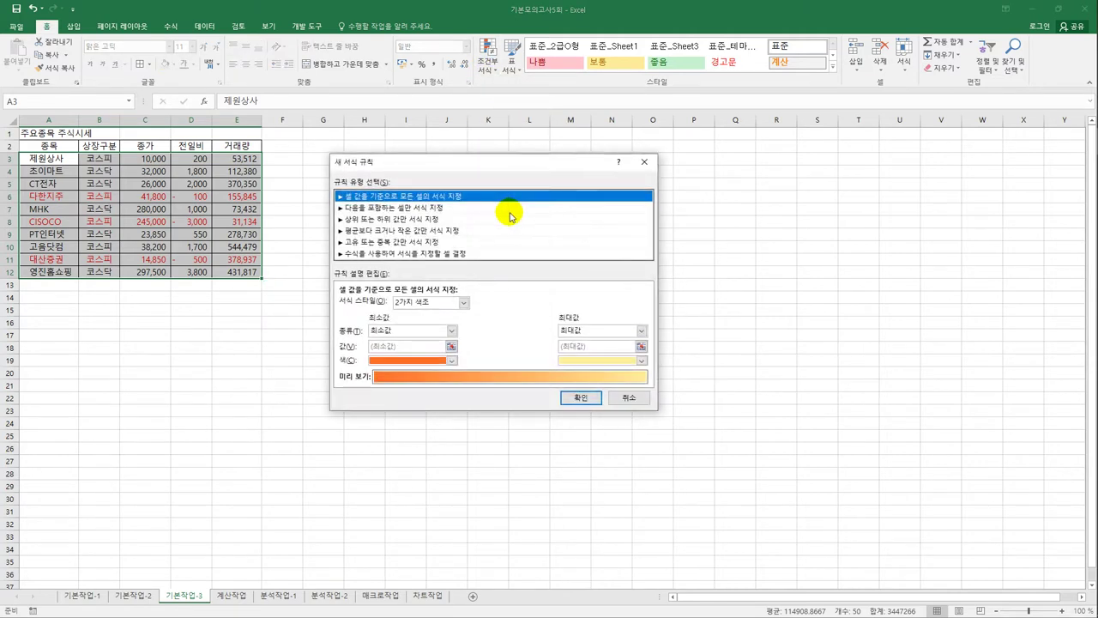
pyautogui.click(456, 254)
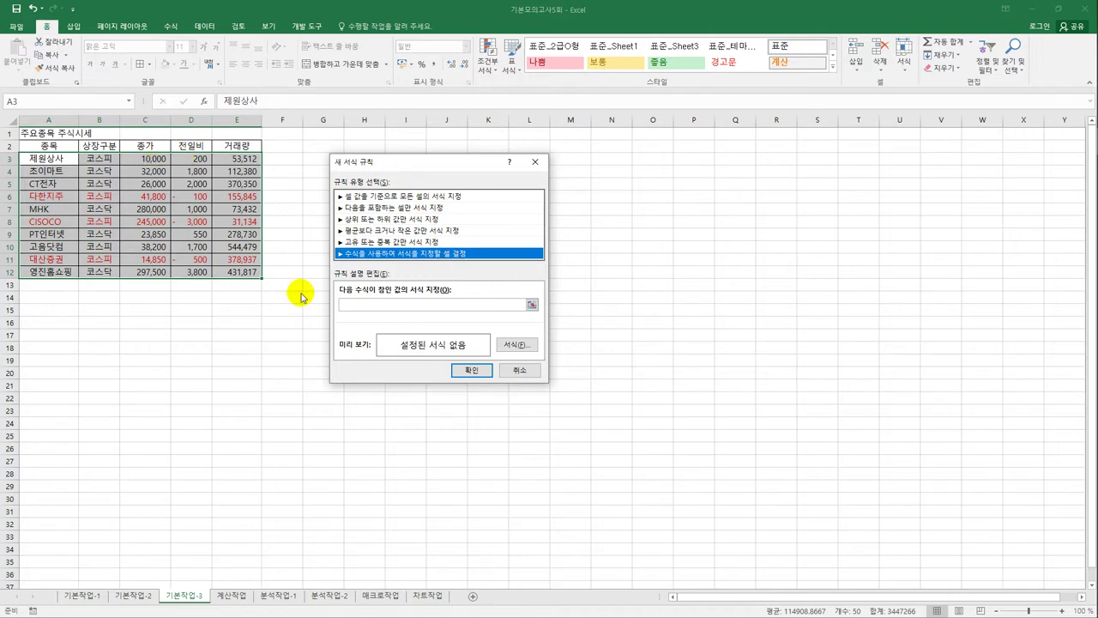
pyautogui.click(350, 305)
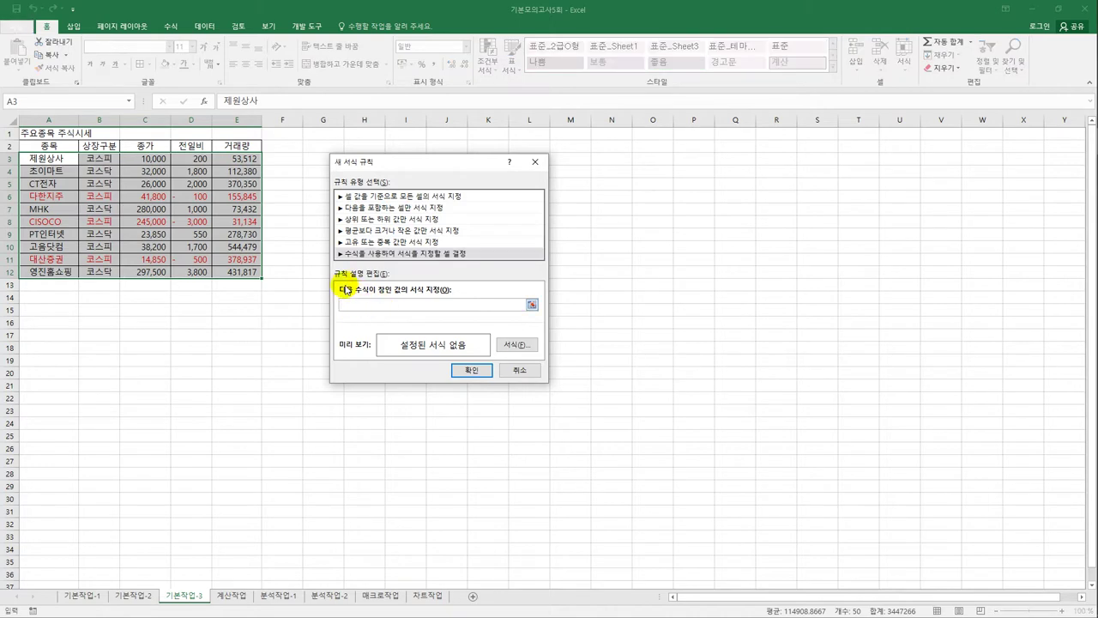
pyautogui.click(208, 164)
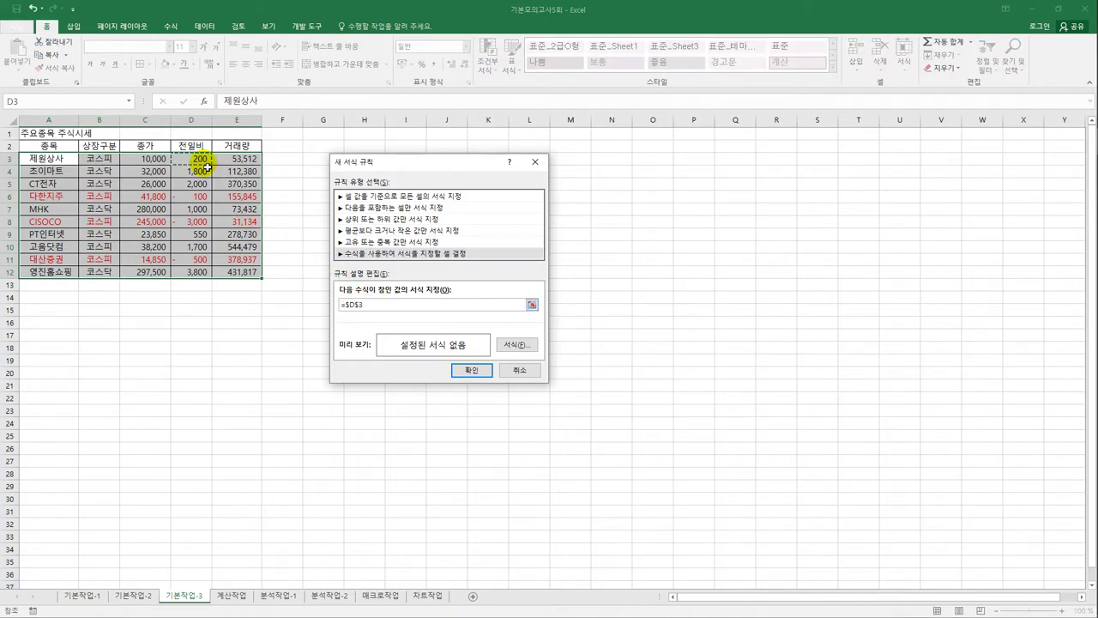
pyautogui.press('F4')
pyautogui.press('F4')
pyautogui.write('>=')
# Set the second rule's font color to the standard blue and apply the conditional formatting to the table.
pyautogui.click(513, 345)
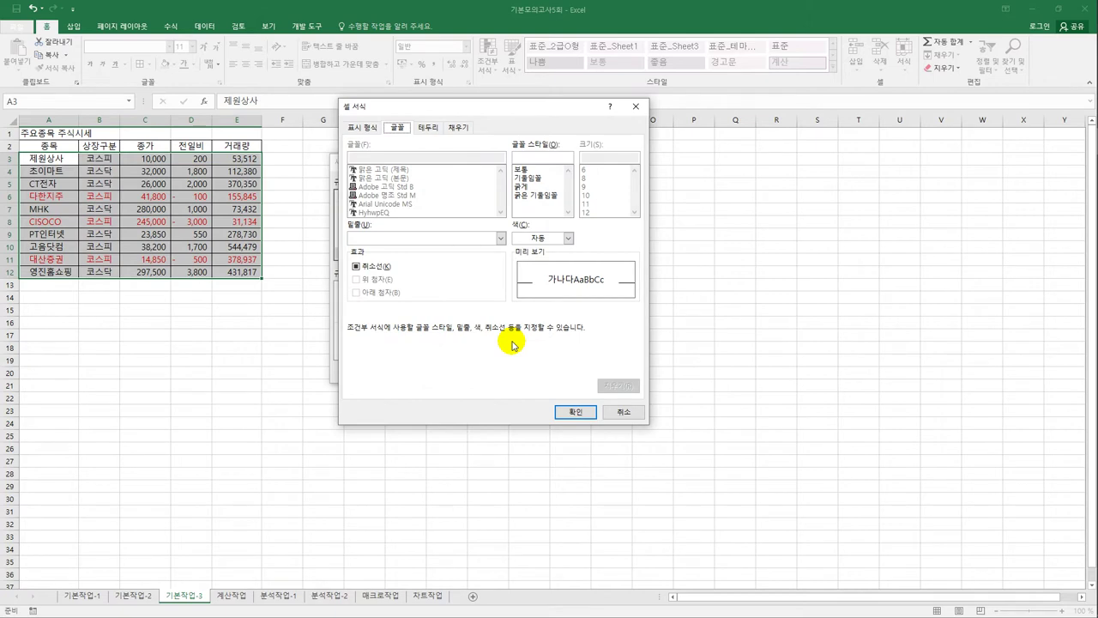
pyautogui.click(566, 237)
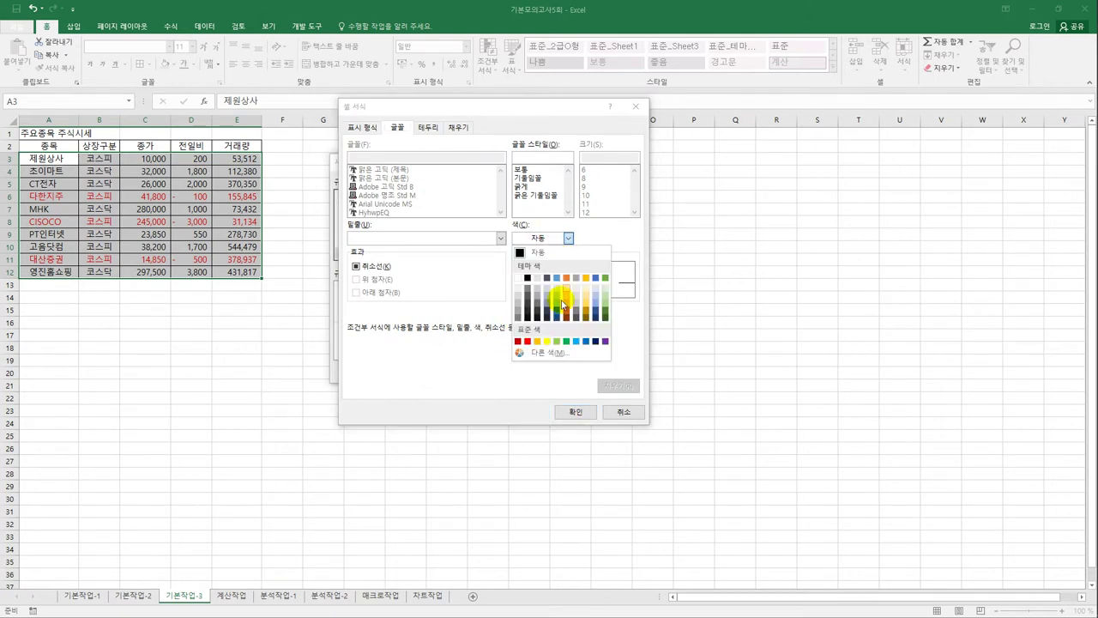
pyautogui.click(587, 341)
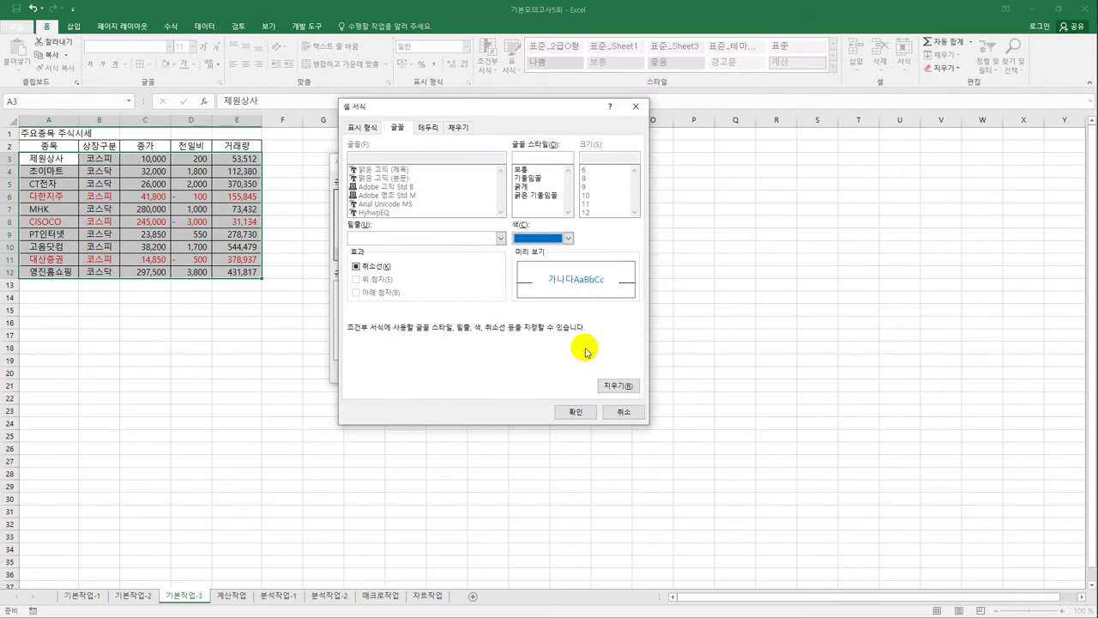
pyautogui.click(575, 412)
pyautogui.click(473, 369)
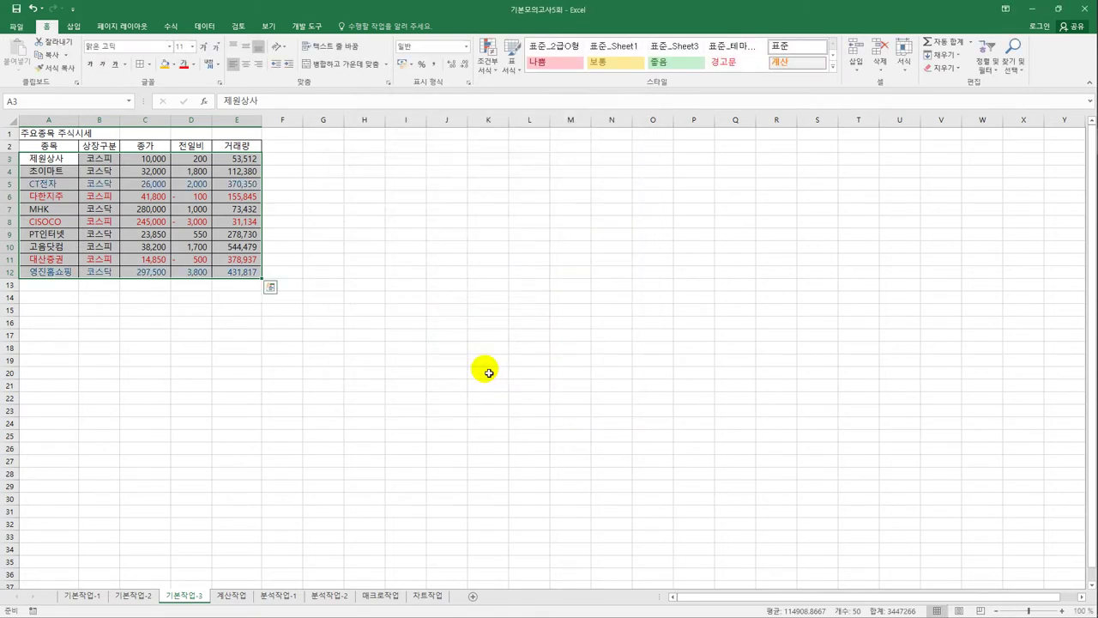
pyautogui.click(489, 370)
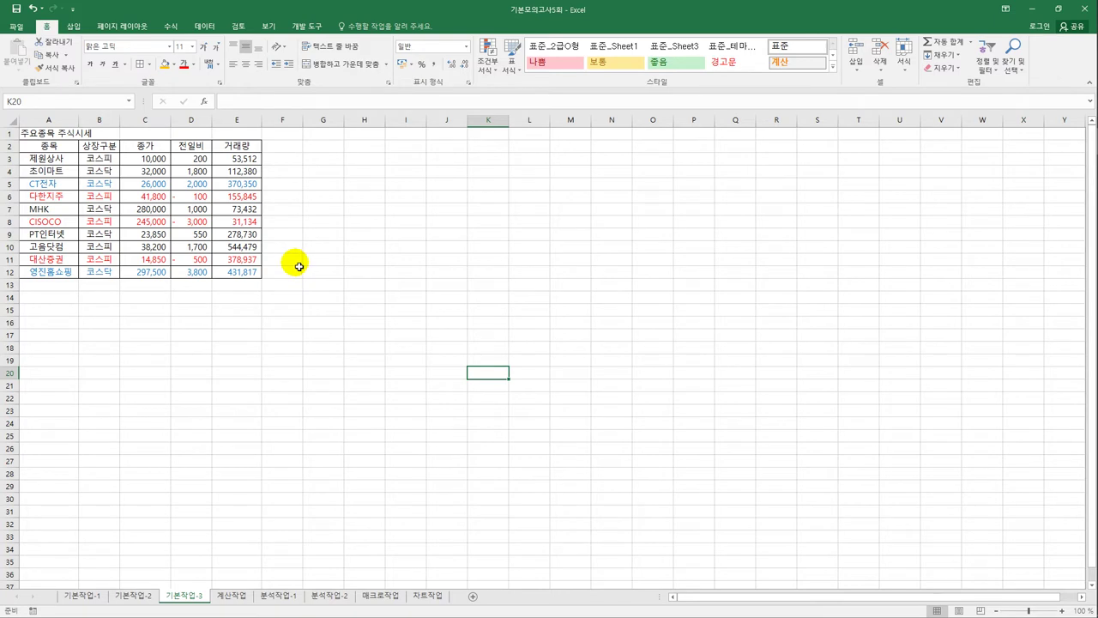
pyautogui.click(199, 199)
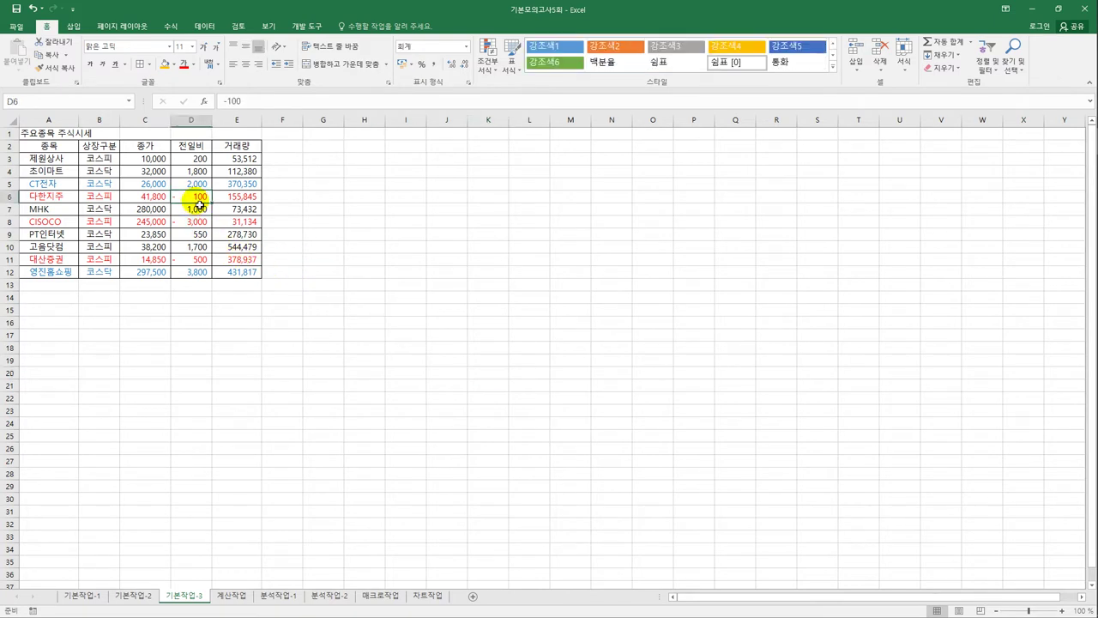
pyautogui.click(196, 271)
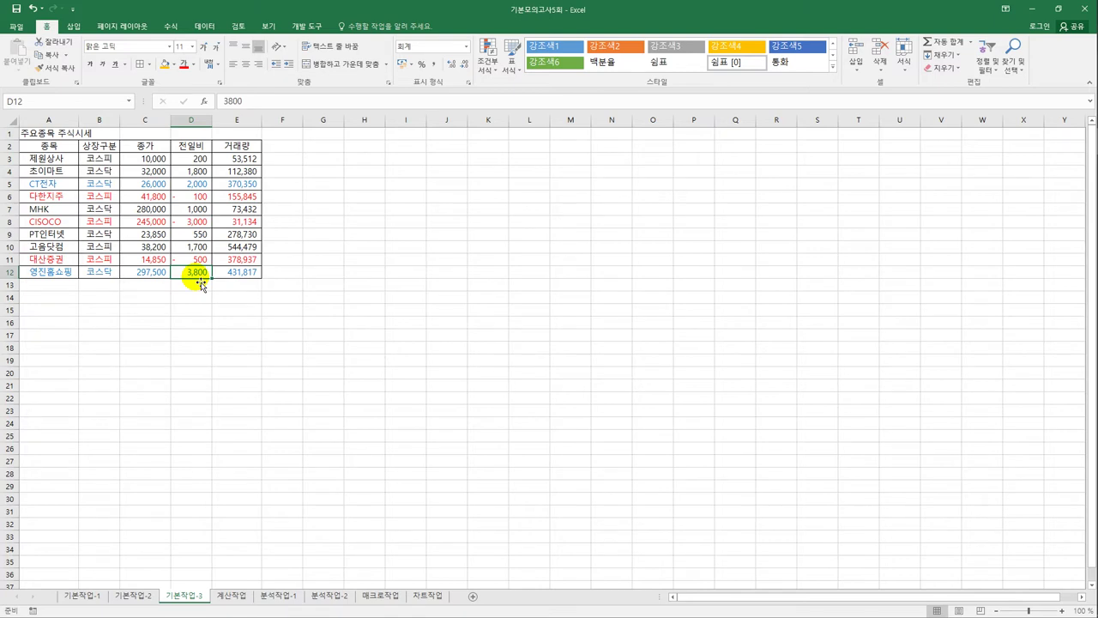
# On sheet 계산작업, start a SUMIF formula in D10 with the 거래량 cells C3:C8 as its condition range.
pyautogui.click(234, 595)
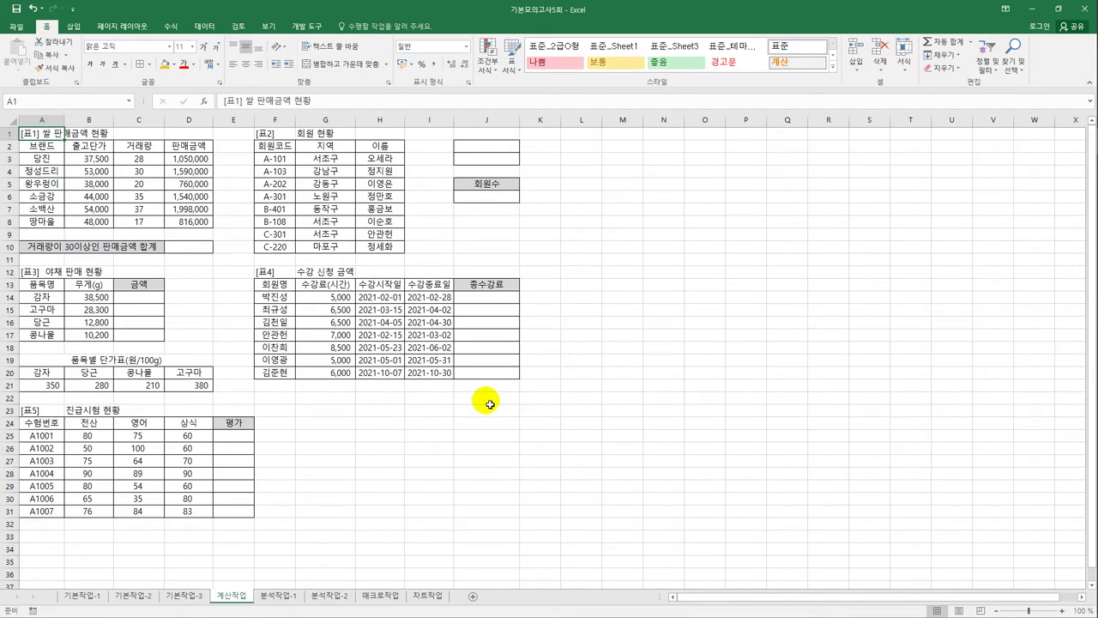
pyautogui.click(197, 253)
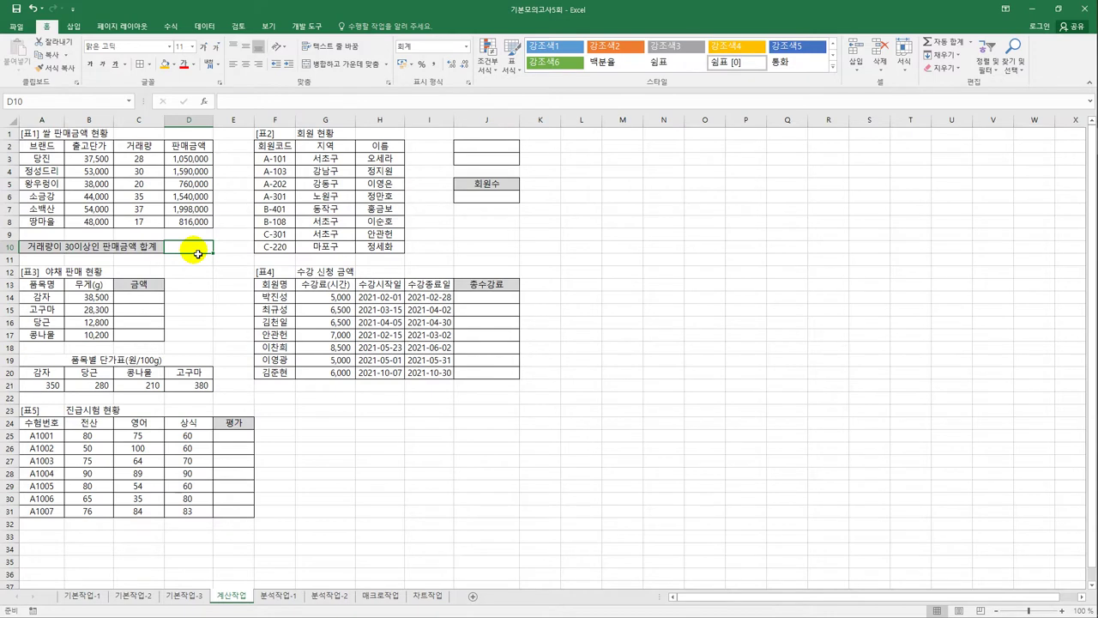
pyautogui.moveTo(137, 160); pyautogui.dragTo(139, 221)
pyautogui.moveTo(176, 160); pyautogui.dragTo(184, 226)
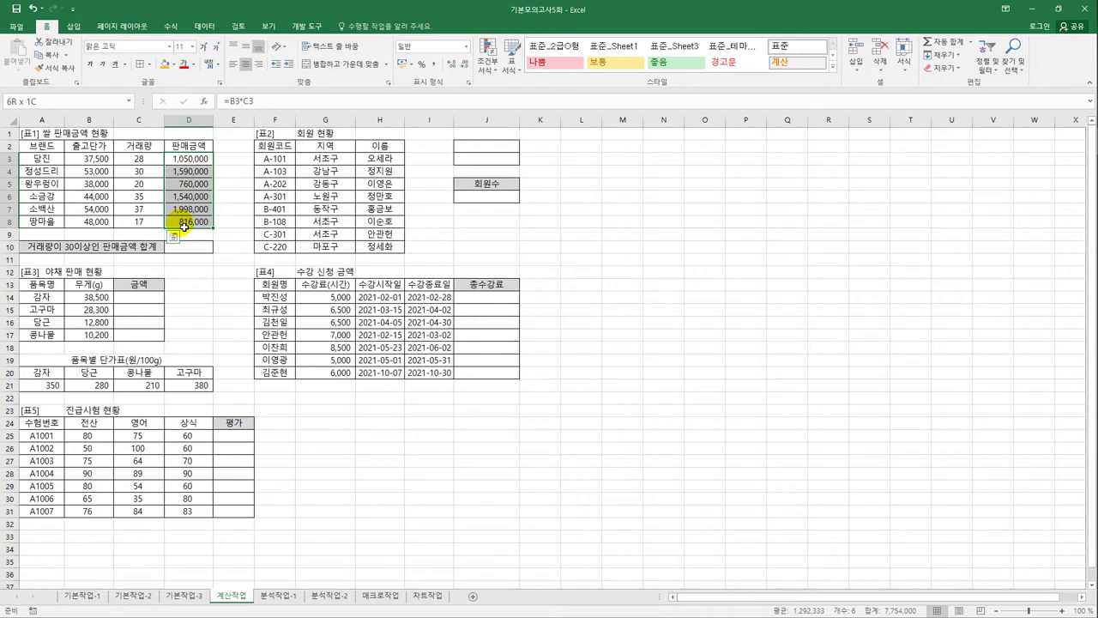
pyautogui.click(188, 248)
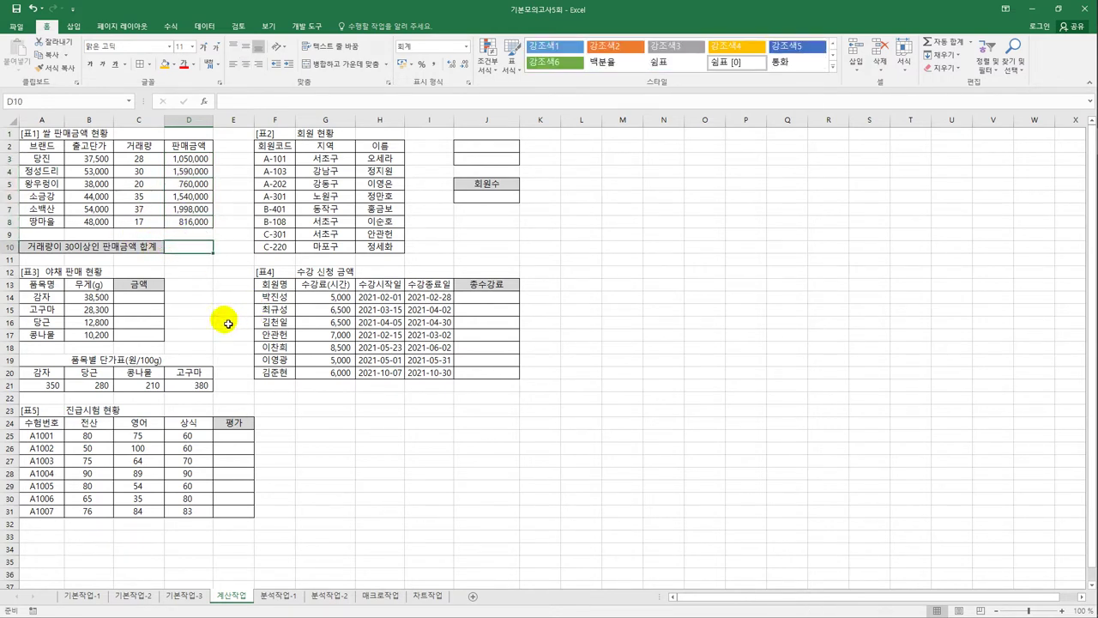
pyautogui.write('=')
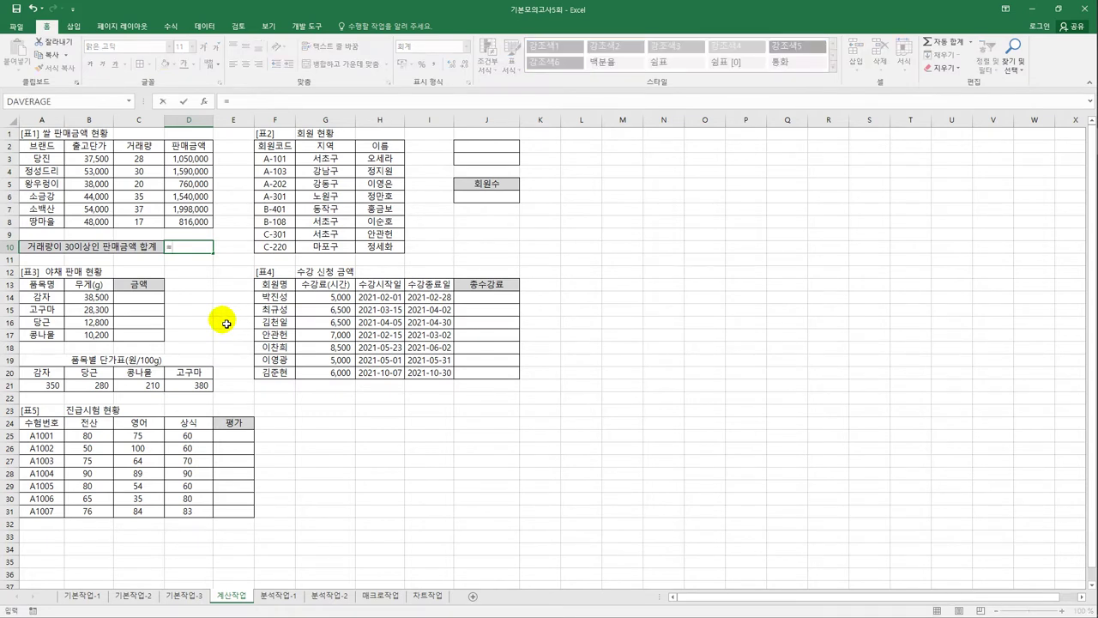
pyautogui.write('sum')
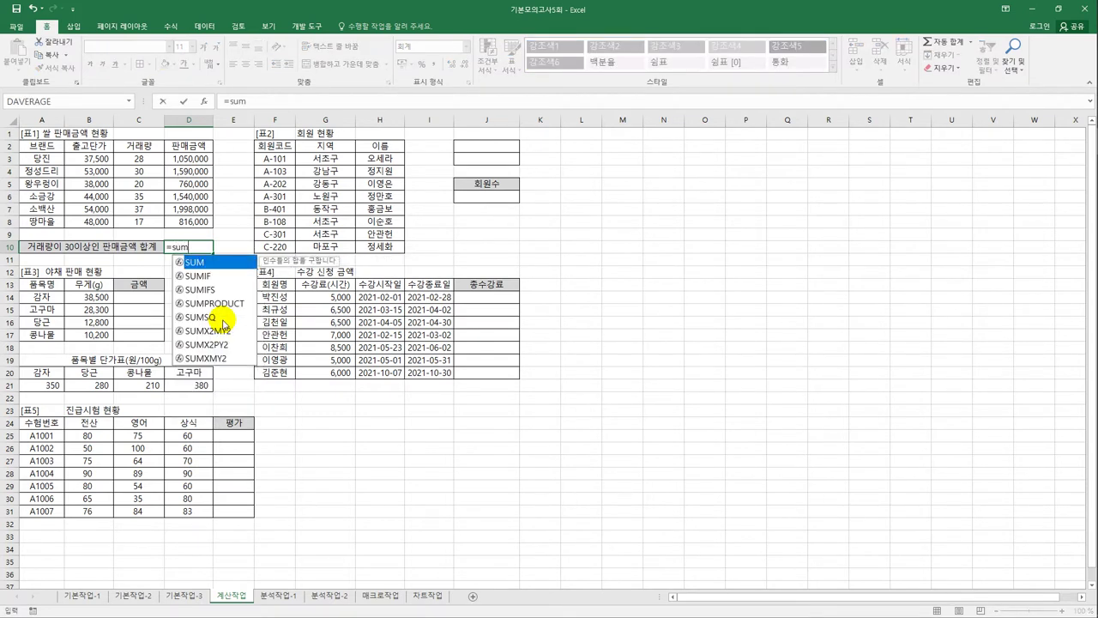
pyautogui.doubleClick(220, 276)
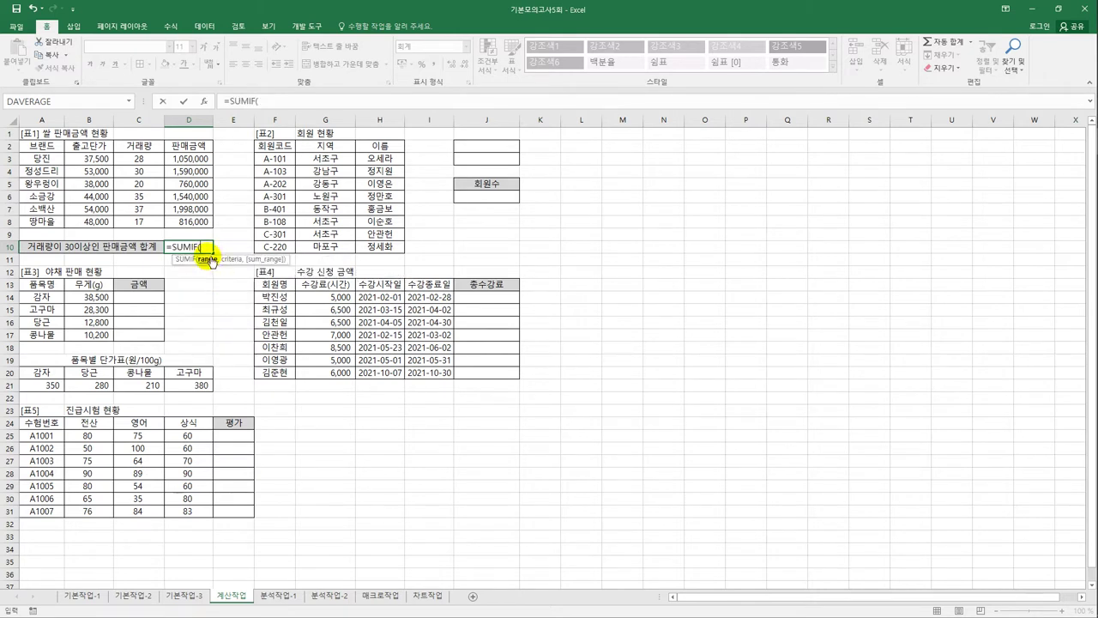
pyautogui.moveTo(133, 164); pyautogui.dragTo(137, 228)
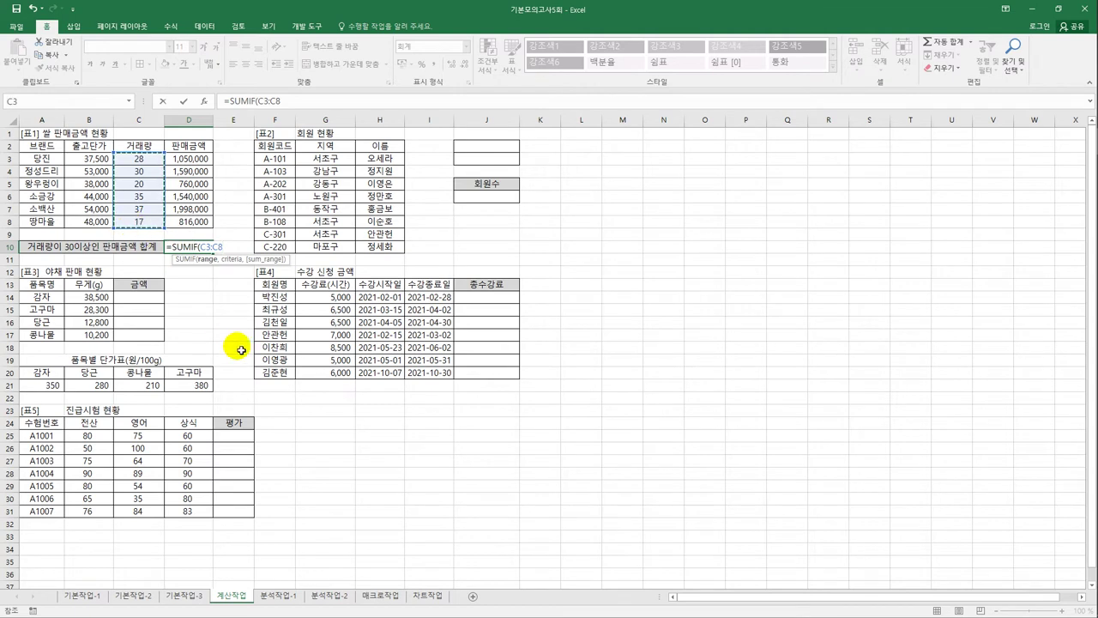
# Complete the SUMIF in D10 with the criterion ">=30" and the 판매금액 cells D3:D8 as the sum range.
pyautogui.write(',">=30')
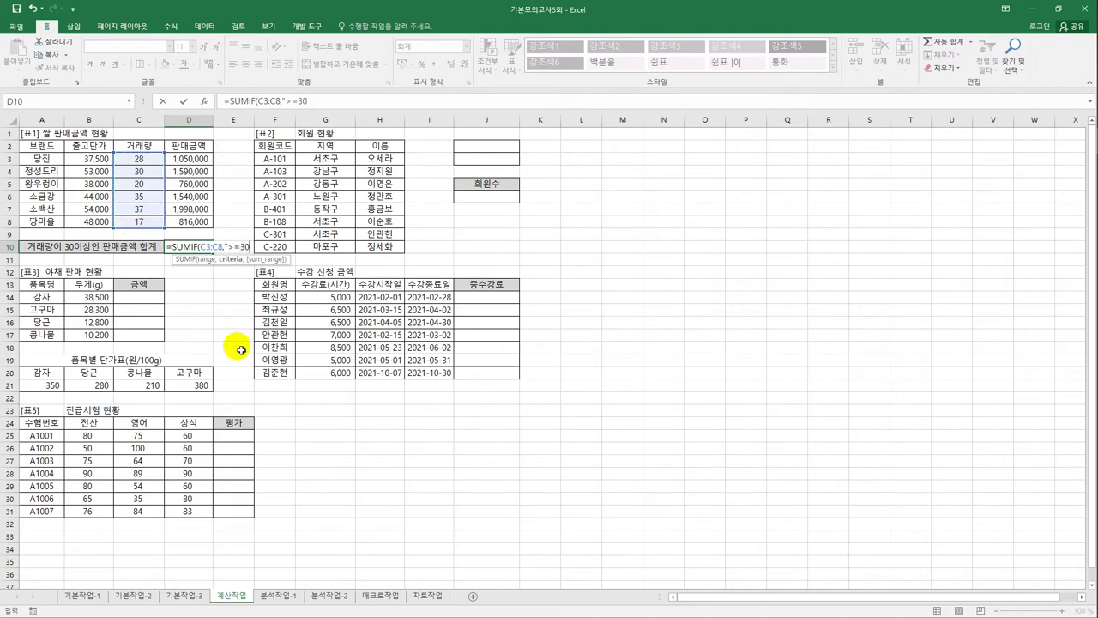
pyautogui.write('",')
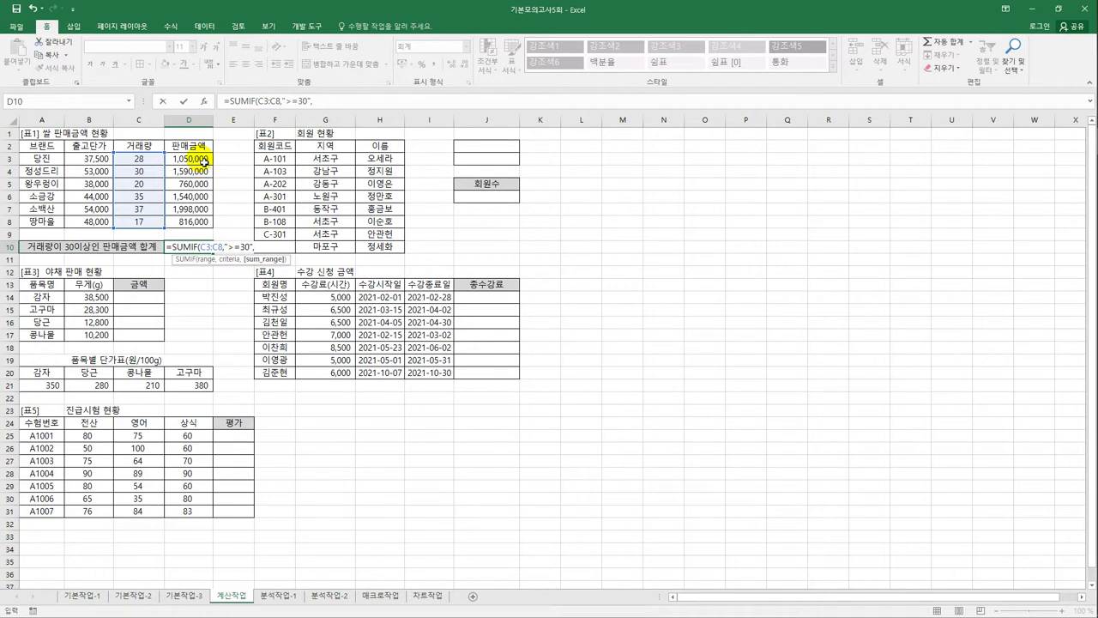
pyautogui.moveTo(204, 161); pyautogui.dragTo(203, 231)
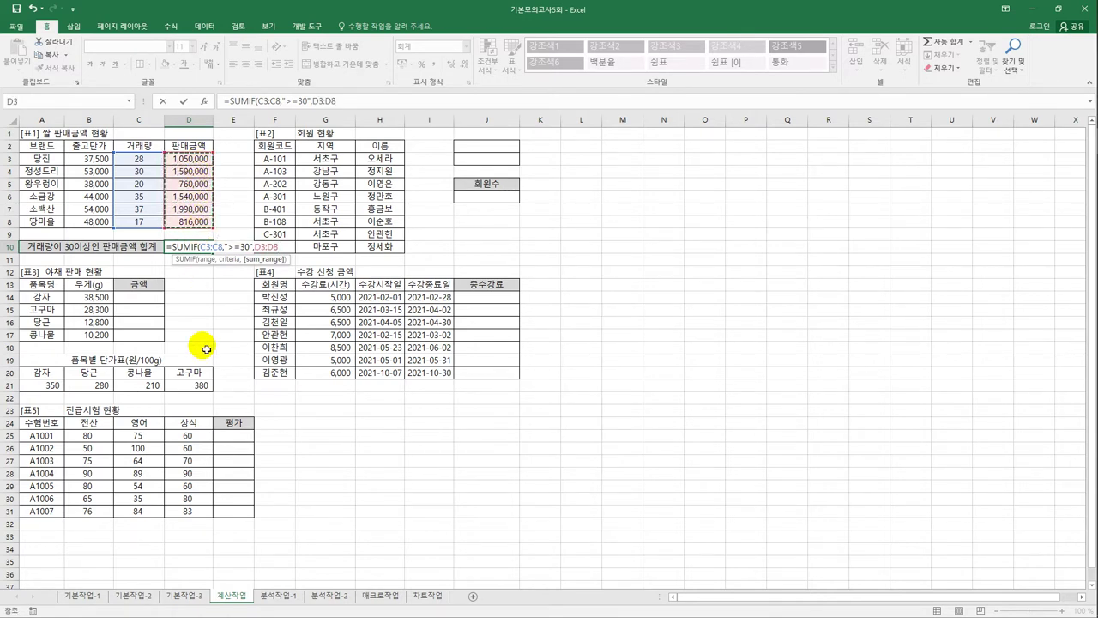
pyautogui.write(')')
pyautogui.press('Return')
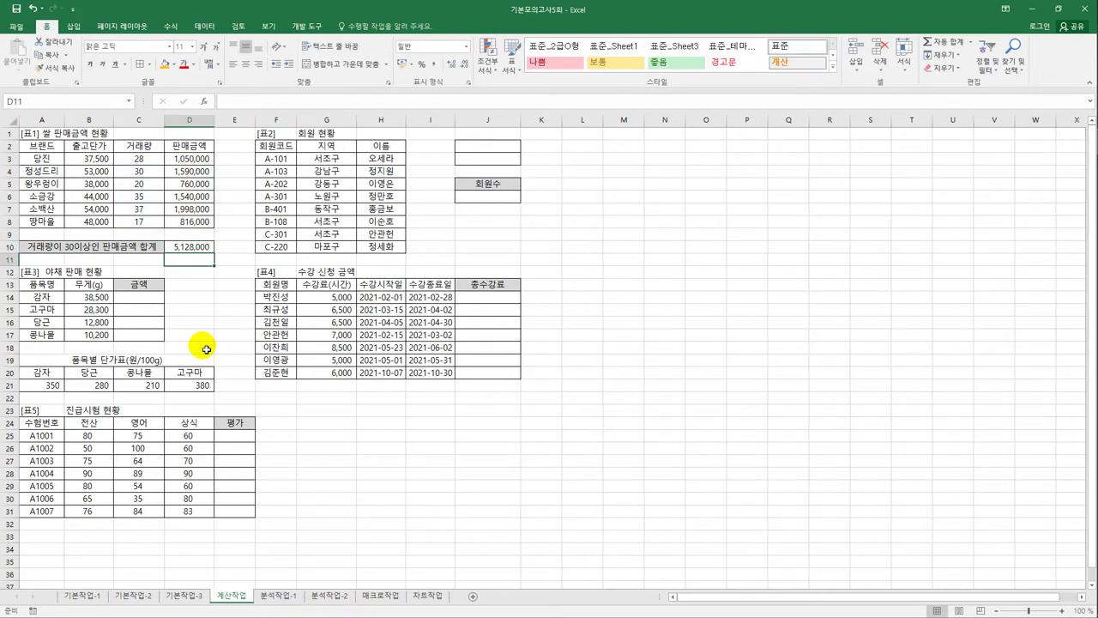
# Wrap the SUMIF formula in D10 in a ROUNDUP function with -2 as the number of digits.
pyautogui.click(199, 252)
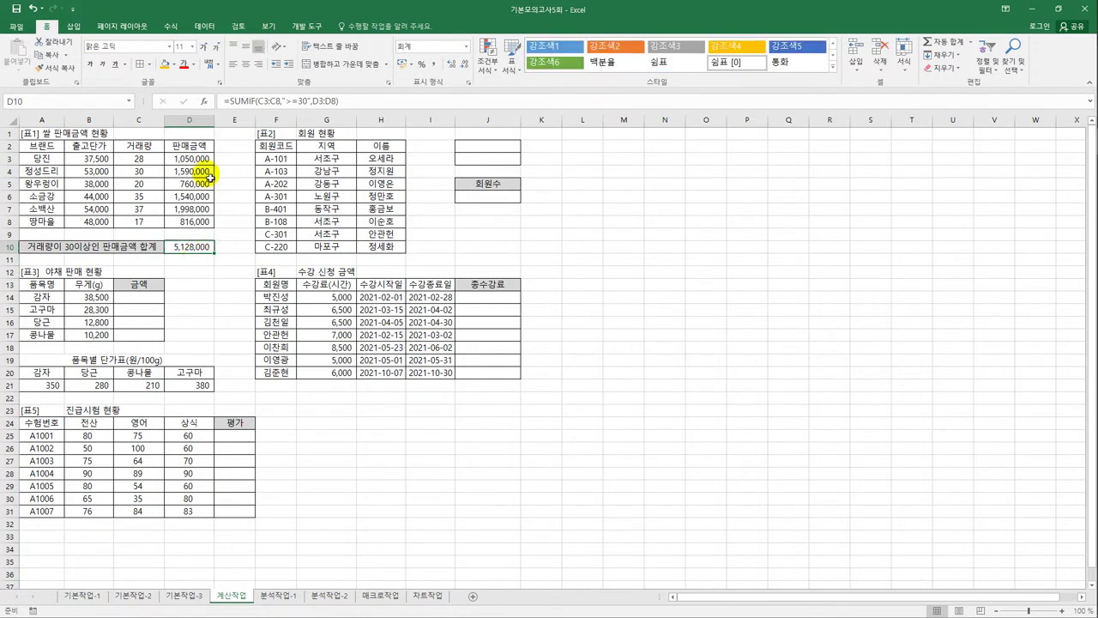
pyautogui.click(227, 101)
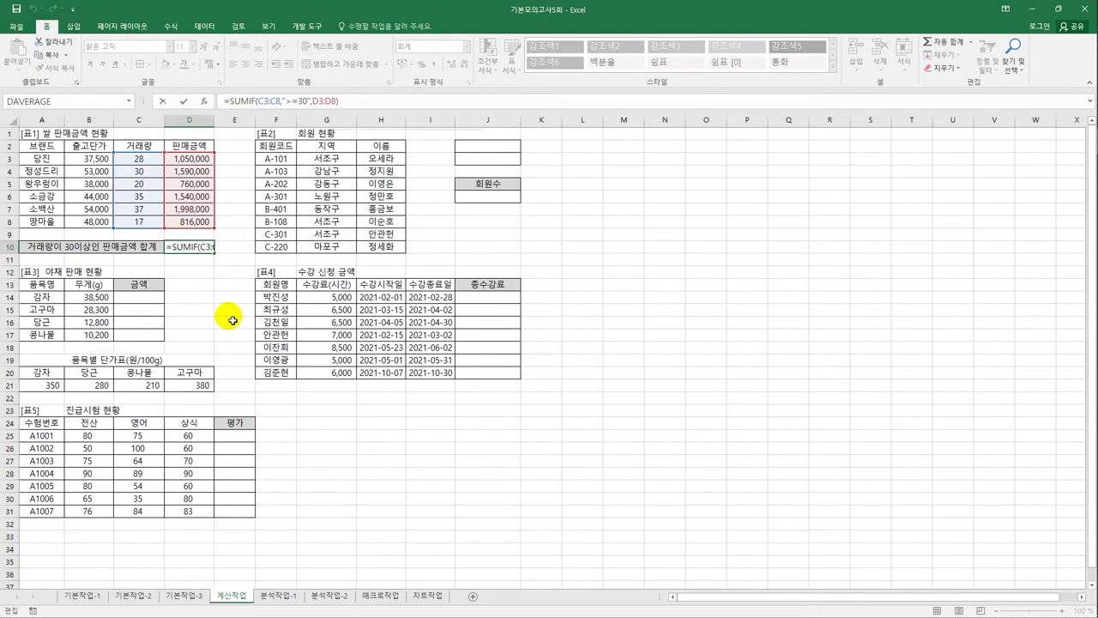
pyautogui.write('rou')
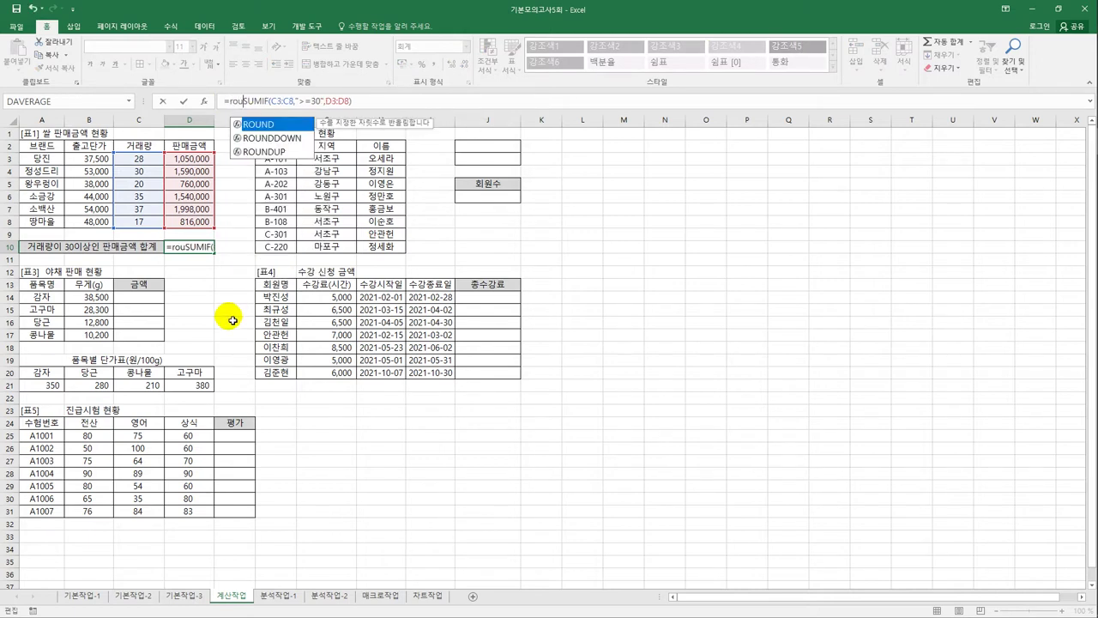
pyautogui.doubleClick(274, 151)
pyautogui.click(396, 103)
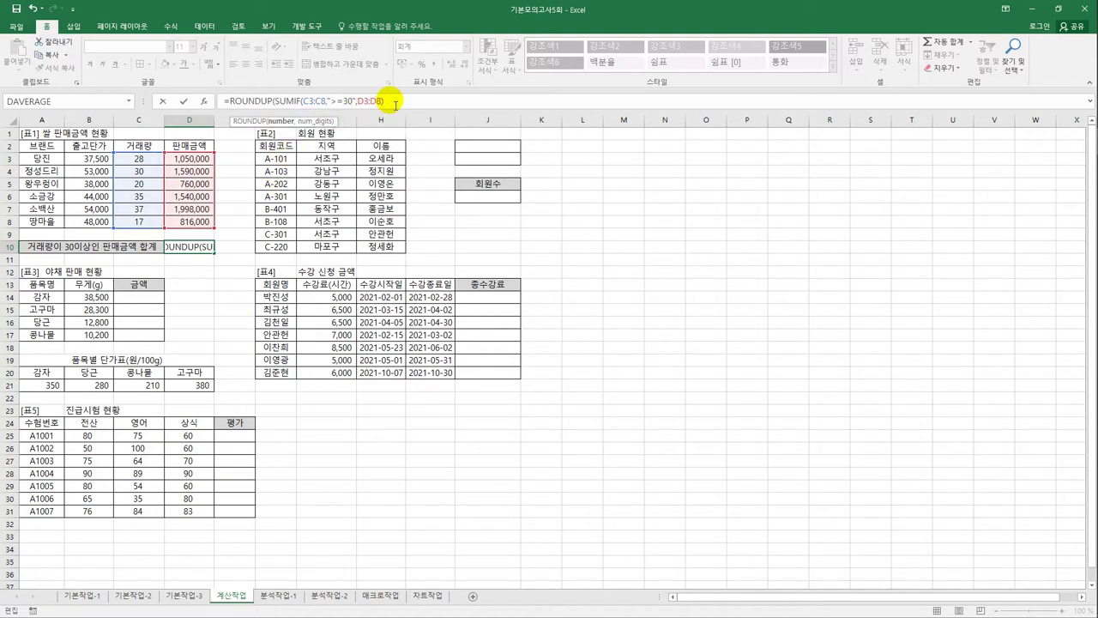
pyautogui.write(',')
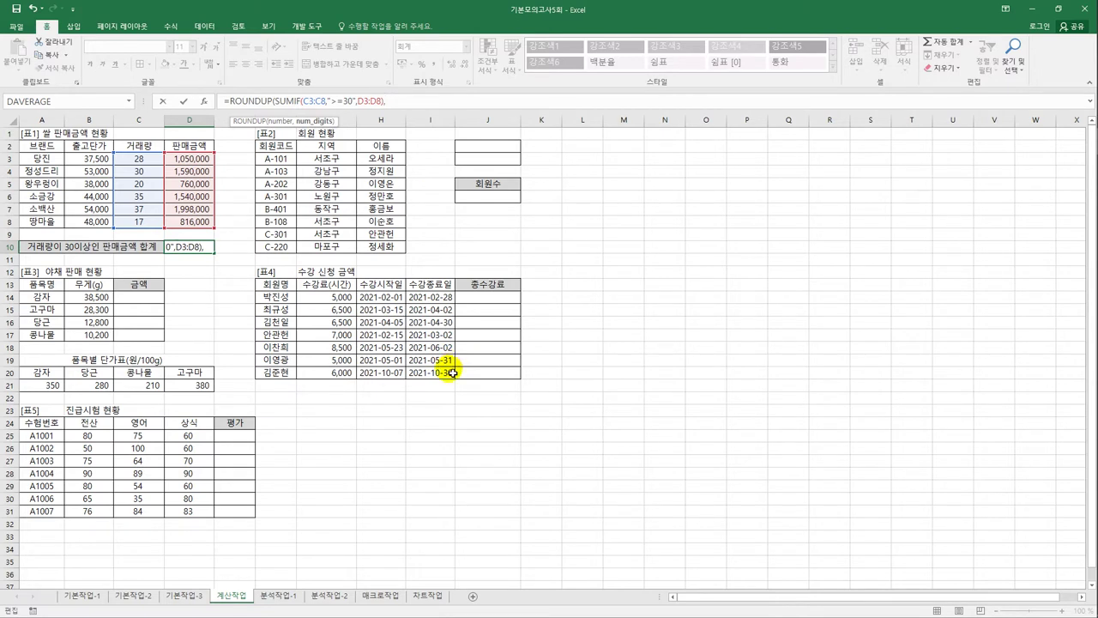
pyautogui.write('-2)')
pyautogui.press('Return')
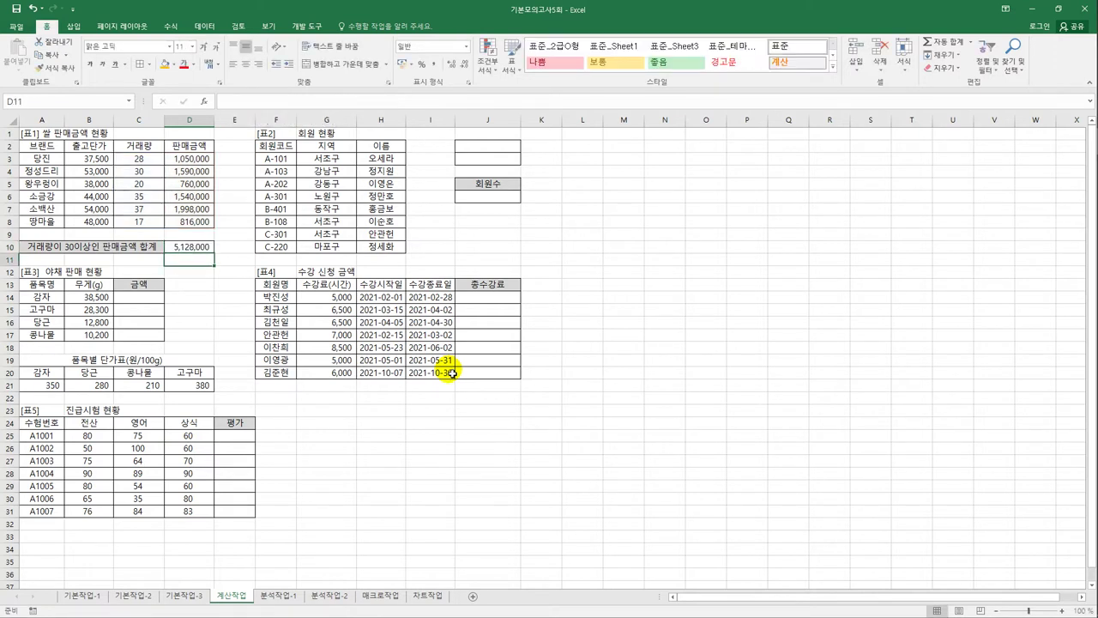
pyautogui.click(199, 250)
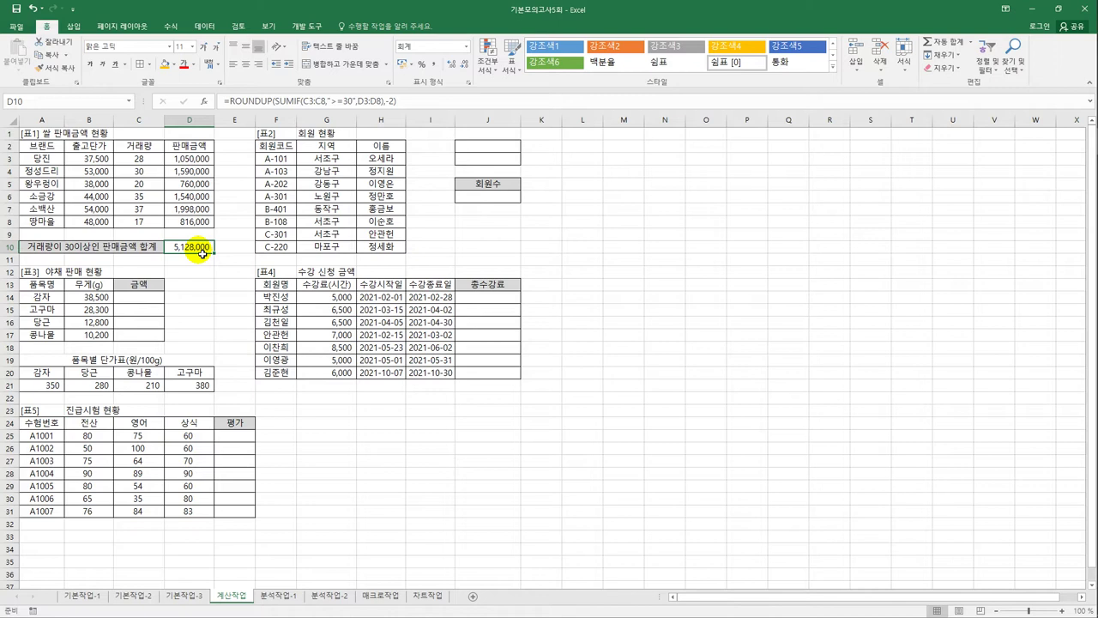
# Copy the 지역 header and 서조구 from G2:G3 into J2:J3 as the criteria range.
pyautogui.click(345, 148)
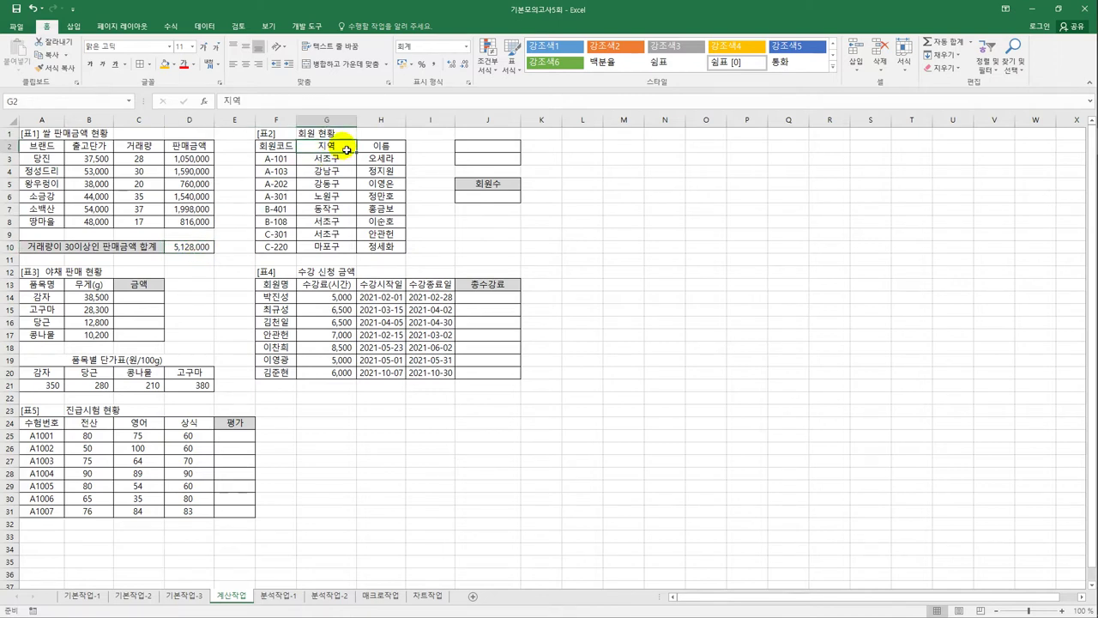
pyautogui.moveTo(346, 148); pyautogui.dragTo(344, 159)
pyautogui.hotkey('ctrl', 'c')
pyautogui.click(470, 147)
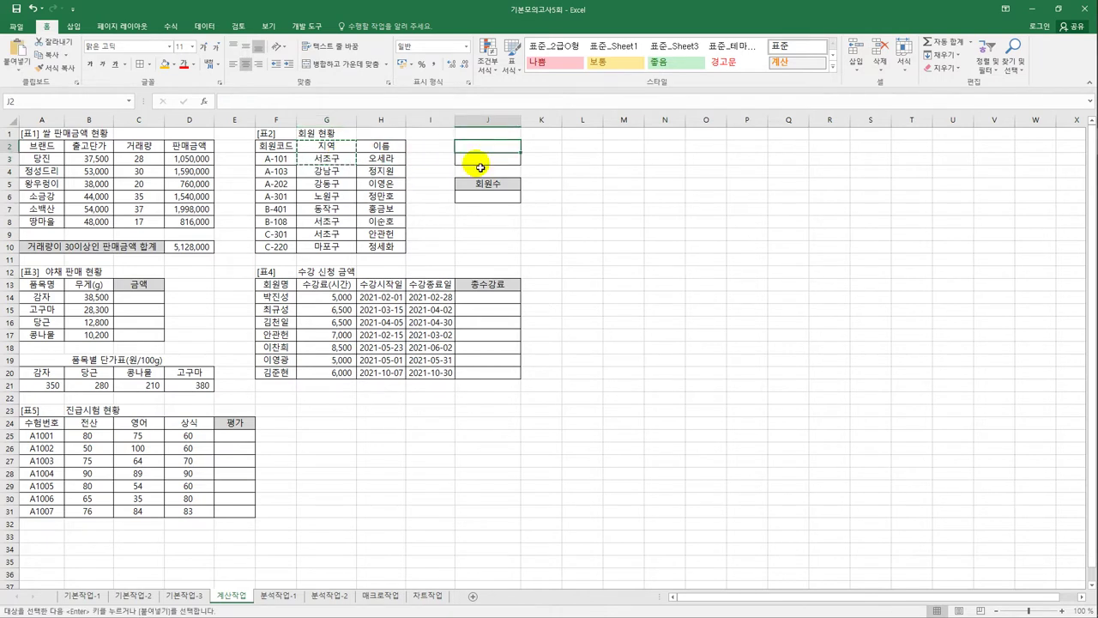
pyautogui.hotkey('ctrl', 'v')
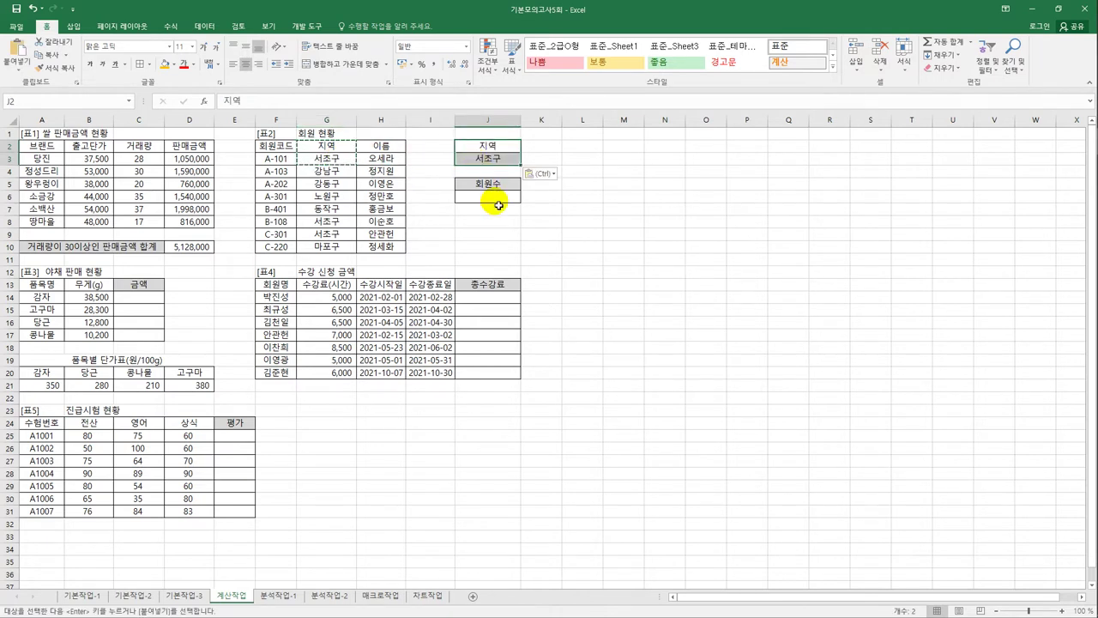
# Start a DCOUNTA formula from the database function category in the 회원수 cell J6.
pyautogui.click(502, 202)
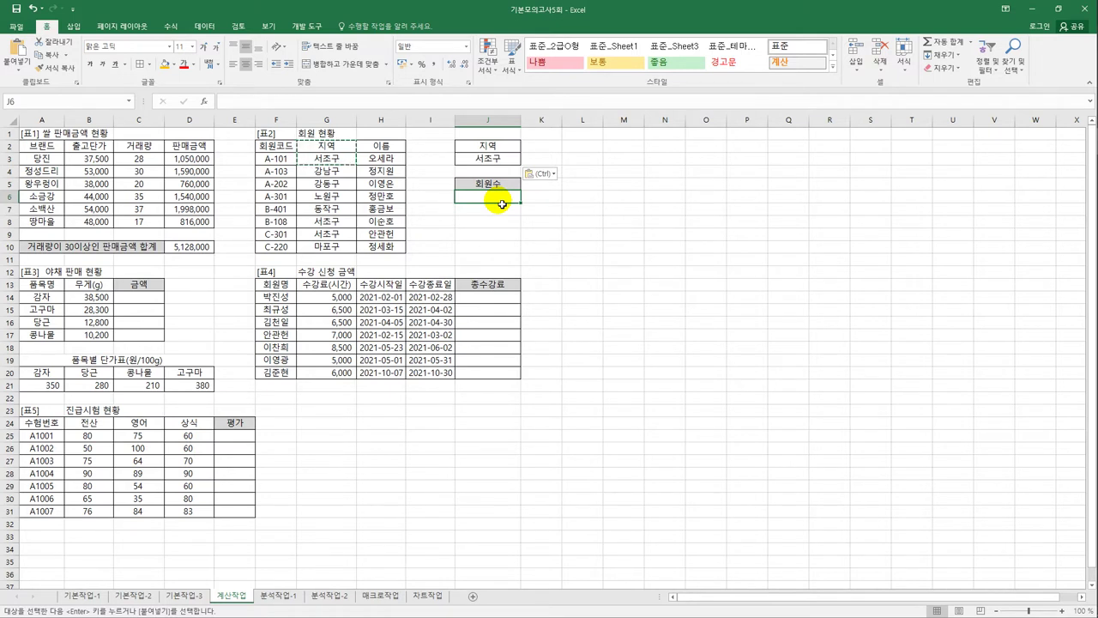
pyautogui.moveTo(276, 146); pyautogui.dragTo(375, 255)
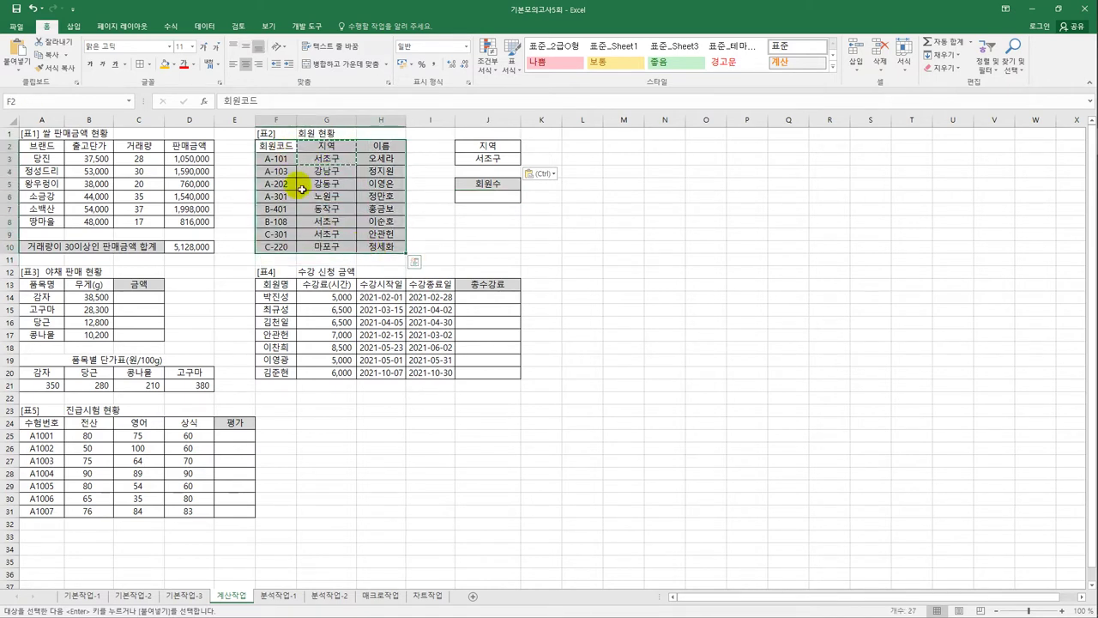
pyautogui.click(488, 203)
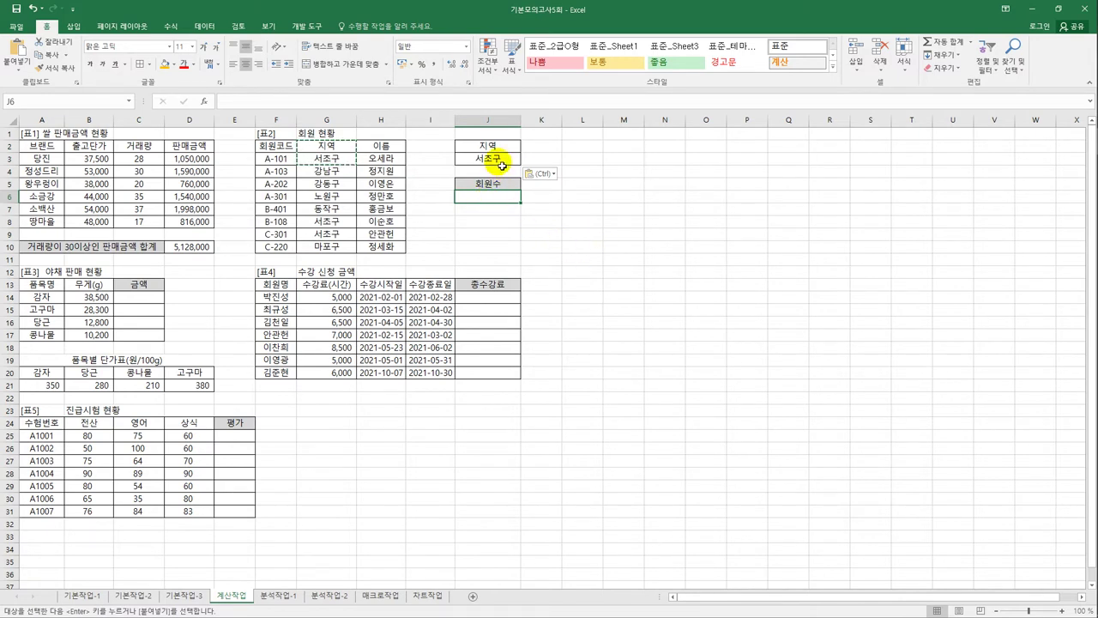
pyautogui.click(204, 102)
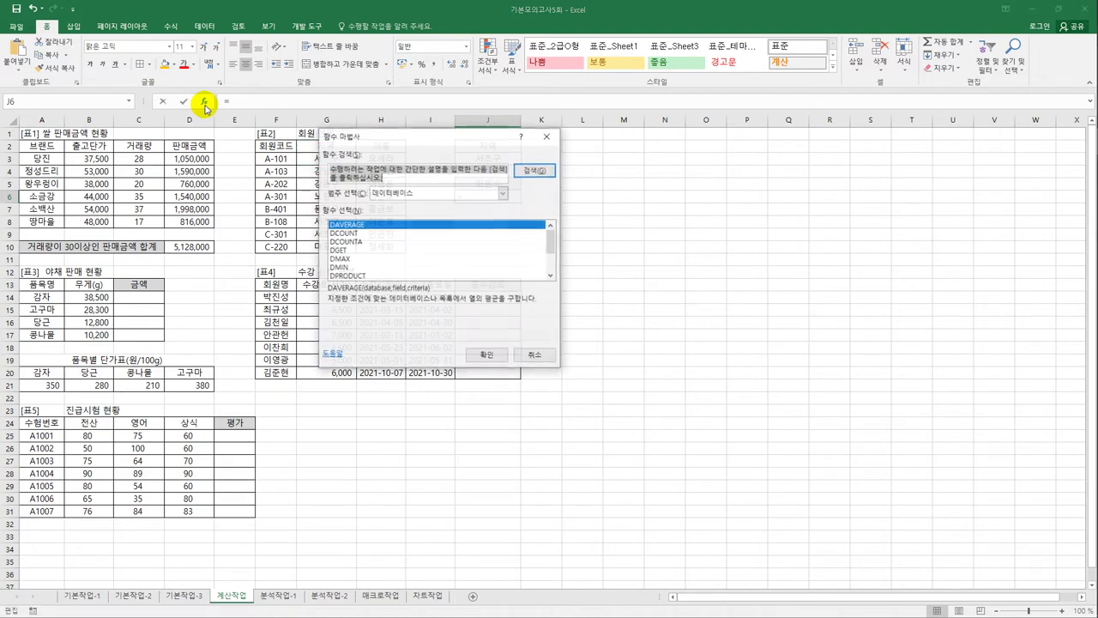
pyautogui.click(367, 192)
pyautogui.click(384, 248)
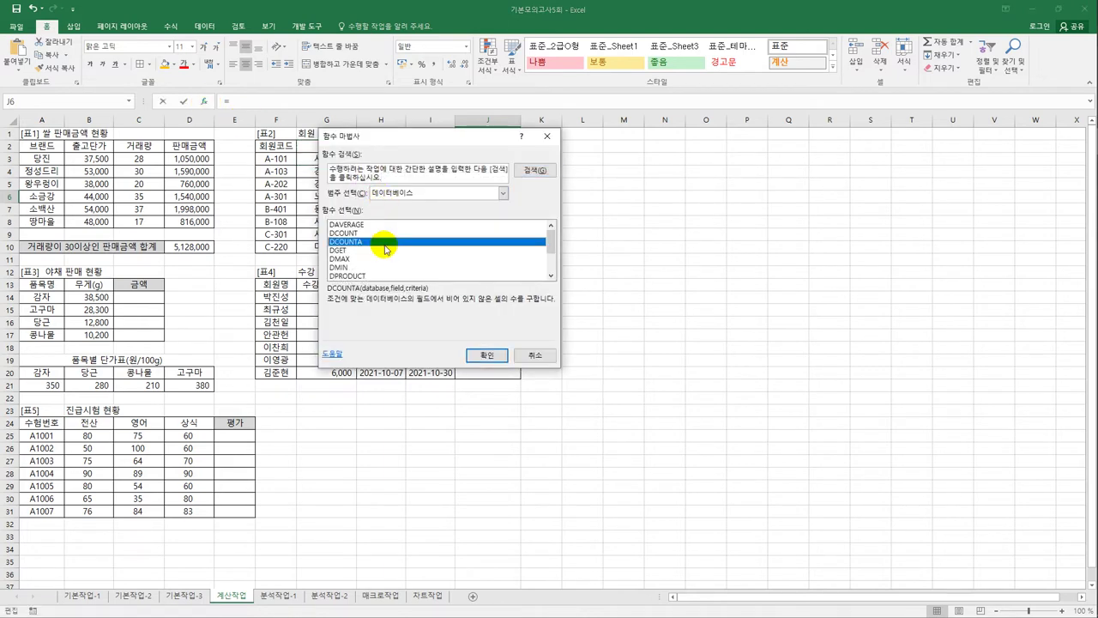
pyautogui.click(485, 355)
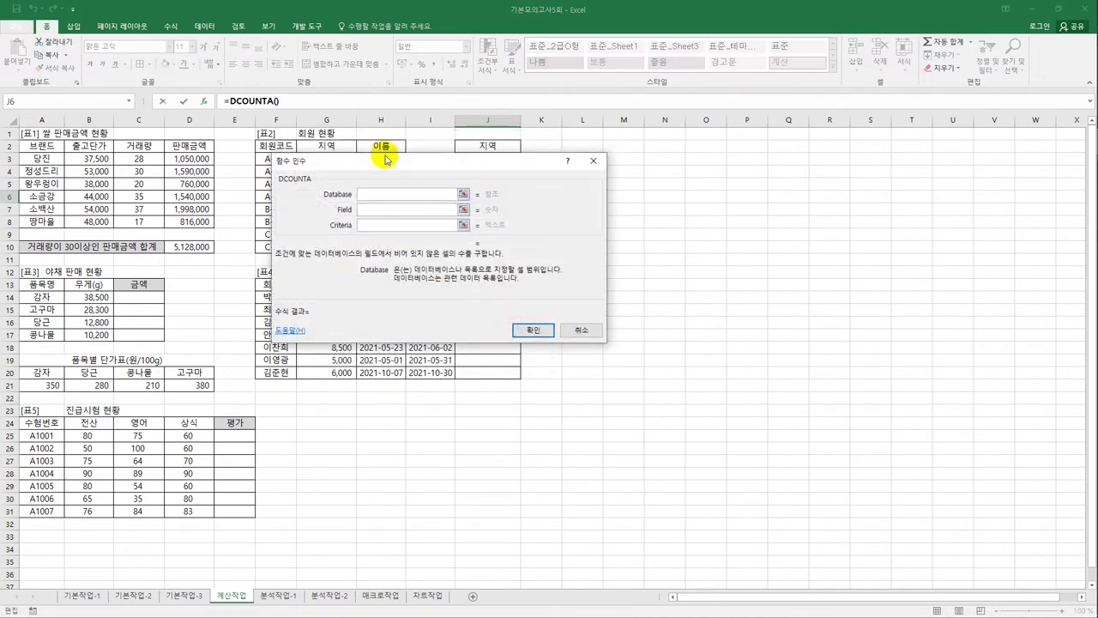
# Complete the DCOUNTA in J6 with database F2:H10, field G2 and criteria J2:J3.
pyautogui.moveTo(384, 159); pyautogui.dragTo(666, 144)
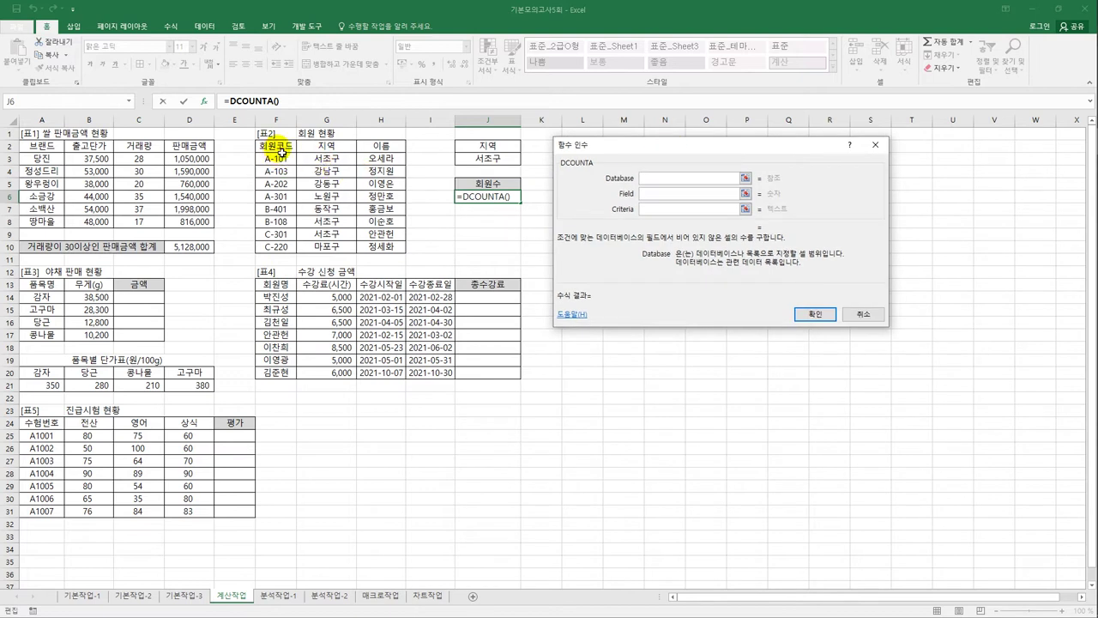
pyautogui.moveTo(281, 151); pyautogui.dragTo(386, 247)
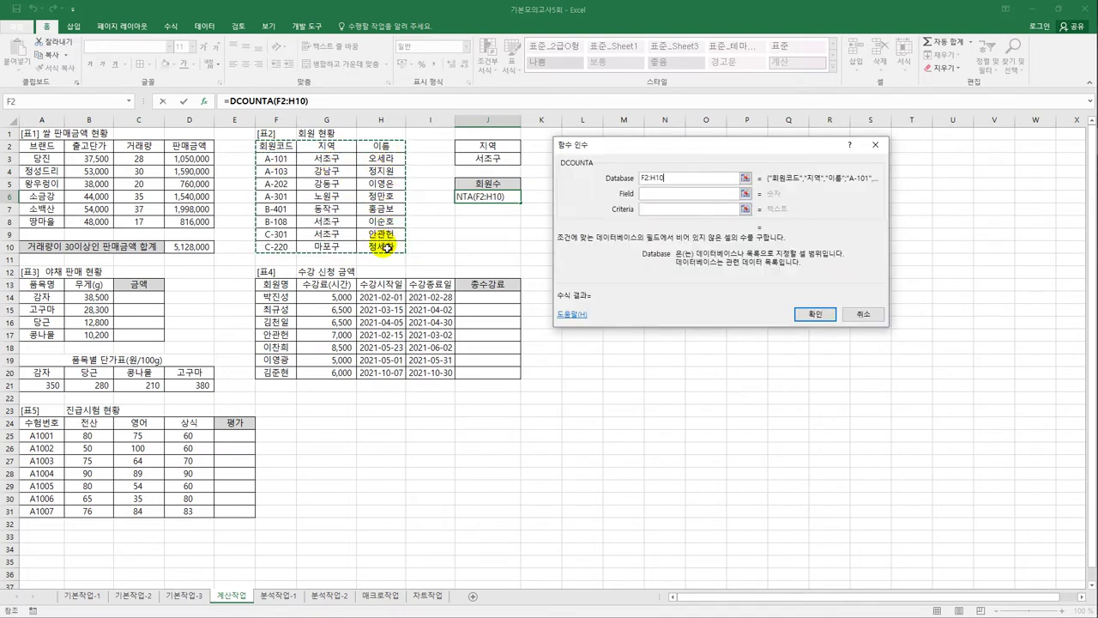
pyautogui.click(652, 197)
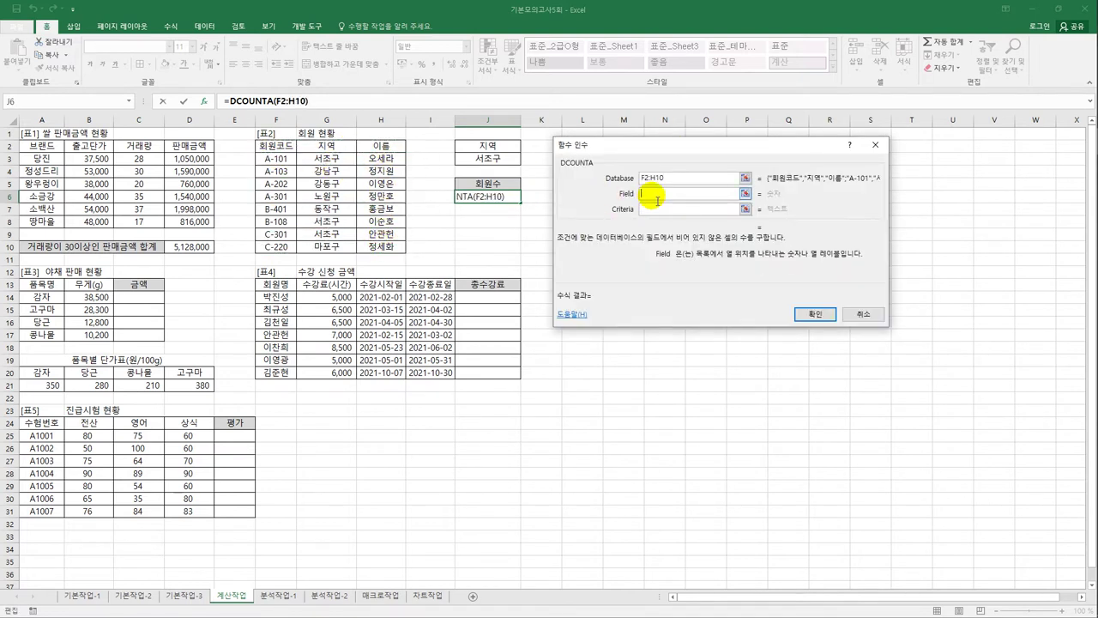
pyautogui.click(327, 149)
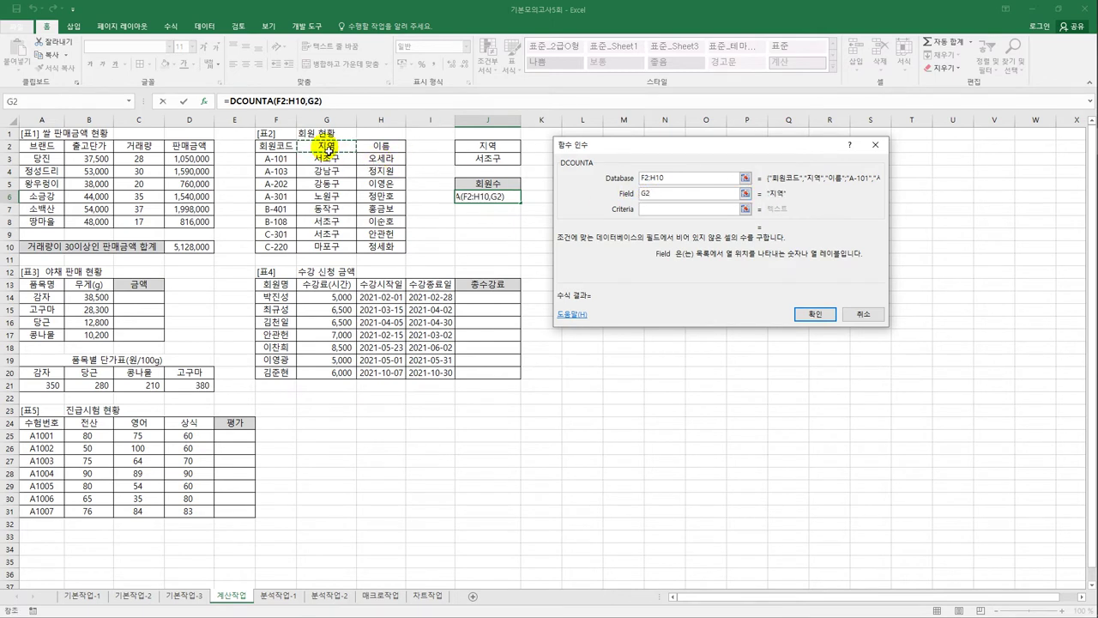
pyautogui.click(643, 209)
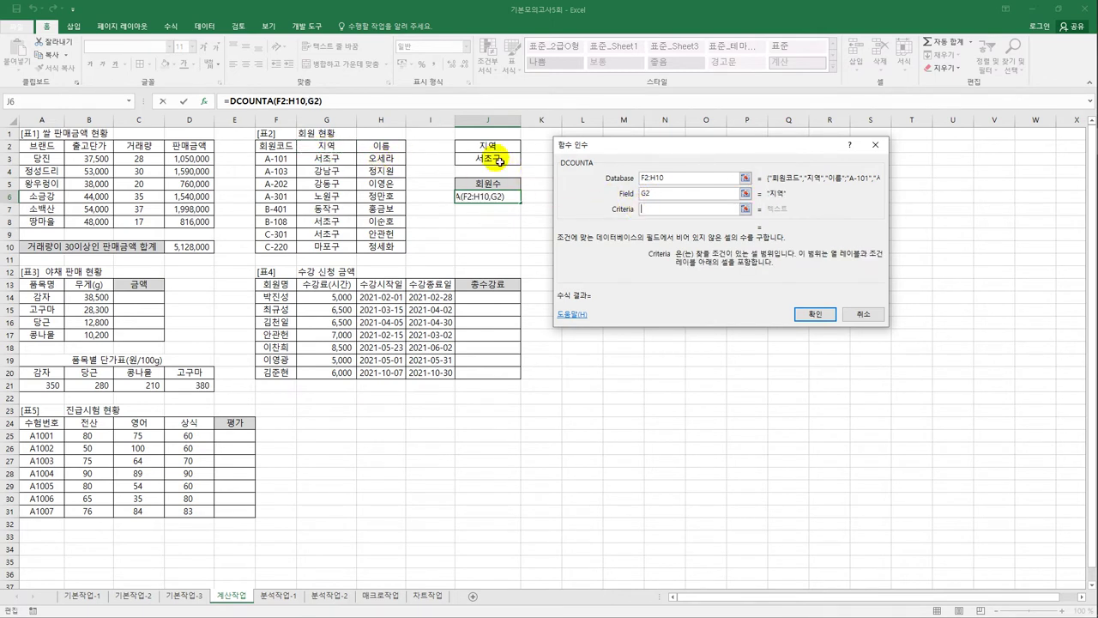
pyautogui.moveTo(485, 147); pyautogui.dragTo(506, 162)
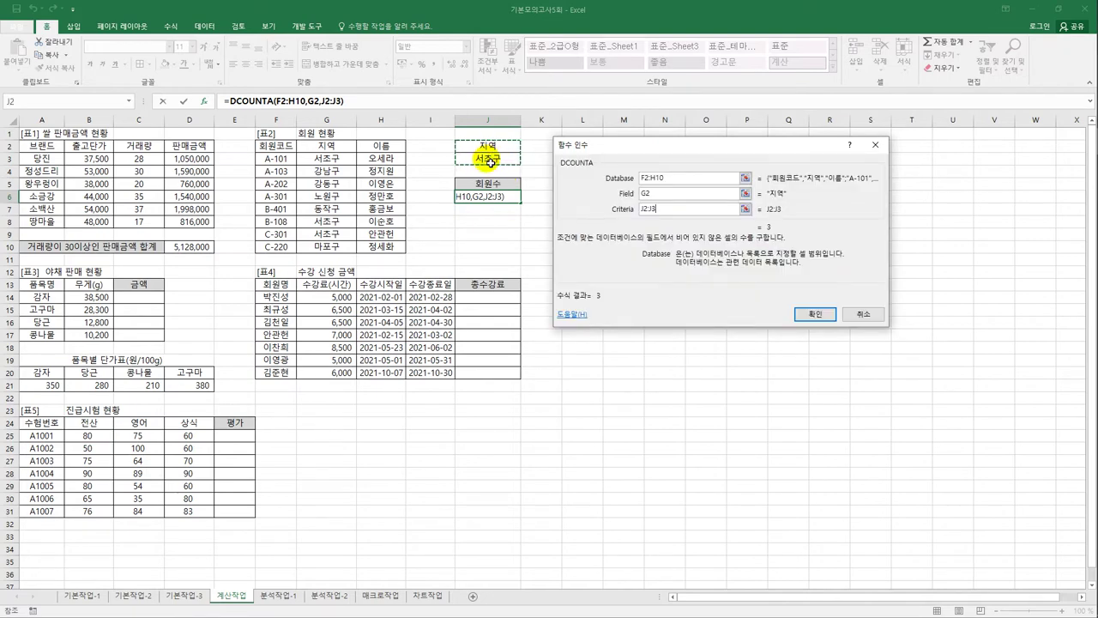
pyautogui.click(800, 315)
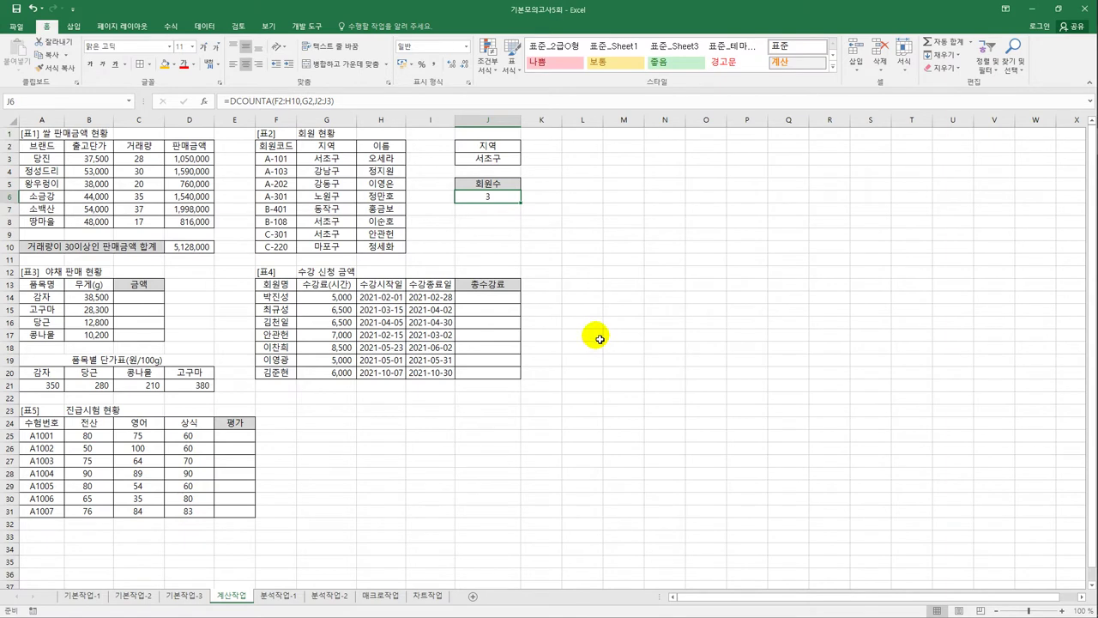
# Append &"명" to the DCOUNTA formula in J6 so the count carries the unit.
pyautogui.click(344, 105)
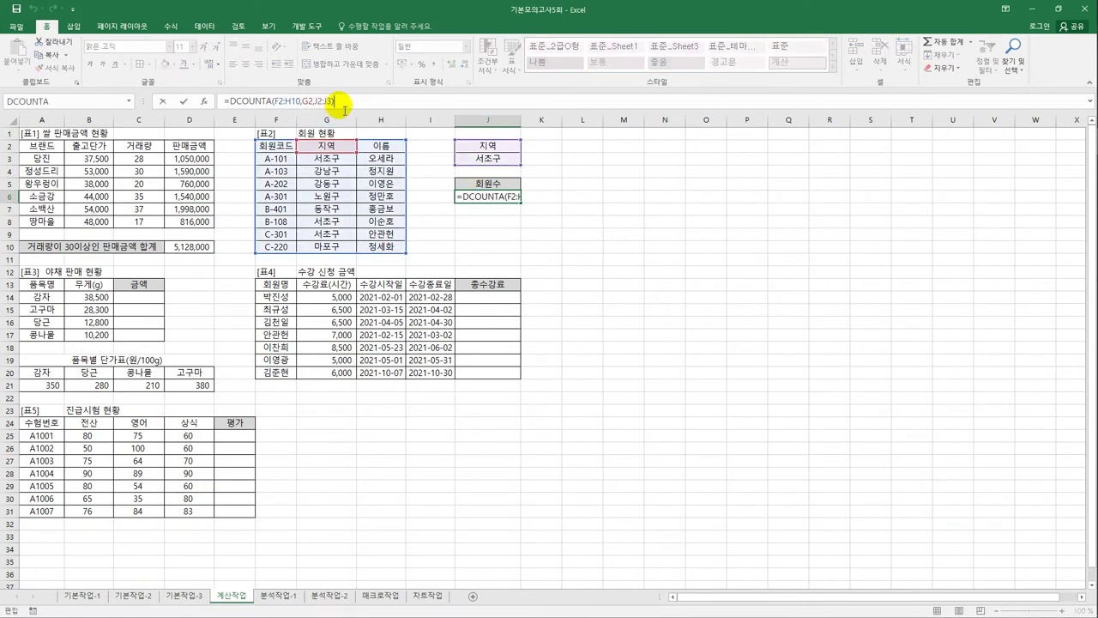
pyautogui.write('&"')
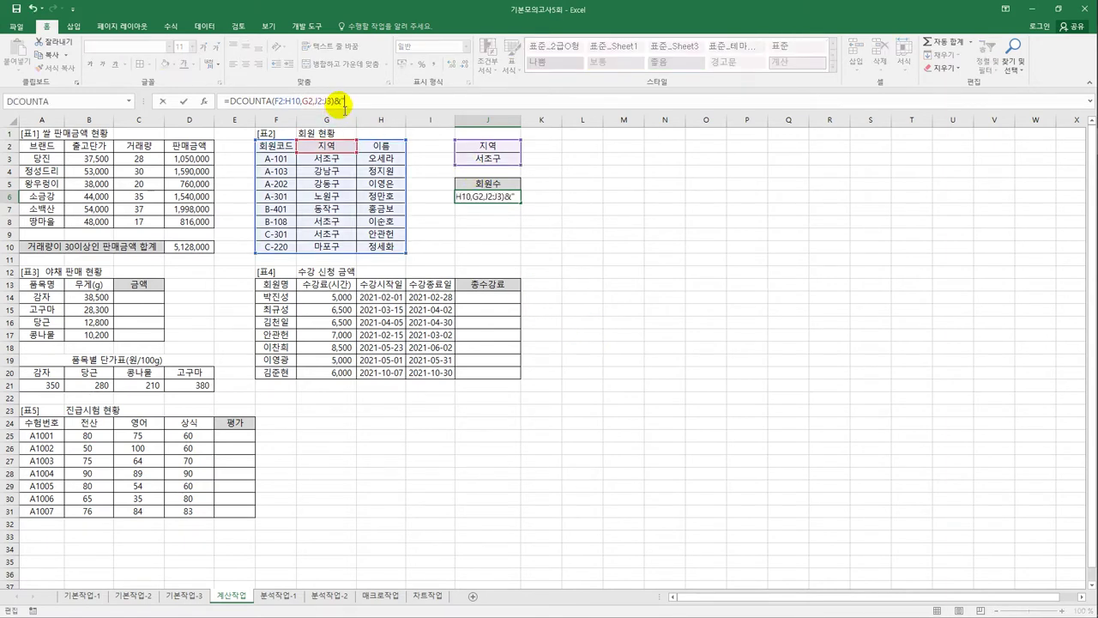
pyautogui.write('며')
pyautogui.write('"')
pyautogui.press('Return')
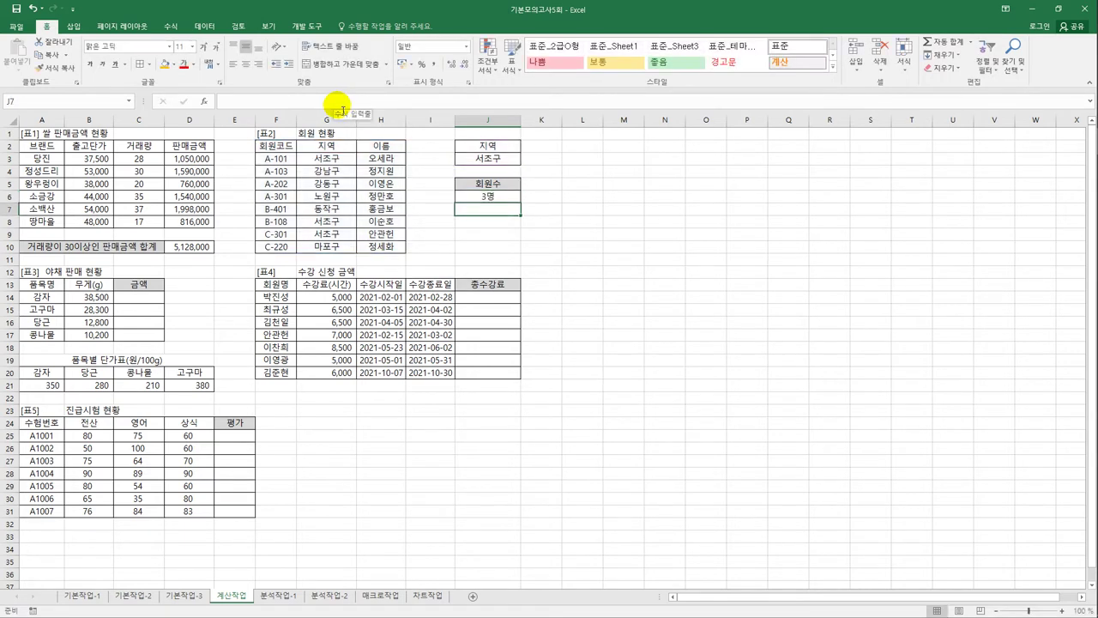
# Start an HLOOKUP formula in the 금액 cell C14 with the 품목명 in A14 as the lookup value.
pyautogui.click(159, 300)
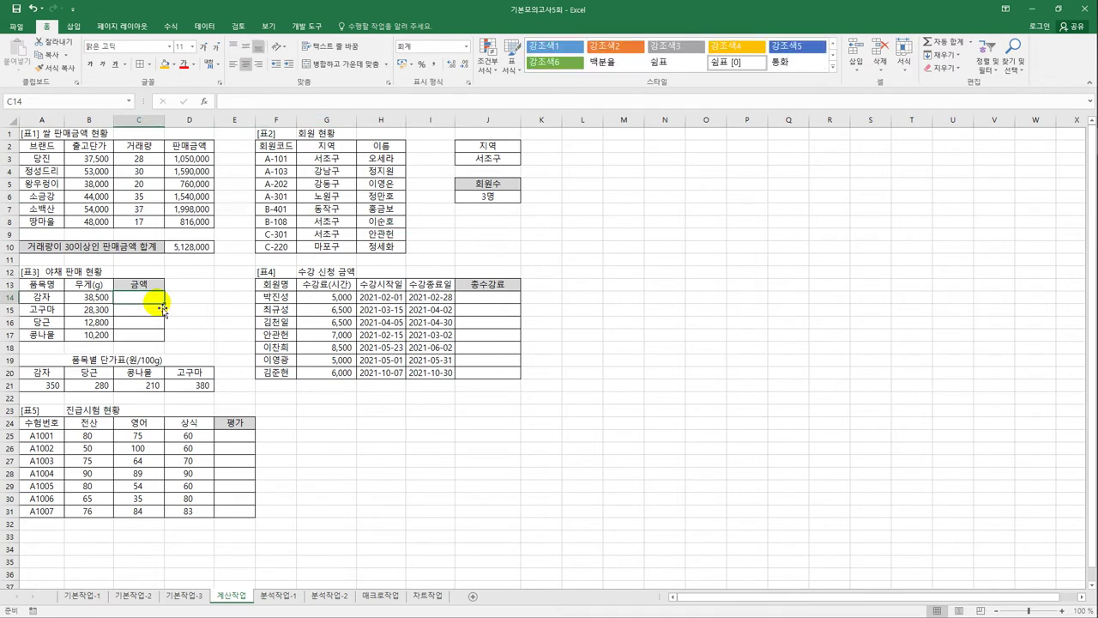
pyautogui.moveTo(51, 373); pyautogui.dragTo(206, 388)
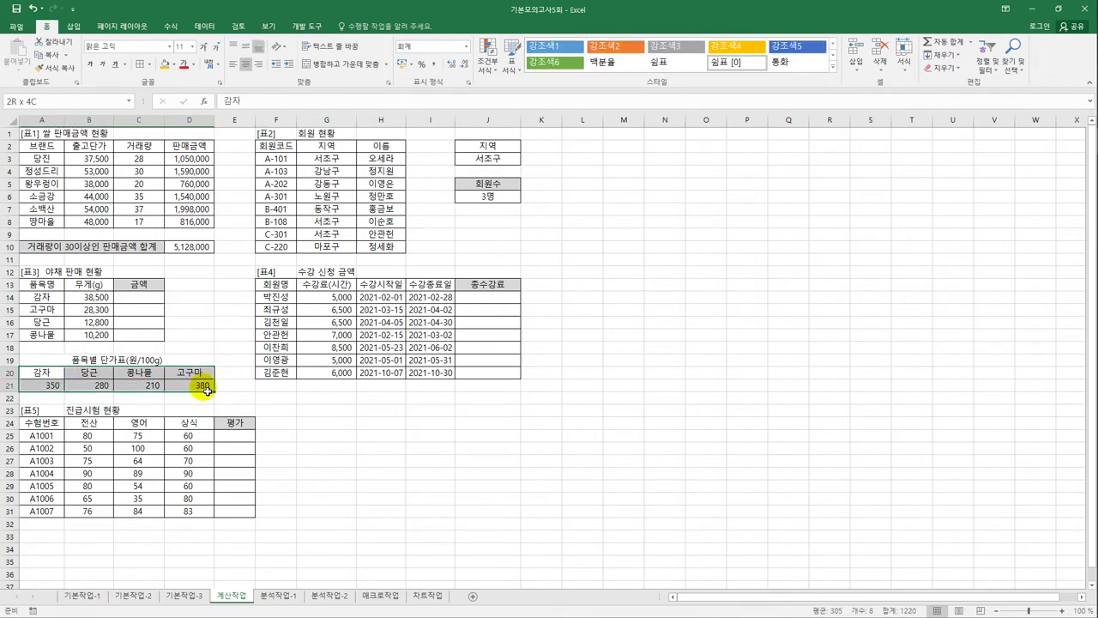
pyautogui.click(142, 300)
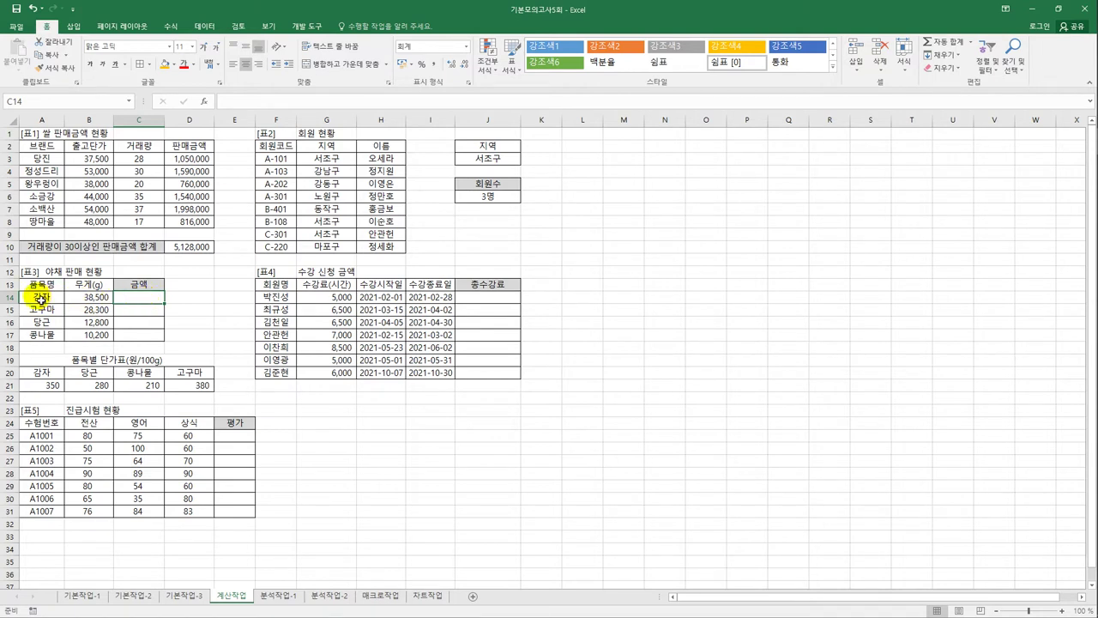
pyautogui.click(38, 296)
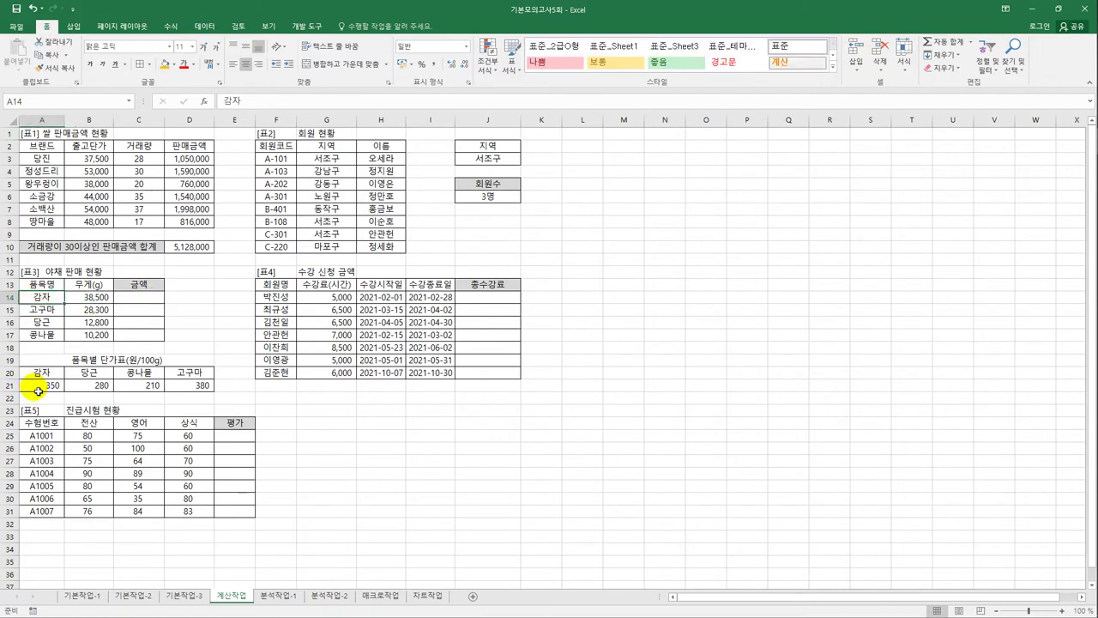
pyautogui.moveTo(38, 388); pyautogui.dragTo(196, 386)
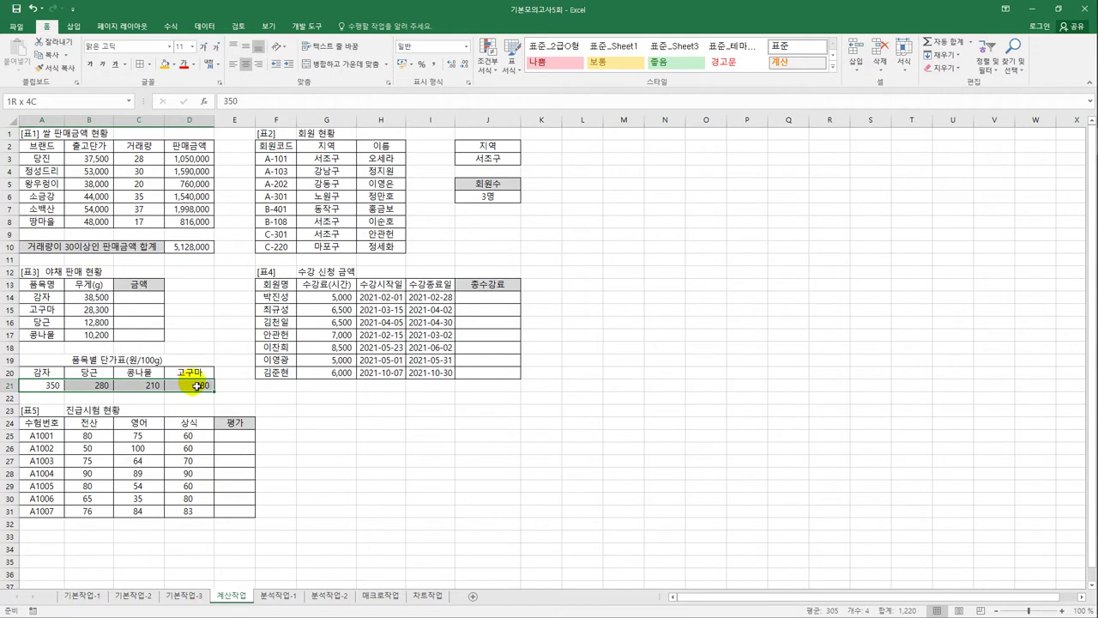
pyautogui.click(148, 306)
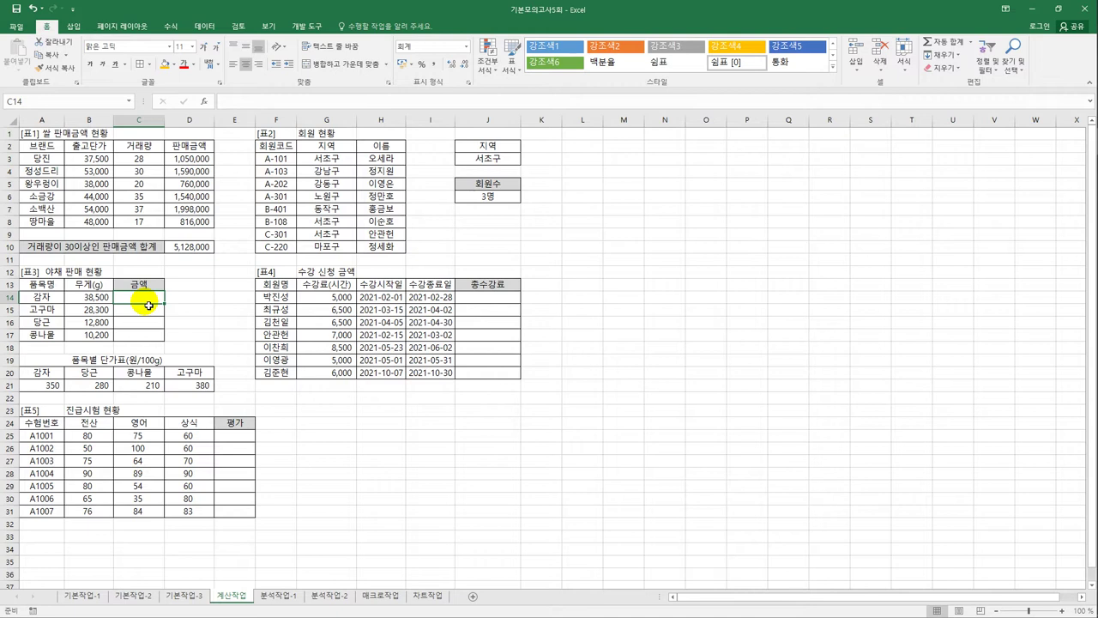
pyautogui.write('=ㅗ')
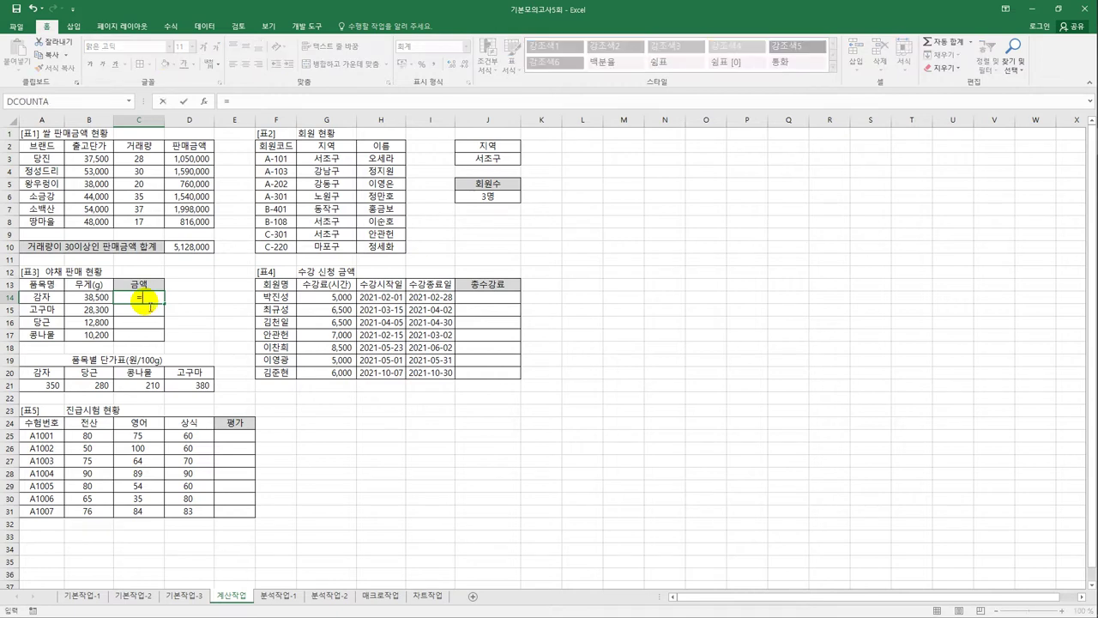
pyautogui.write('hl')
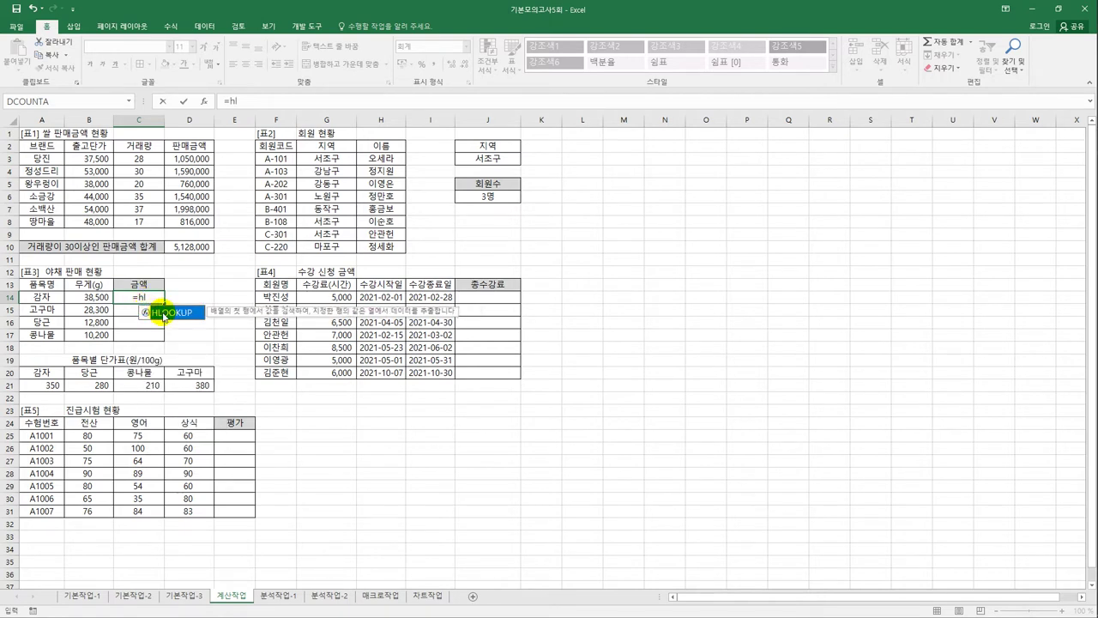
pyautogui.press('Tab')
pyautogui.click(43, 297)
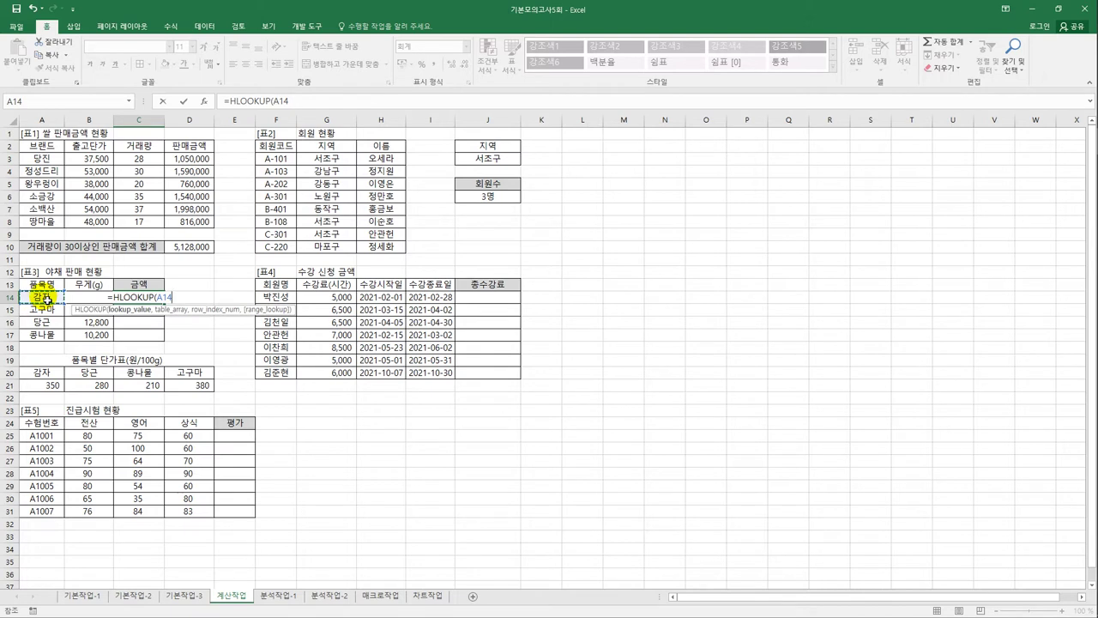
# Complete the HLOOKUP in C14 with absolute table range $A$20:$D$21, row index 2 and match type 0, and fill it down to C17.
pyautogui.write(',')
pyautogui.moveTo(43, 374); pyautogui.dragTo(186, 397)
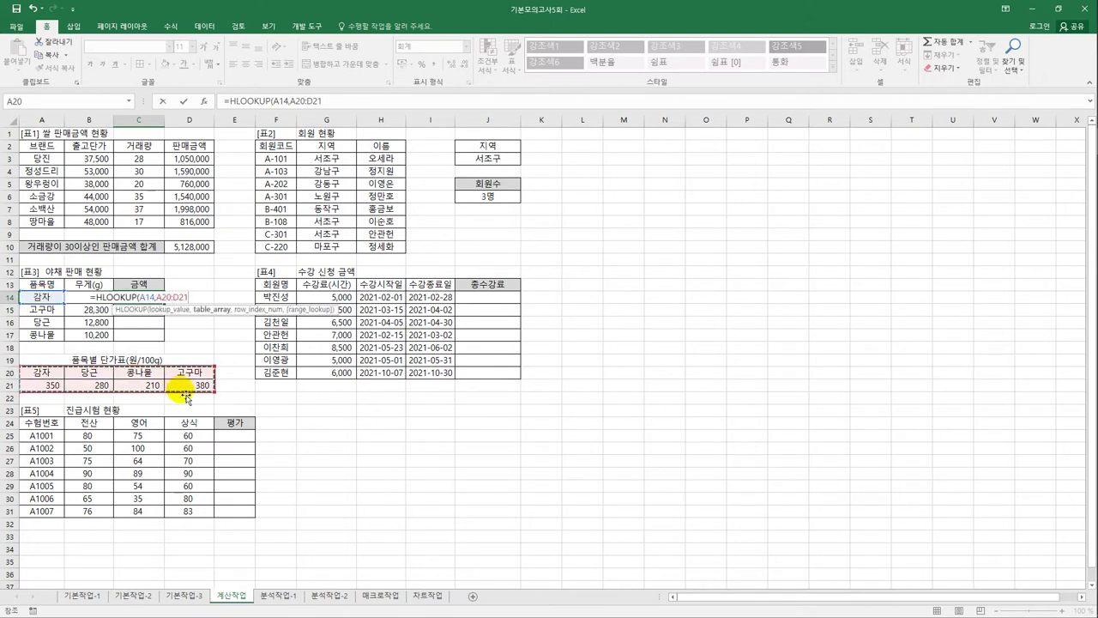
pyautogui.press('F4')
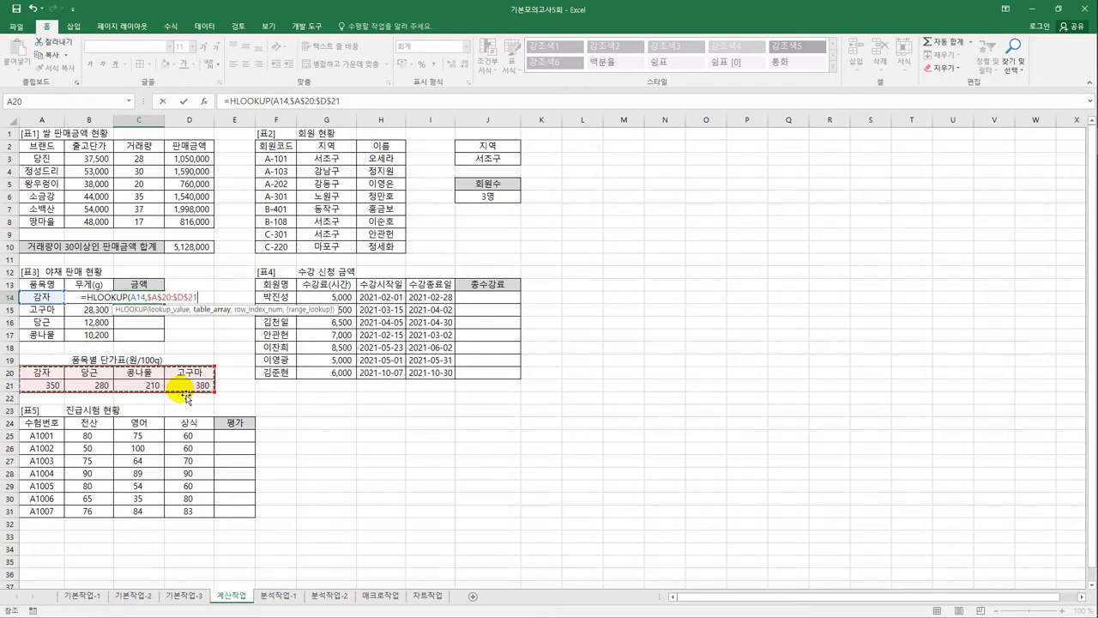
pyautogui.write(',')
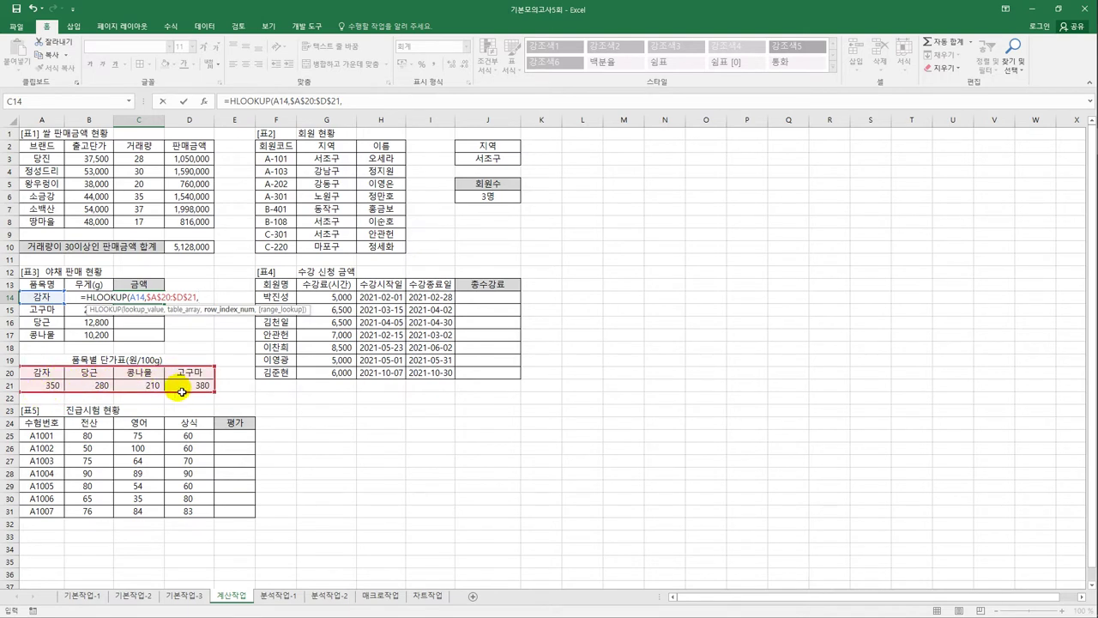
pyautogui.write('2')
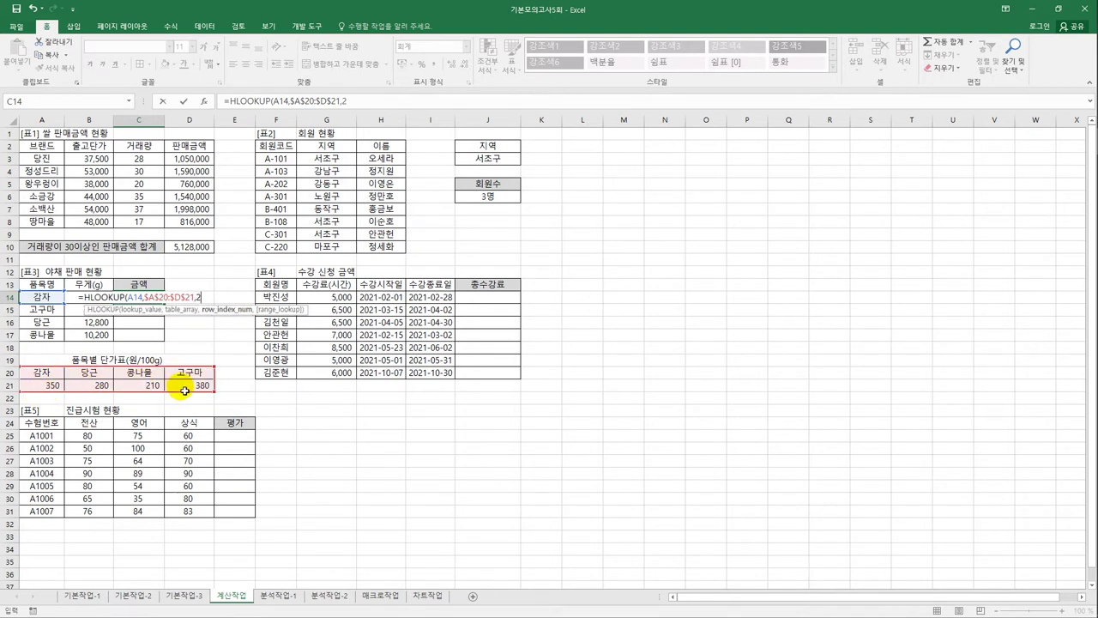
pyautogui.write(',0')
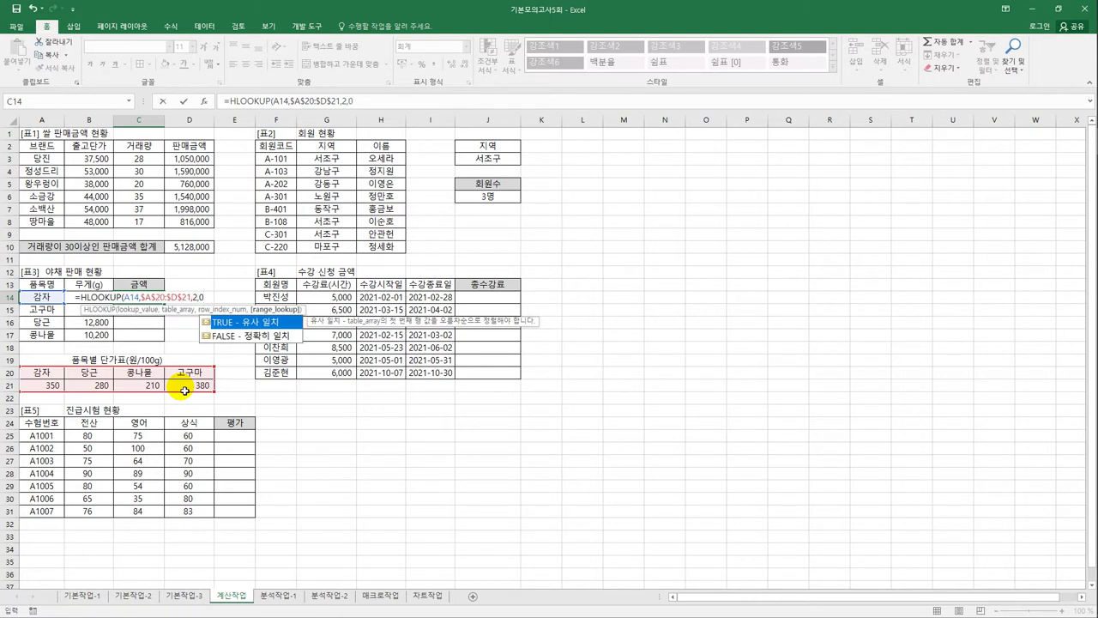
pyautogui.write(')')
pyautogui.press('Return')
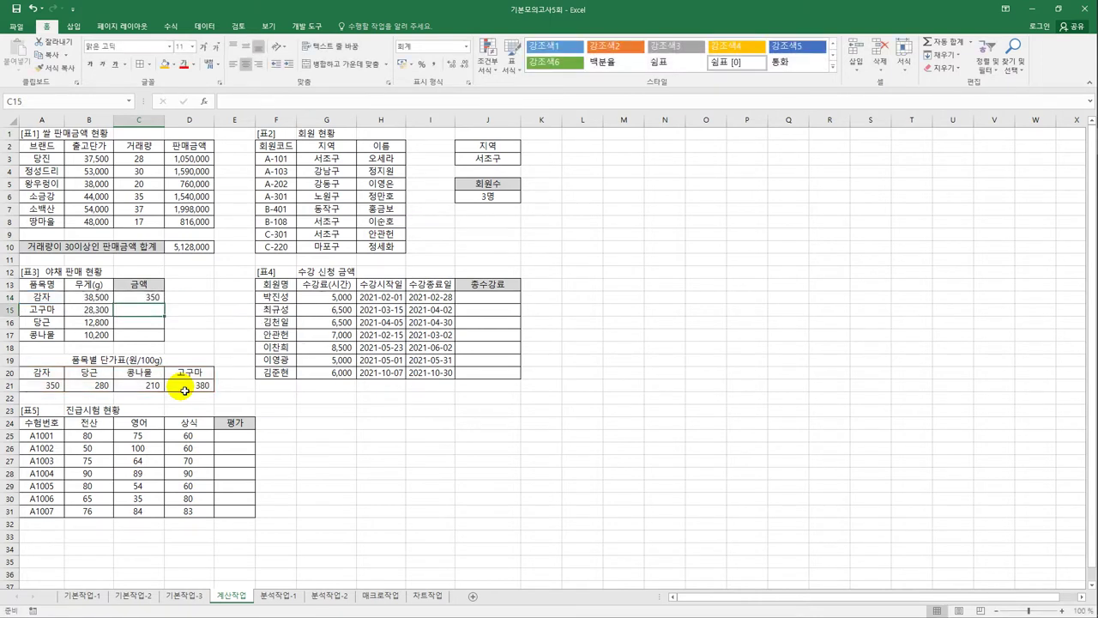
pyautogui.press('Up')
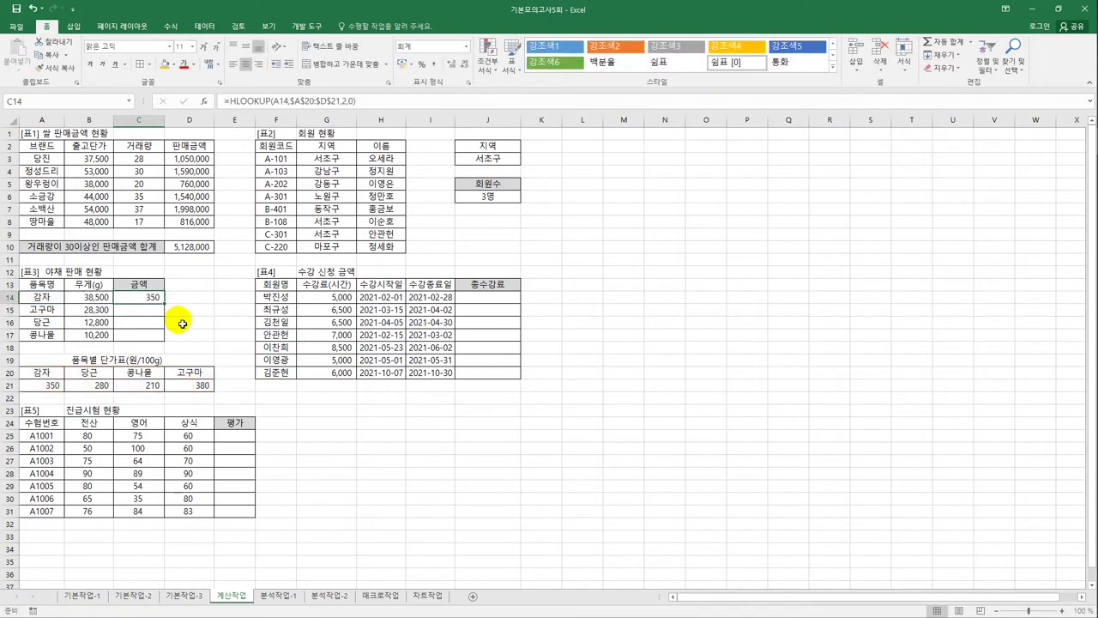
pyautogui.moveTo(168, 307); pyautogui.dragTo(167, 345)
# Divide the HLOOKUP in C14 by 100, enclose the whole expression in parentheses, and fill it down to C17.
pyautogui.click(92, 296)
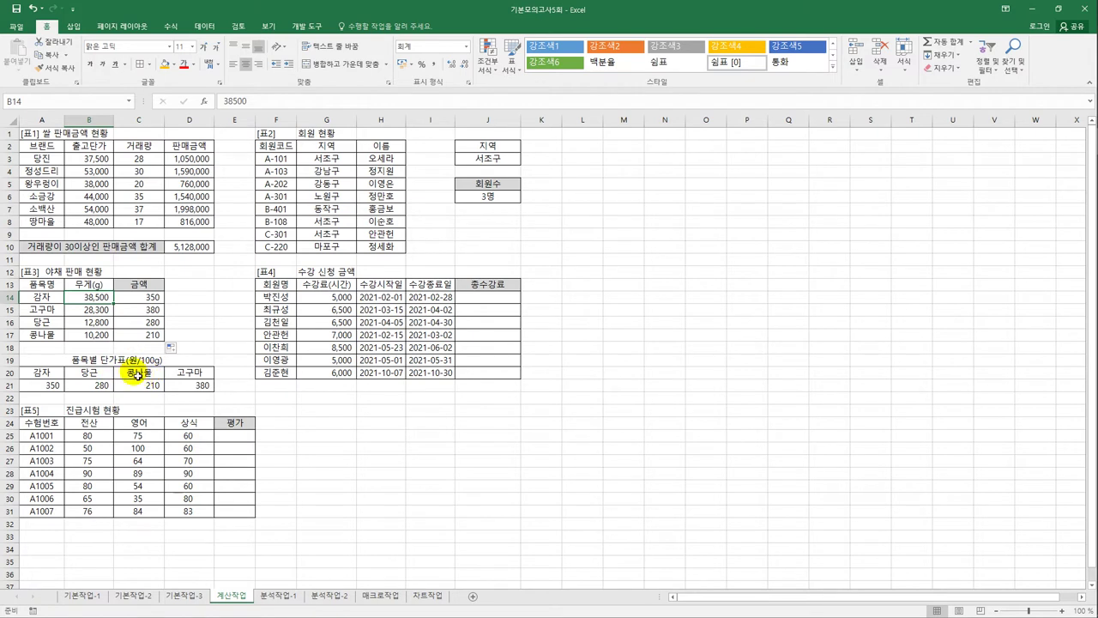
pyautogui.click(137, 296)
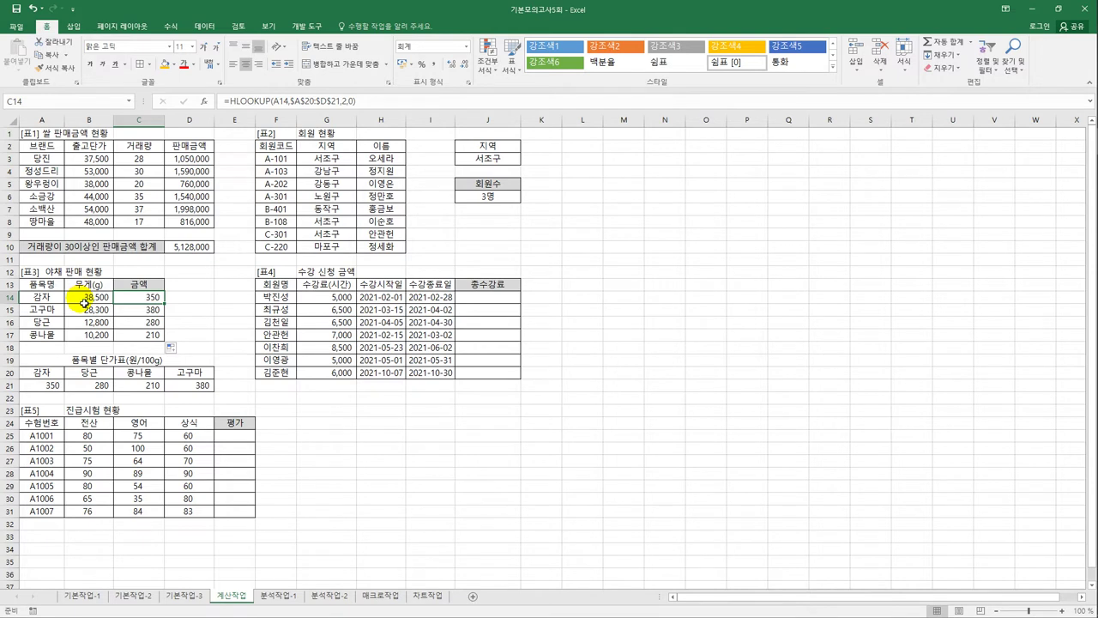
pyautogui.click(374, 107)
pyautogui.write('/100')
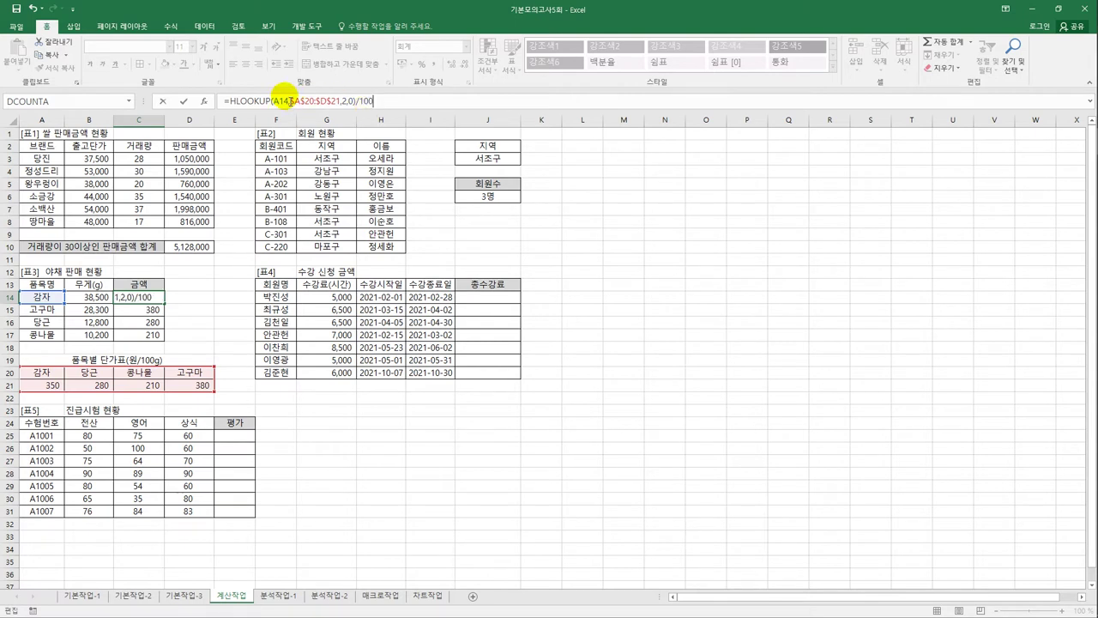
pyautogui.click(228, 101)
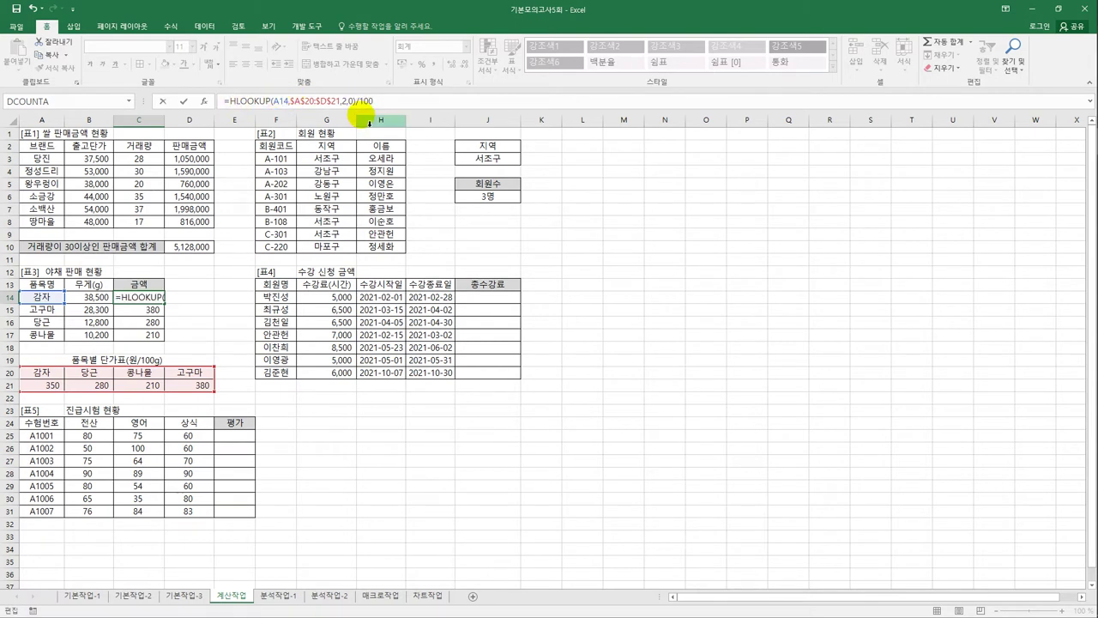
pyautogui.write('(')
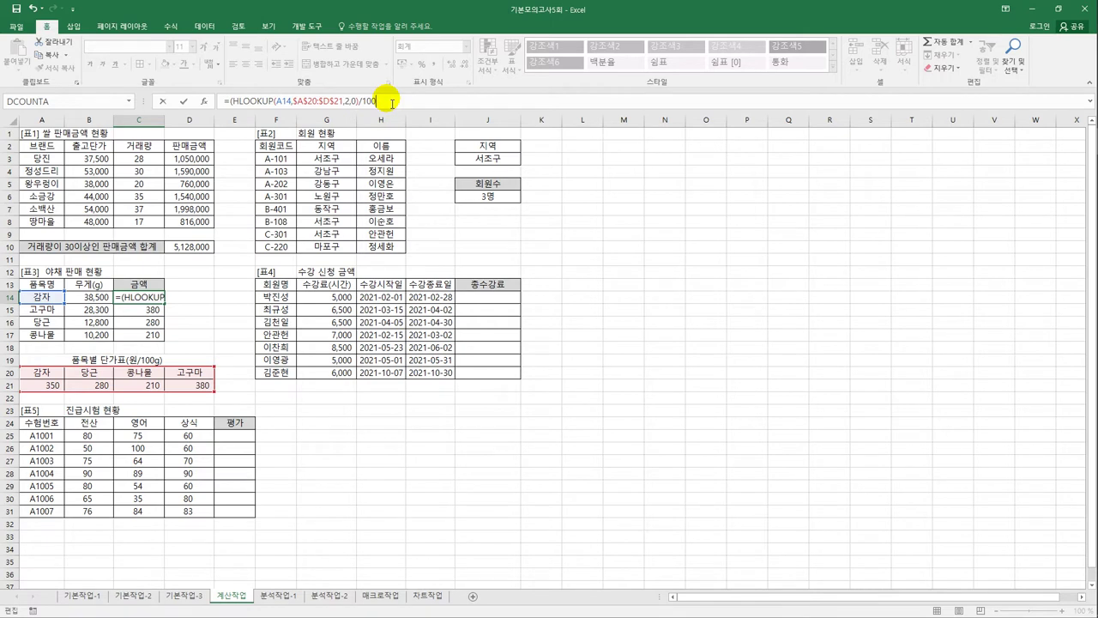
pyautogui.write(')')
pyautogui.press('Return')
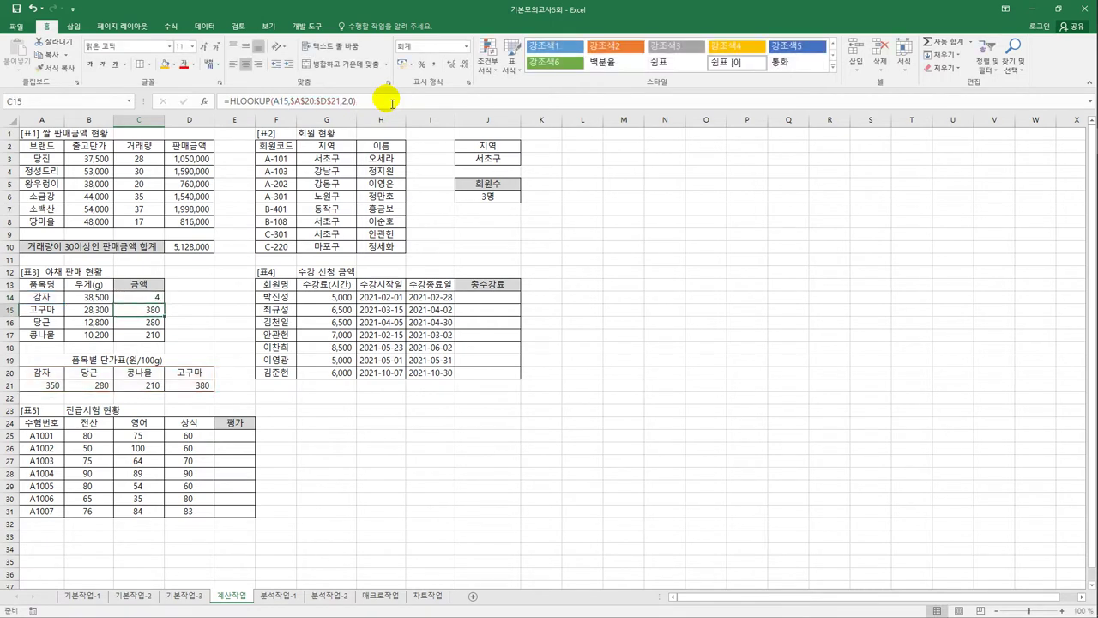
pyautogui.click(156, 296)
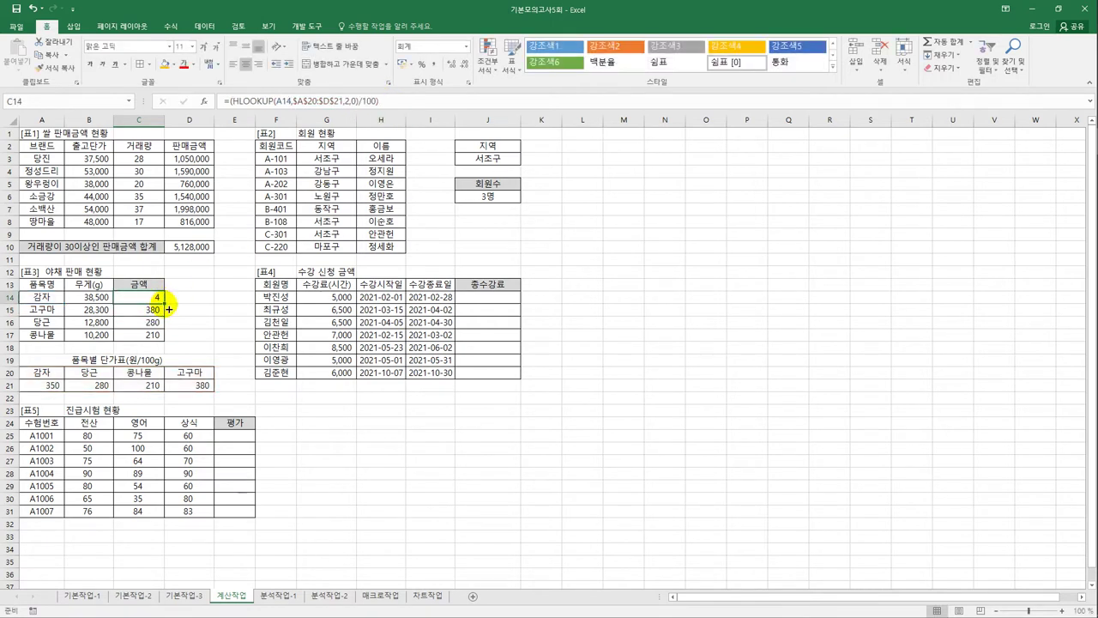
pyautogui.moveTo(164, 305); pyautogui.dragTo(168, 341)
# Multiply the parenthesised HLOOKUP in C14 by the weight in B14 and fill the formula down to C17.
pyautogui.click(159, 300)
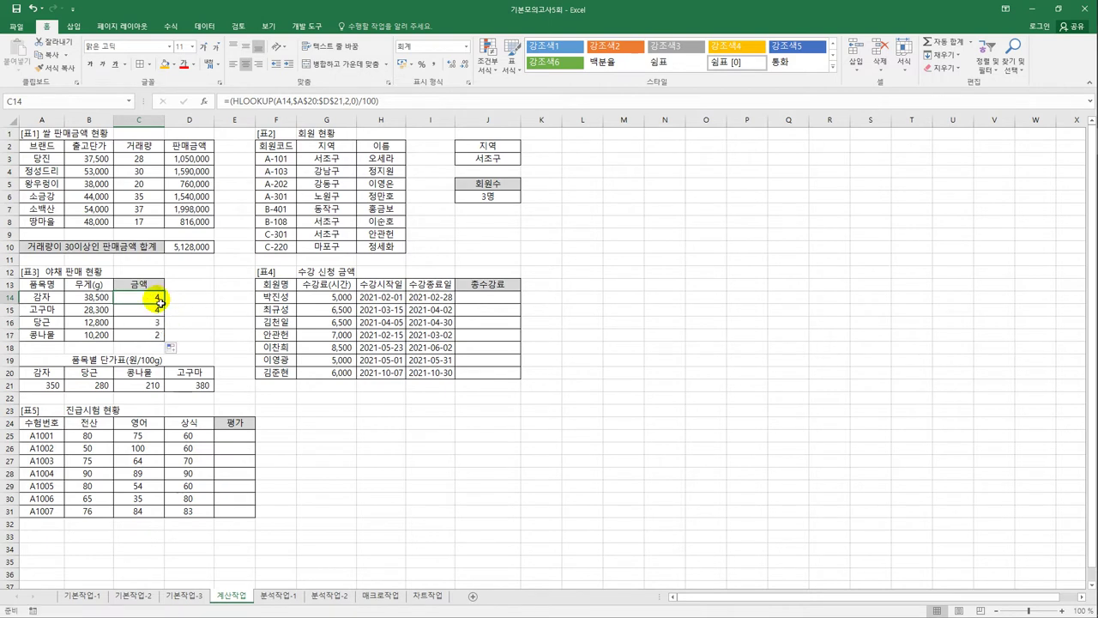
pyautogui.click(424, 103)
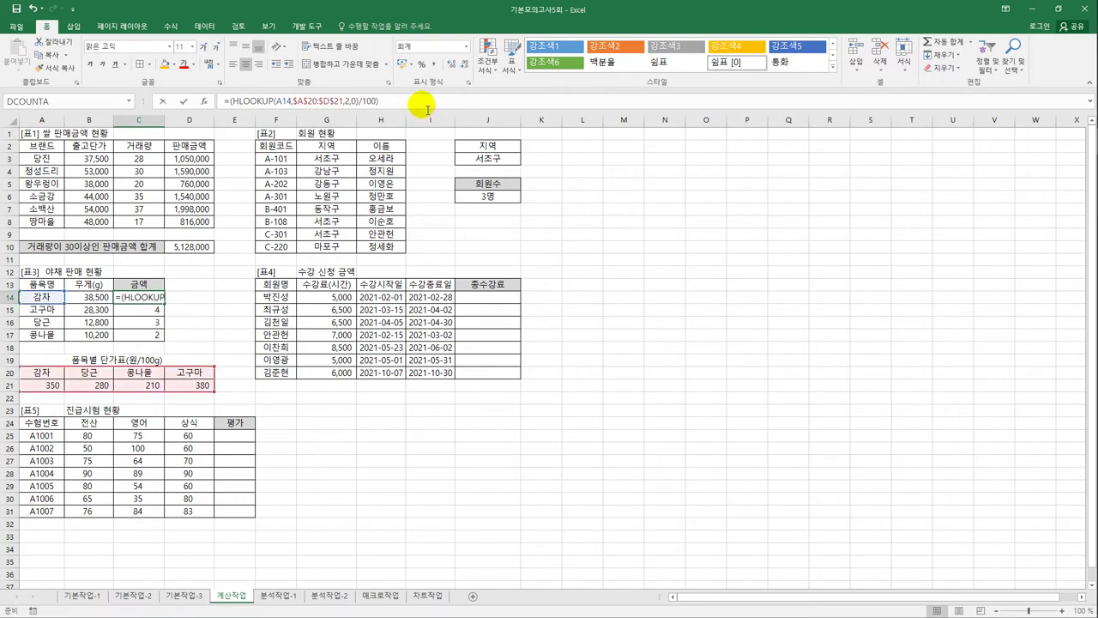
pyautogui.write('*')
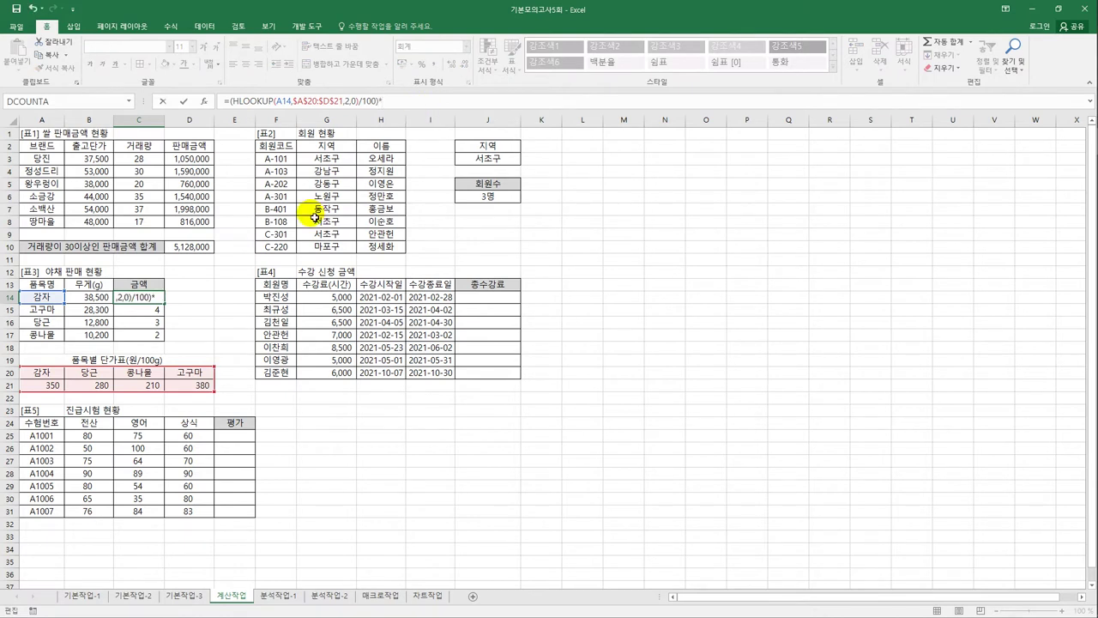
pyautogui.click(92, 302)
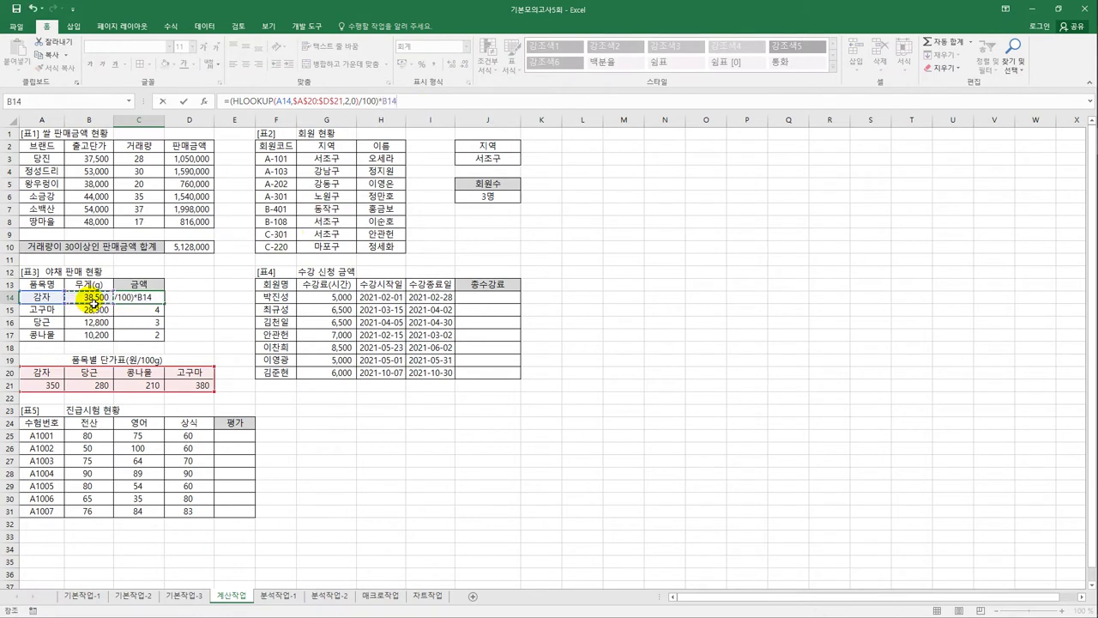
pyautogui.hotkey('ctrl', 'Return')
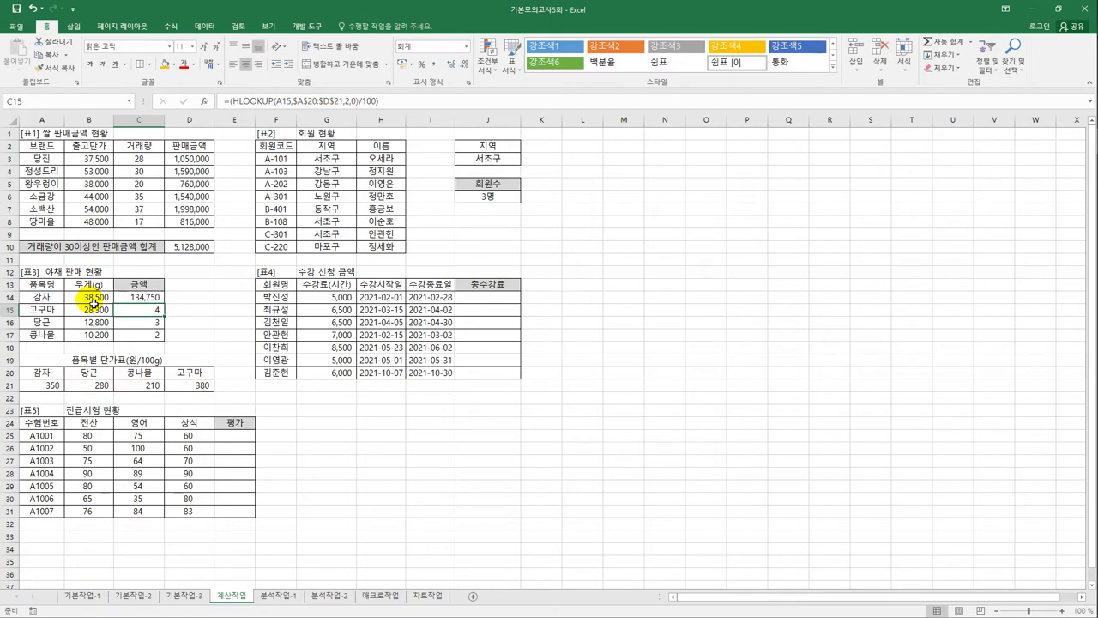
pyautogui.moveTo(169, 307); pyautogui.dragTo(172, 340)
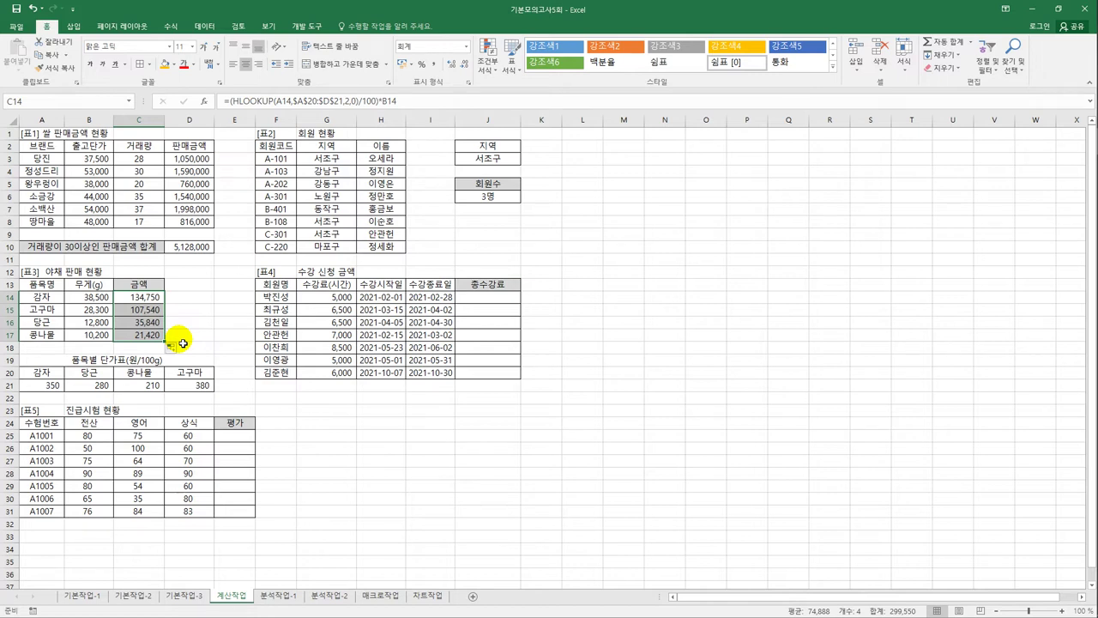
# Start a DAY formula in the 총수강료 cell J14 of the 수강 신청 금액 table.
pyautogui.click(489, 301)
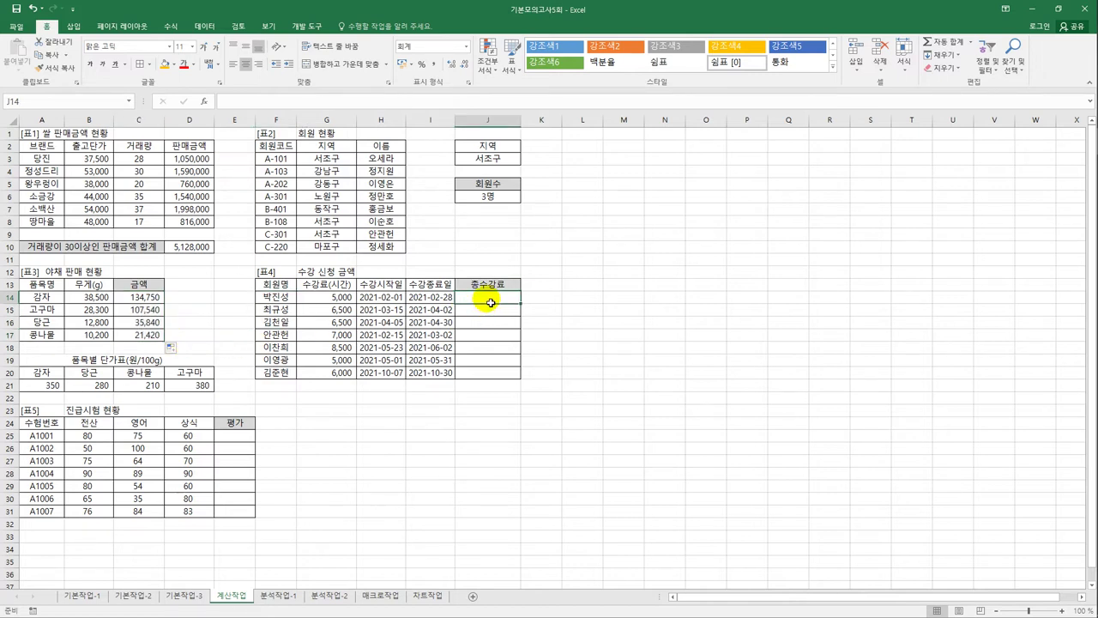
pyautogui.moveTo(384, 298); pyautogui.dragTo(382, 388)
pyautogui.moveTo(433, 298); pyautogui.dragTo(437, 374)
pyautogui.click(495, 298)
pyautogui.click(346, 297)
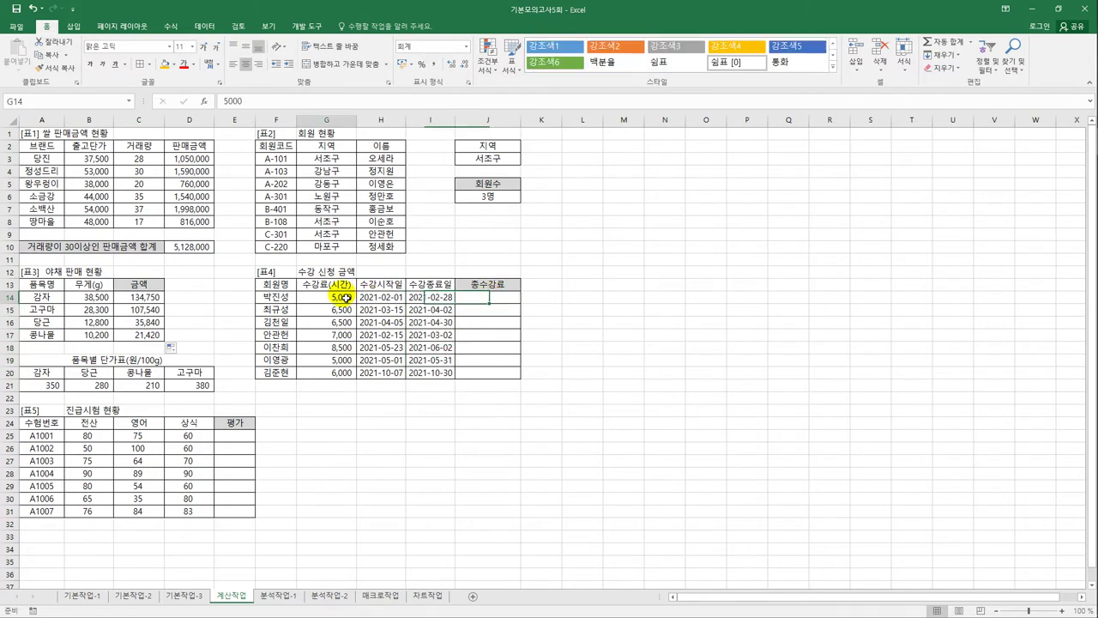
pyautogui.click(475, 298)
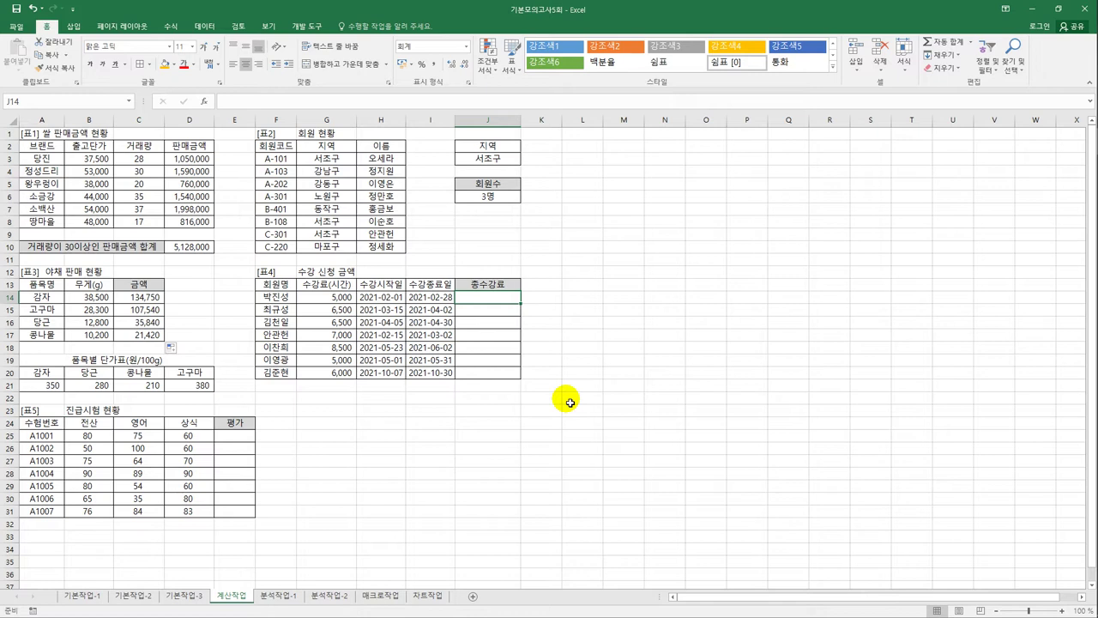
pyautogui.write('=')
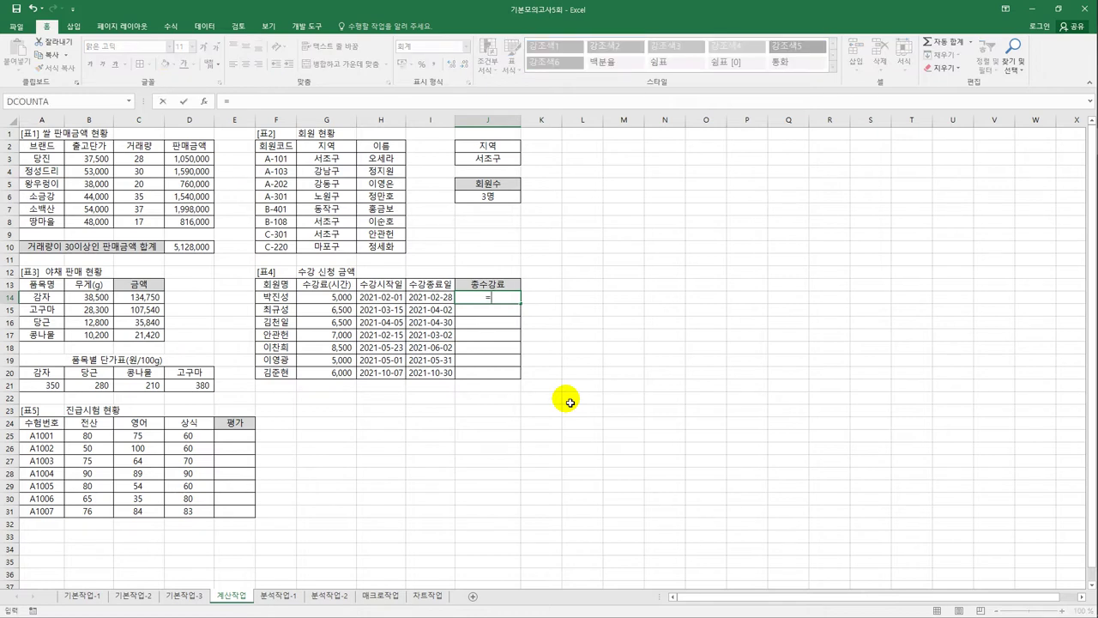
pyautogui.write('day')
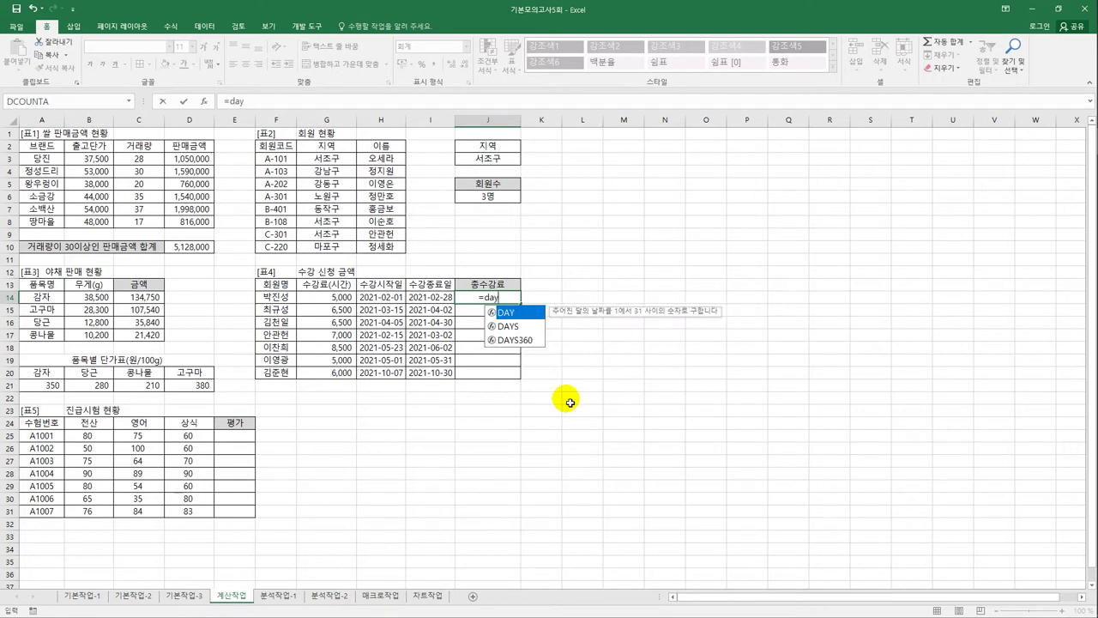
pyautogui.doubleClick(514, 313)
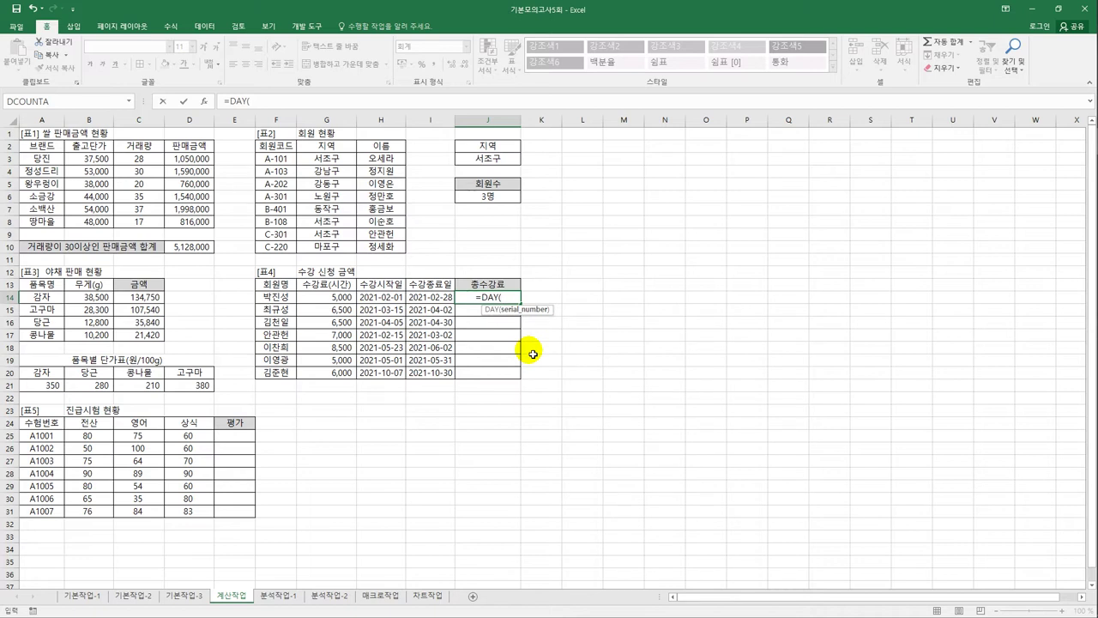
# Complete the DAY formula in J14 with the end date I14 minus the start date H14.
pyautogui.click(429, 299)
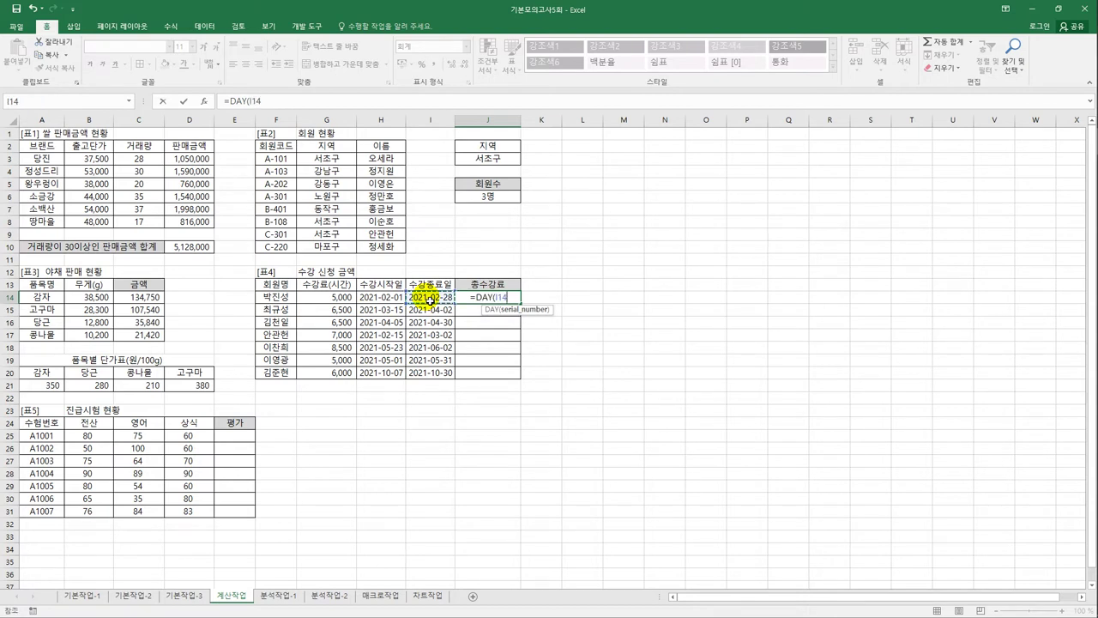
pyautogui.write('-')
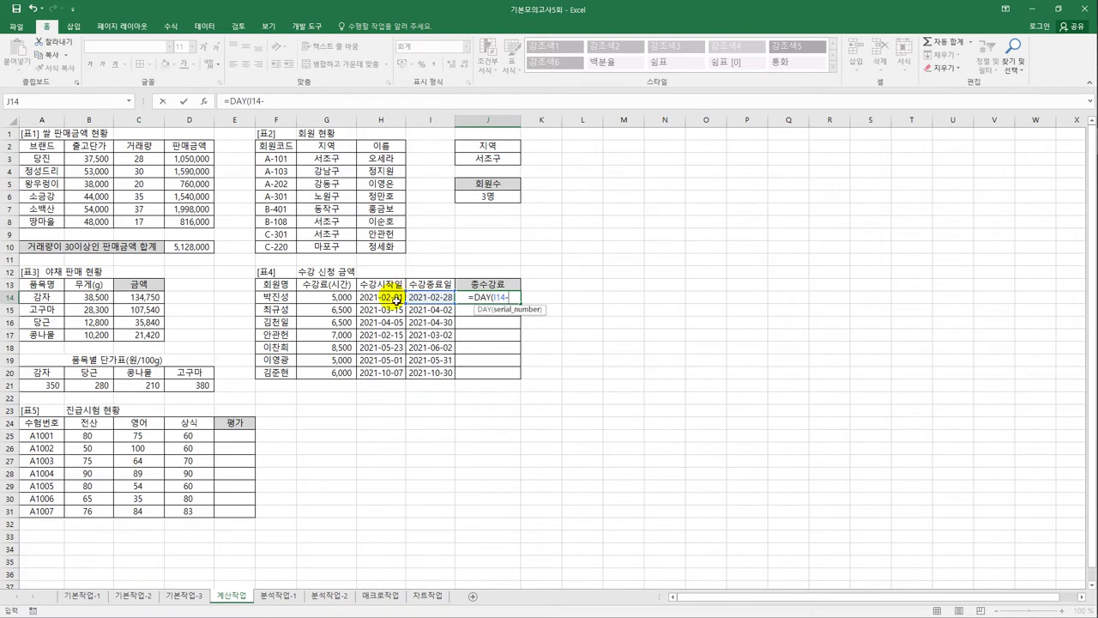
pyautogui.click(395, 299)
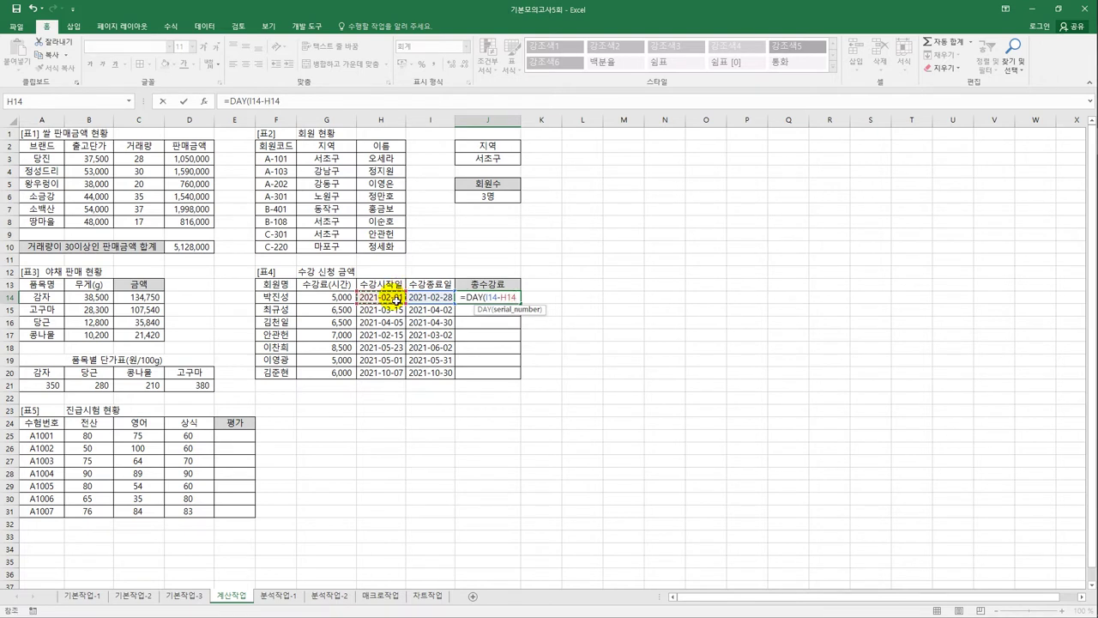
pyautogui.write(')')
pyautogui.press('Return')
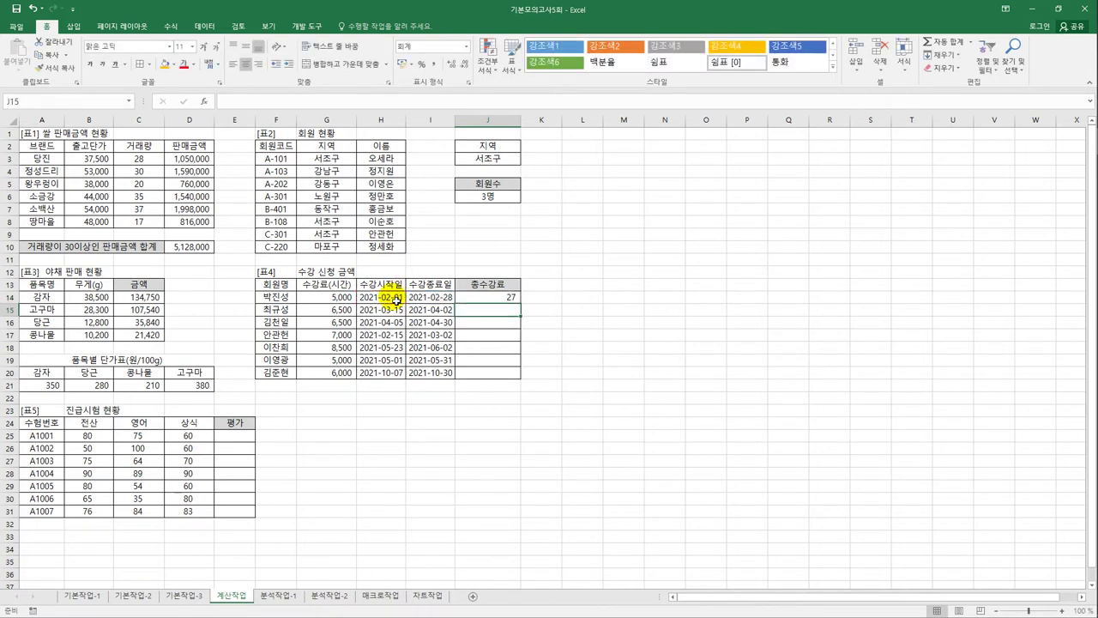
# Add +1 to the date difference inside the DAY function in J14 so the start day is counted.
pyautogui.press('Up')
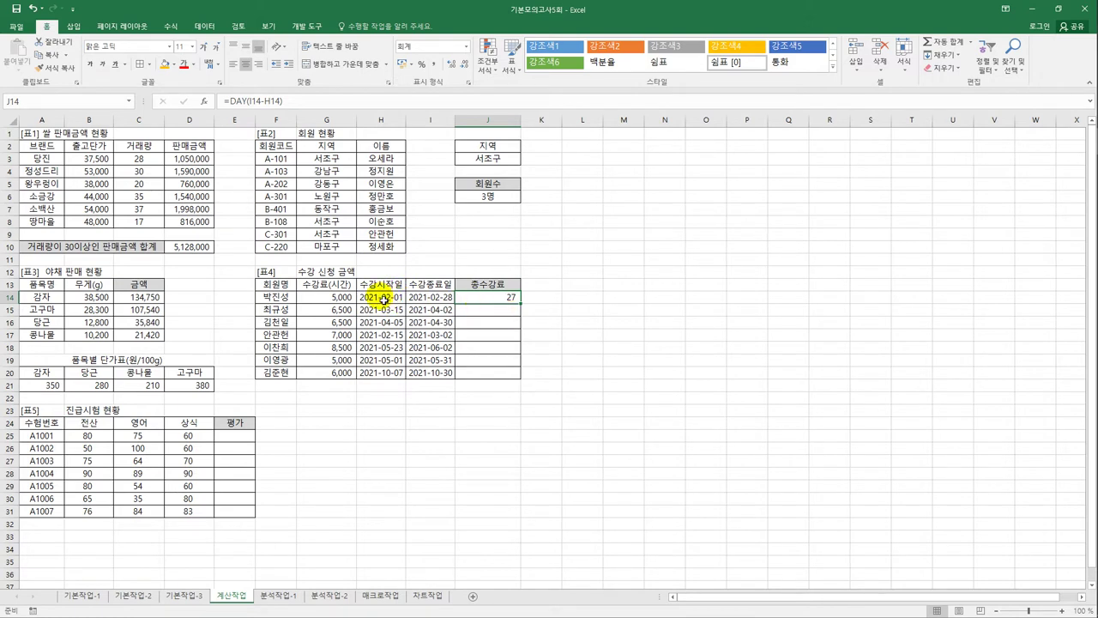
pyautogui.moveTo(369, 297); pyautogui.dragTo(425, 300)
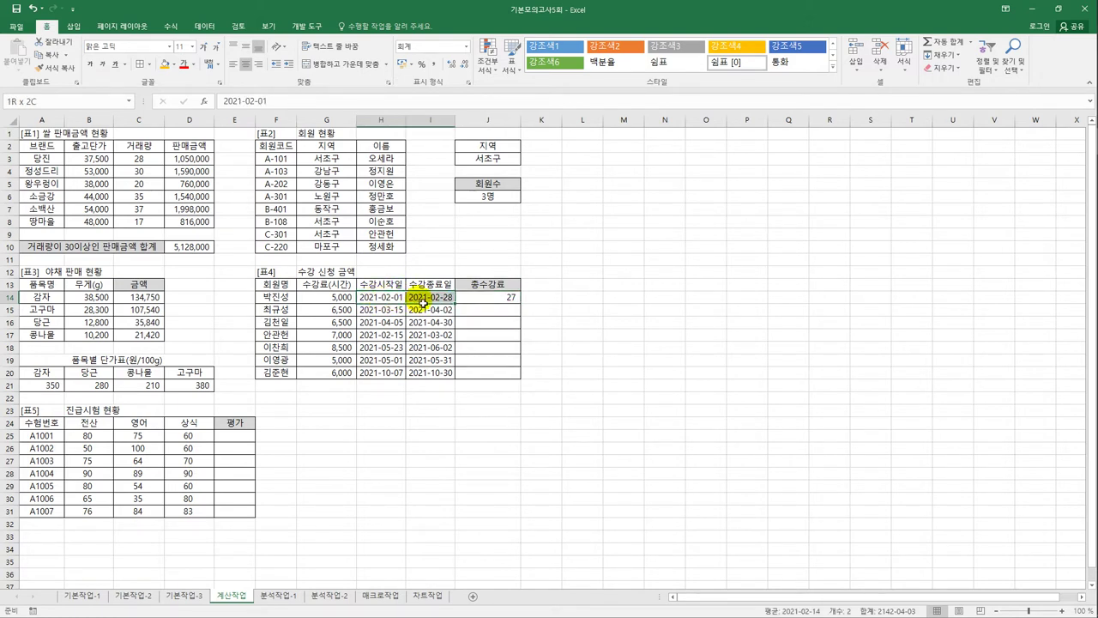
pyautogui.click(507, 297)
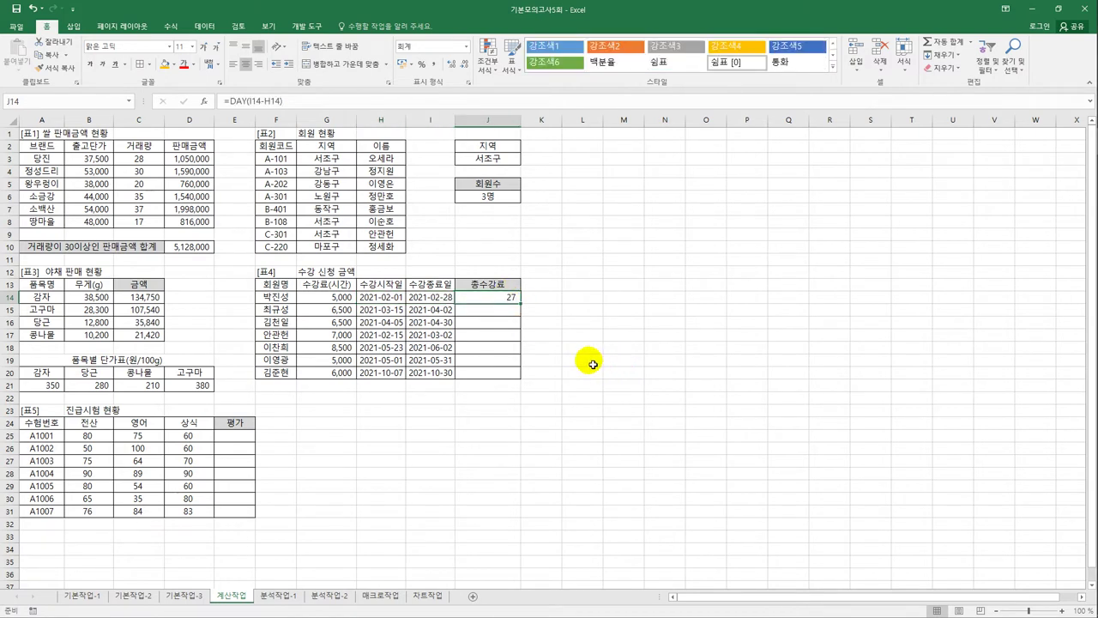
pyautogui.click(285, 102)
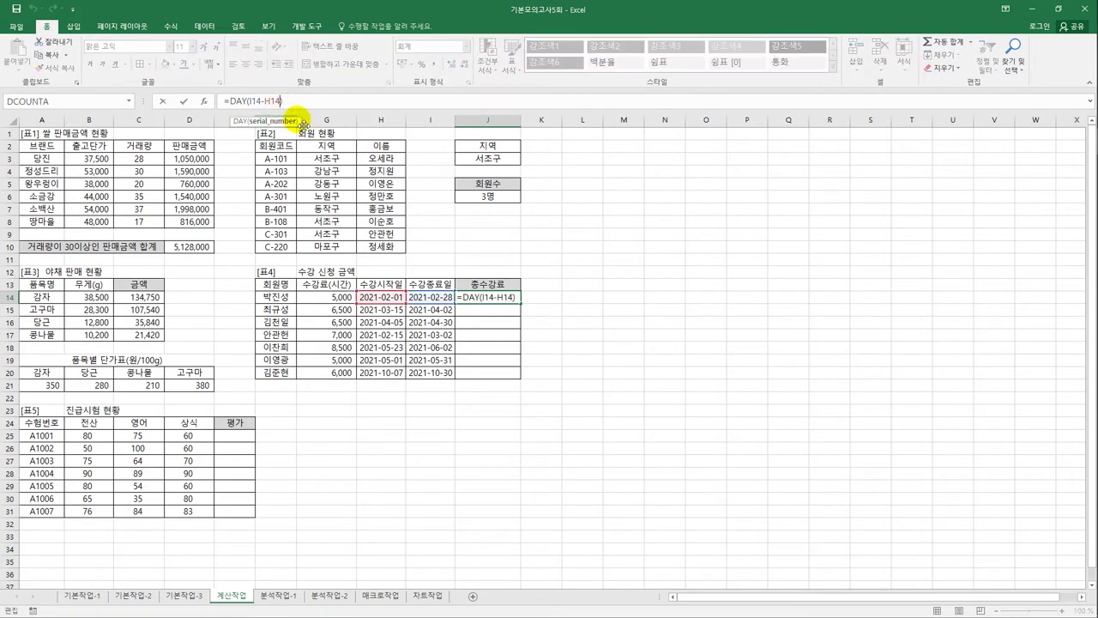
pyautogui.write('+1')
pyautogui.press('Return')
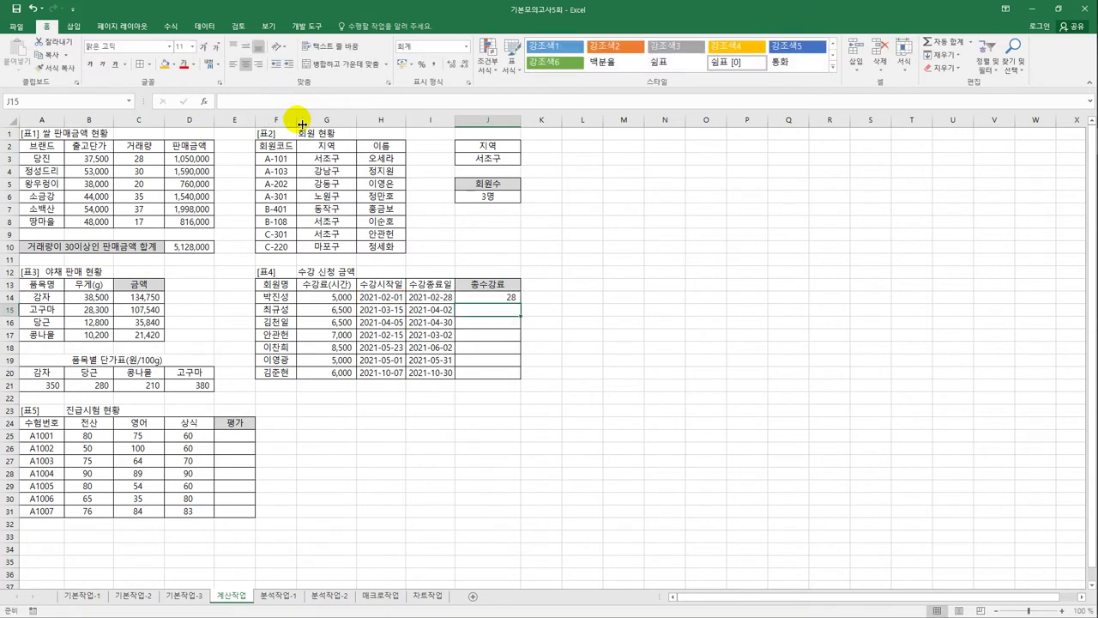
# Multiply the DAY result in J14 by the fee in G14 and fill the formula down to J20.
pyautogui.click(472, 300)
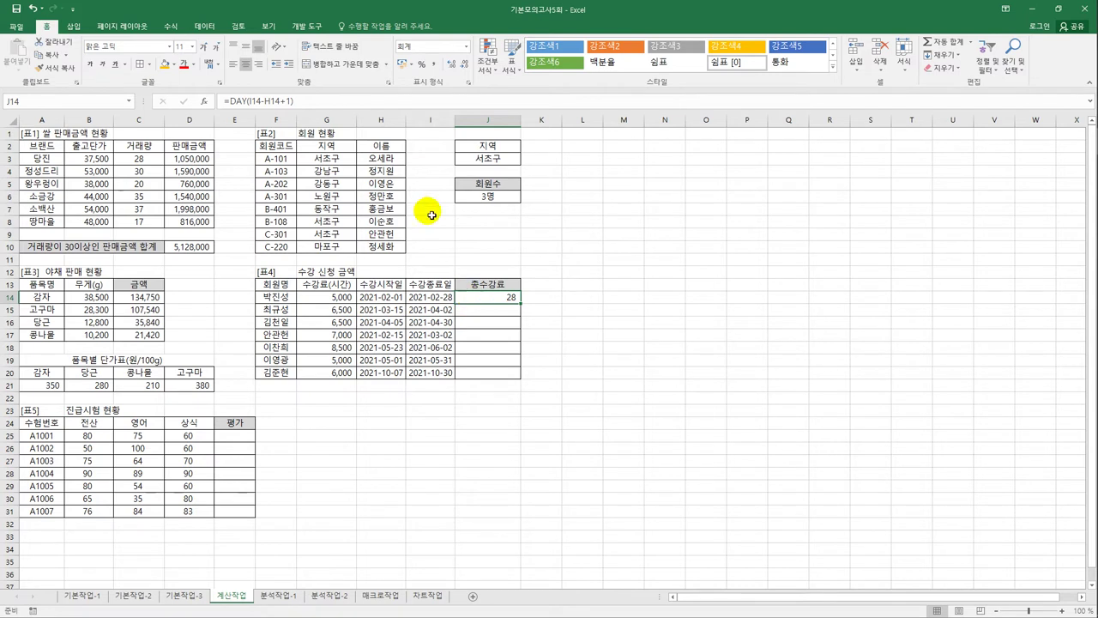
pyautogui.click(352, 104)
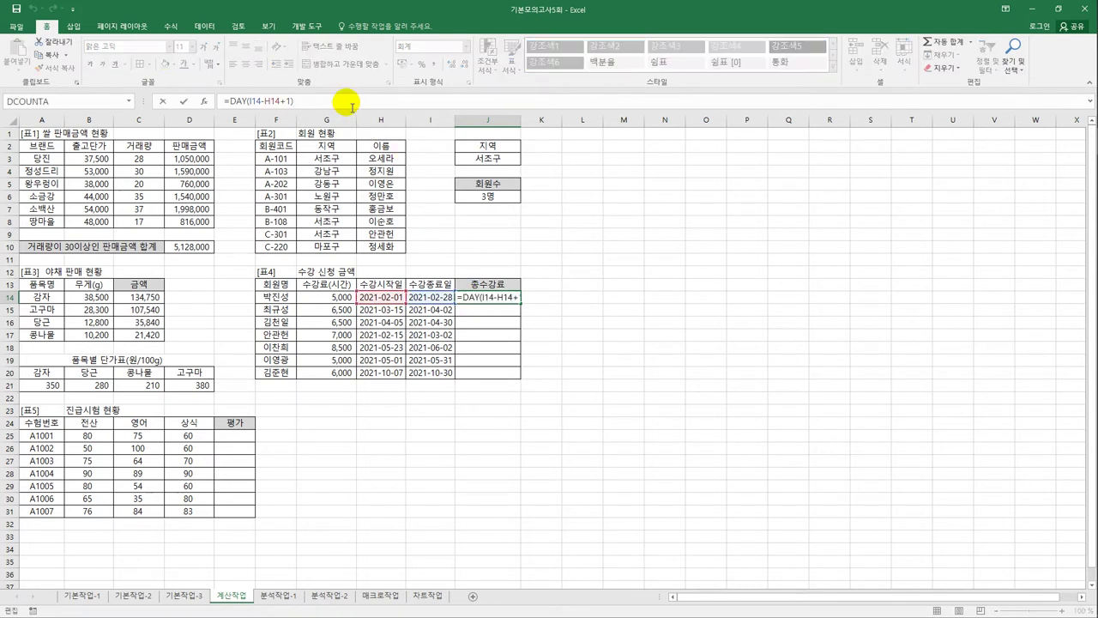
pyautogui.write('*')
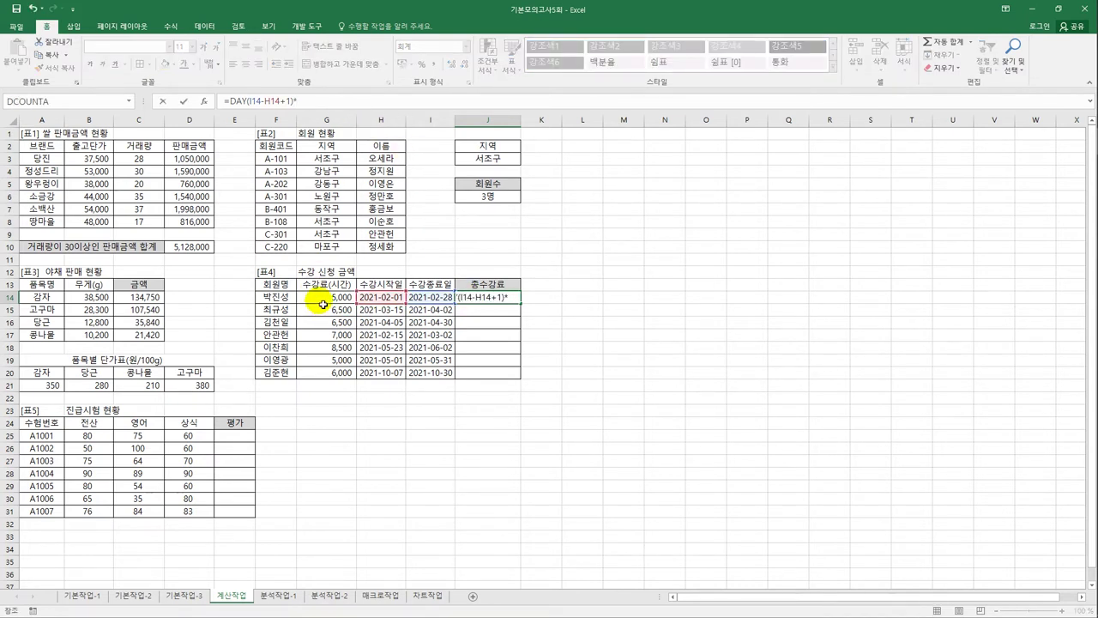
pyautogui.click(323, 303)
pyautogui.press('Return')
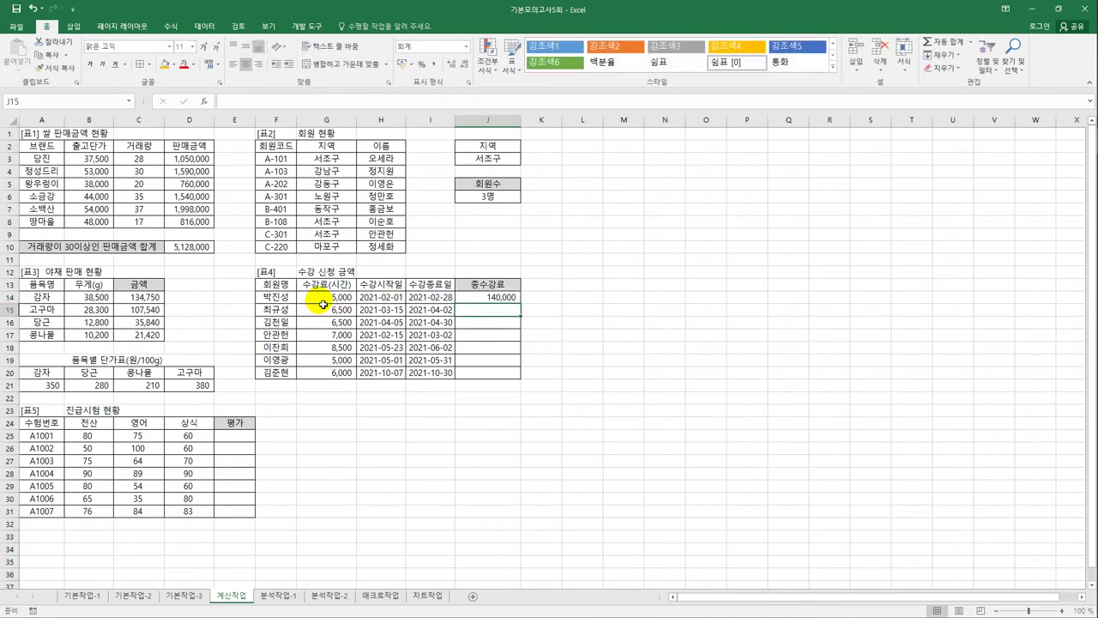
pyautogui.click(500, 297)
pyautogui.moveTo(520, 303); pyautogui.dragTo(508, 374)
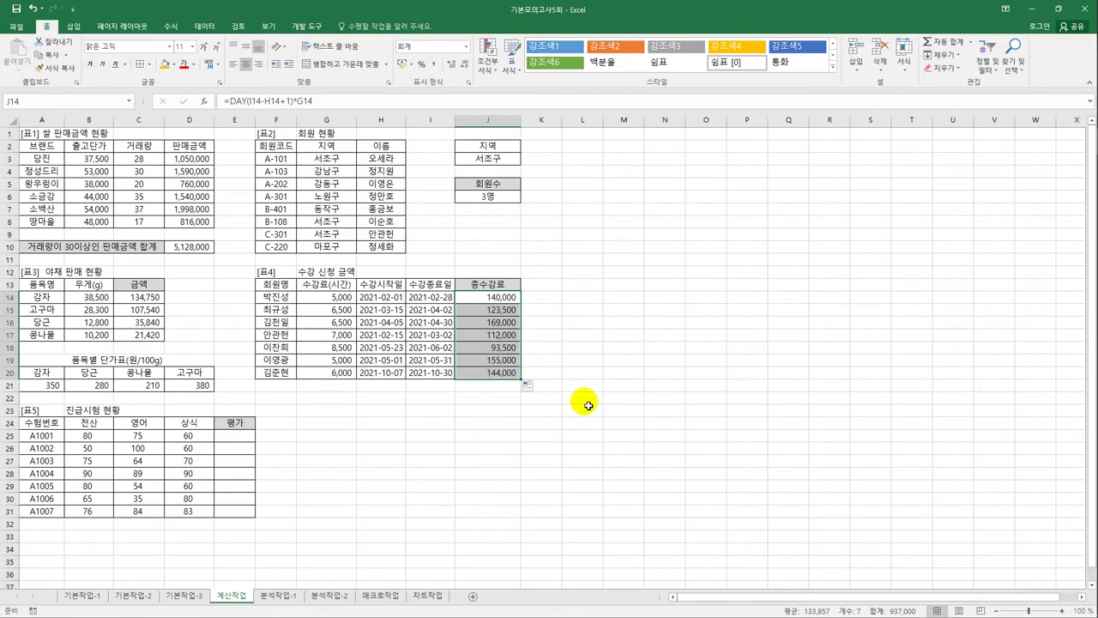
# Enter a COUNTIF formula in the 평가 cell E25 that counts the scores in B25:D25 that are ">=50".
pyautogui.click(235, 438)
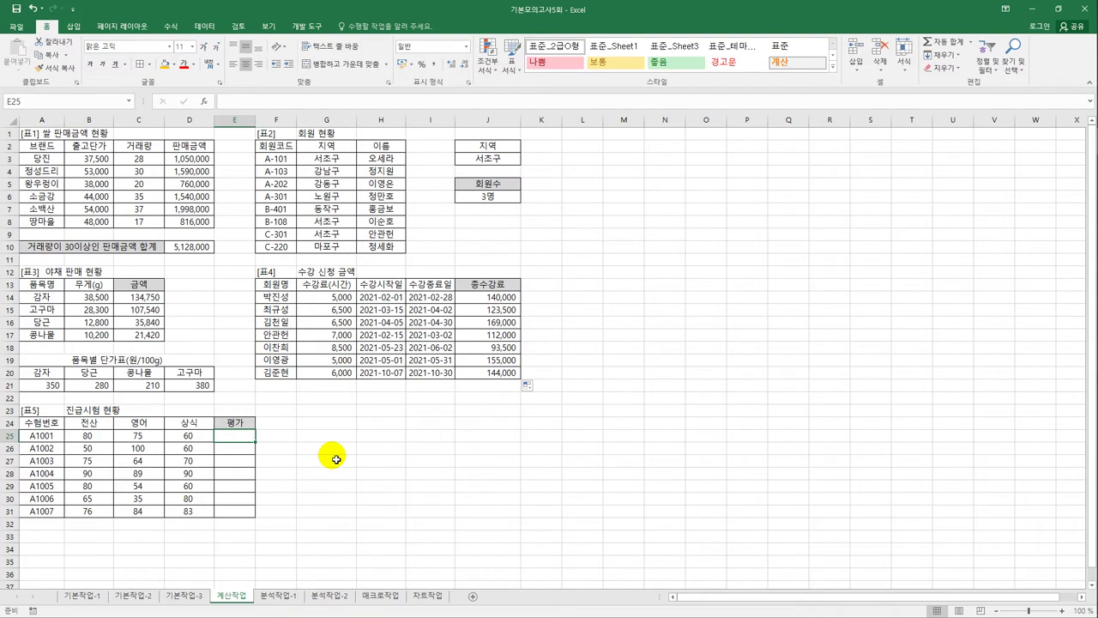
pyautogui.write('=coun')
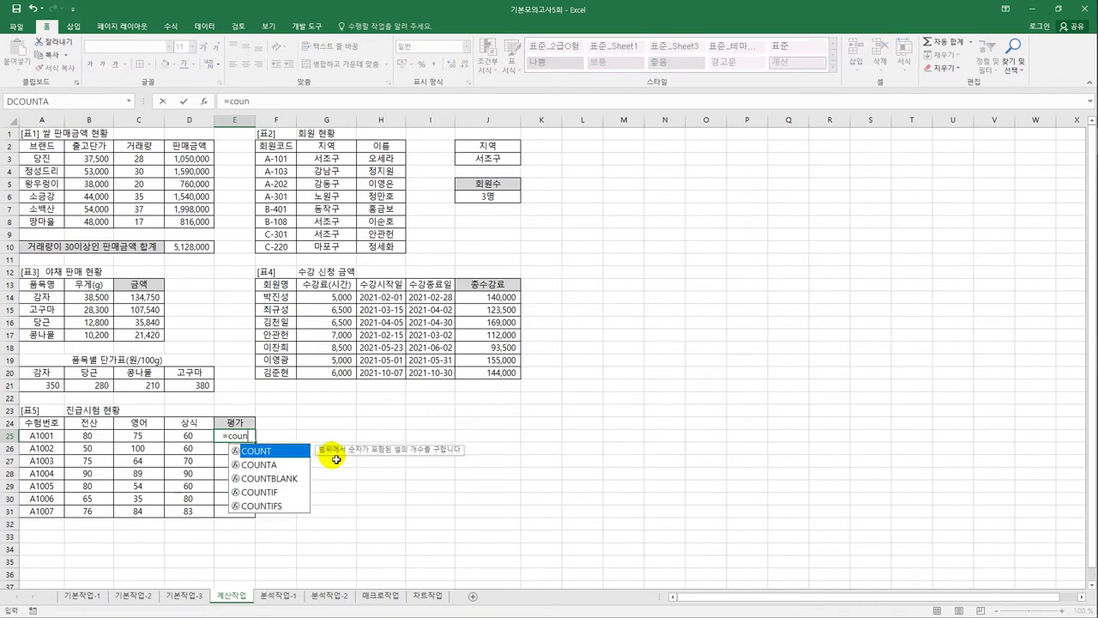
pyautogui.doubleClick(296, 491)
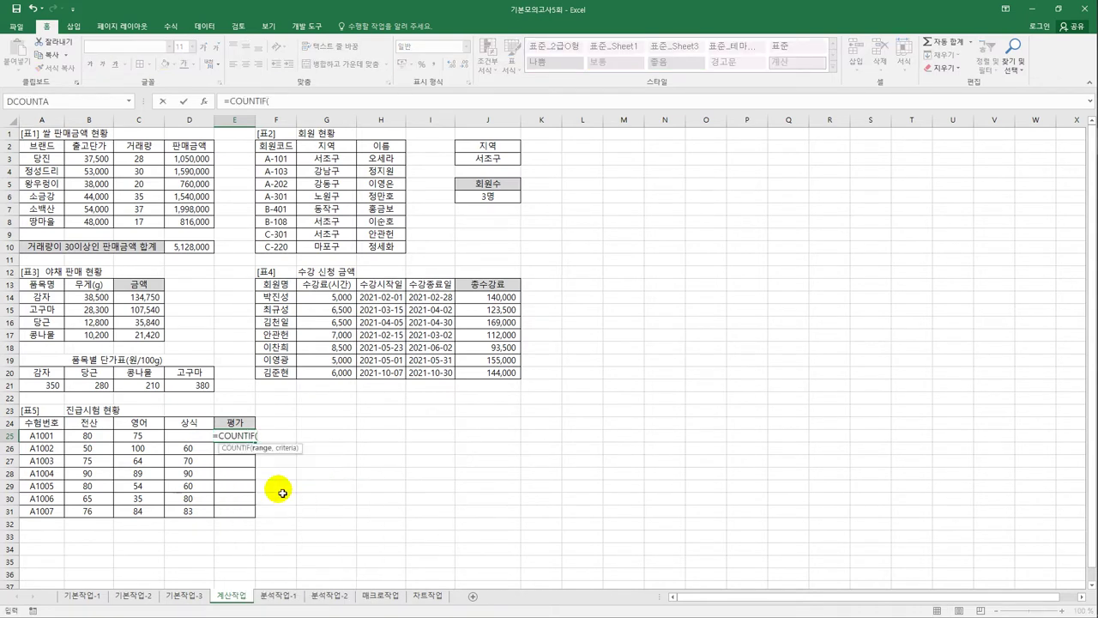
pyautogui.moveTo(85, 435); pyautogui.dragTo(184, 437)
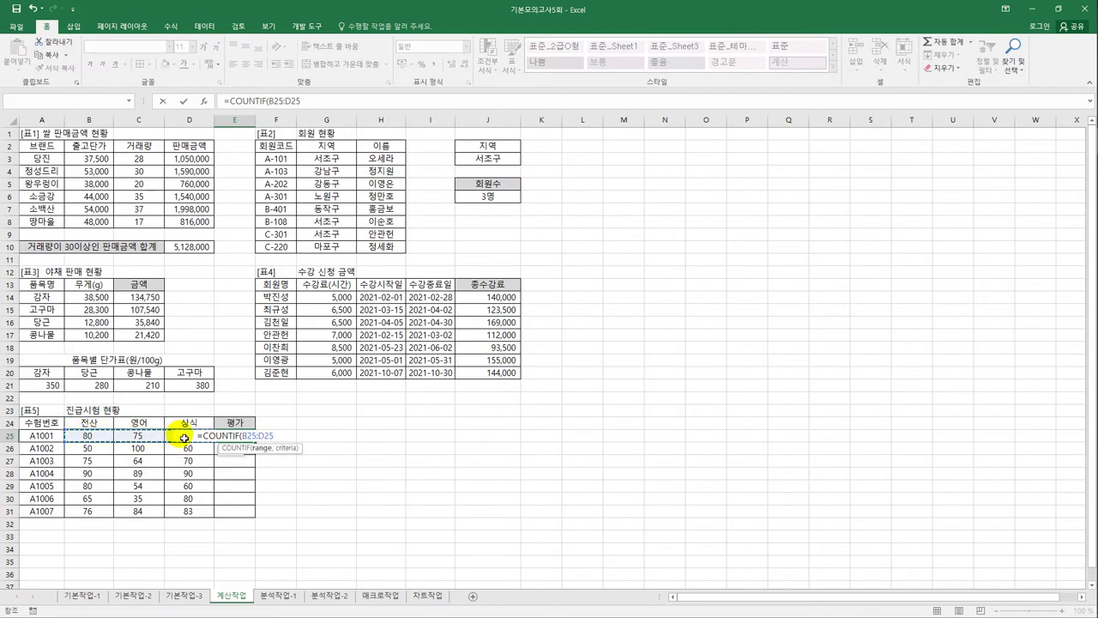
pyautogui.write(',')
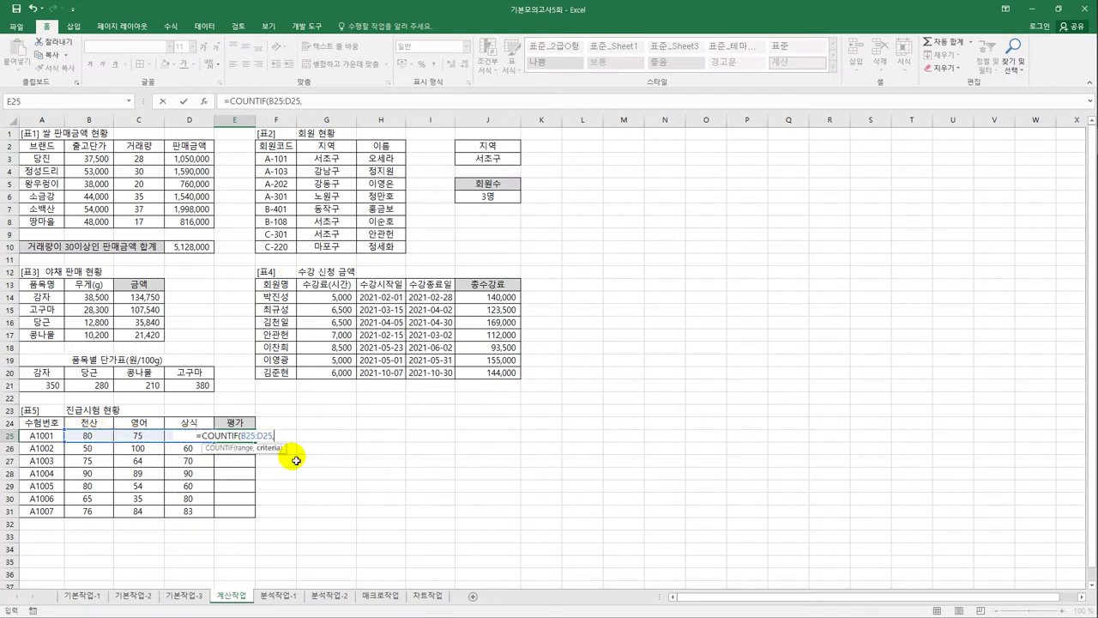
pyautogui.write('">=')
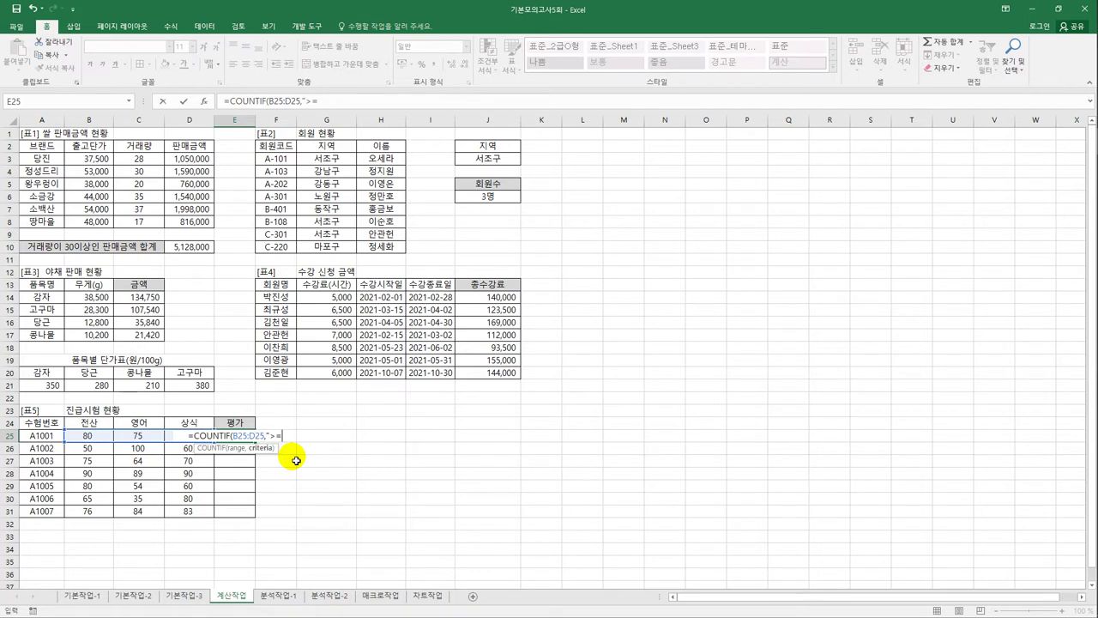
pyautogui.write('50')
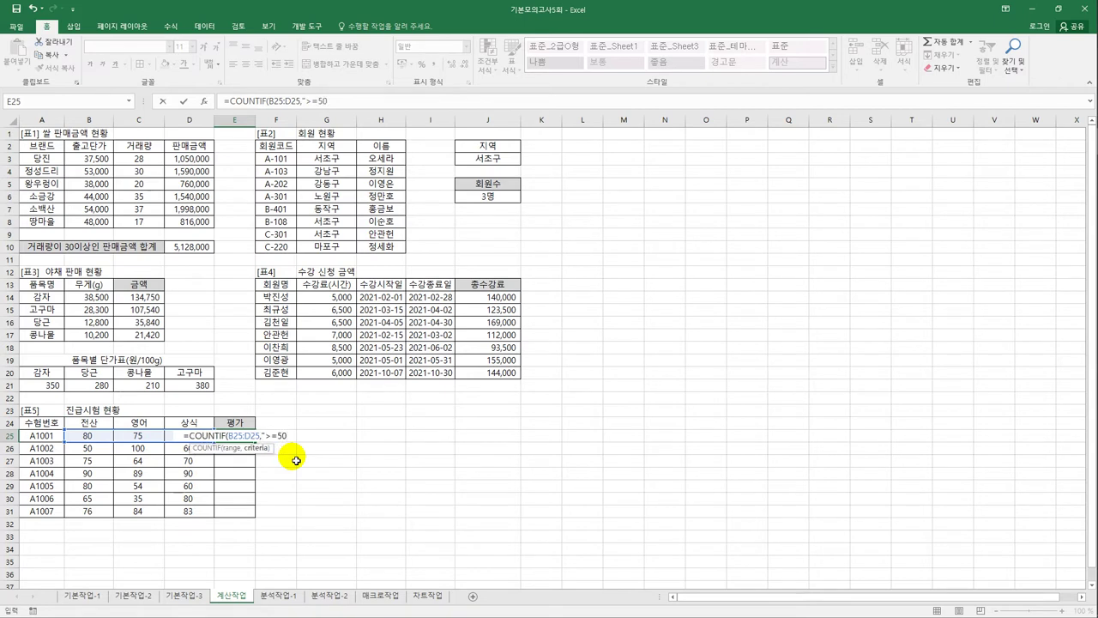
pyautogui.write('")')
pyautogui.press('Return')
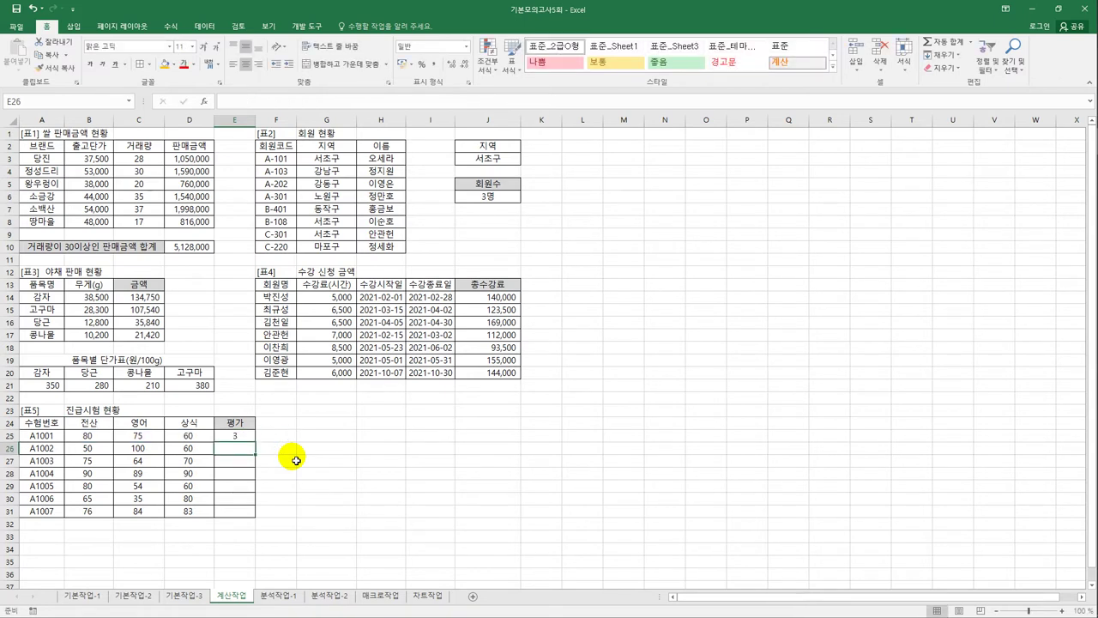
# Fill the COUNTIF formula from E25 down to E31 and check the copied formulas in the 평가 column.
pyautogui.click(247, 437)
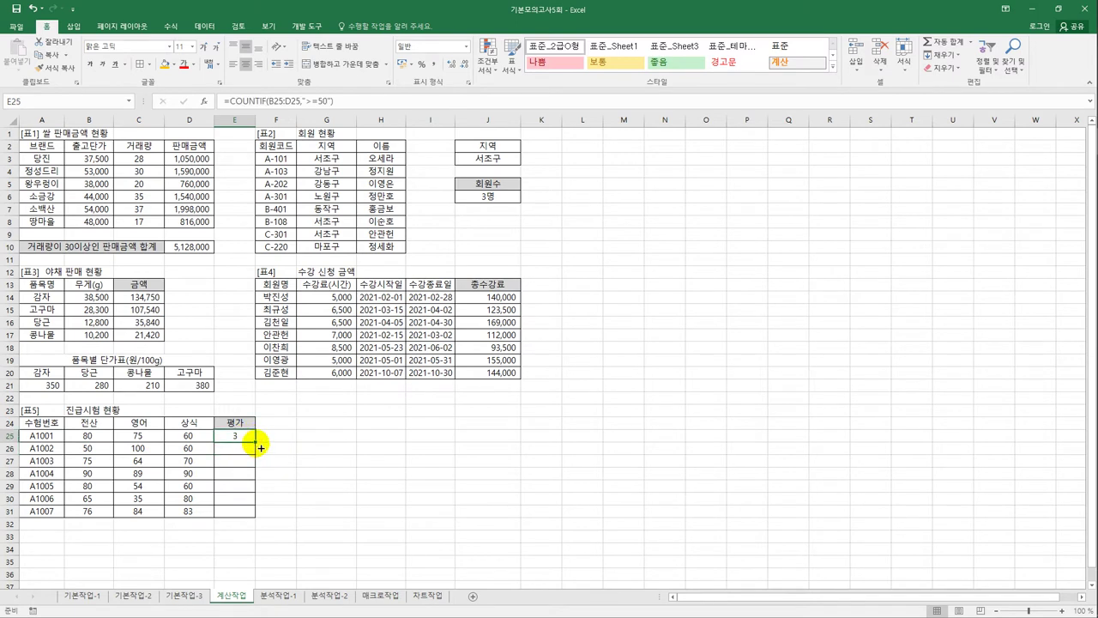
pyautogui.moveTo(256, 443); pyautogui.dragTo(257, 523)
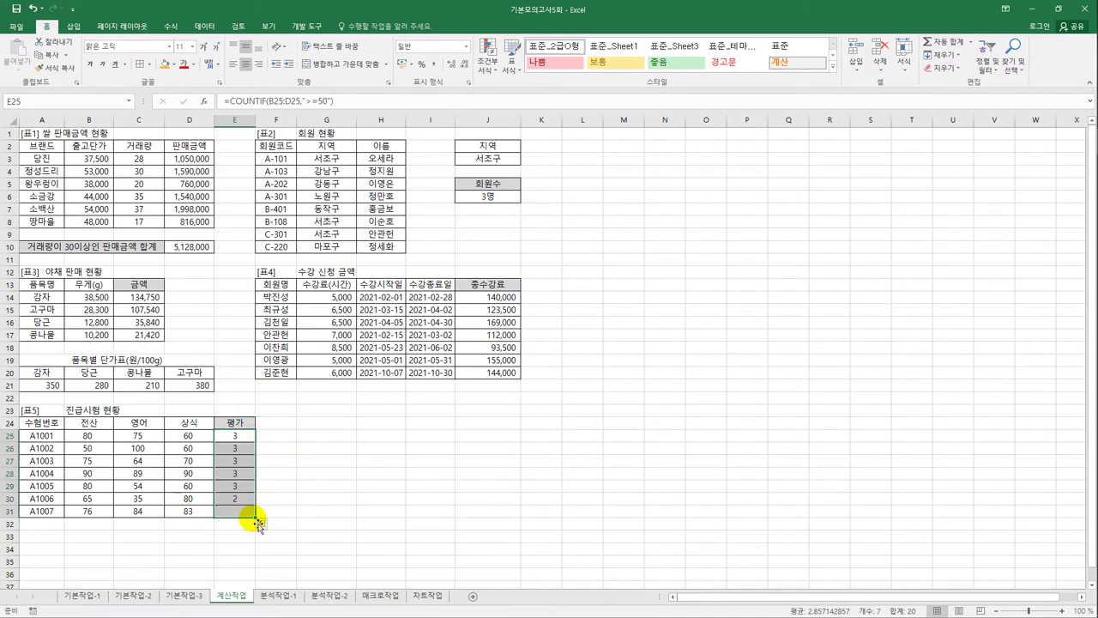
pyautogui.click(220, 447)
pyautogui.click(226, 503)
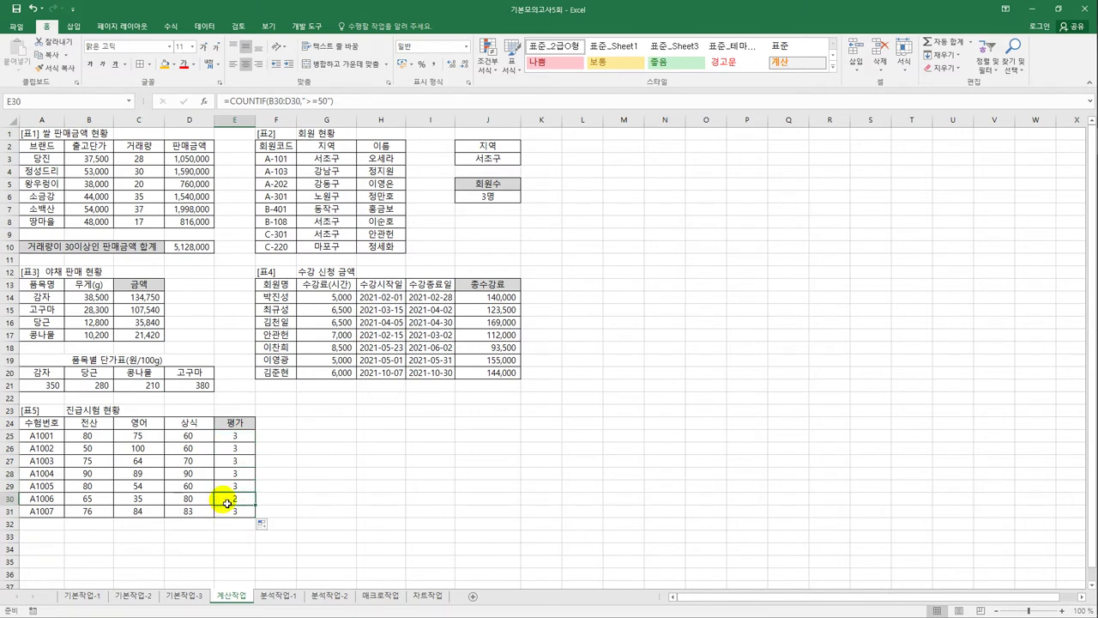
# Compare the COUNTIF in E25 with =3 and place it as the first condition of an AND function.
pyautogui.click(234, 436)
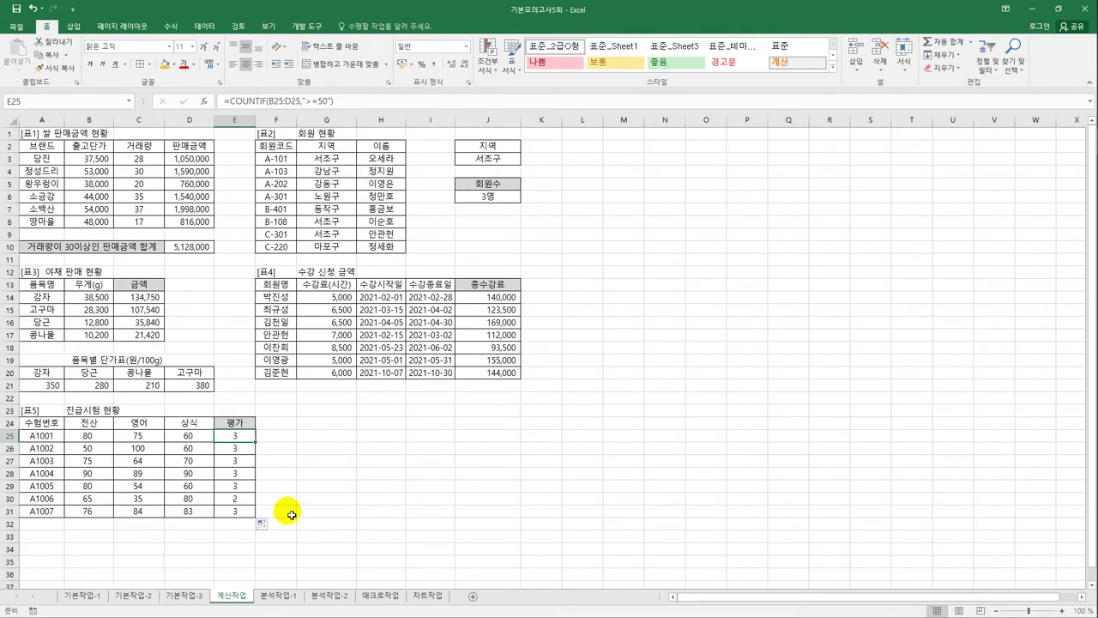
pyautogui.click(349, 102)
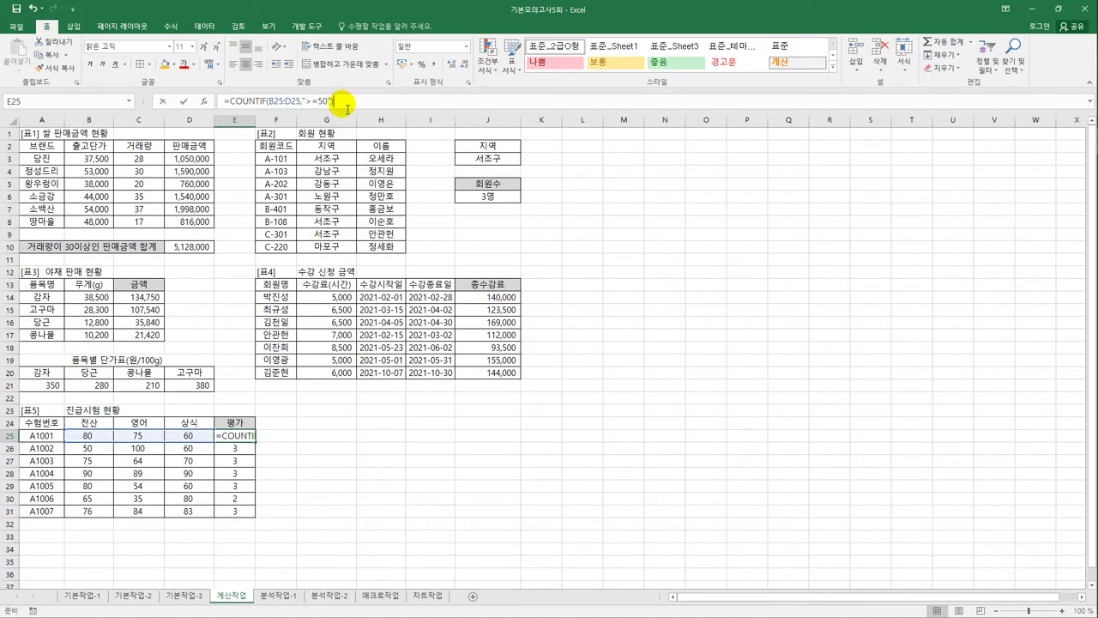
pyautogui.write('=3')
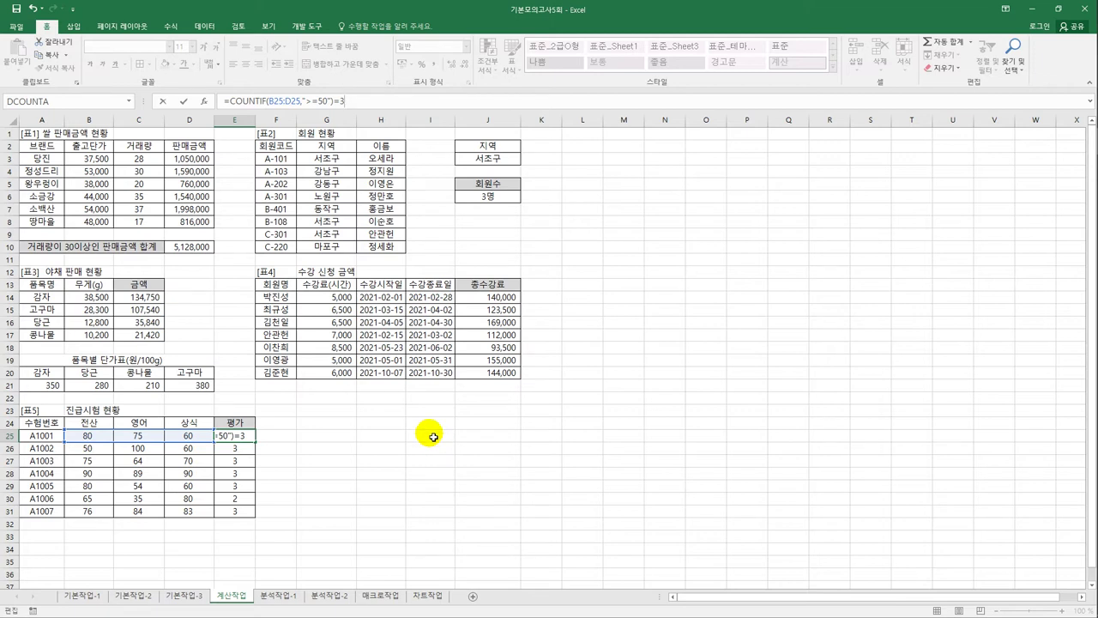
pyautogui.moveTo(234, 103); pyautogui.dragTo(350, 101)
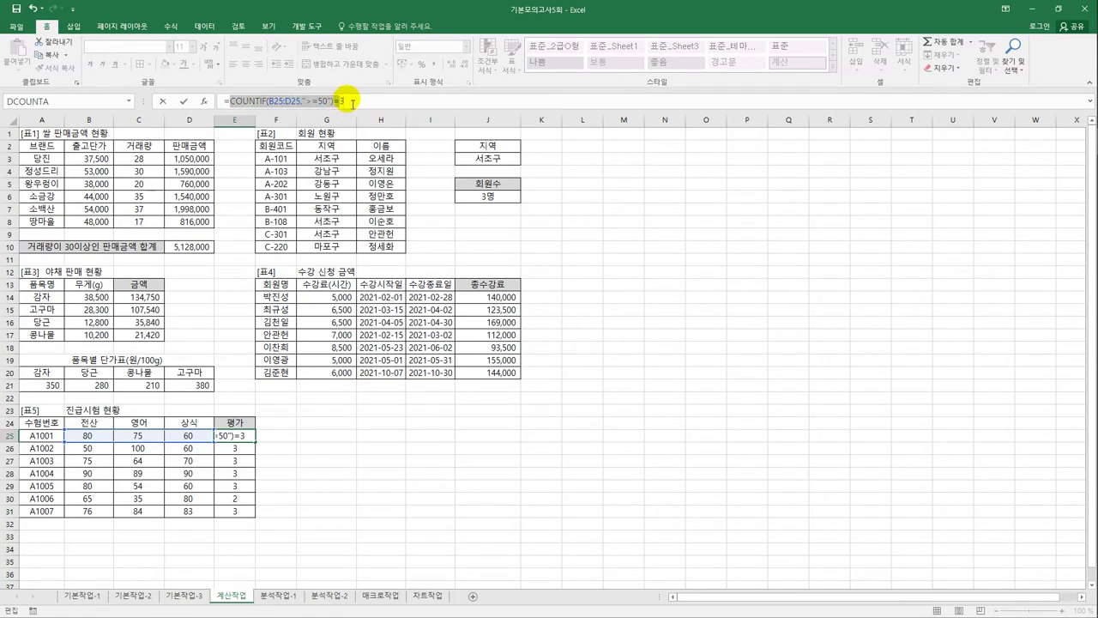
pyautogui.click(350, 101)
pyautogui.click(235, 104)
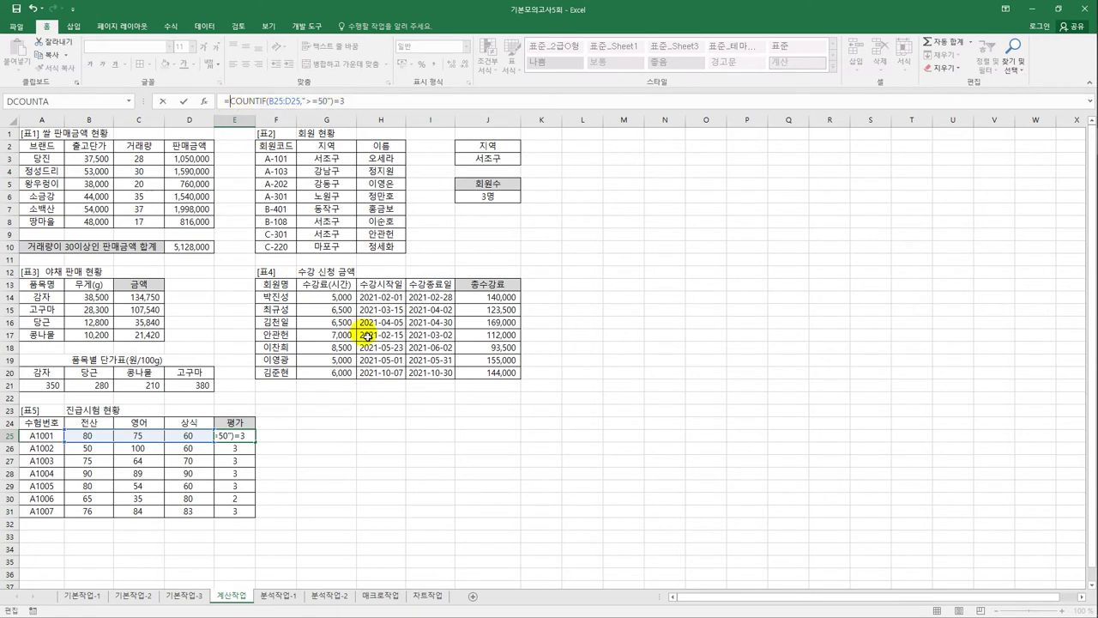
pyautogui.write('and')
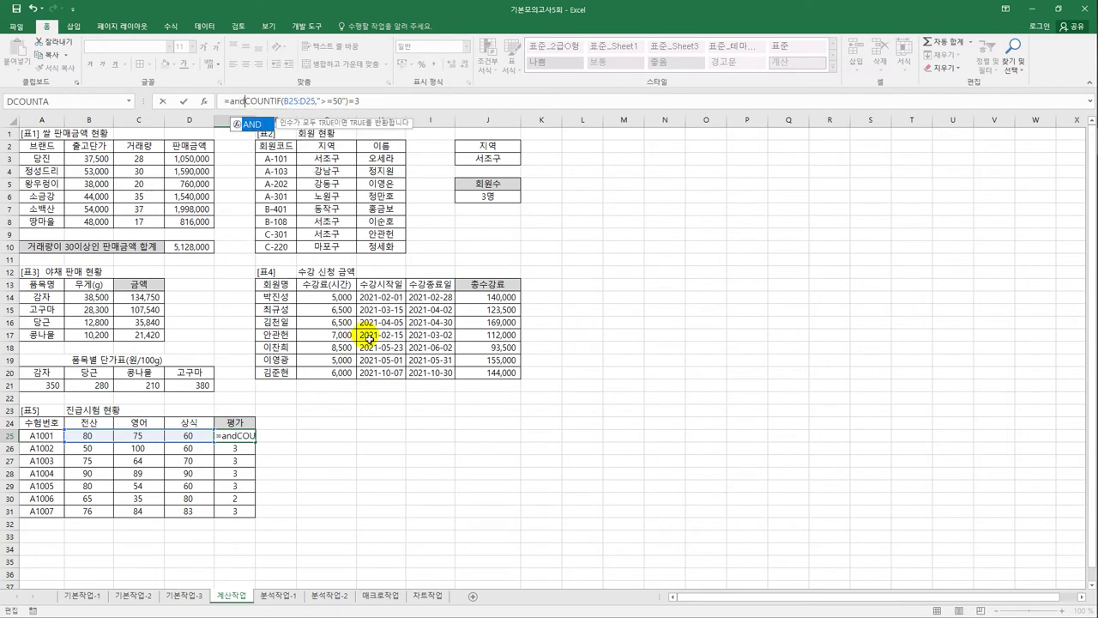
pyautogui.doubleClick(264, 126)
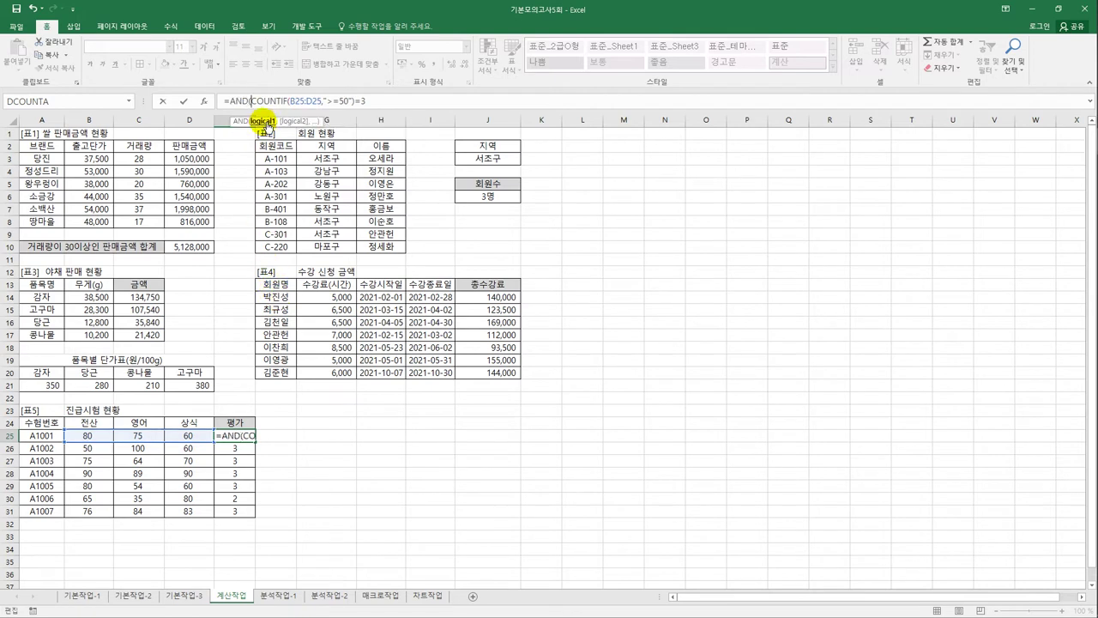
# Add AVERAGE(B25:D25)>=70 as the second AND condition in E25 and fill the formula down to E31.
pyautogui.write(',')
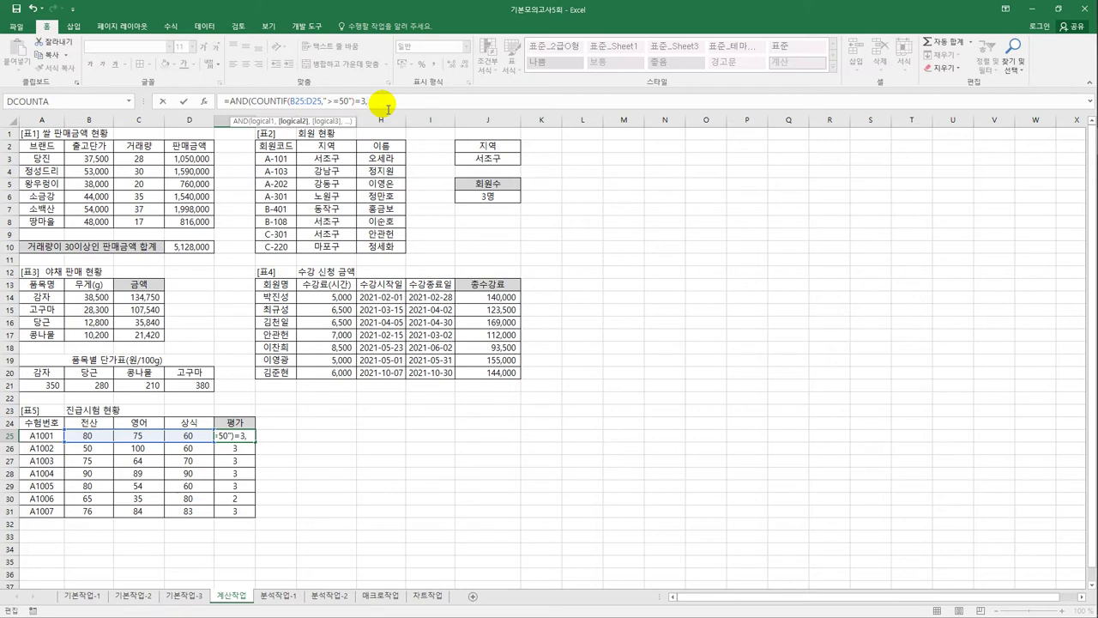
pyautogui.write('av')
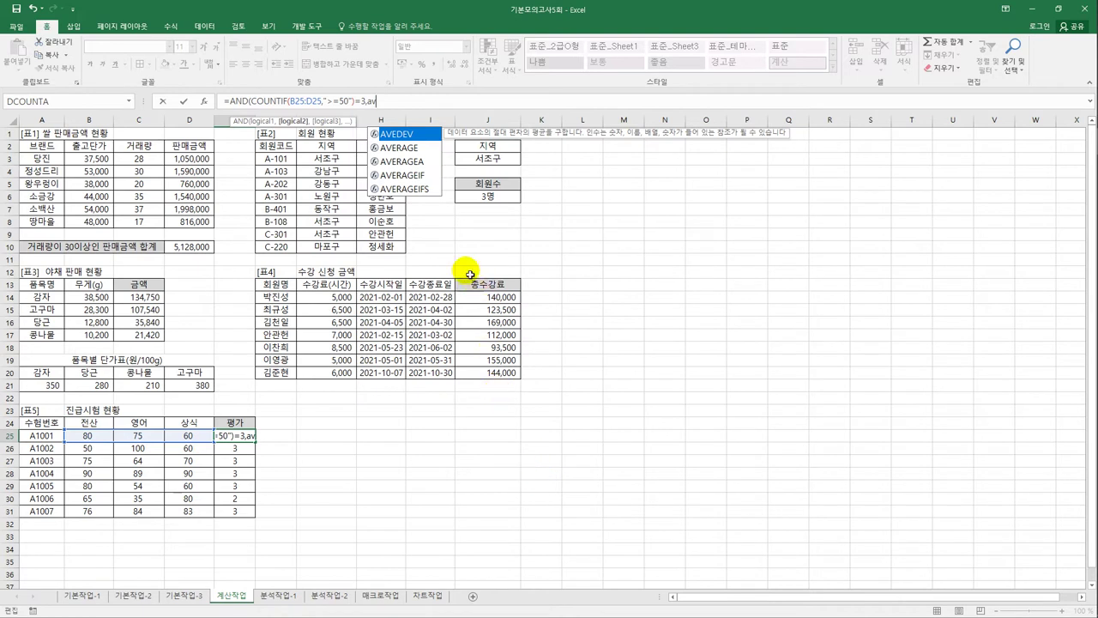
pyautogui.click(400, 150)
pyautogui.doubleClick(400, 149)
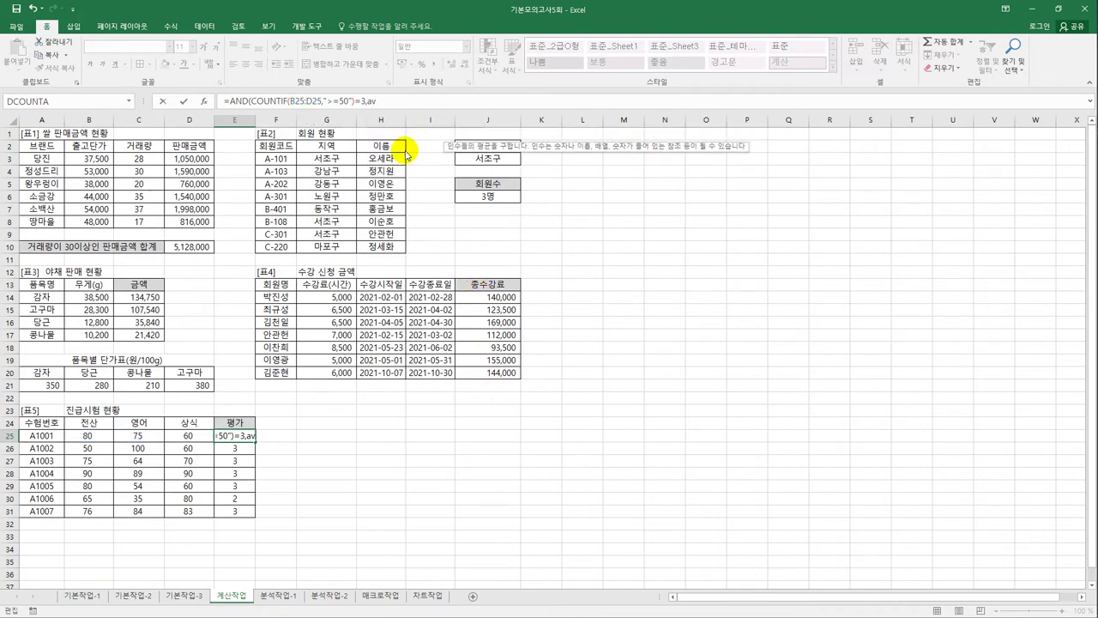
pyautogui.moveTo(84, 438); pyautogui.dragTo(190, 435)
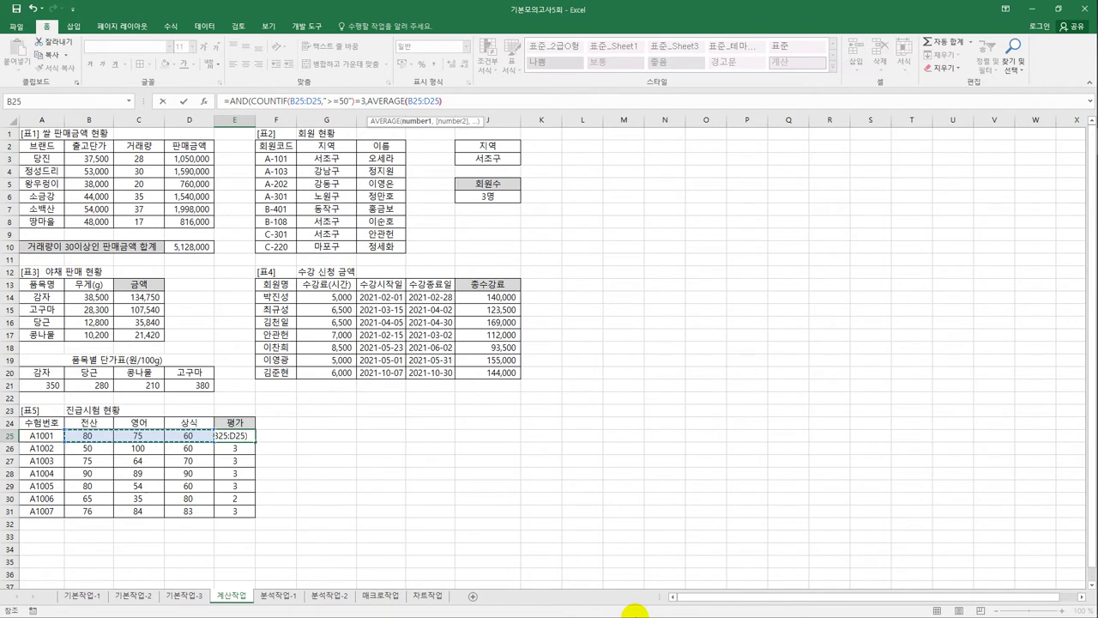
pyautogui.write(')>=70')
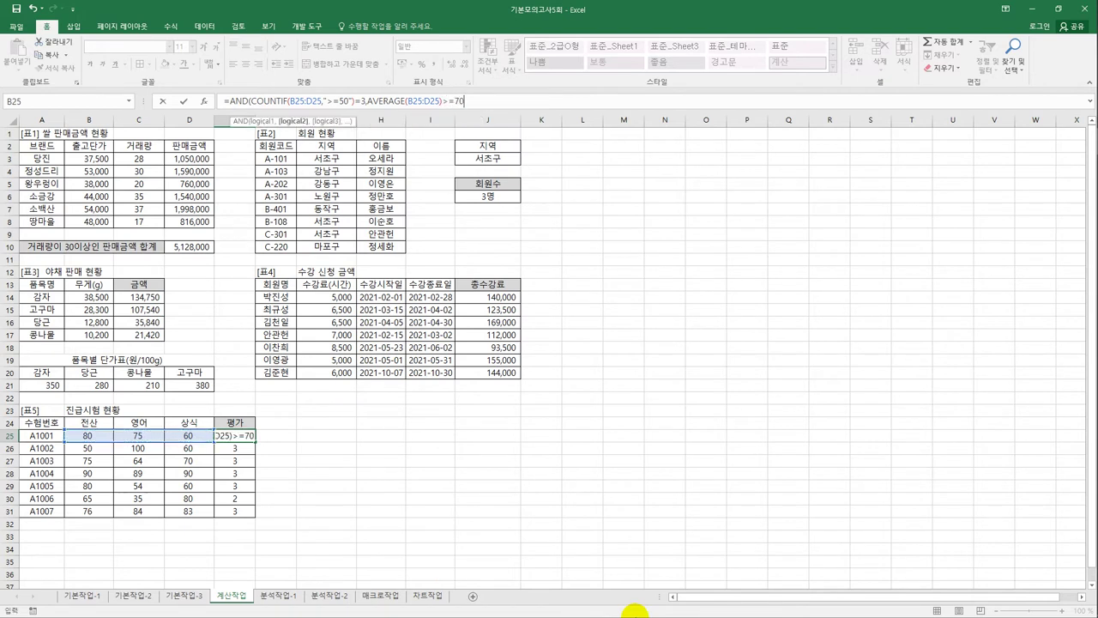
pyautogui.write(')')
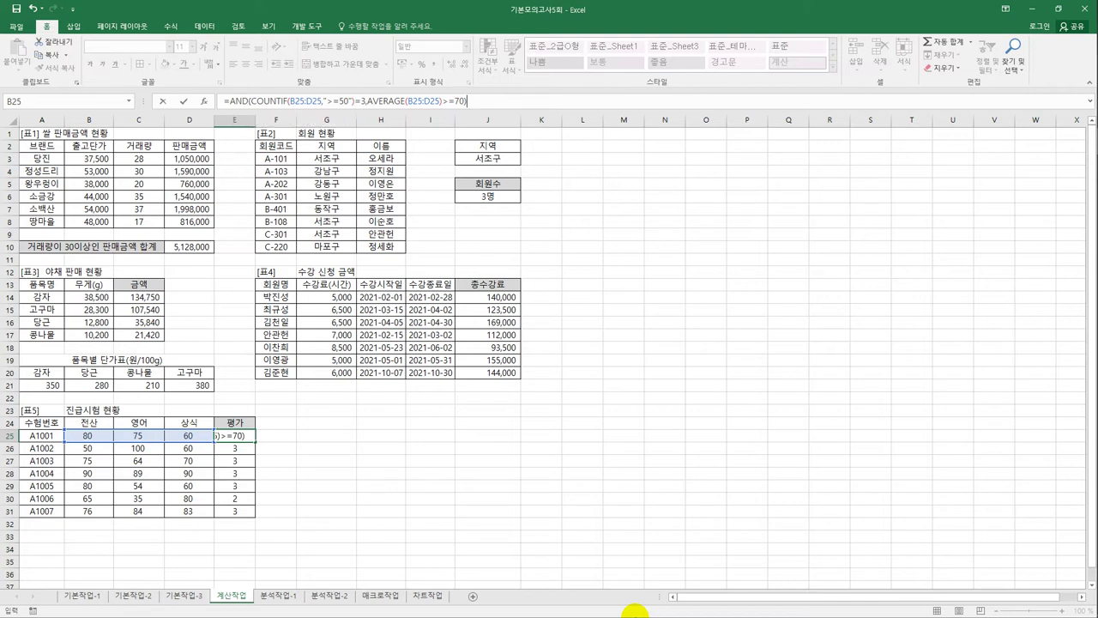
pyautogui.press('Return')
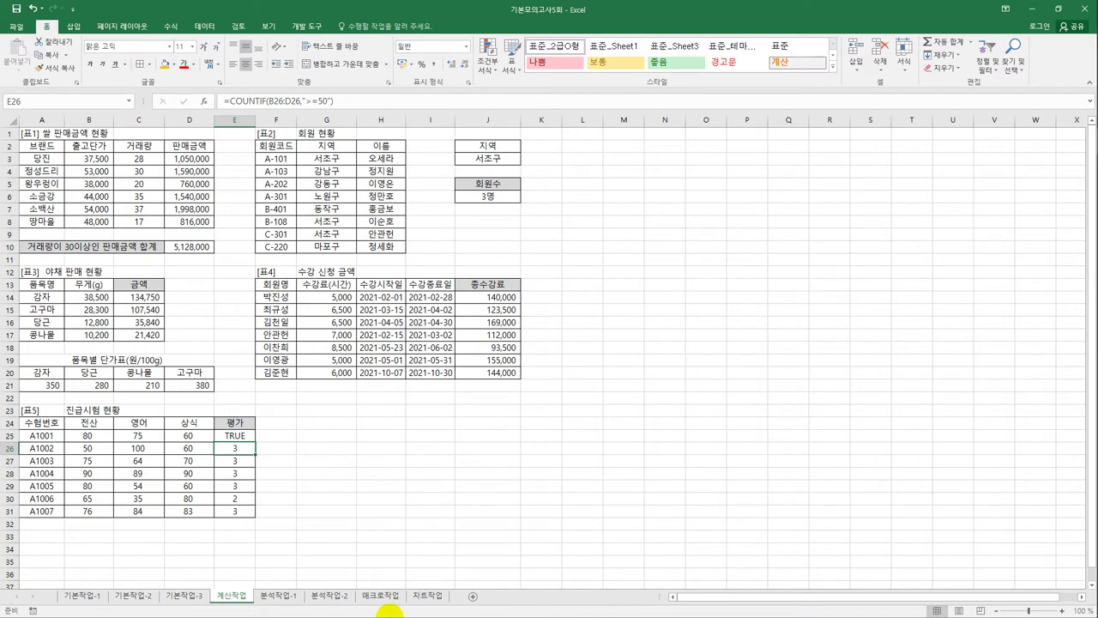
pyautogui.click(238, 436)
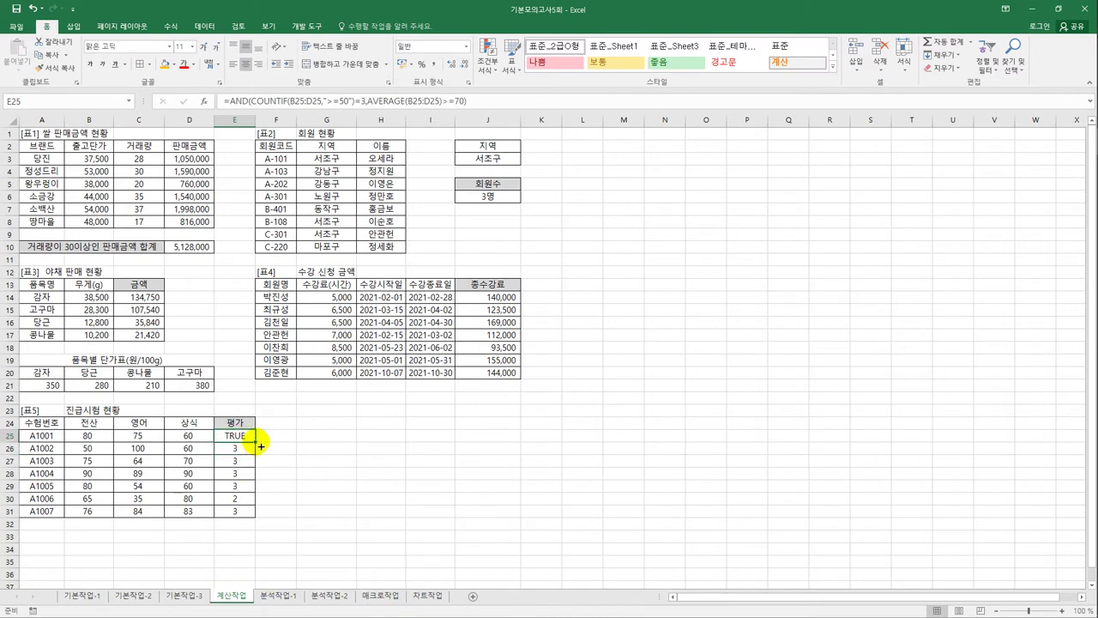
pyautogui.moveTo(260, 446); pyautogui.dragTo(254, 517)
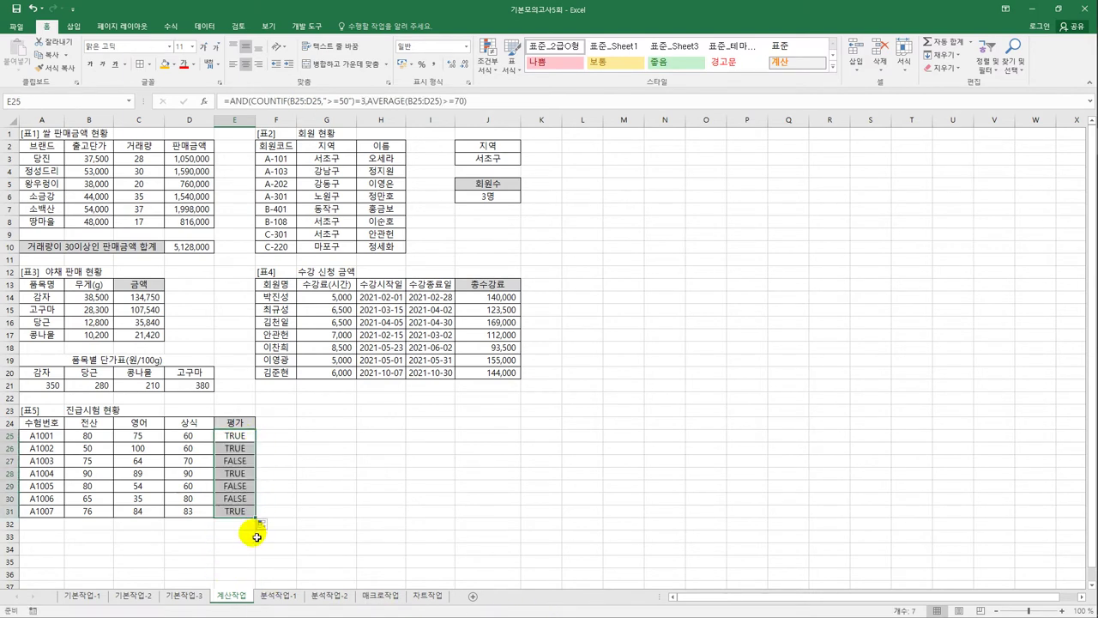
# Wrap the AND test in E25 in an IF function that returns "합격" when true and "불합격" when false.
pyautogui.click(246, 438)
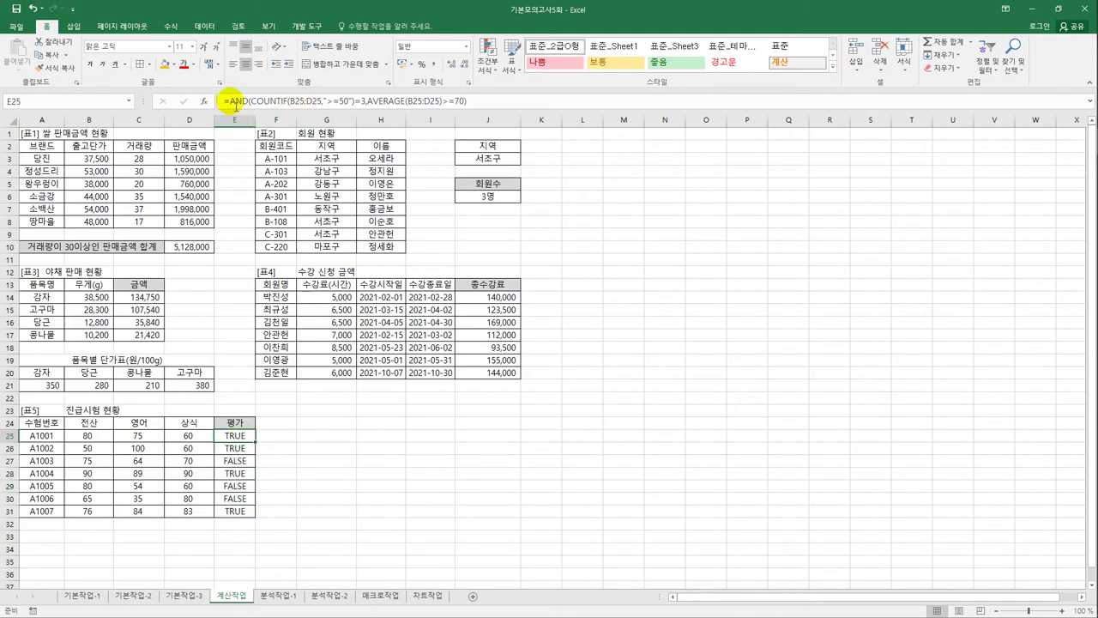
pyautogui.click(230, 101)
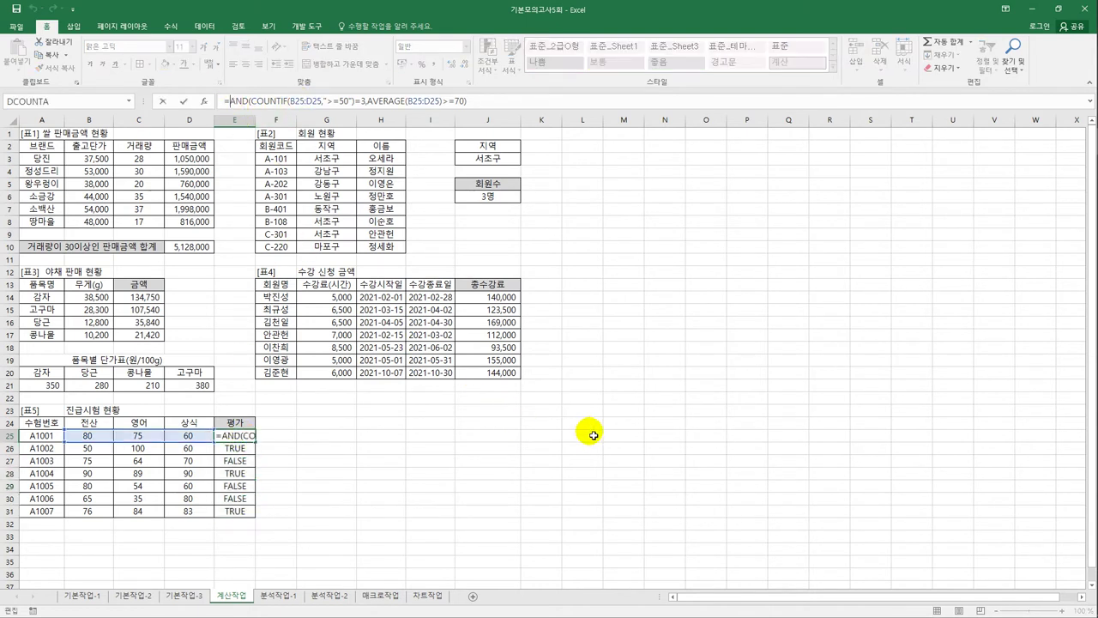
pyautogui.write('I')
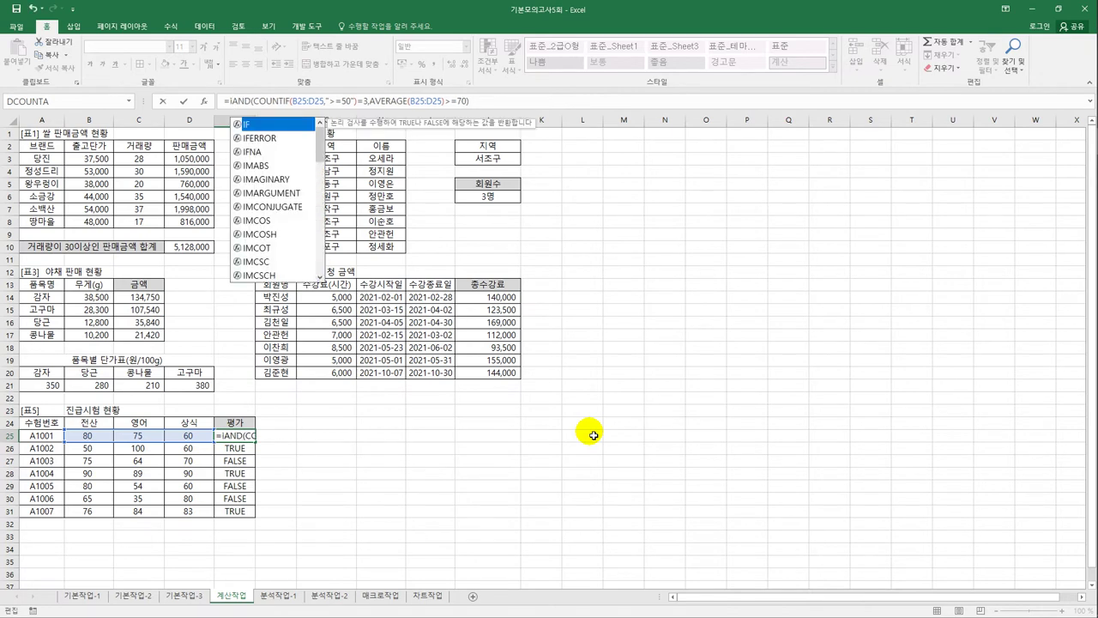
pyautogui.write('F(')
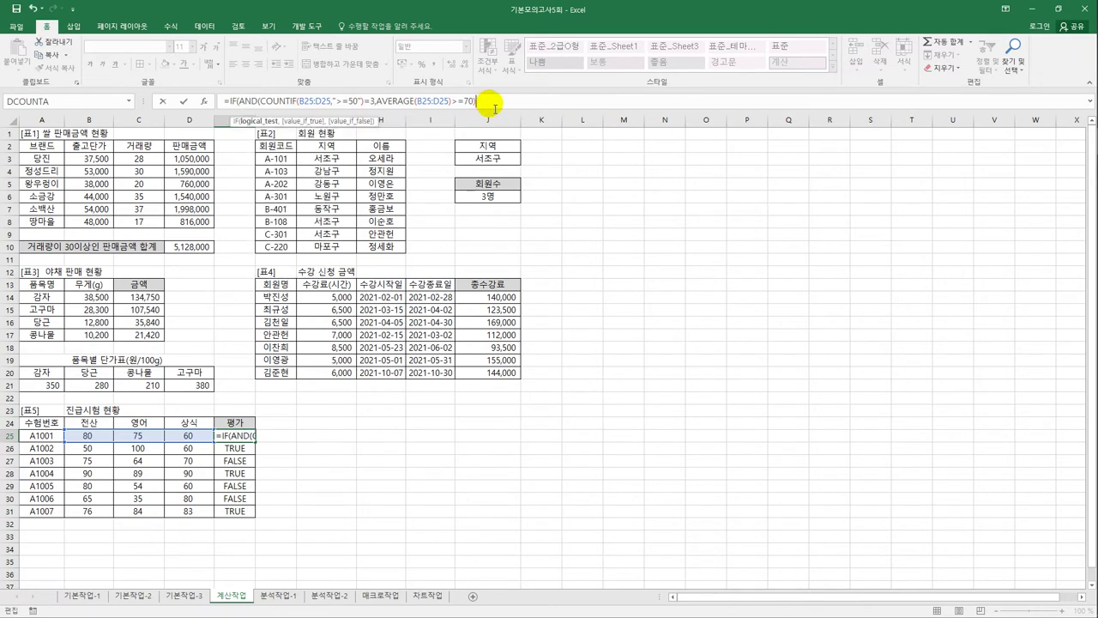
pyautogui.write(',')
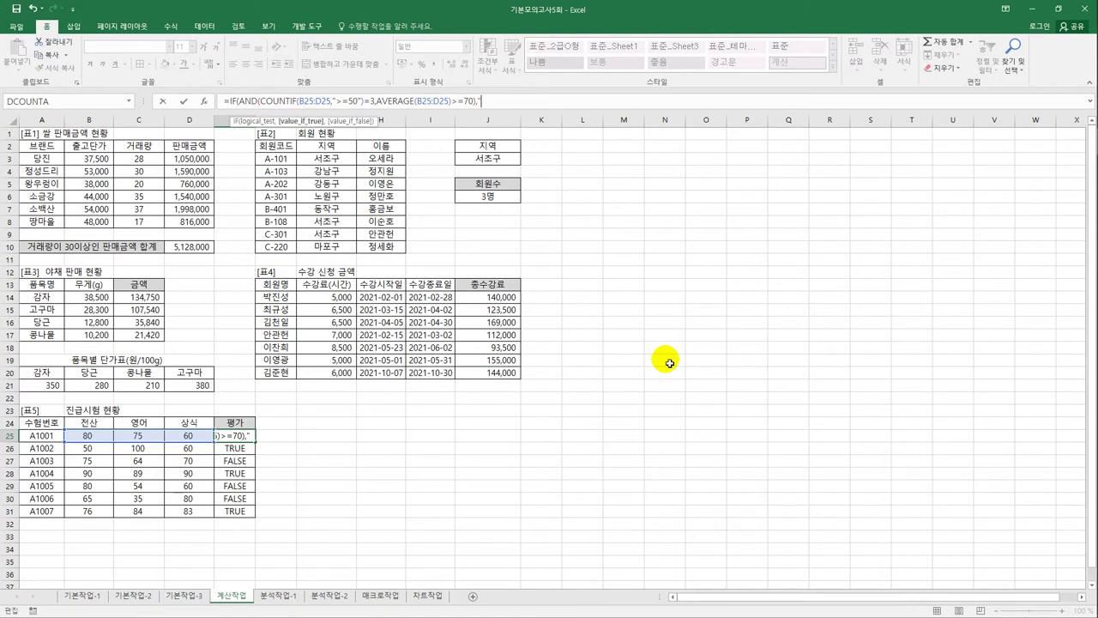
pyautogui.write('"합격","불합격')
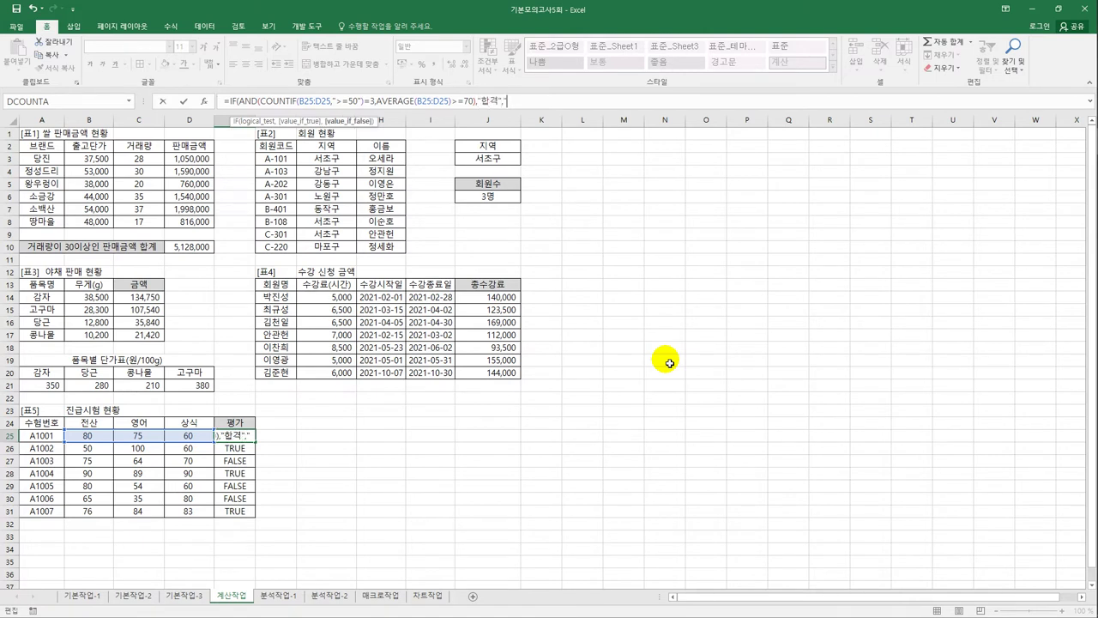
pyautogui.write('")')
pyautogui.press('Return')
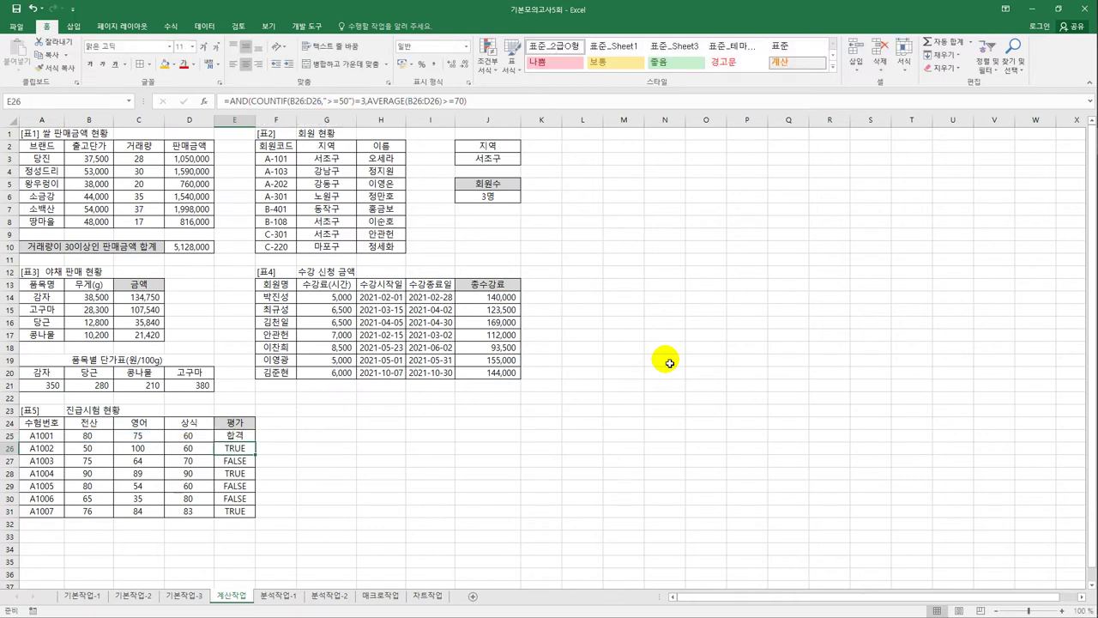
# Fill the IF formula from E25 down to E31 in the 평가 column of 표5.
pyautogui.click(243, 437)
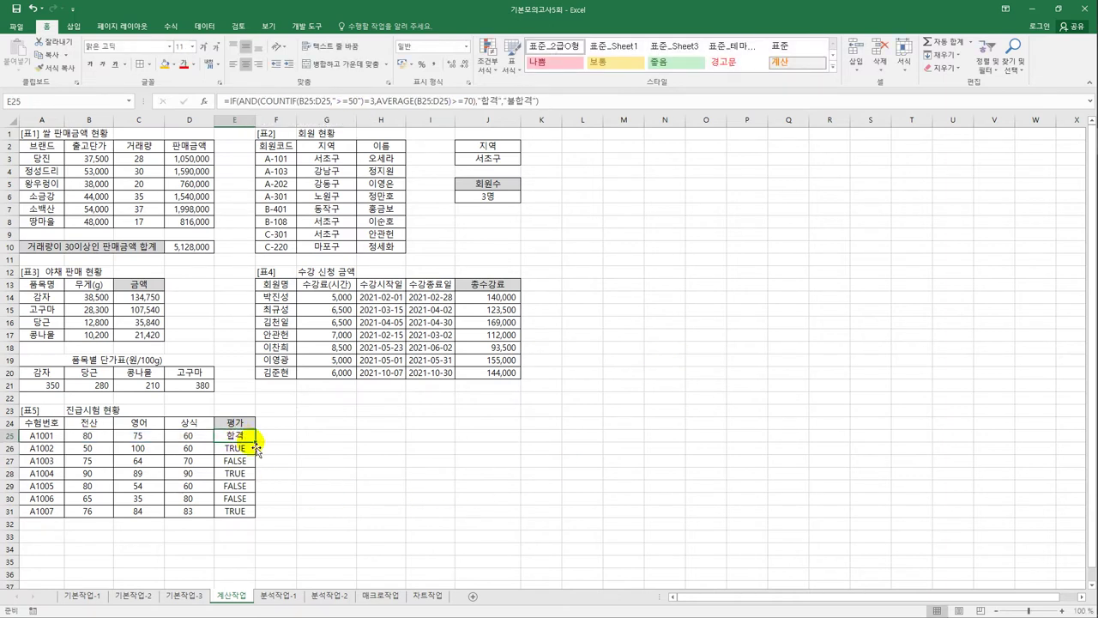
pyautogui.moveTo(254, 443); pyautogui.dragTo(253, 519)
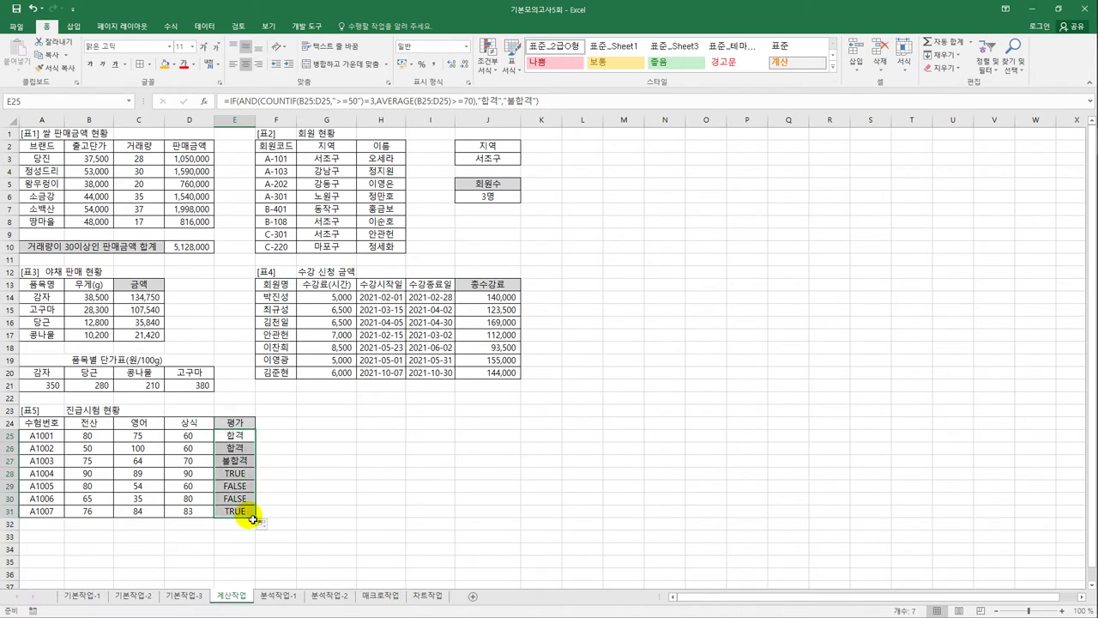
pyautogui.click(241, 511)
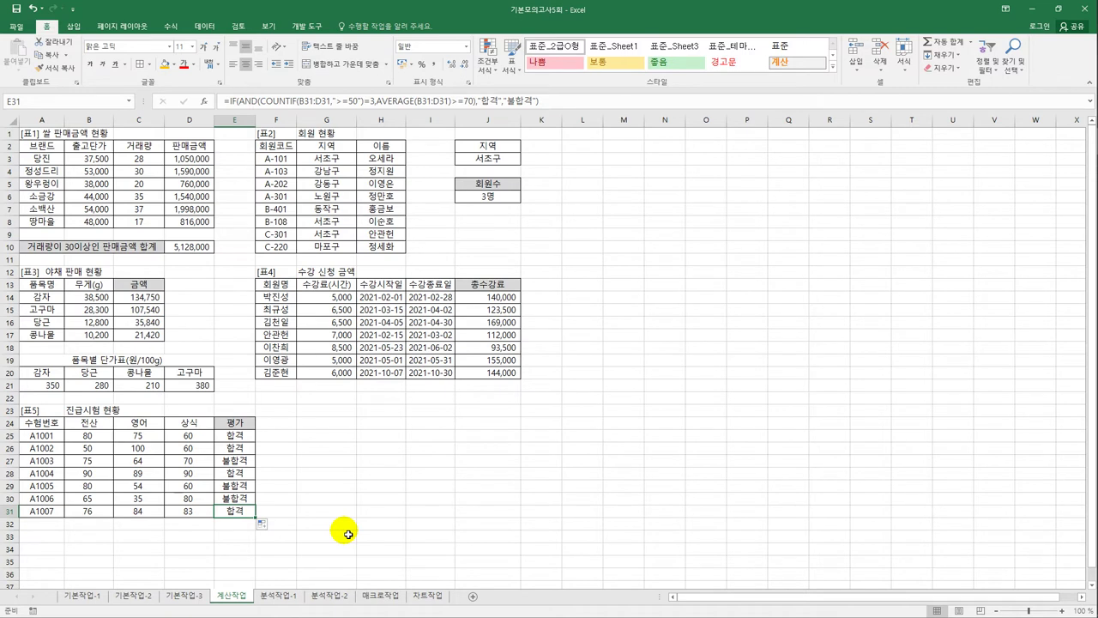
# On the 분석작업-1 sheet, enter =B7 in B11 to link the 월 납입금액 column to the monthly payment.
pyautogui.click(296, 598)
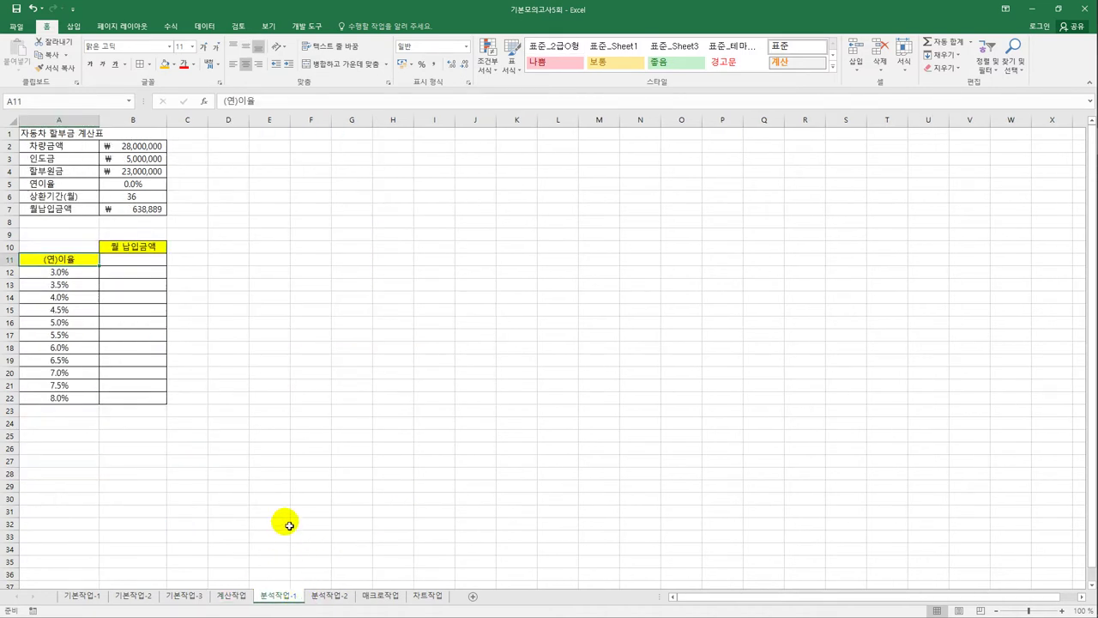
pyautogui.moveTo(54, 272); pyautogui.dragTo(49, 399)
pyautogui.moveTo(130, 273); pyautogui.dragTo(131, 396)
pyautogui.click(135, 265)
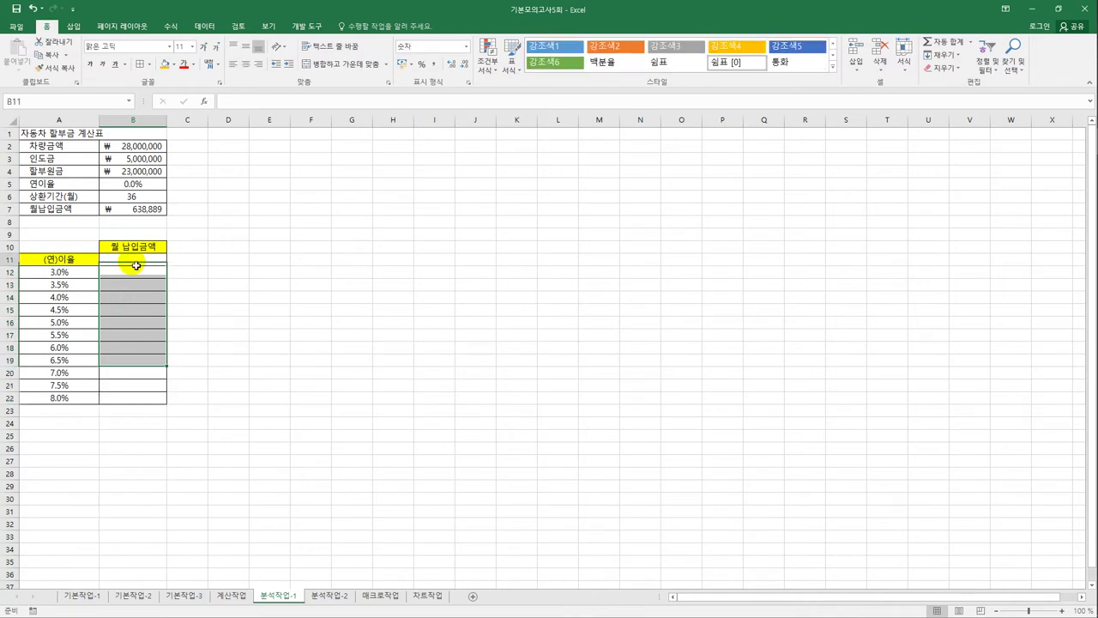
pyautogui.write('=')
pyautogui.click(137, 208)
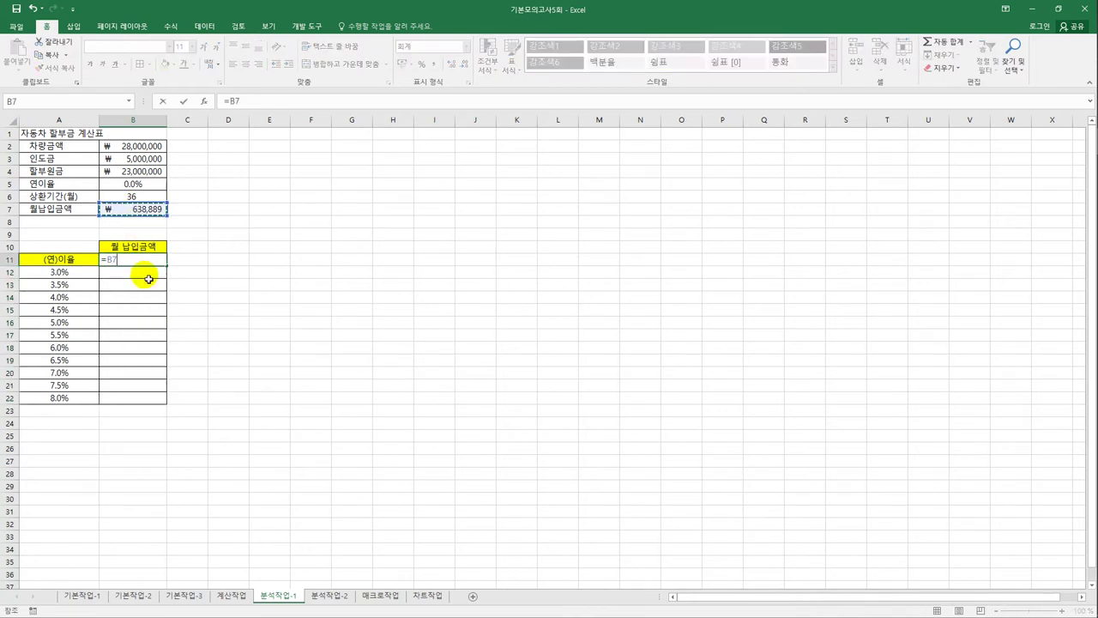
pyautogui.press('Return')
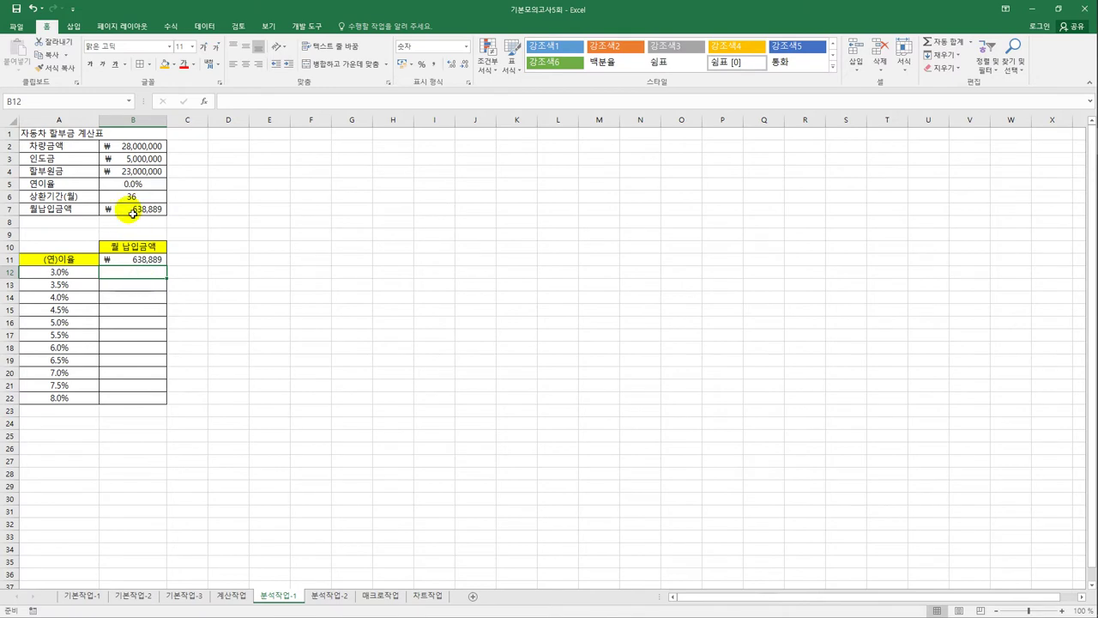
# Create a what-if data table over A11:B22 with the 연이율 cell $B$5 as the column input cell.
pyautogui.moveTo(81, 262); pyautogui.dragTo(133, 398)
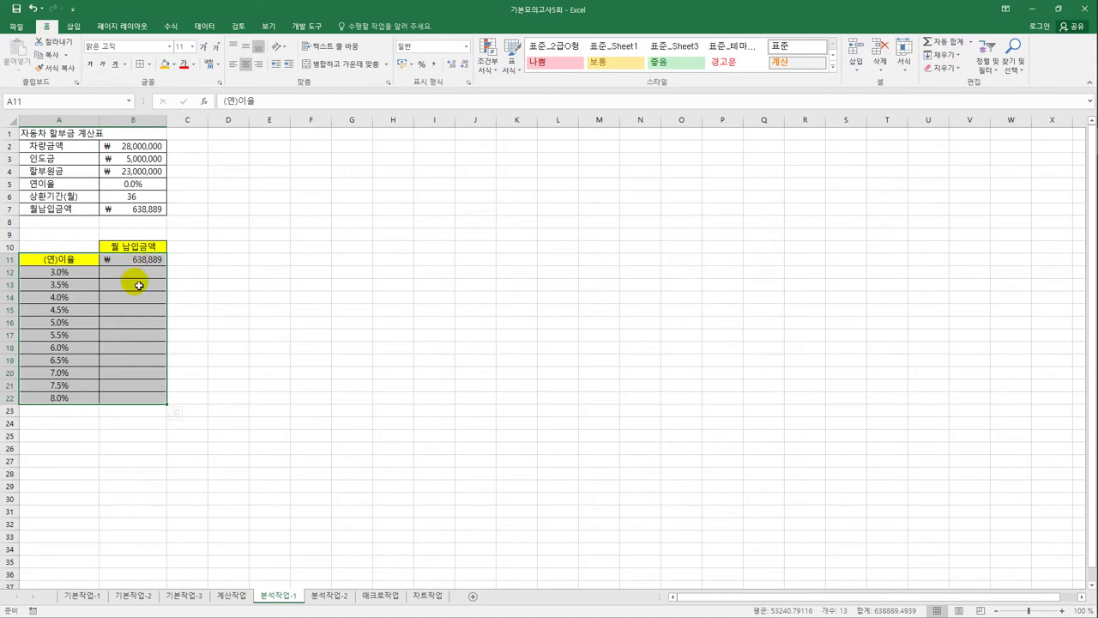
pyautogui.click(205, 26)
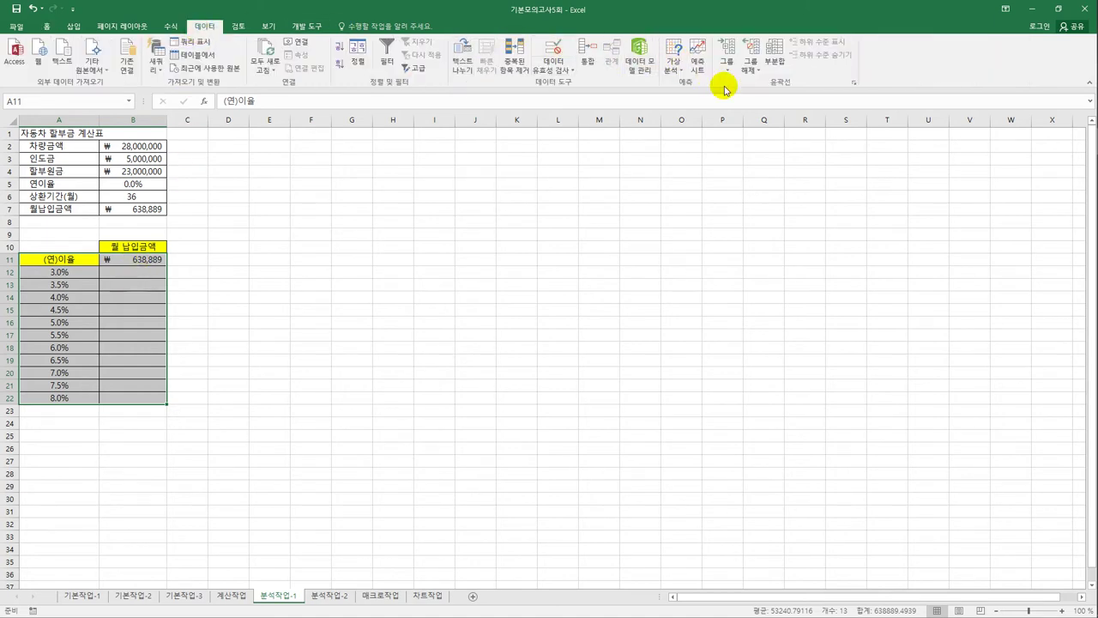
pyautogui.click(674, 70)
pyautogui.click(686, 110)
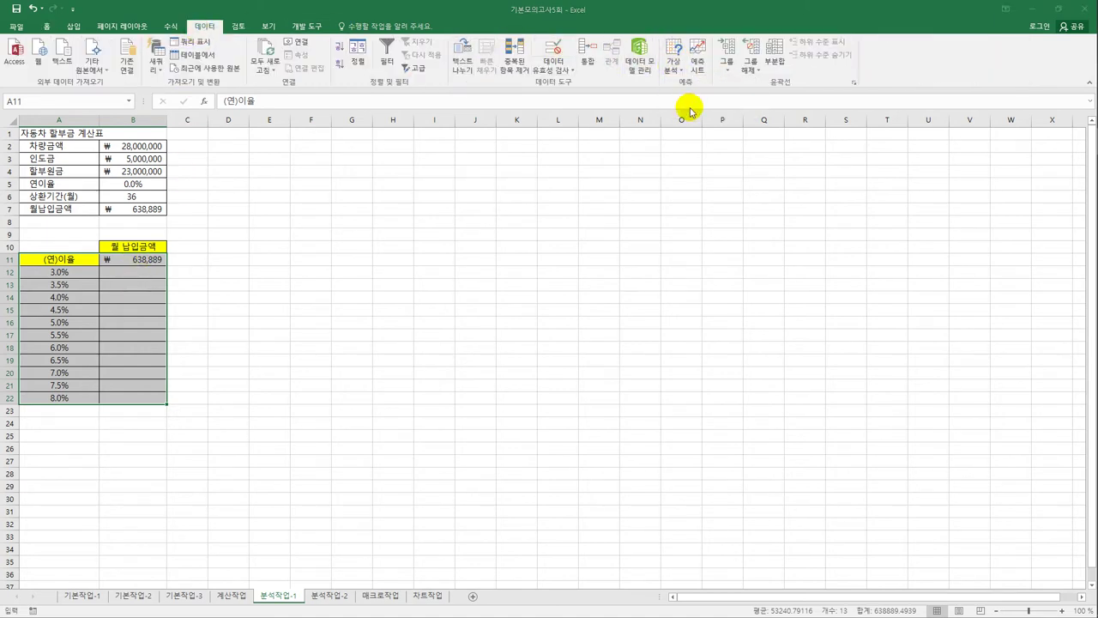
pyautogui.moveTo(699, 199); pyautogui.dragTo(279, 195)
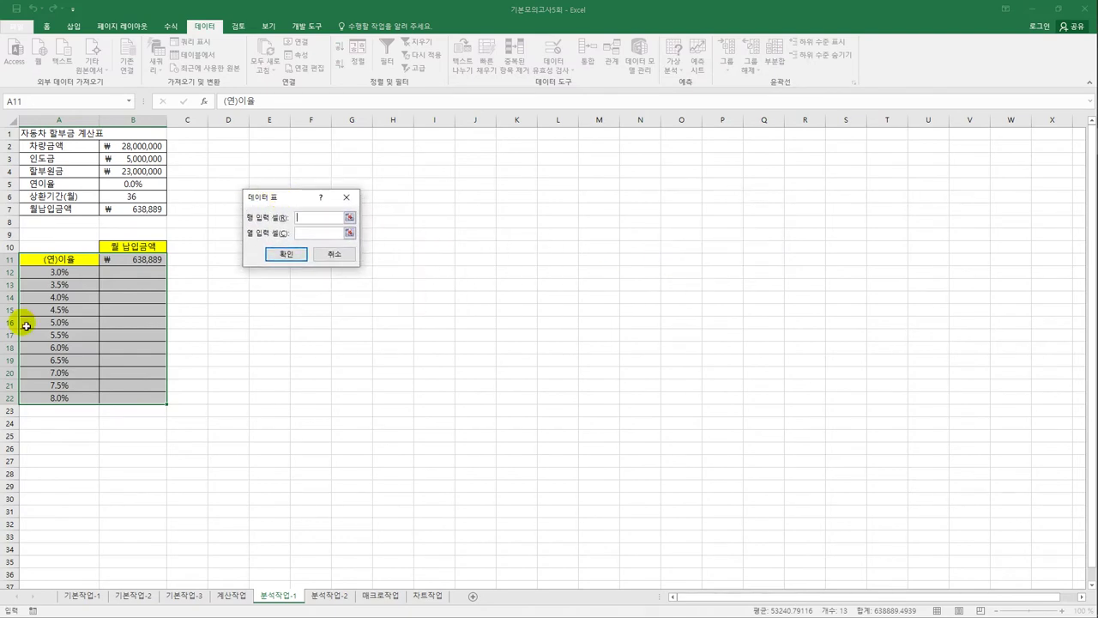
pyautogui.click(311, 233)
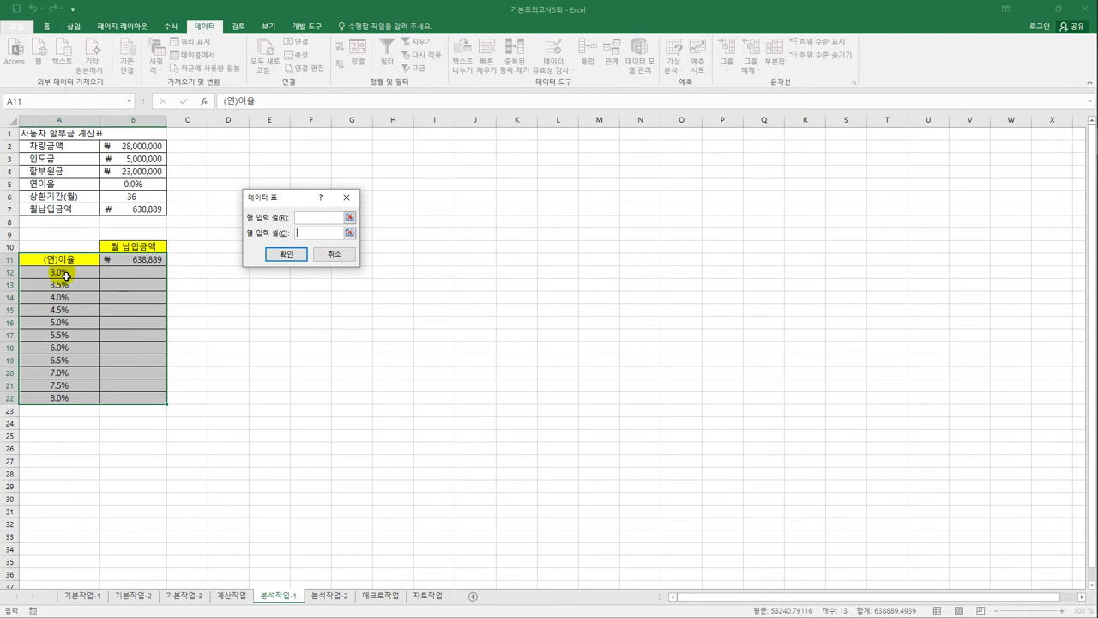
pyautogui.click(132, 185)
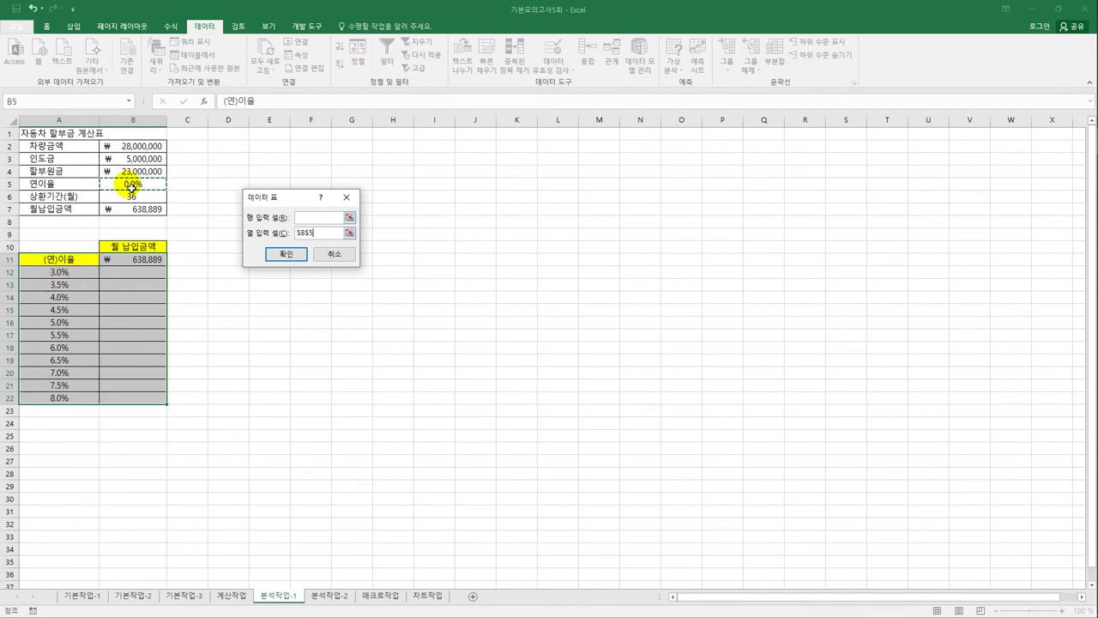
pyautogui.click(289, 254)
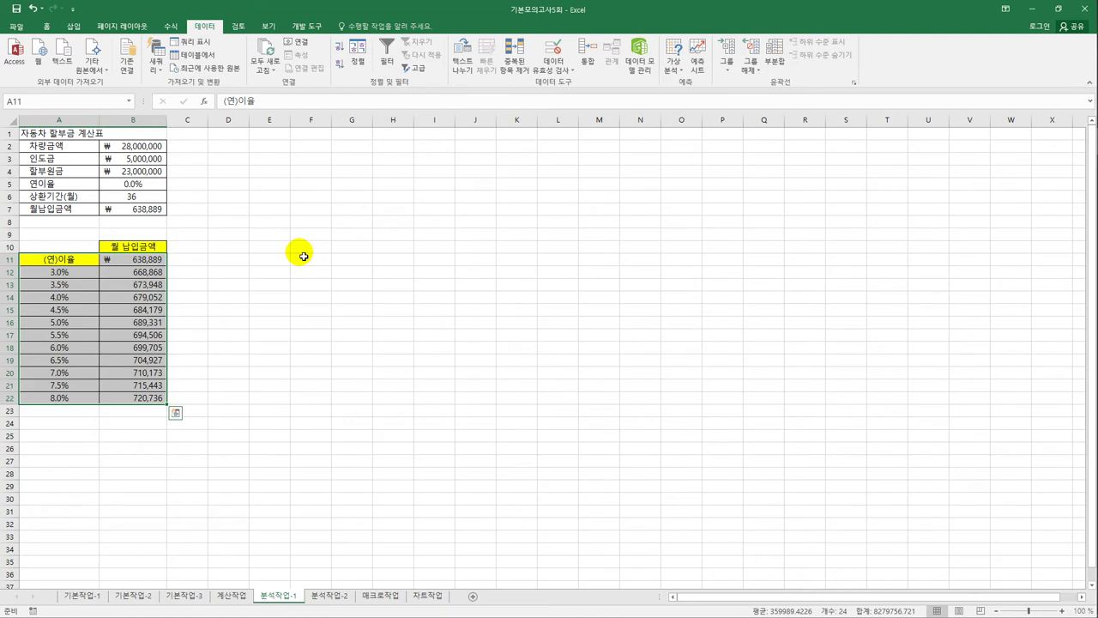
pyautogui.click(299, 420)
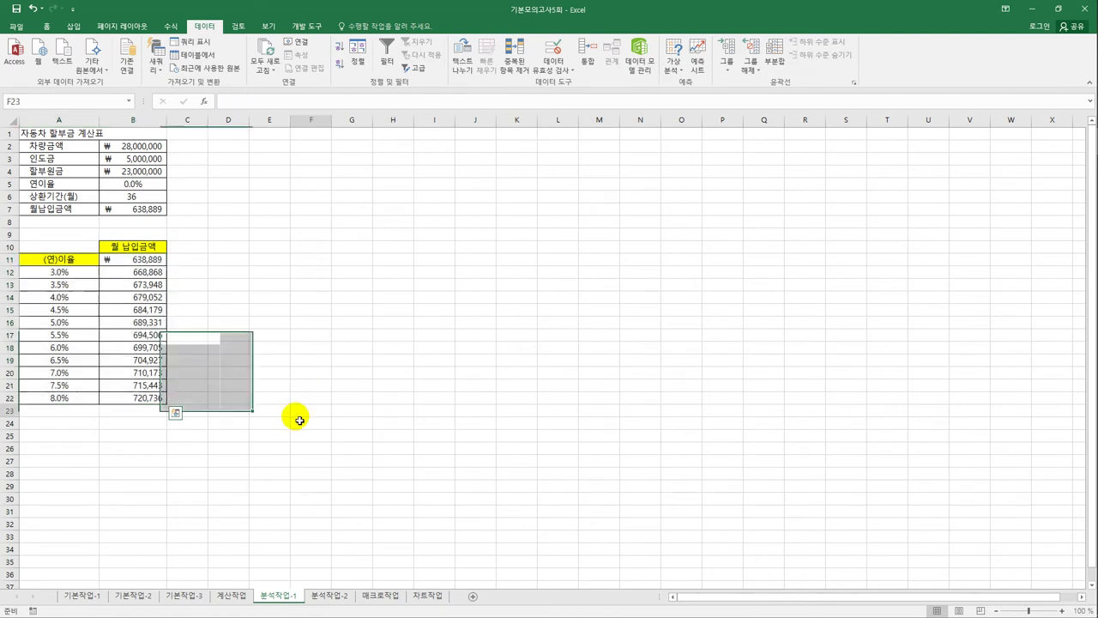
# On the 분석작업-2 sheet, create a pivot table from A3:G12 and place it on the existing worksheet at A18.
pyautogui.click(321, 596)
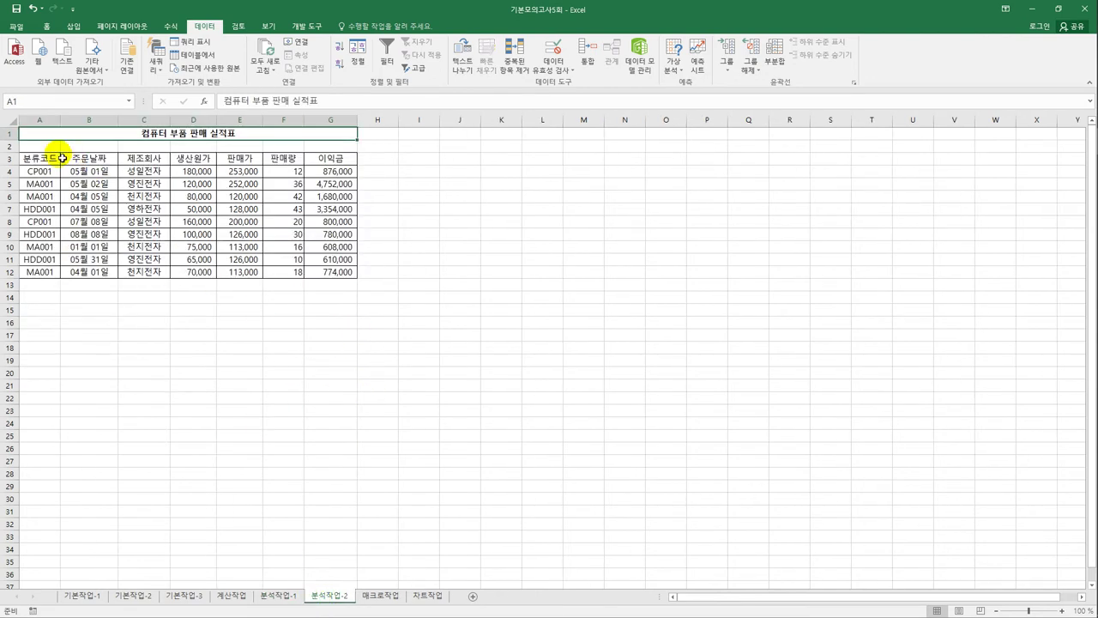
pyautogui.moveTo(47, 158); pyautogui.dragTo(334, 270)
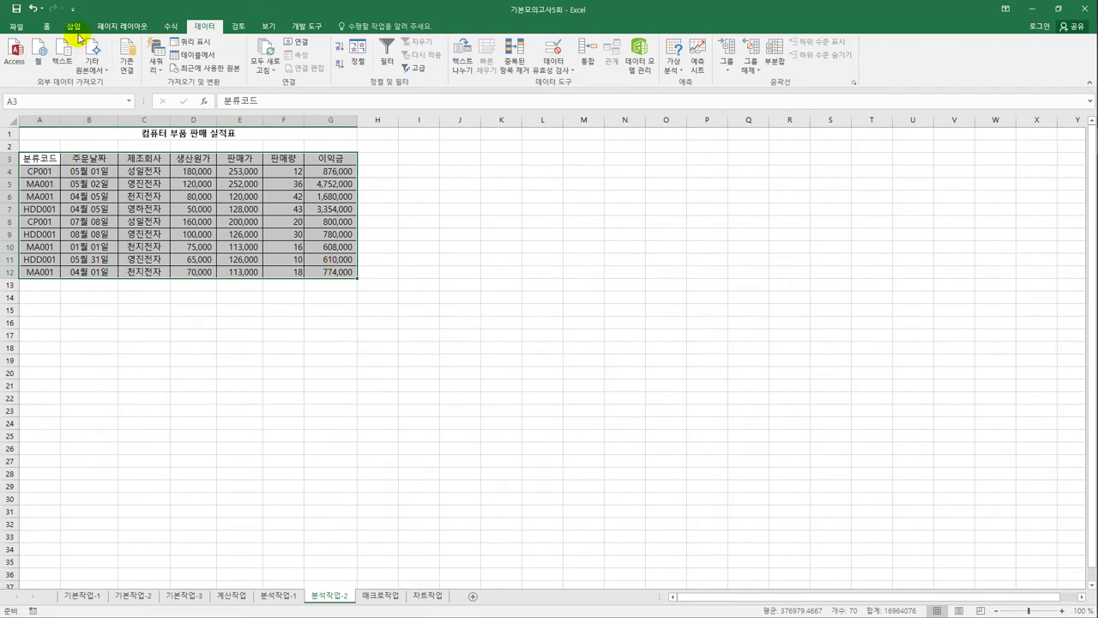
pyautogui.click(74, 26)
pyautogui.click(15, 53)
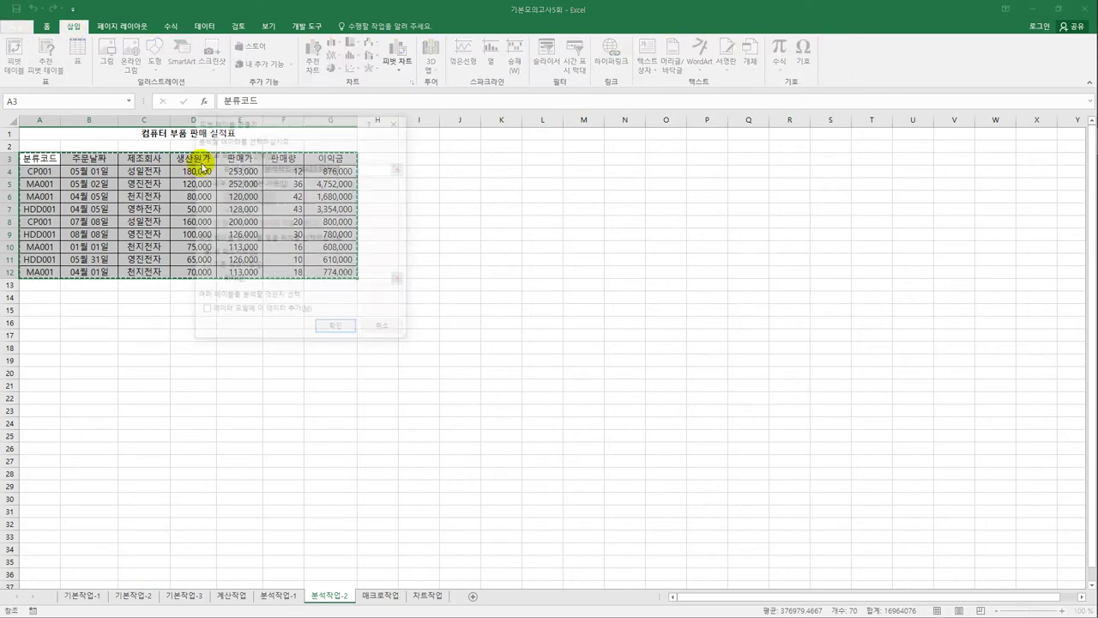
pyautogui.moveTo(326, 118); pyautogui.dragTo(513, 139)
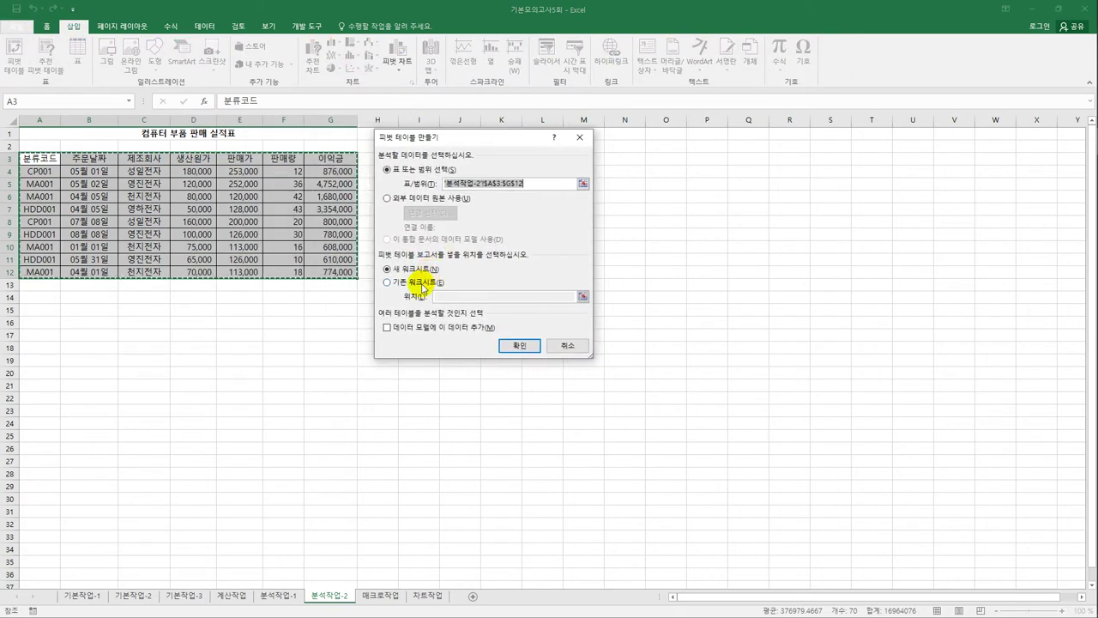
pyautogui.click(423, 283)
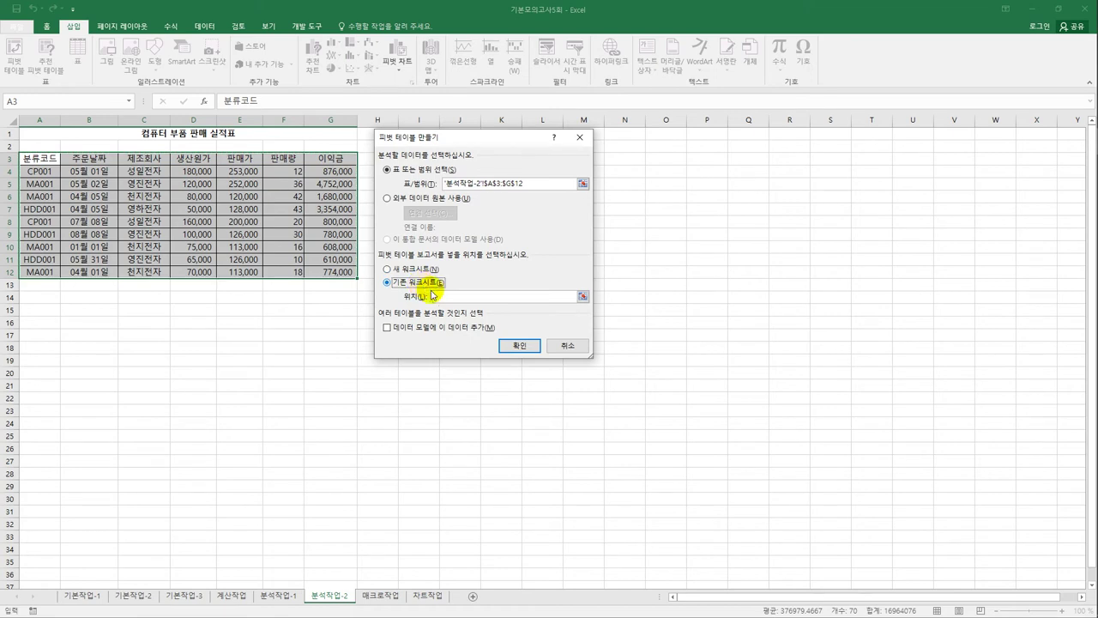
pyautogui.click(434, 296)
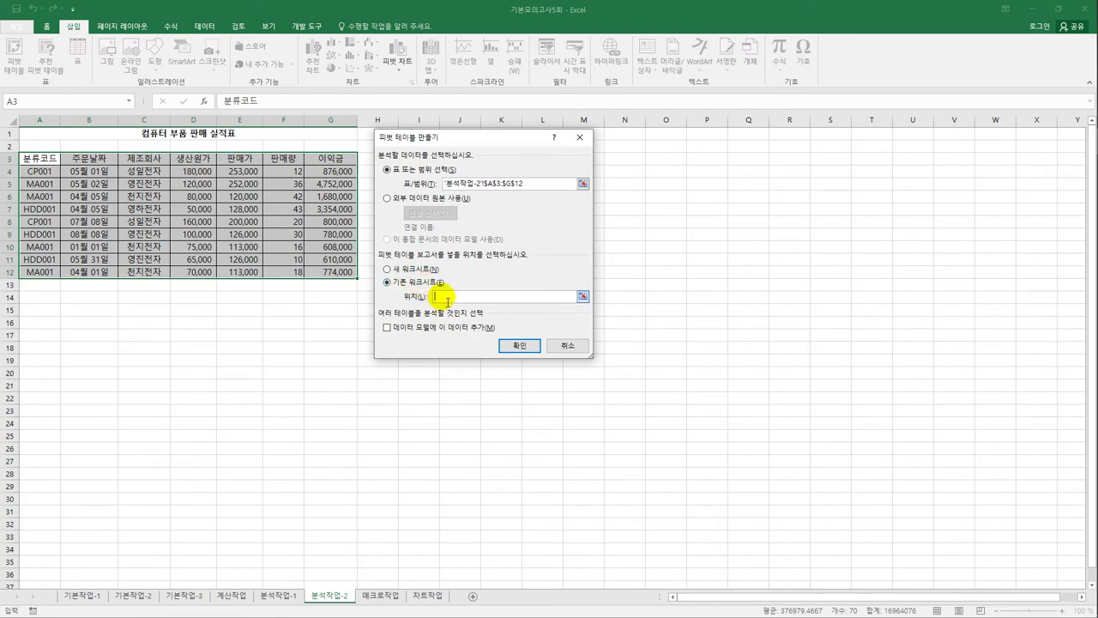
pyautogui.click(40, 354)
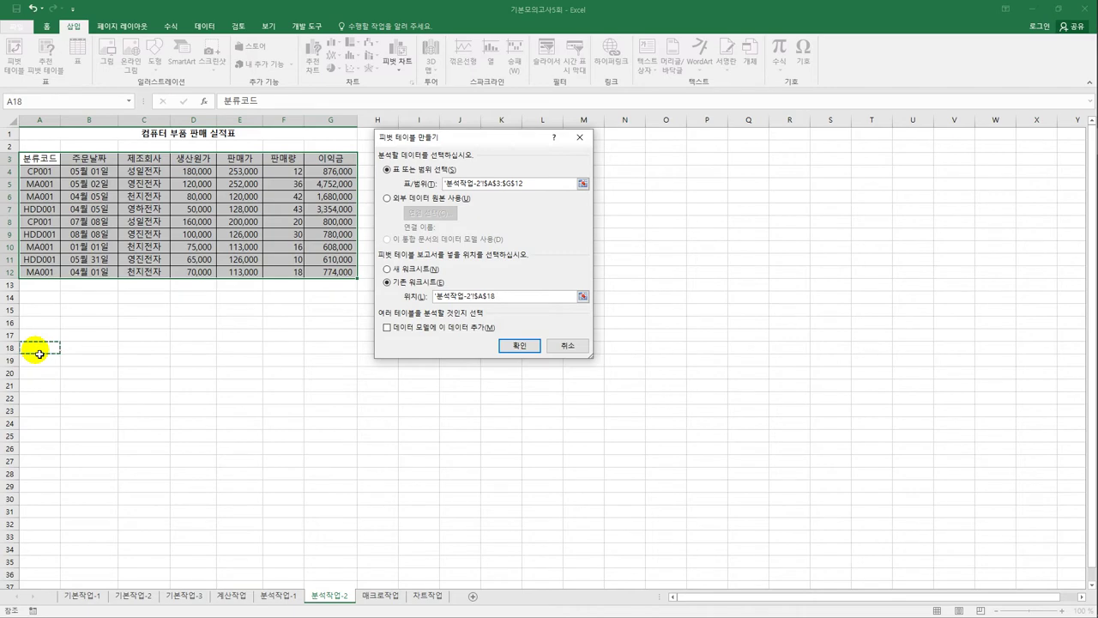
pyautogui.click(519, 345)
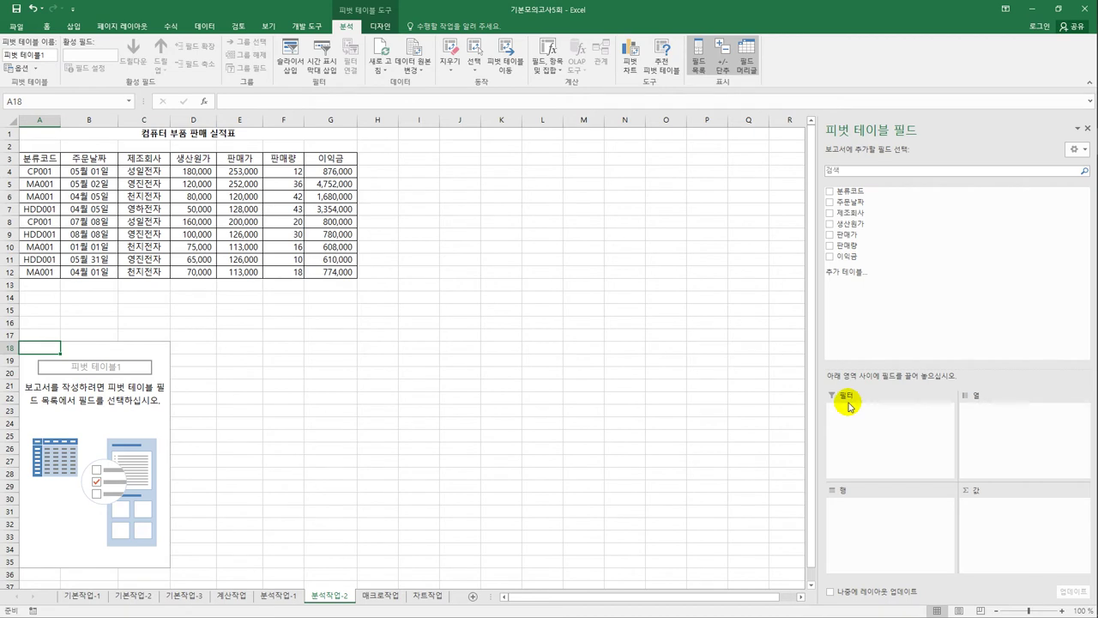
# Lay out the pivot table with 주문날짜 and Σ 값 in rows, 제조회사 in columns, and 생산원가, 판매가 and 이익금 as values.
pyautogui.moveTo(846, 202); pyautogui.dragTo(873, 520)
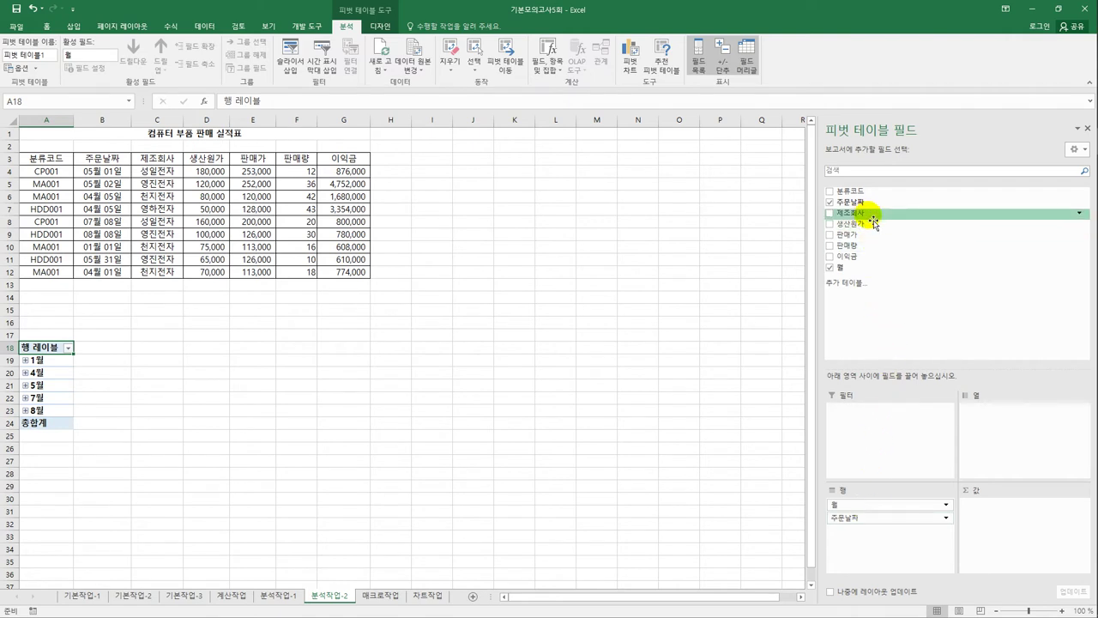
pyautogui.moveTo(873, 222); pyautogui.dragTo(981, 446)
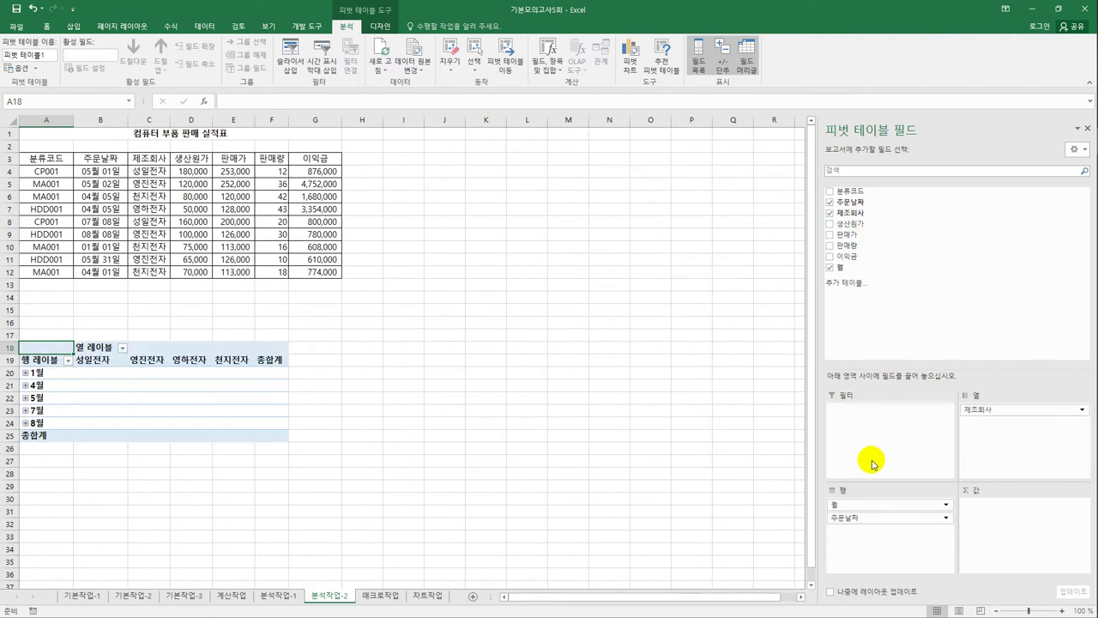
pyautogui.moveTo(864, 225); pyautogui.dragTo(987, 530)
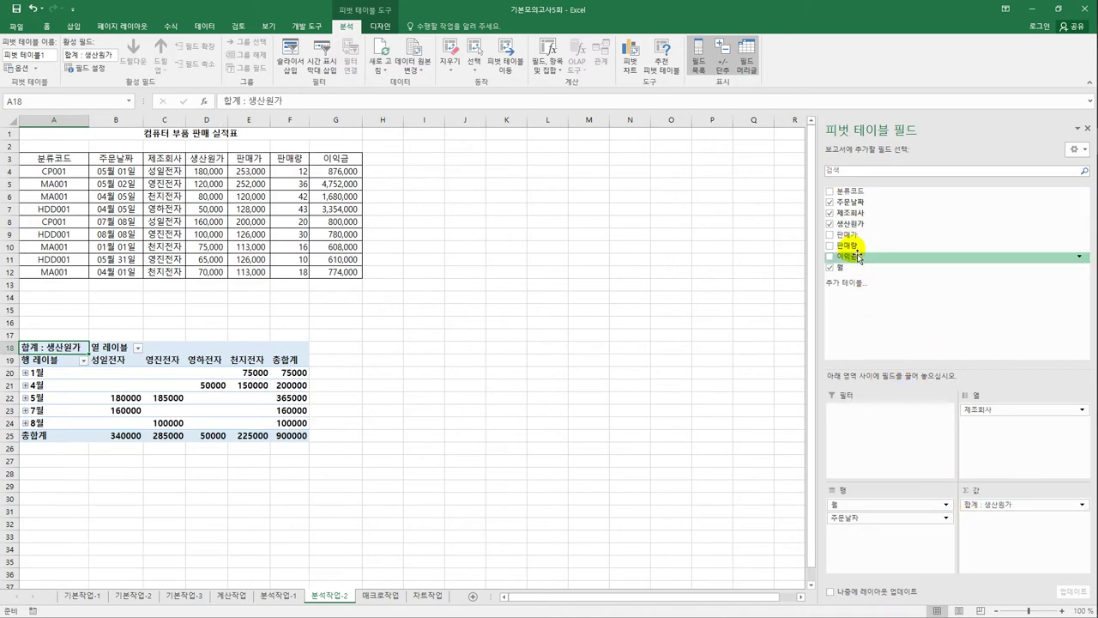
pyautogui.moveTo(857, 244); pyautogui.dragTo(994, 537)
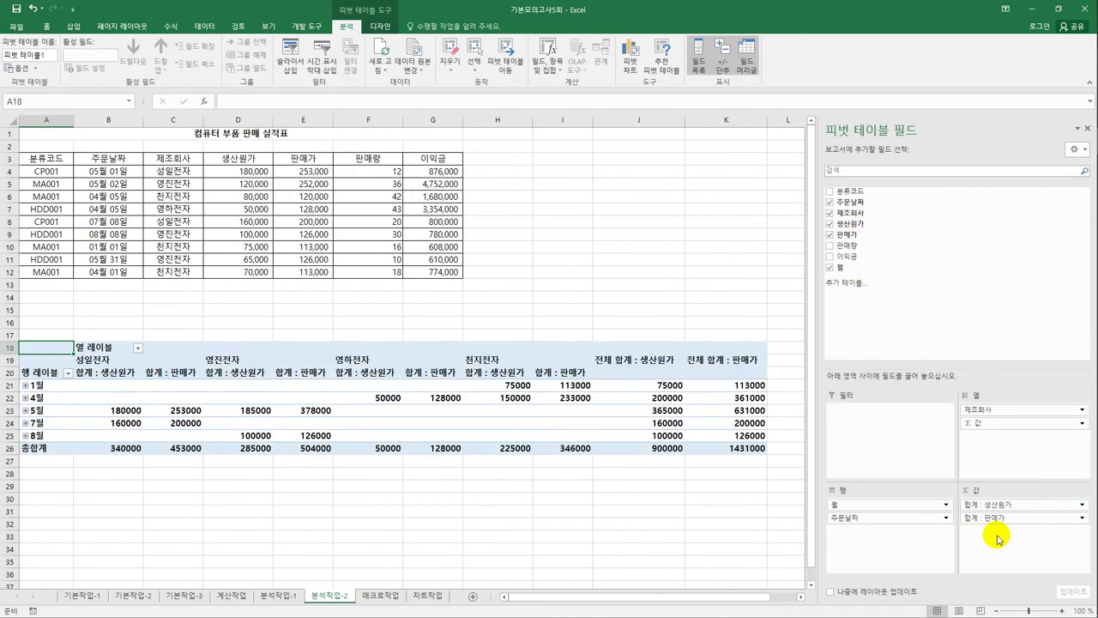
pyautogui.moveTo(935, 251); pyautogui.dragTo(982, 546)
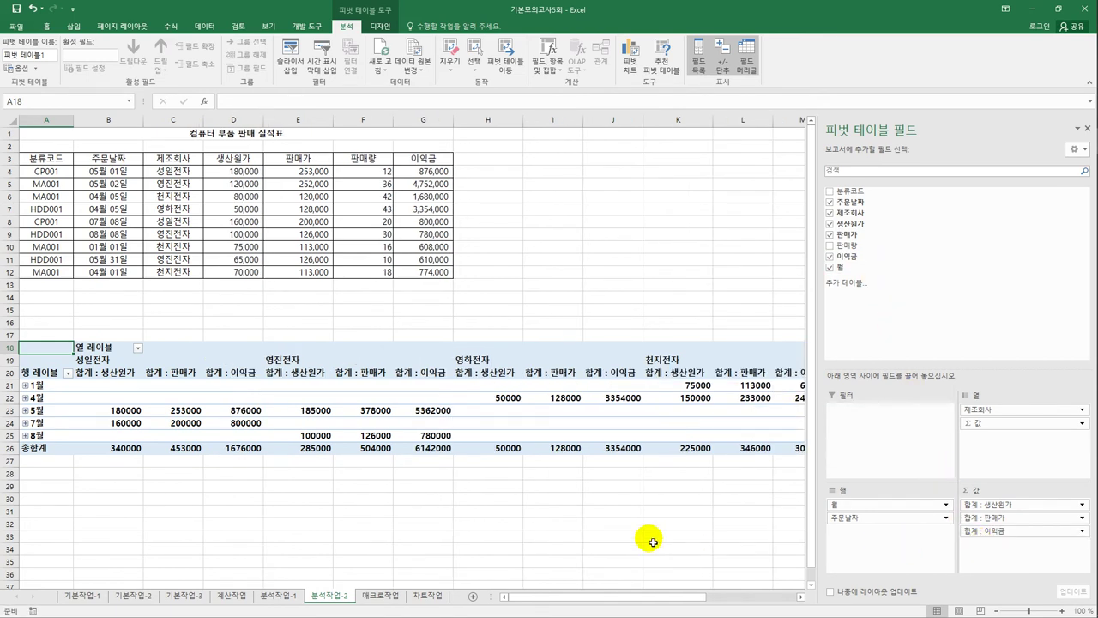
pyautogui.moveTo(985, 426); pyautogui.dragTo(896, 543)
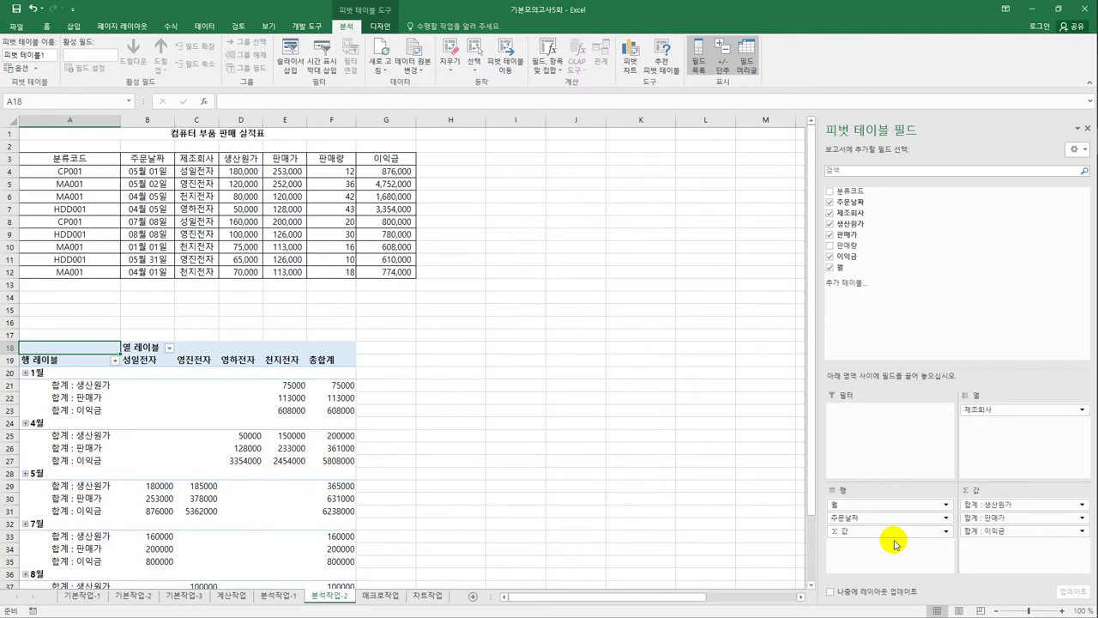
# Set the pivot table's report layout to outline form (개요 형식으로 표시).
pyautogui.scroll(-4, 419, 429)
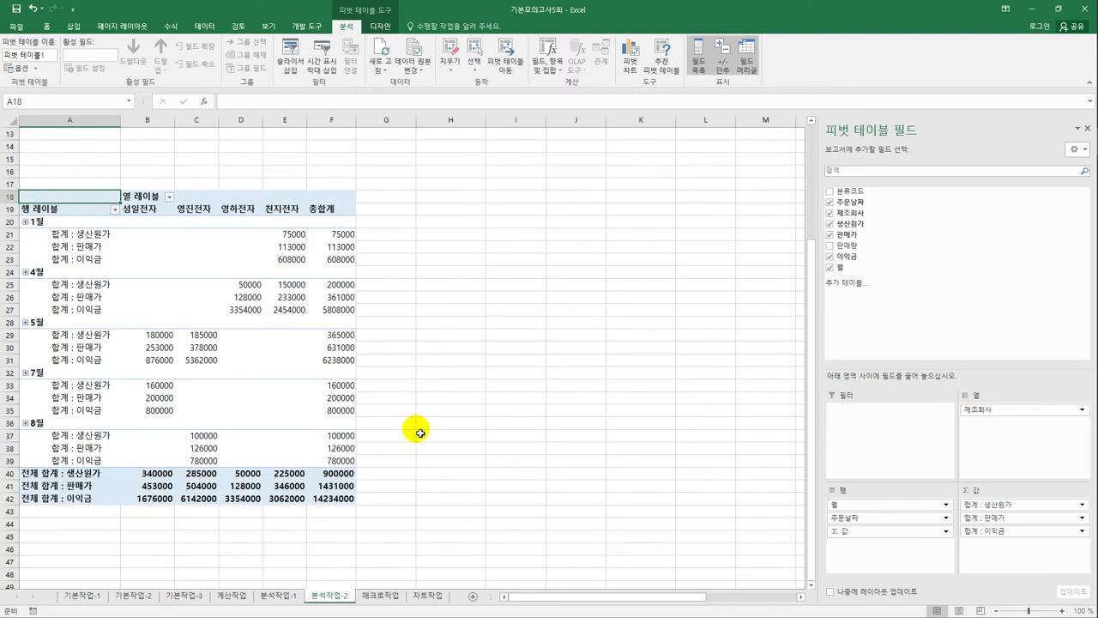
pyautogui.click(380, 25)
pyautogui.click(71, 62)
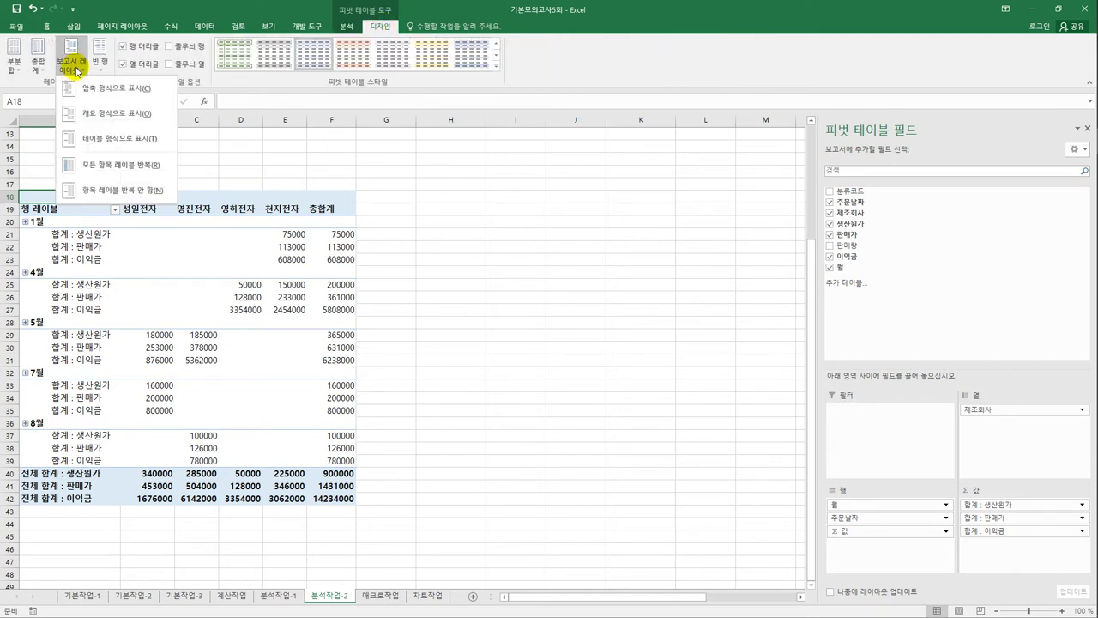
pyautogui.click(93, 112)
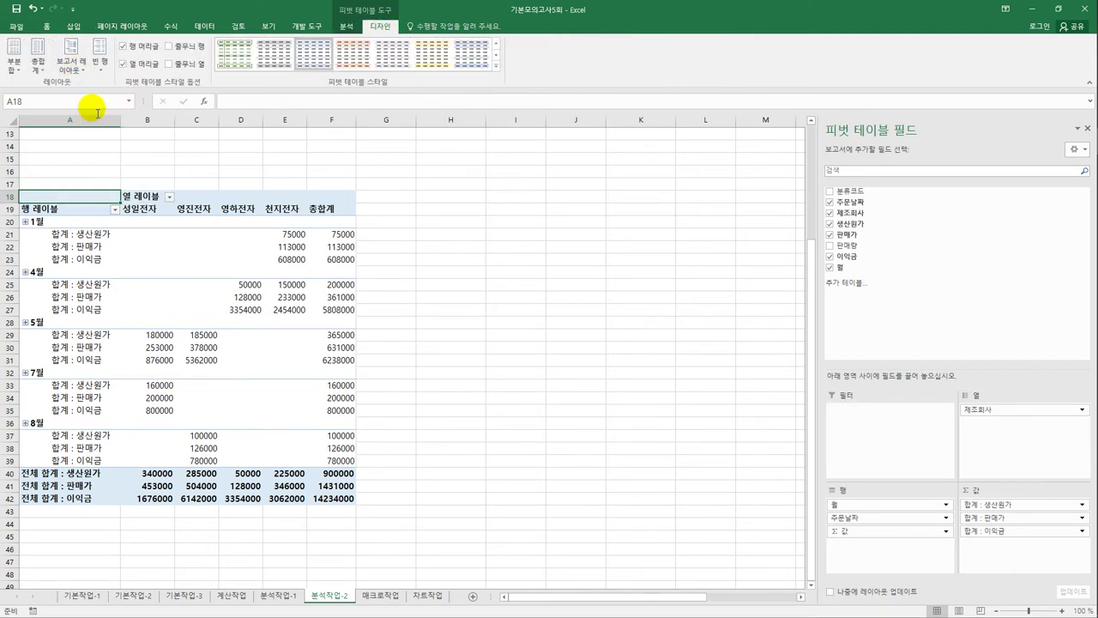
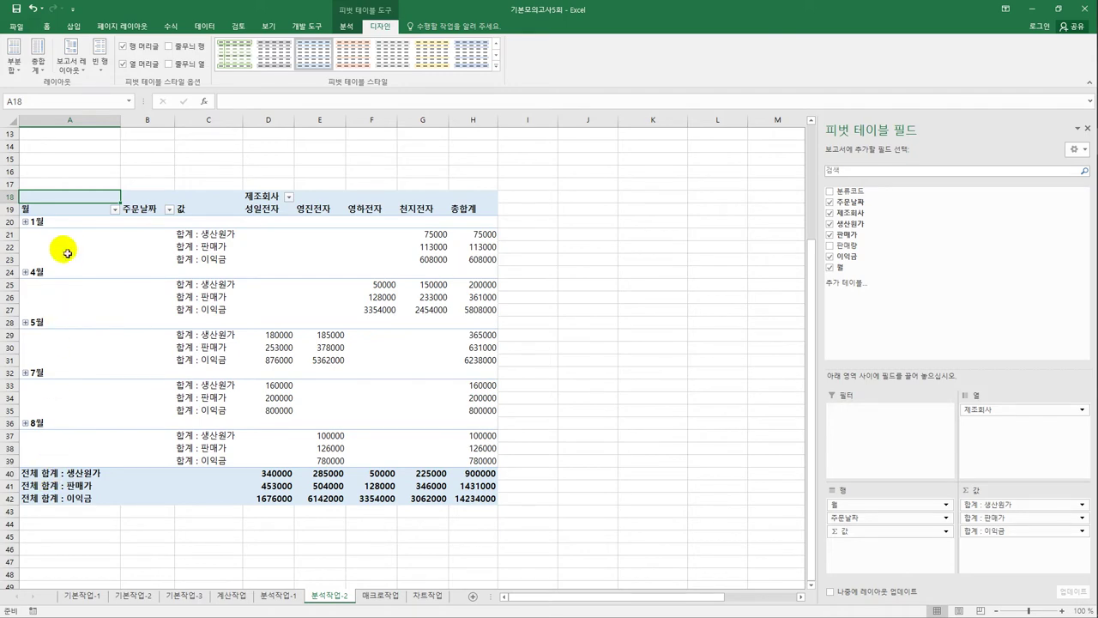
# Group the pivot table's order dates by month (월) only, without the day unit.
pyautogui.scroll(-1, 80, 300)
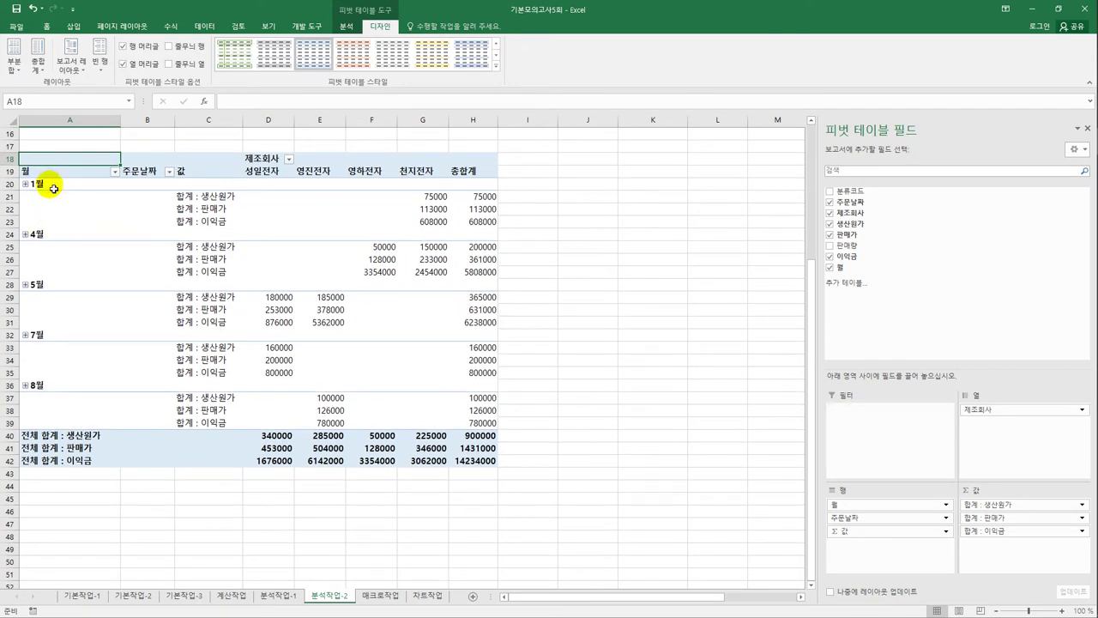
pyautogui.click(52, 184)
pyautogui.rightClick(50, 183)
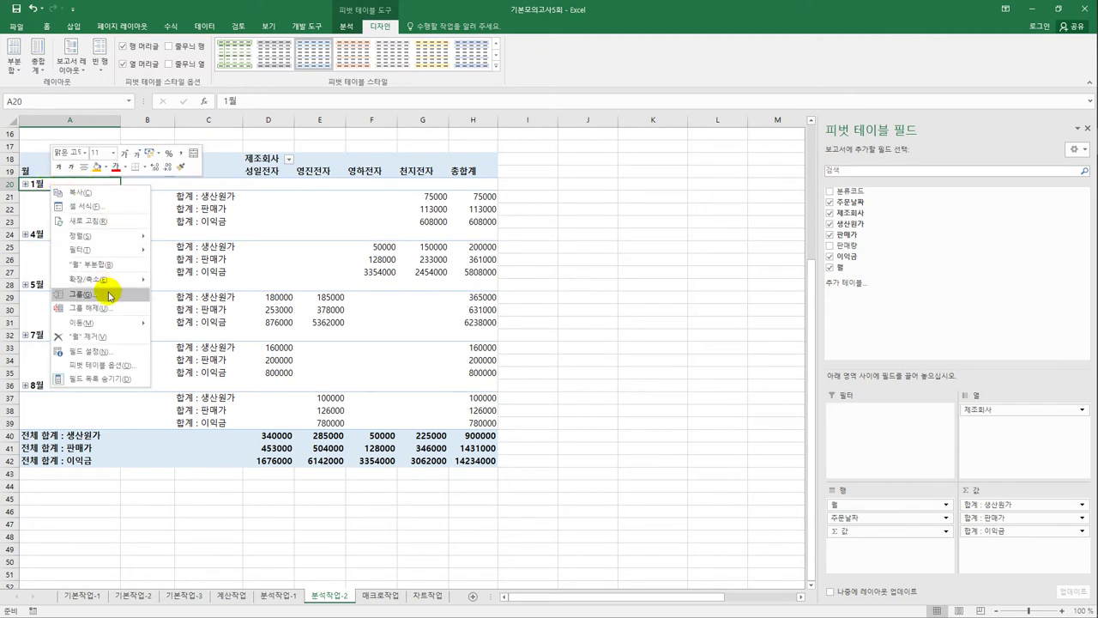
pyautogui.click(110, 296)
pyautogui.click(101, 298)
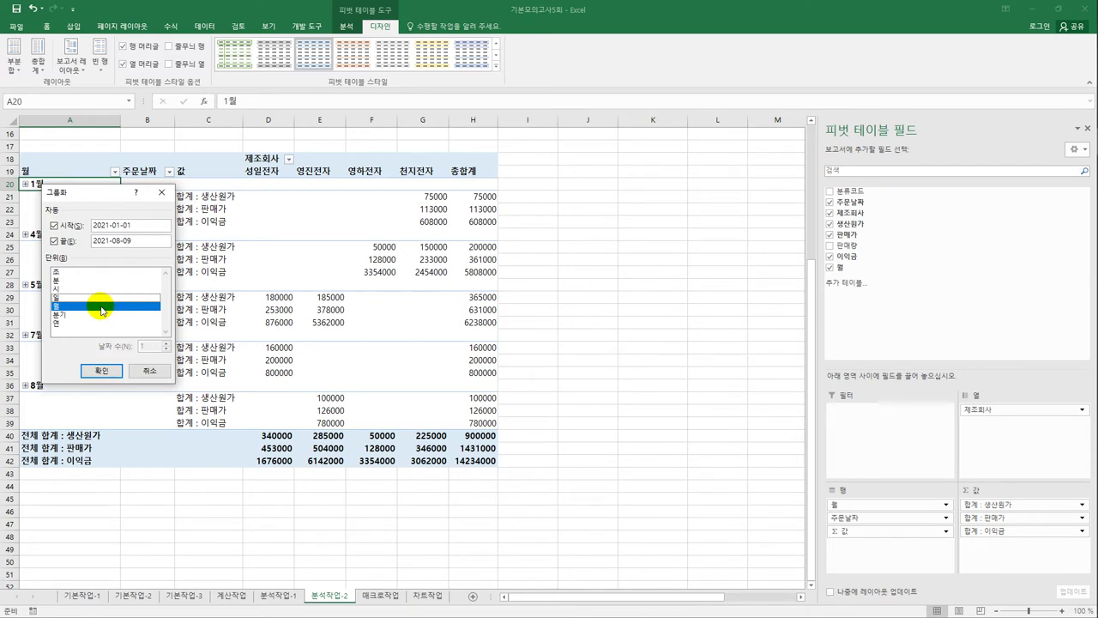
pyautogui.click(101, 369)
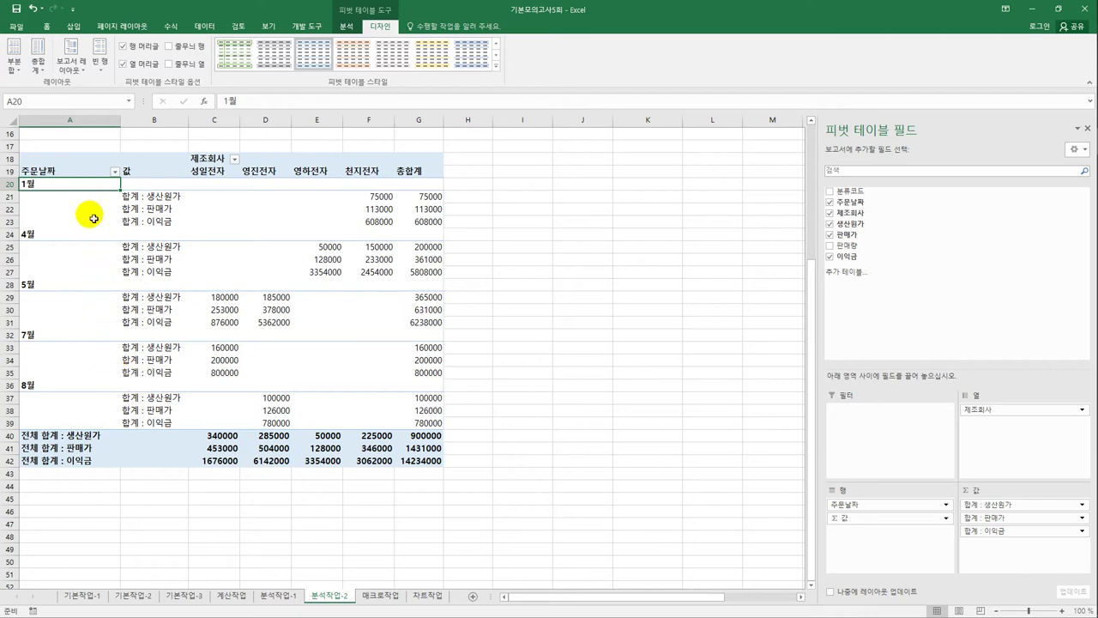
# In the pivot table options, turn off the row and column grand totals and display * in empty cells.
pyautogui.rightClick(91, 190)
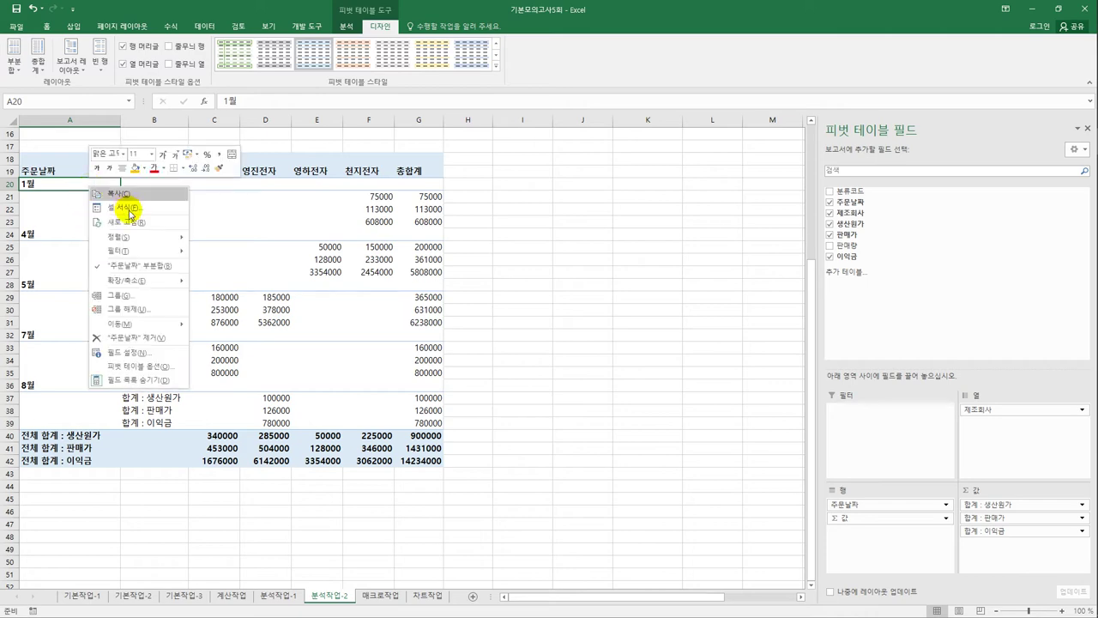
pyautogui.click(152, 367)
pyautogui.moveTo(175, 217); pyautogui.dragTo(562, 164)
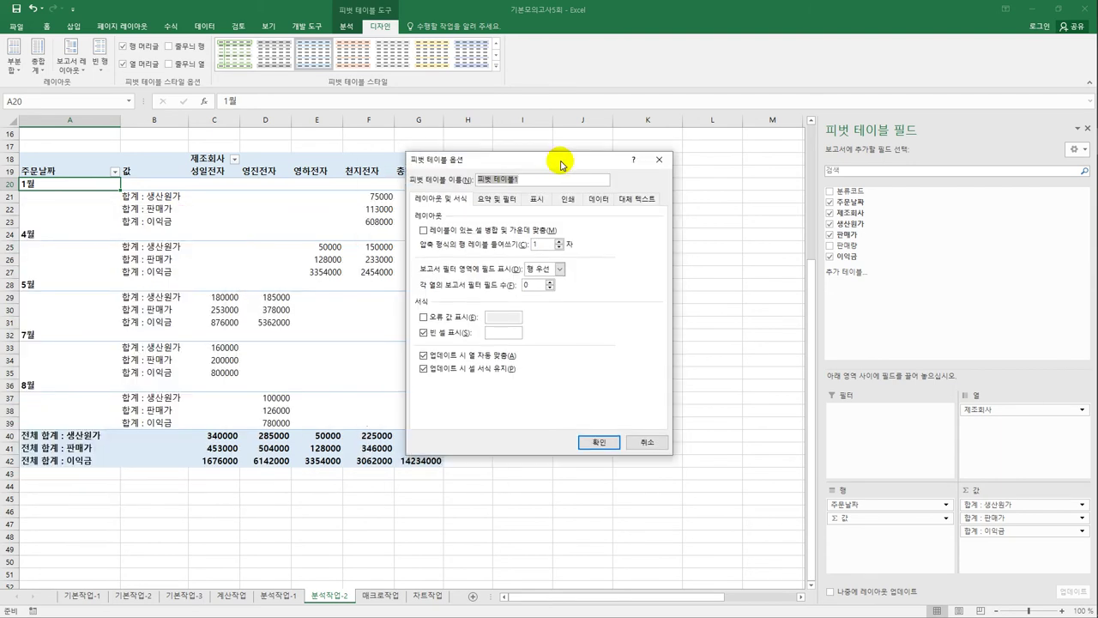
pyautogui.click(485, 199)
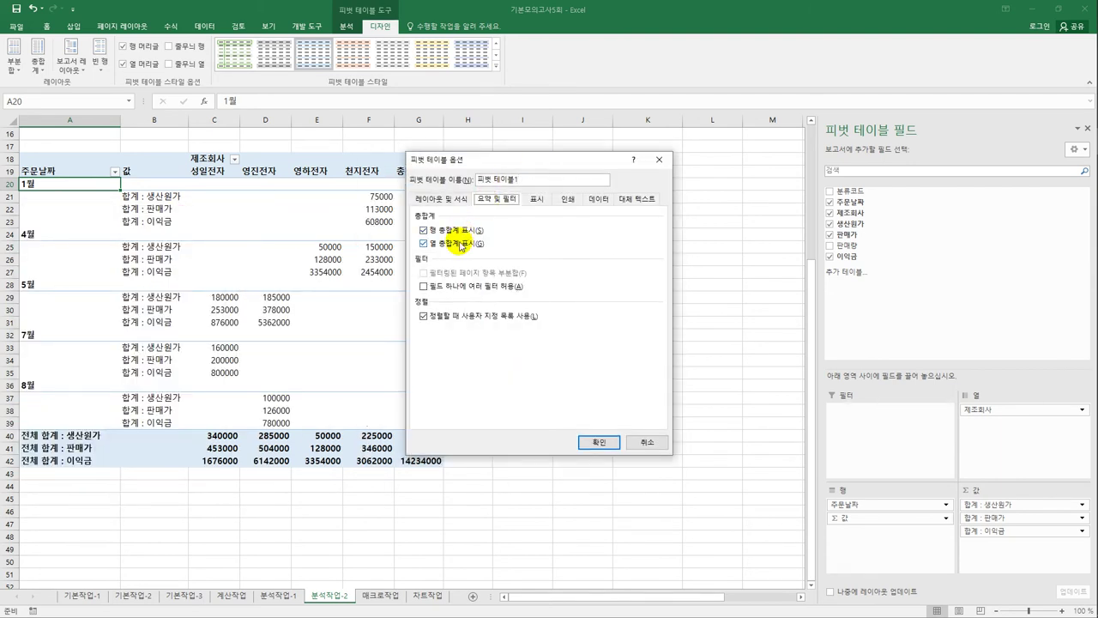
pyautogui.click(462, 245)
pyautogui.click(461, 234)
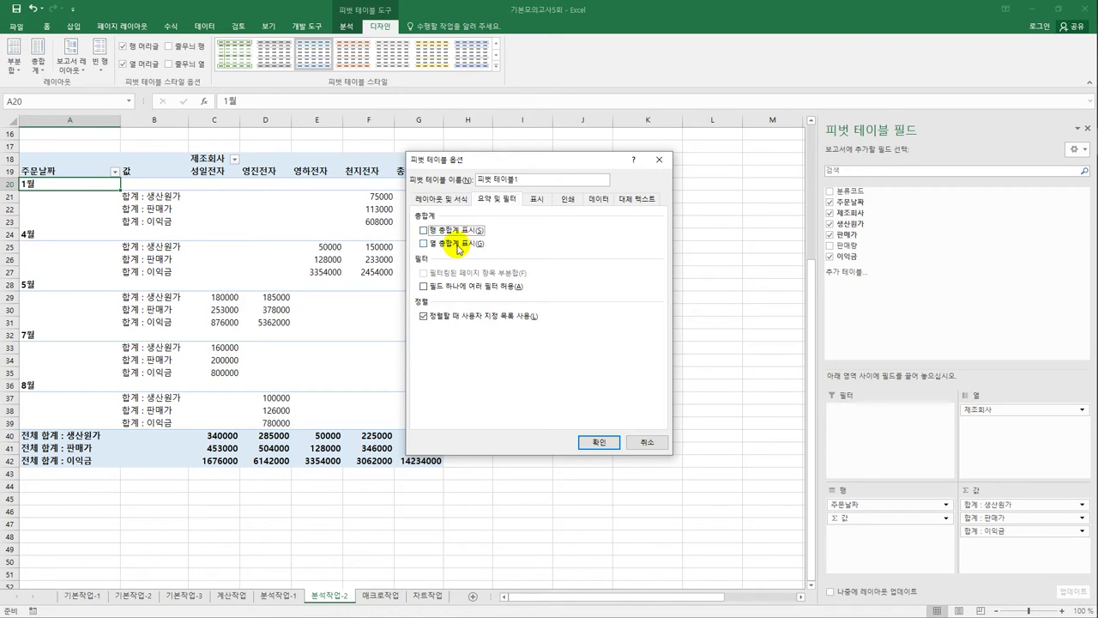
pyautogui.click(450, 203)
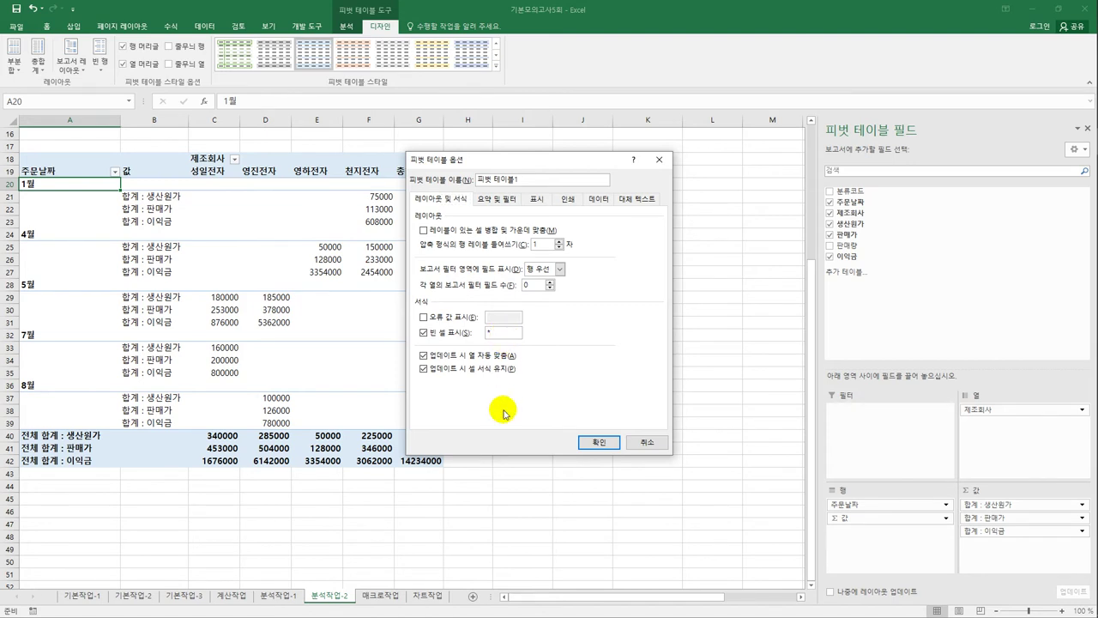
pyautogui.click(598, 442)
pyautogui.click(549, 450)
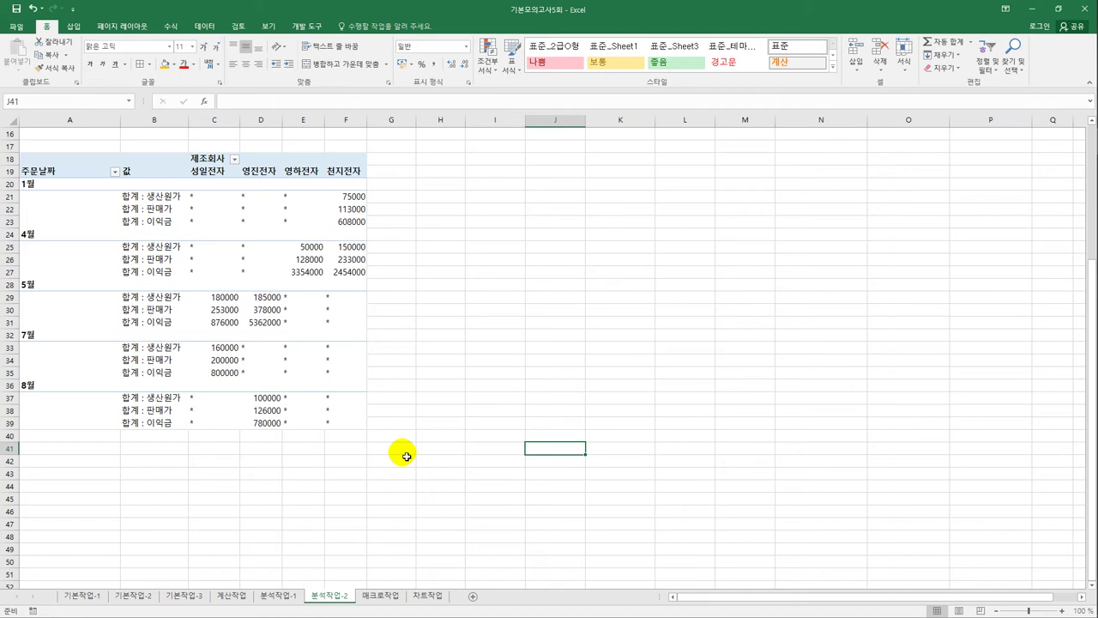
# On the 매크로작업 sheet, start recording a macro named 합계계산 in the current workbook.
pyautogui.click(382, 593)
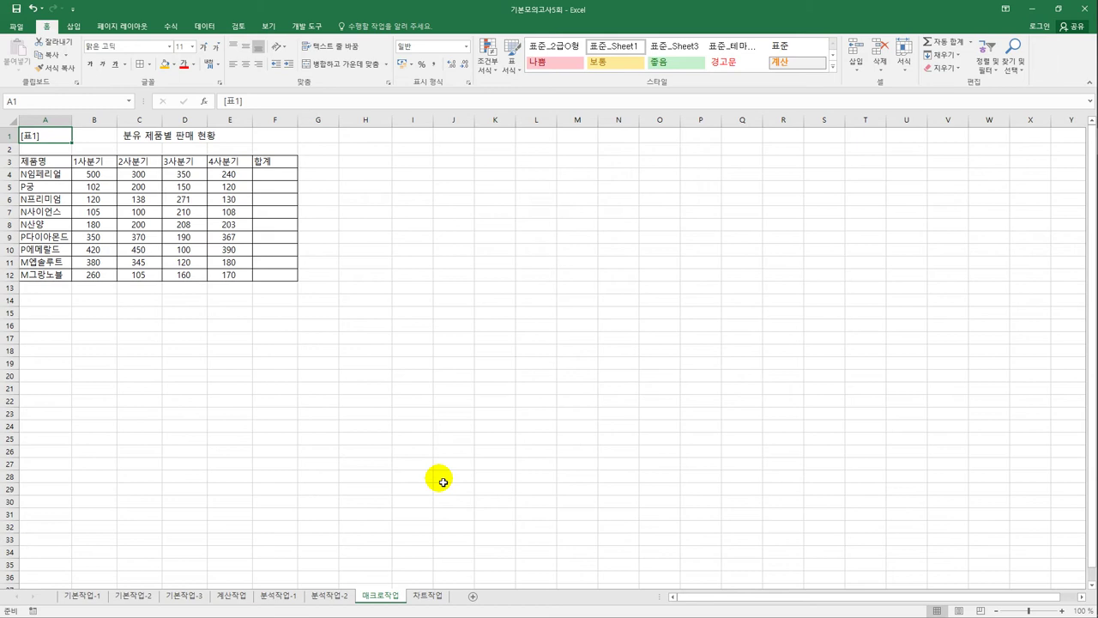
pyautogui.click(421, 240)
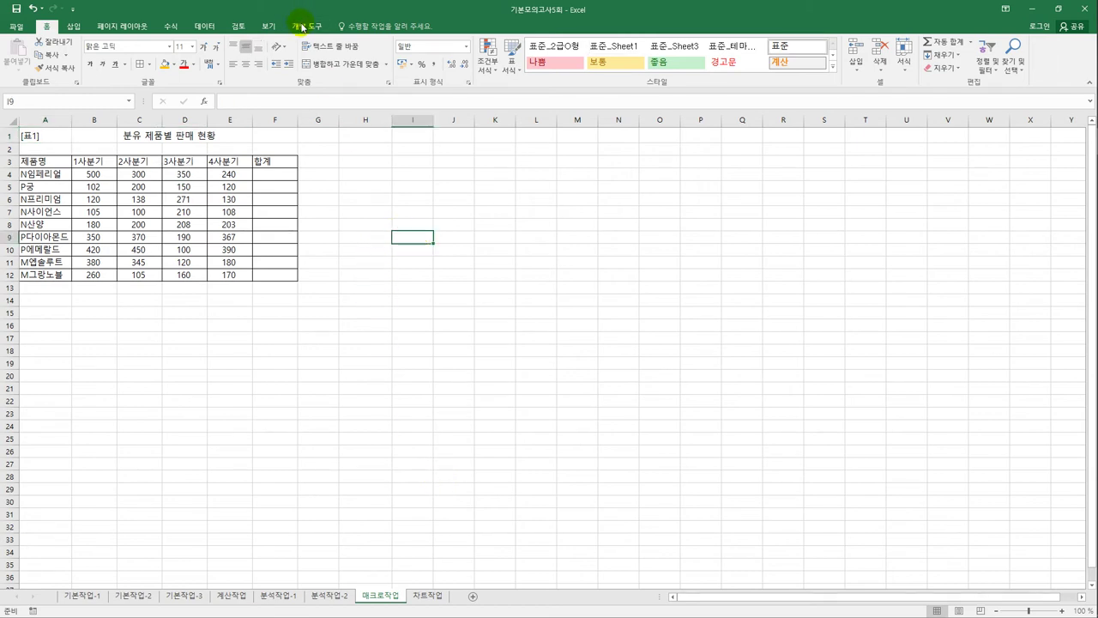
pyautogui.click(305, 26)
pyautogui.click(81, 41)
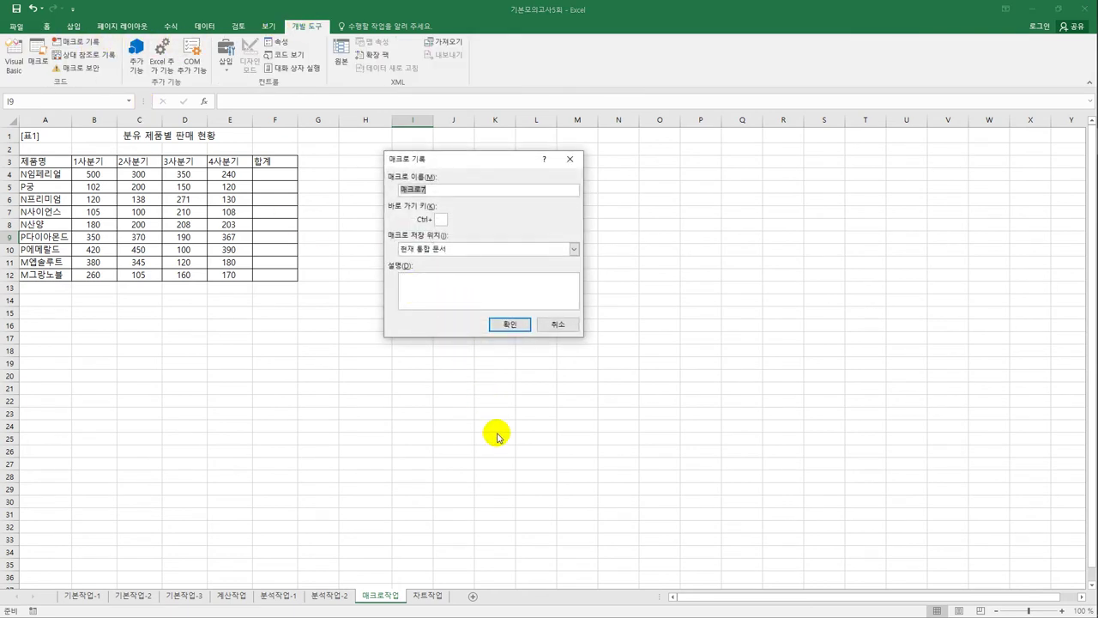
pyautogui.write('합계계산')
pyautogui.click(506, 324)
# Fill the 합계 column F4:F12 with AutoSum totals of the four quarters and stop the macro recording.
pyautogui.click(267, 179)
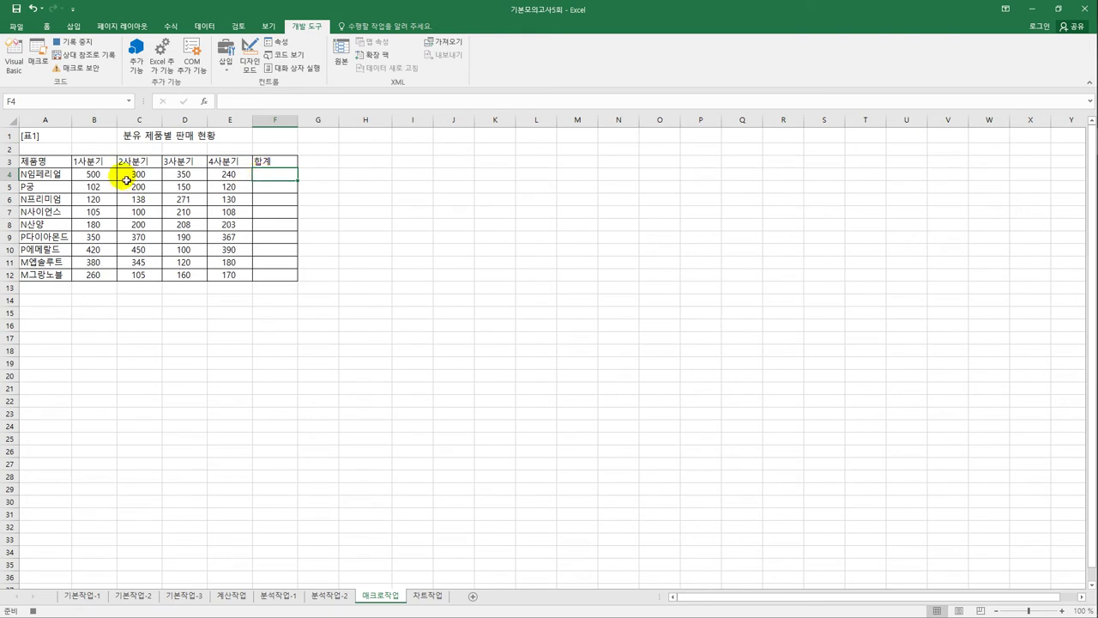
pyautogui.moveTo(101, 176); pyautogui.dragTo(267, 279)
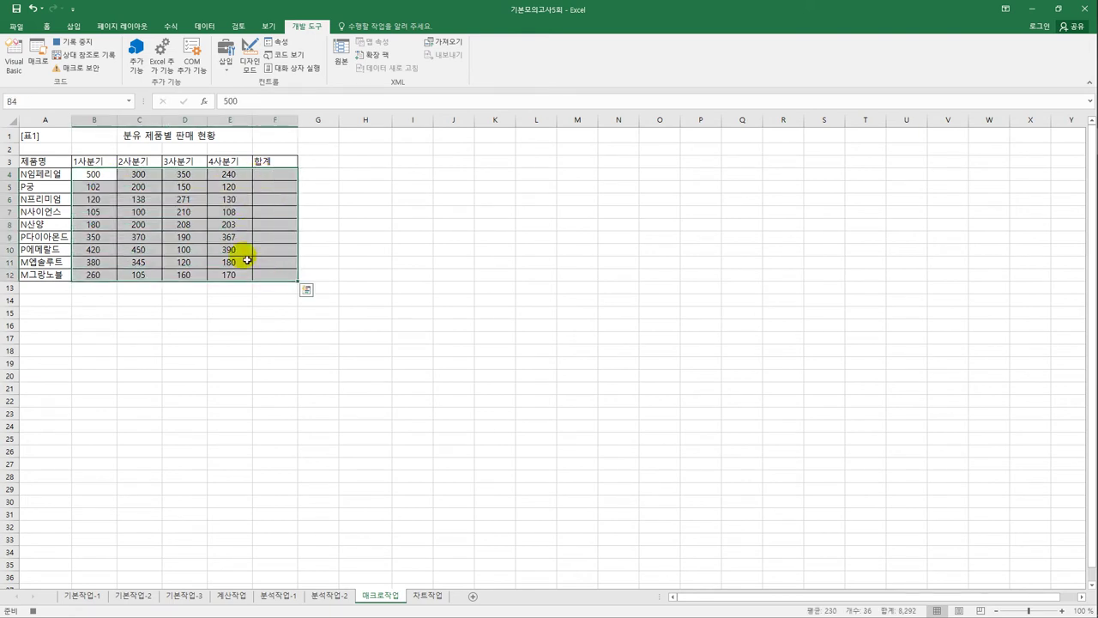
pyautogui.click(170, 26)
pyautogui.click(48, 47)
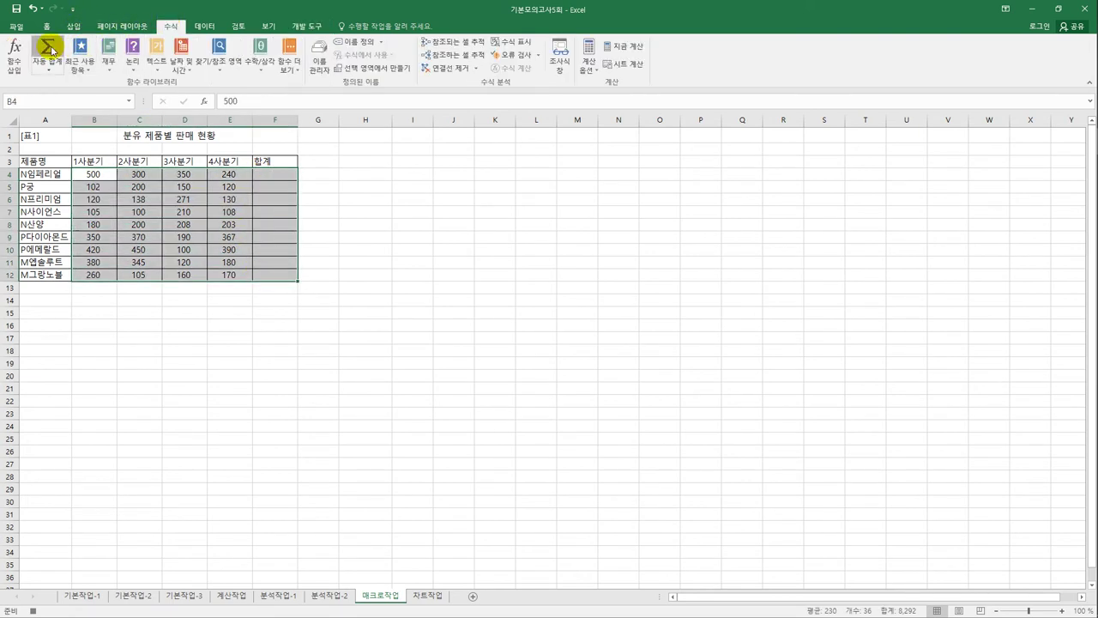
pyautogui.click(284, 172)
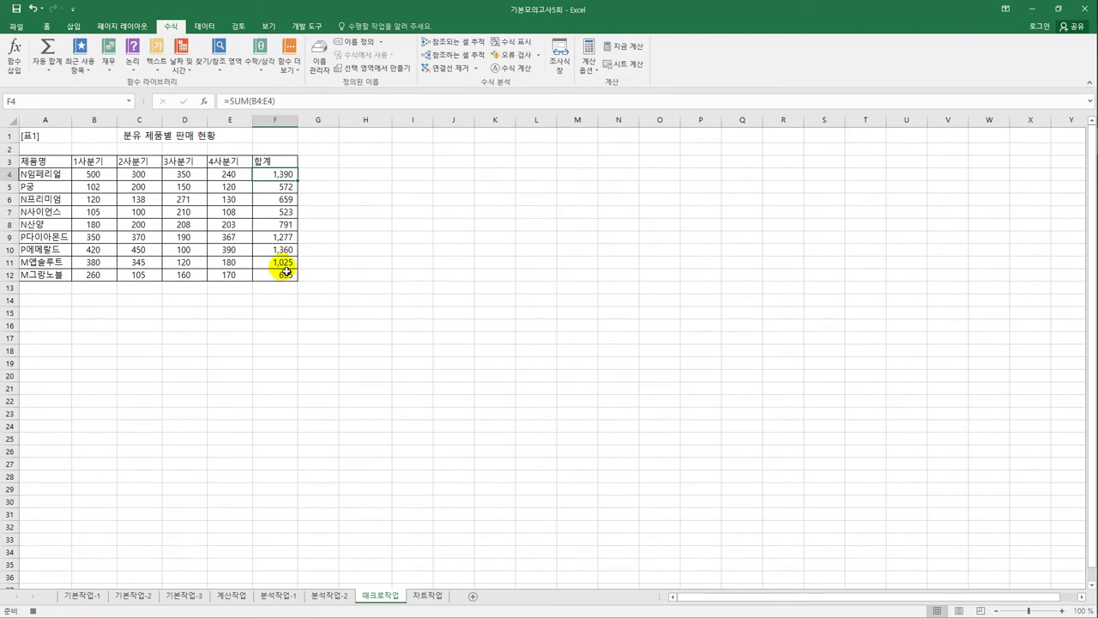
pyautogui.click(297, 27)
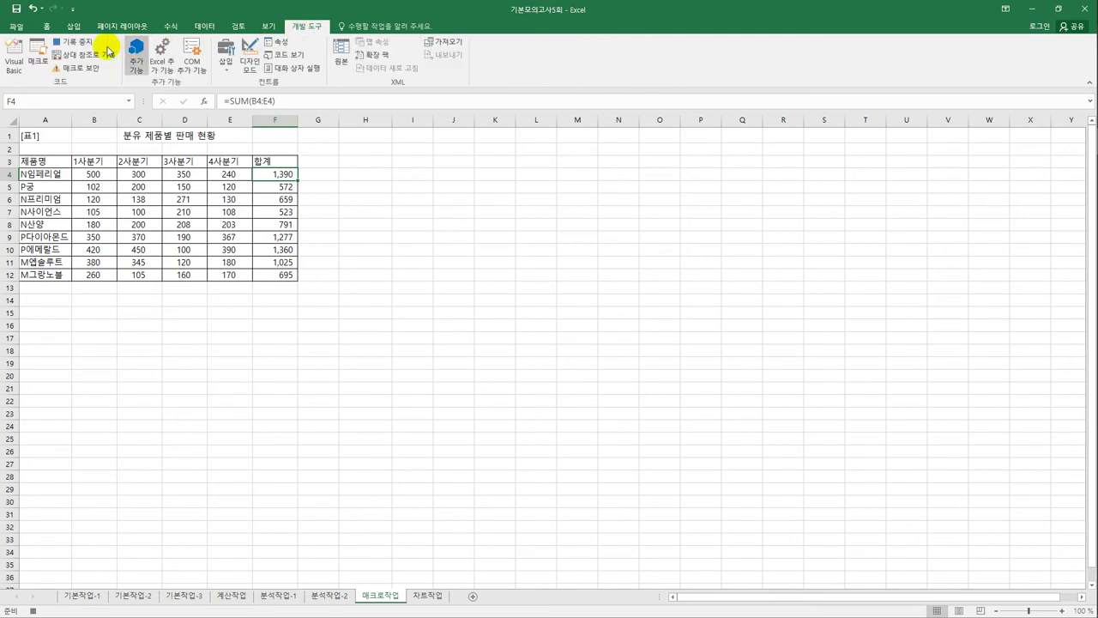
pyautogui.click(73, 41)
pyautogui.click(381, 326)
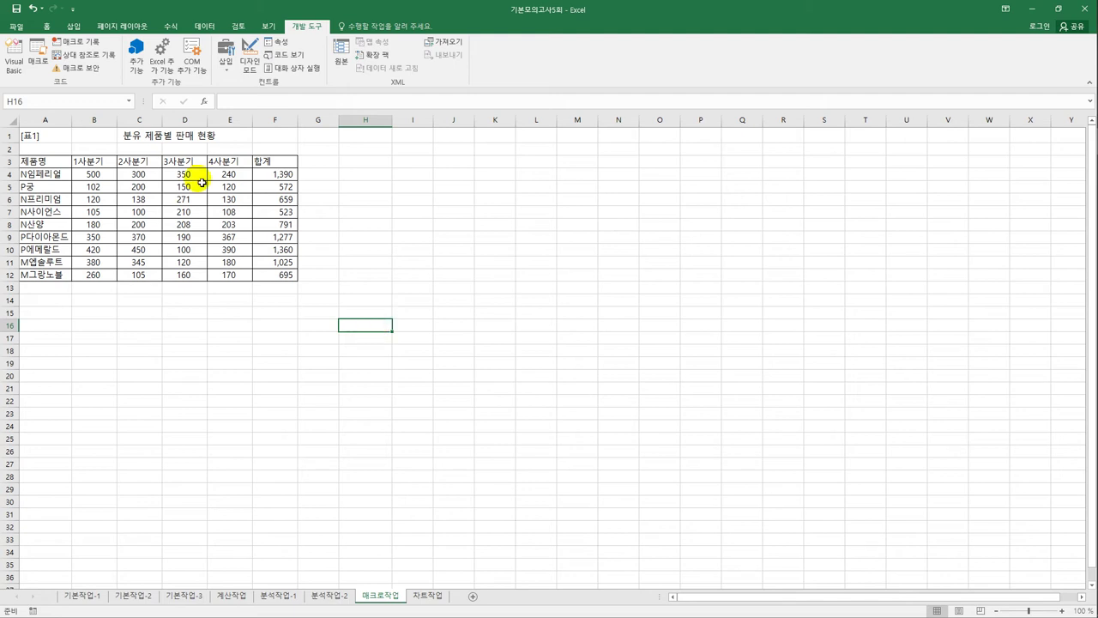
# Insert an ellipse shape fitted over cells H3:H6 and label it 합계.
pyautogui.click(69, 29)
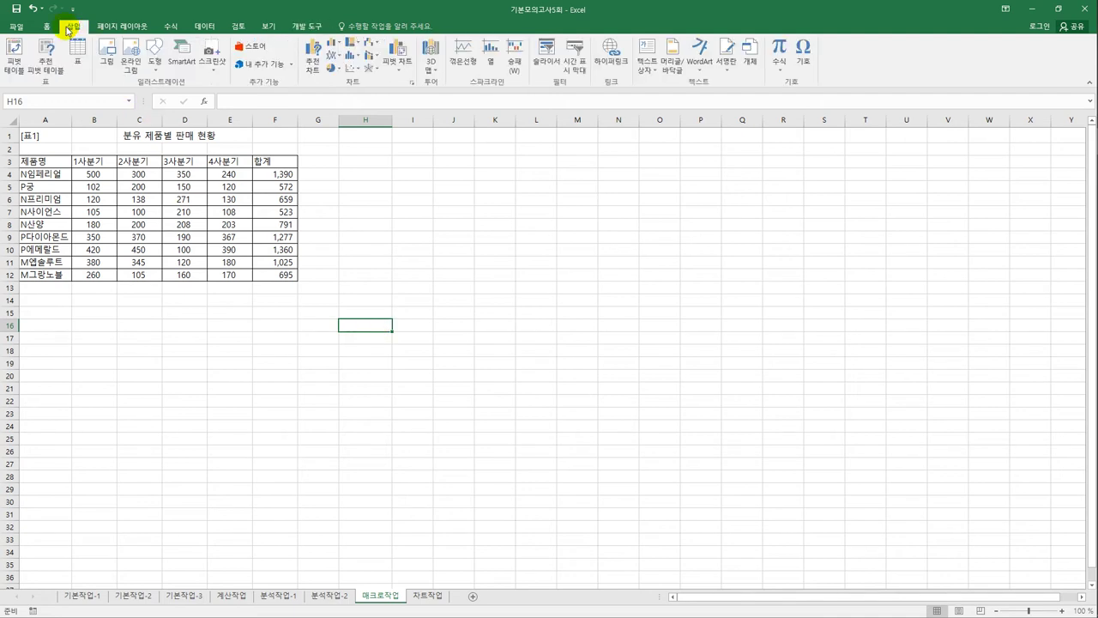
pyautogui.click(154, 55)
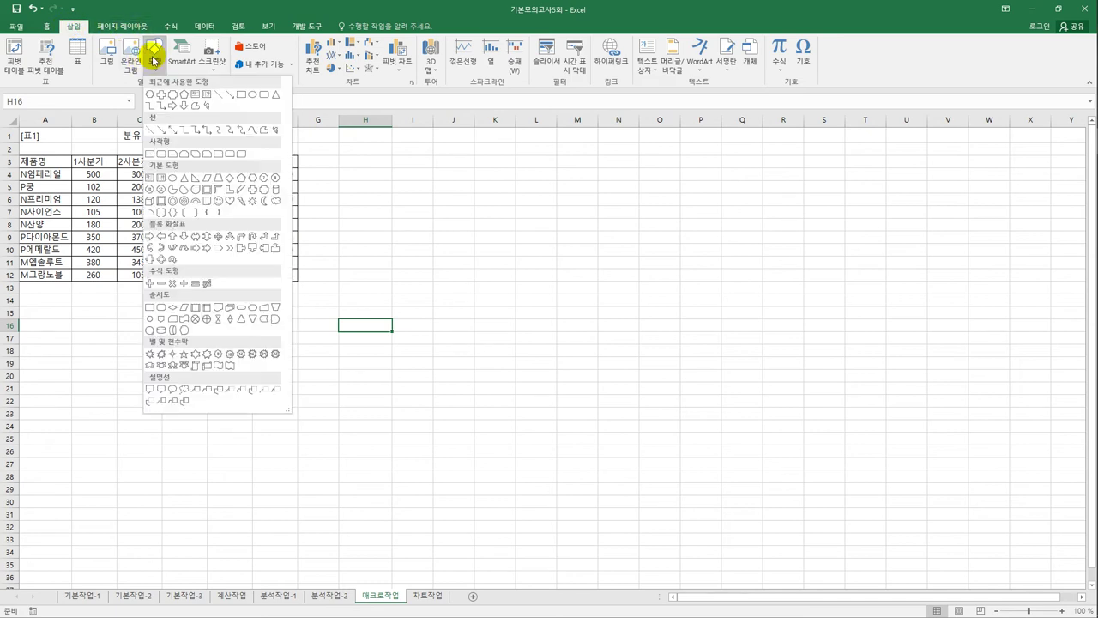
pyautogui.click(175, 181)
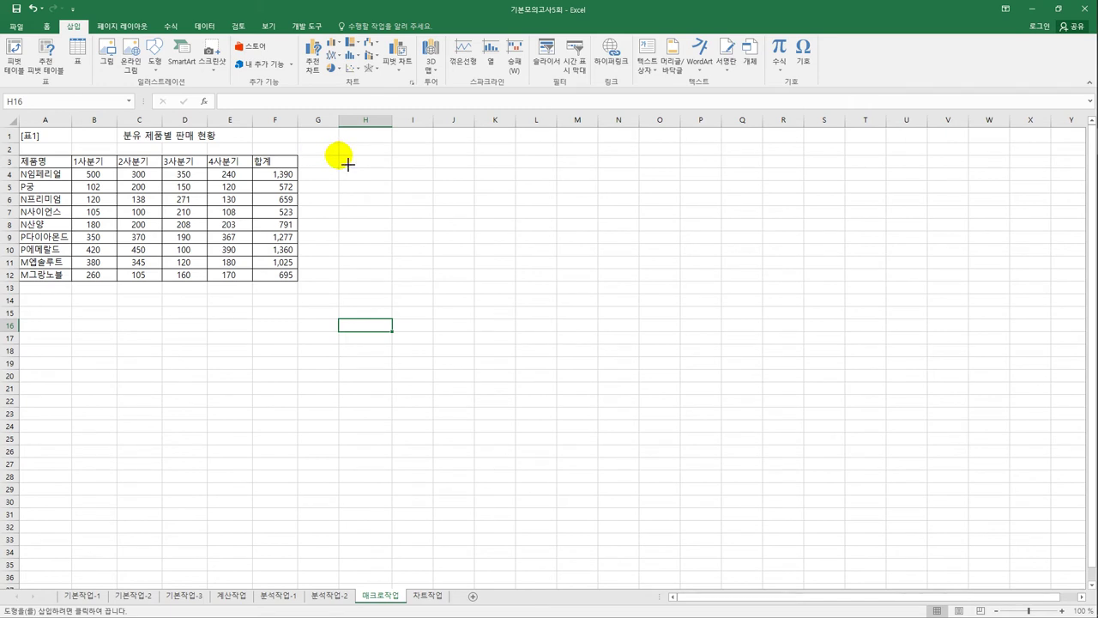
pyautogui.moveTo(348, 163); pyautogui.dragTo(368, 204)
pyautogui.moveTo(417, 164); pyautogui.dragTo(413, 203)
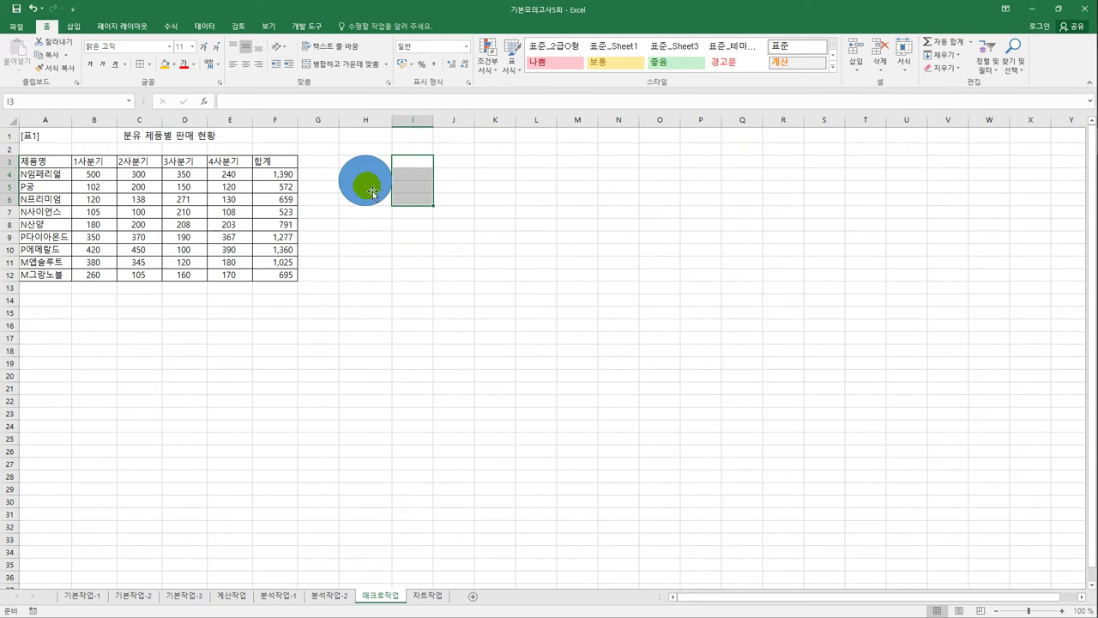
pyautogui.click(364, 190)
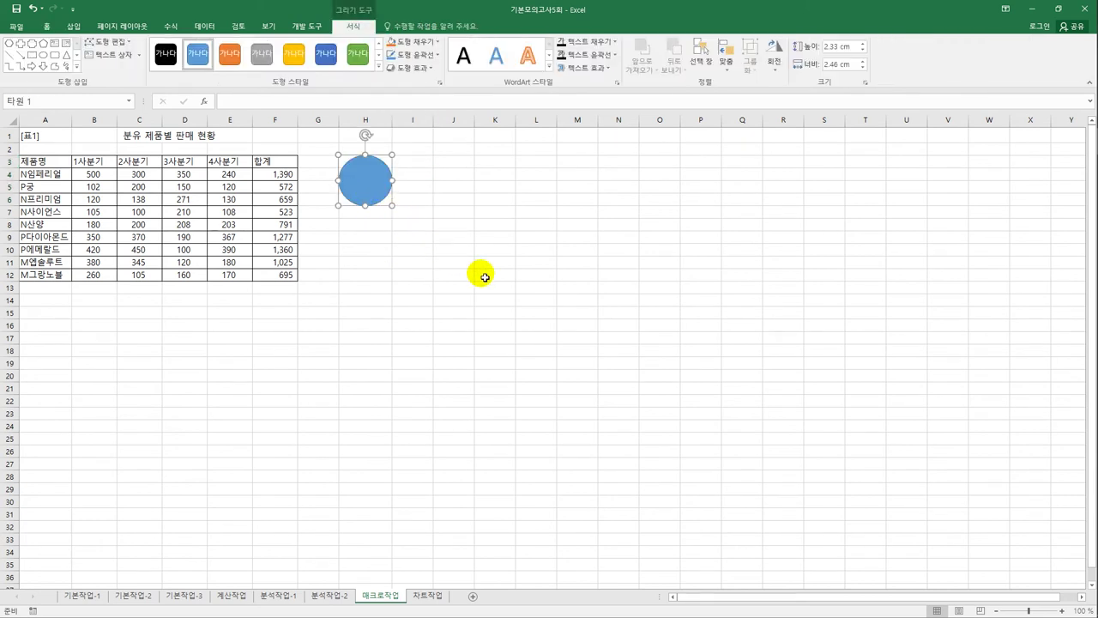
pyautogui.write('합계')
pyautogui.click(463, 199)
# Assign the 합계계산 macro to the ellipse shape.
pyautogui.click(385, 191)
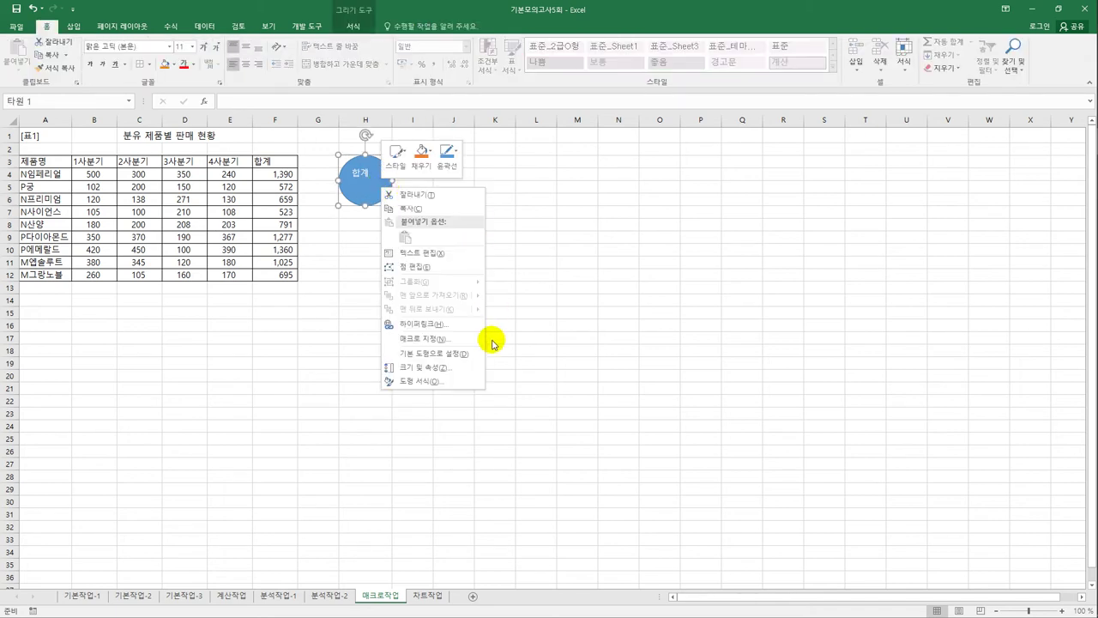
pyautogui.click(462, 339)
pyautogui.click(368, 267)
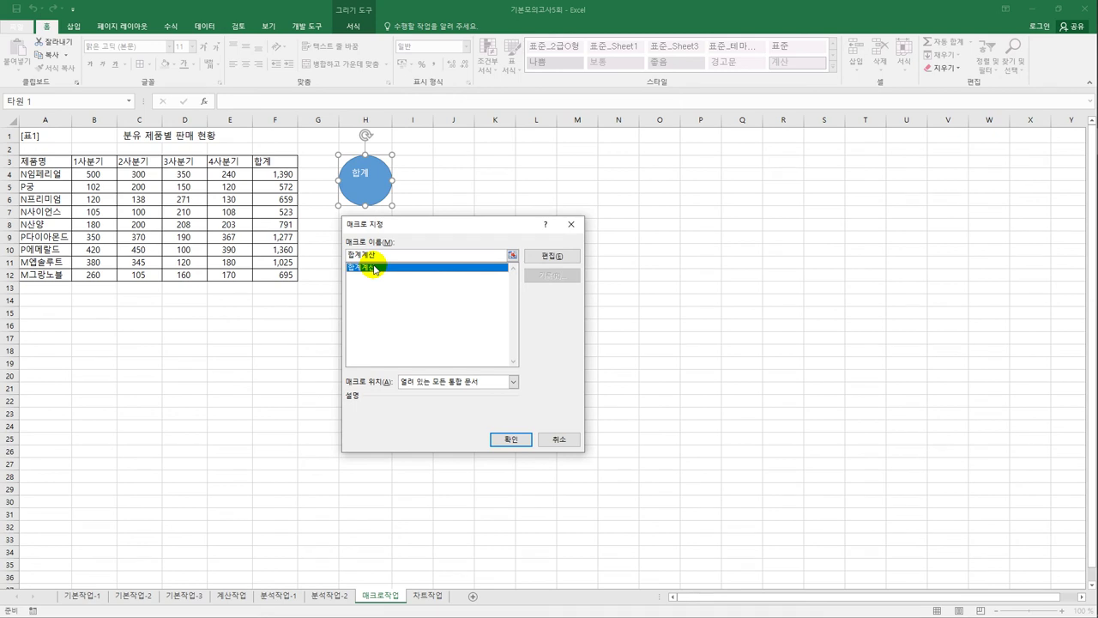
pyautogui.click(499, 438)
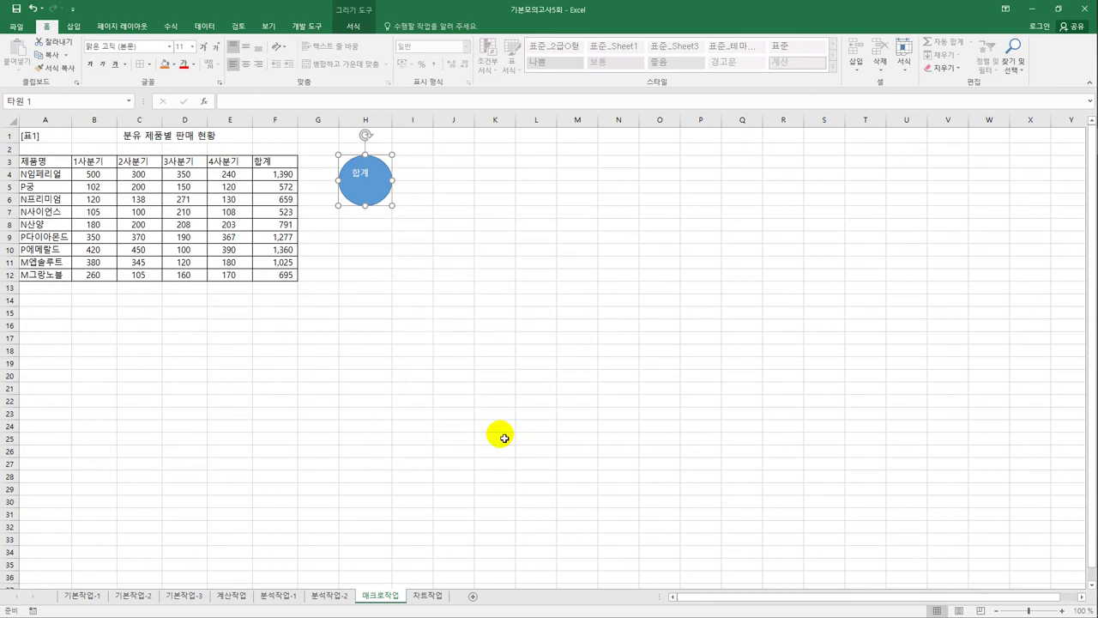
pyautogui.click(372, 194)
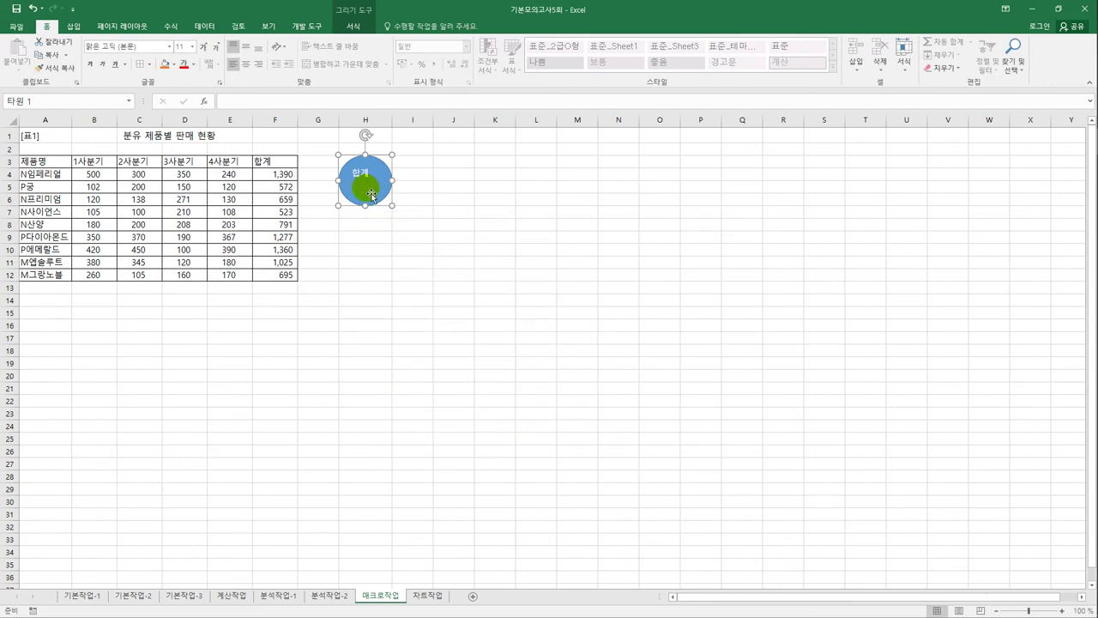
pyautogui.click(517, 330)
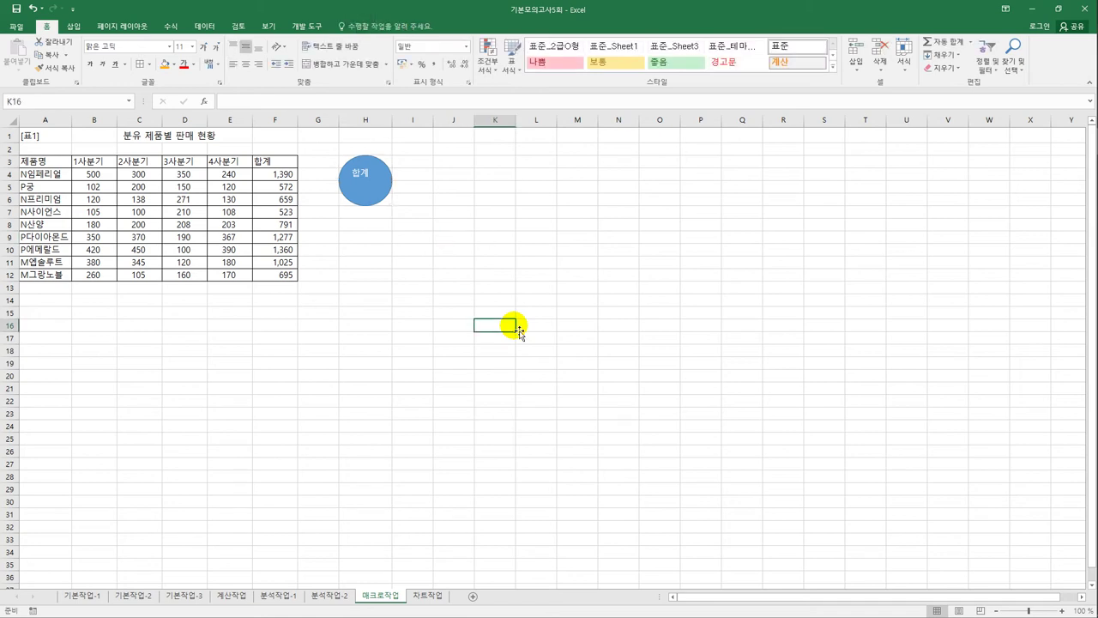
# Start recording a second macro named 서식지정 in the current workbook.
pyautogui.click(307, 27)
pyautogui.click(78, 41)
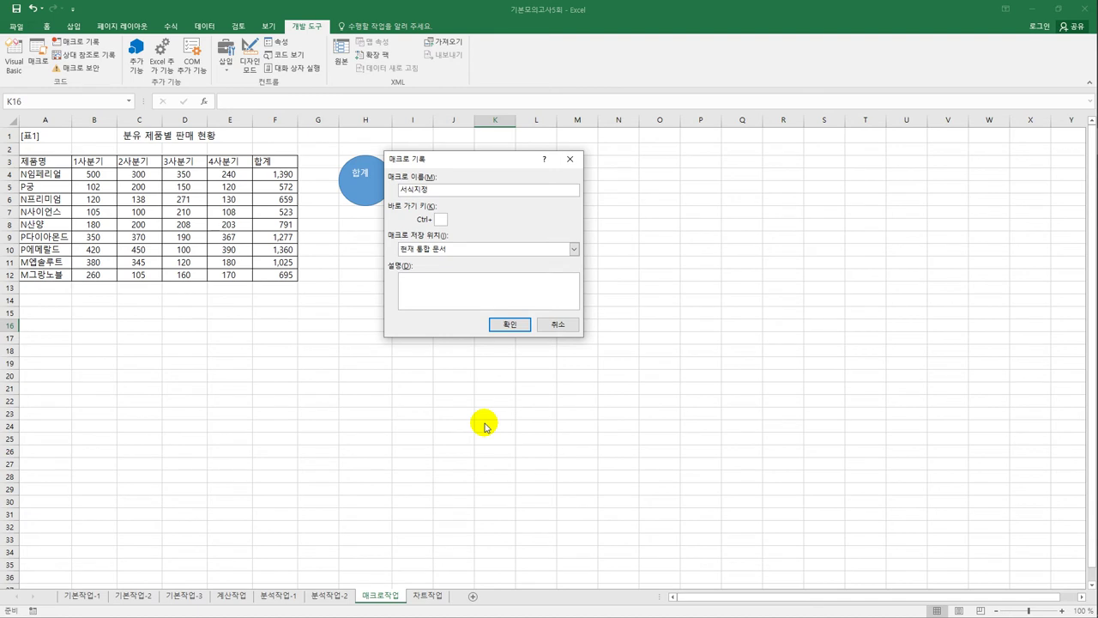
pyautogui.click(511, 324)
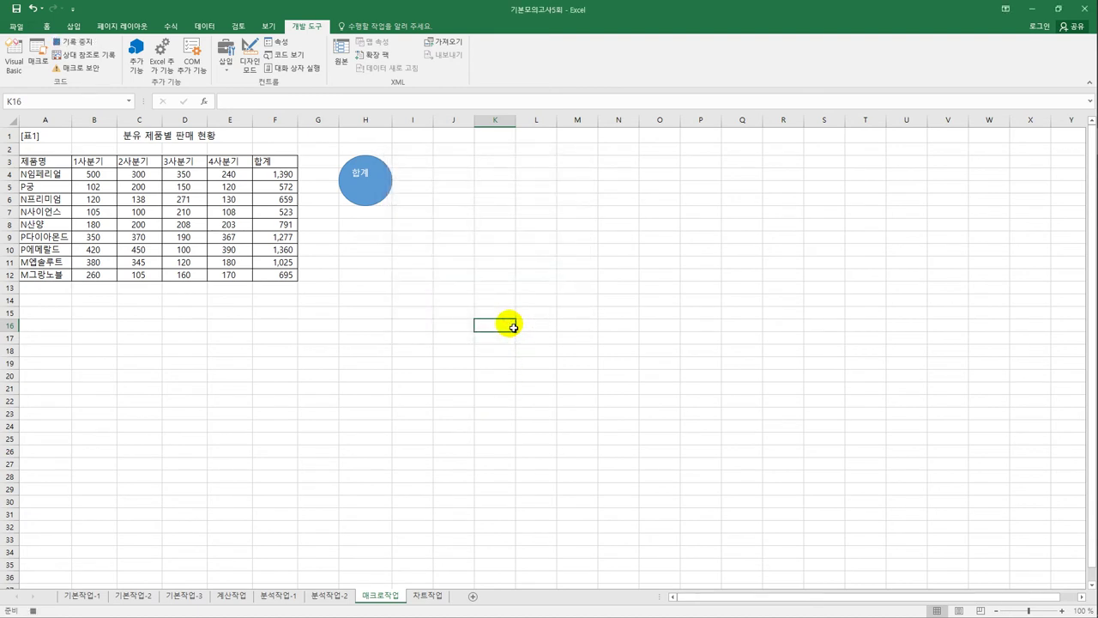
# Center the table headers in A3:F3 horizontally and make them bold.
pyautogui.moveTo(43, 161); pyautogui.dragTo(262, 164)
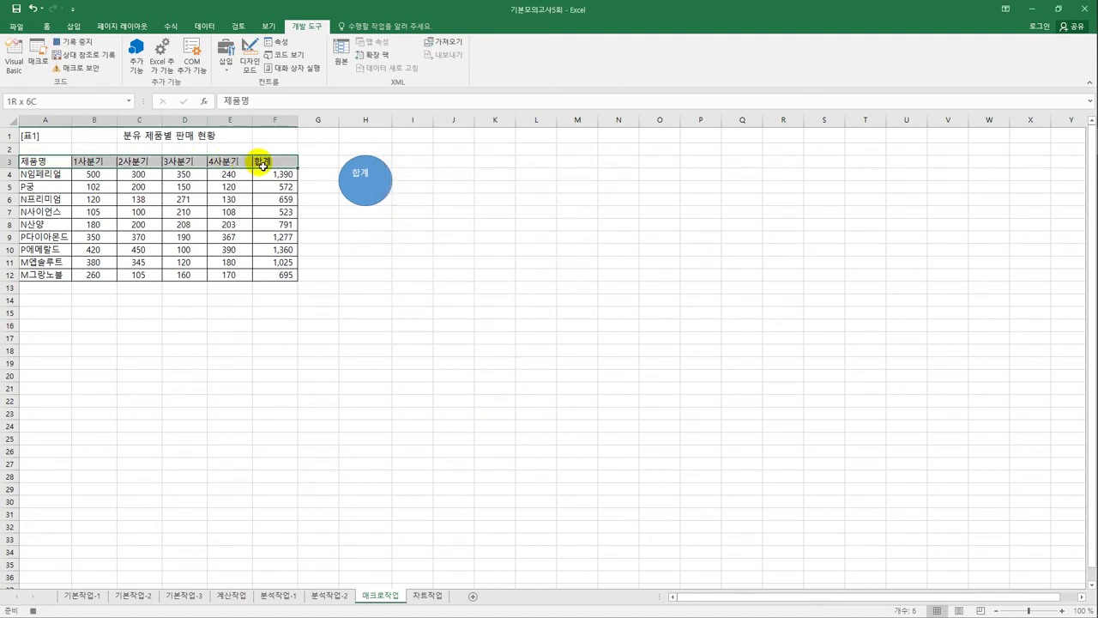
pyautogui.click(47, 26)
pyautogui.click(245, 67)
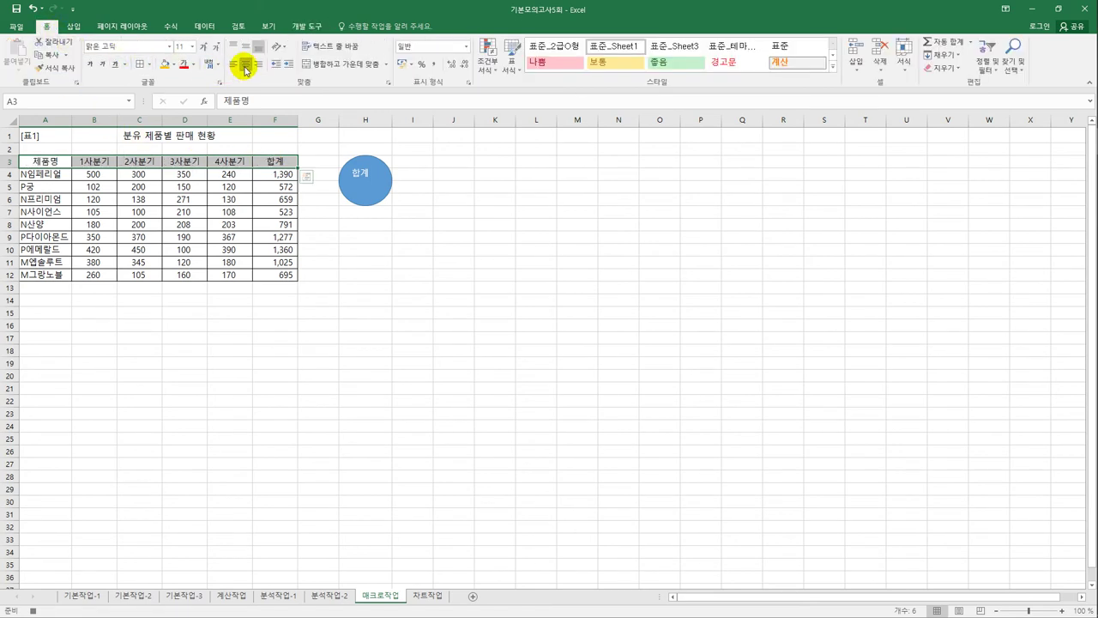
pyautogui.click(90, 64)
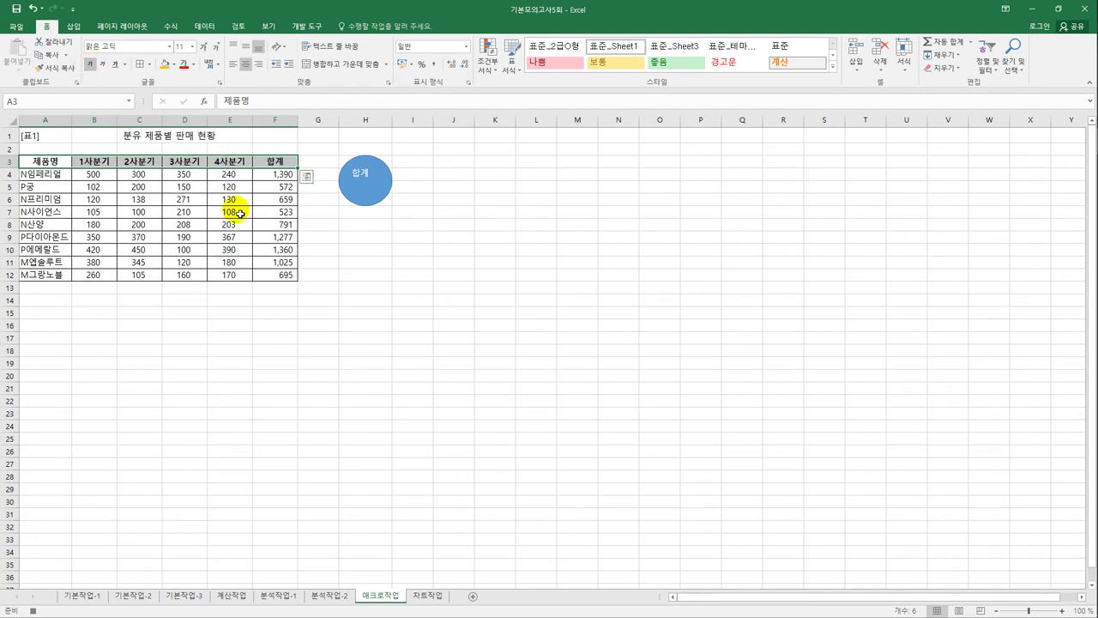
pyautogui.click(273, 163)
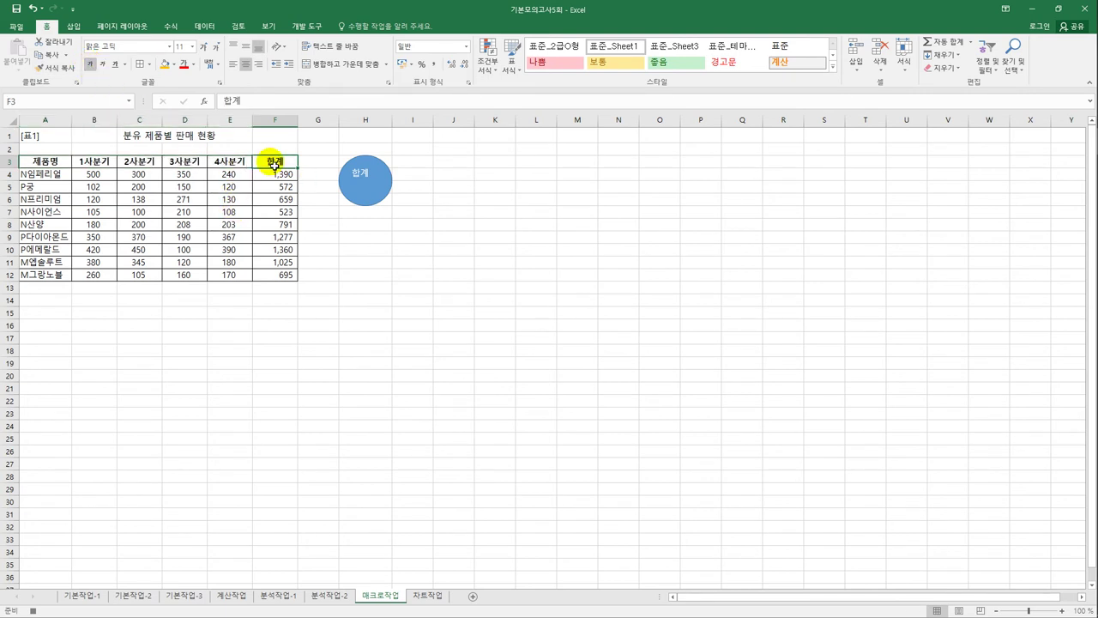
# Stop recording the 서식지정 macro and deselect the table headers.
pyautogui.click(306, 26)
pyautogui.click(73, 42)
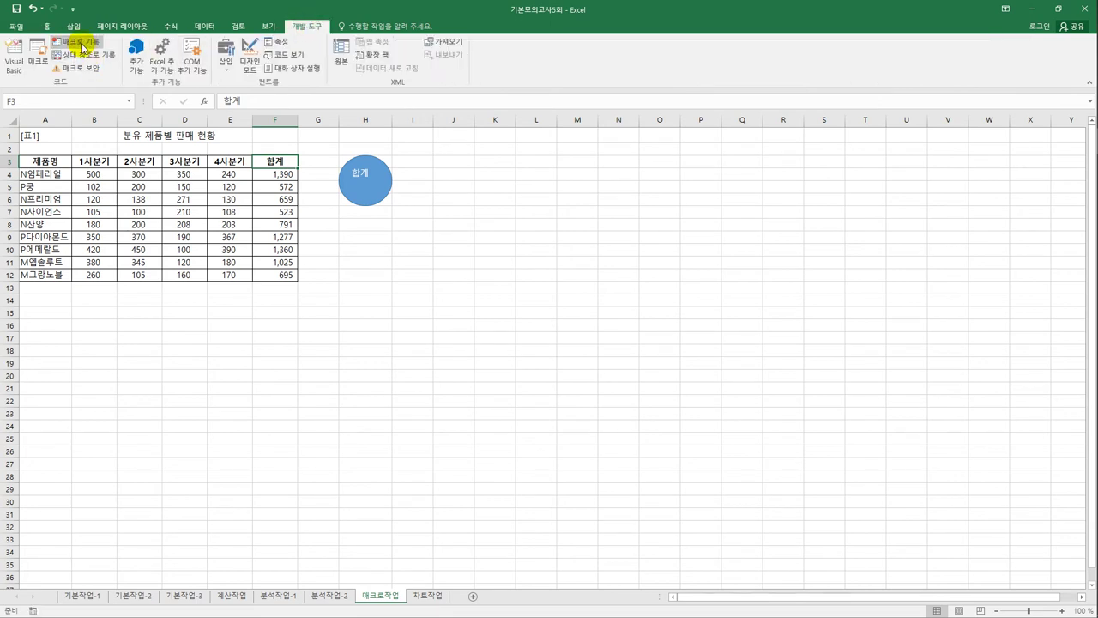
pyautogui.click(431, 427)
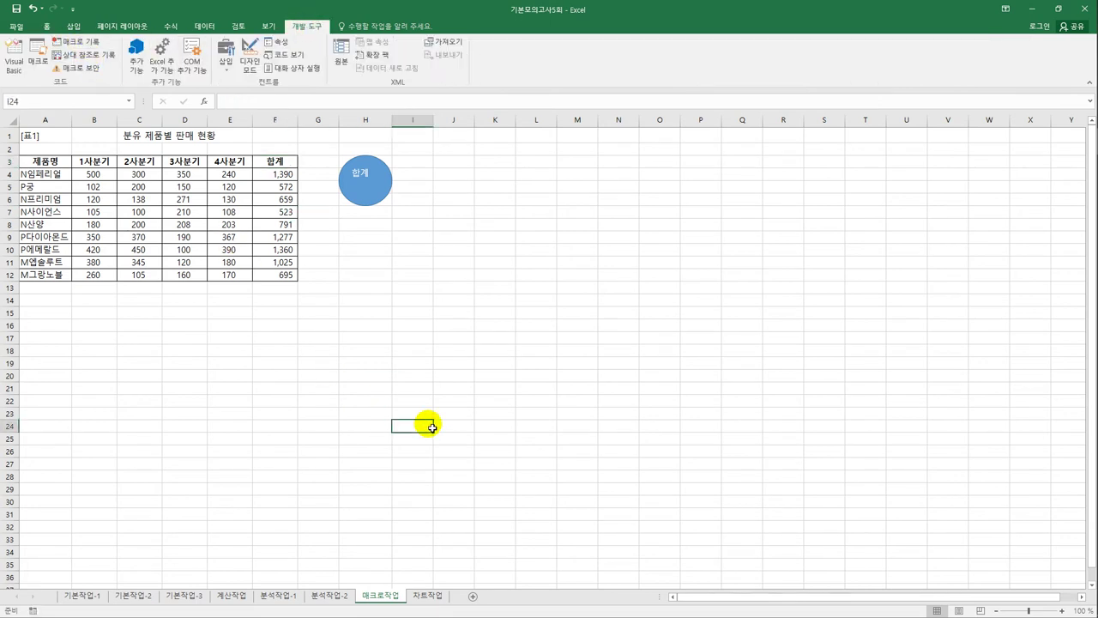
# Insert a cross shape fitted over cells H8:H11 and label it 서식.
pyautogui.click(75, 27)
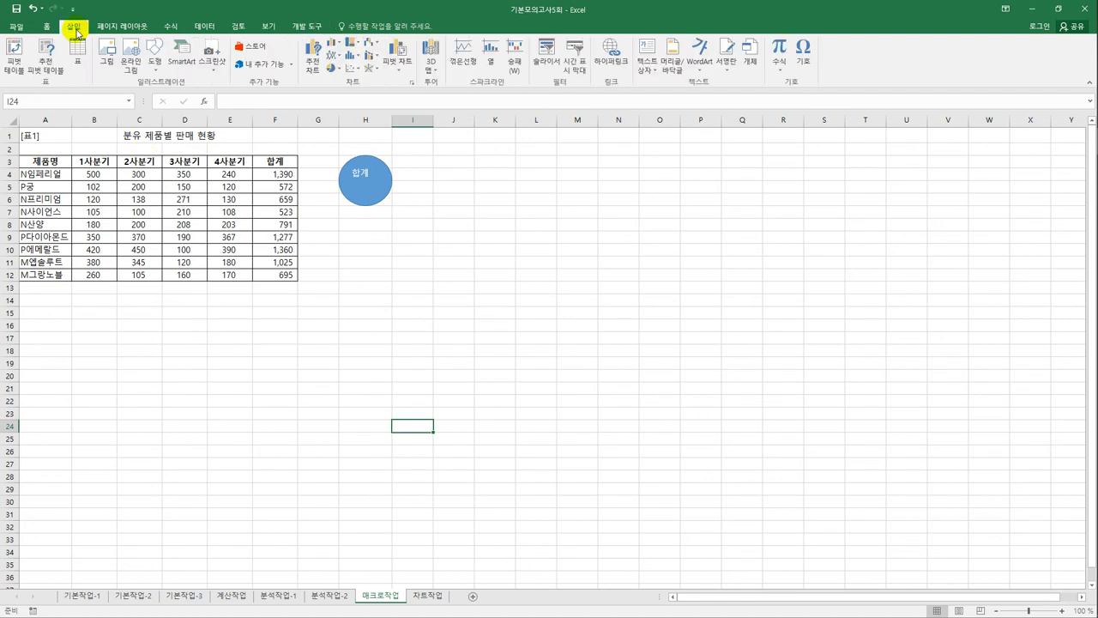
pyautogui.click(154, 53)
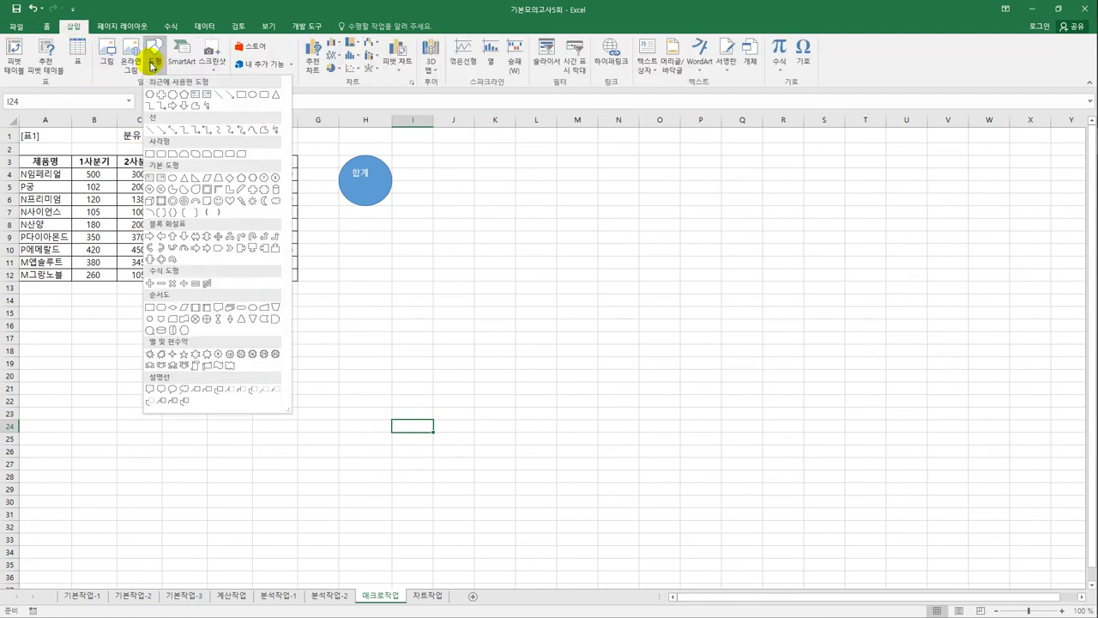
pyautogui.click(253, 191)
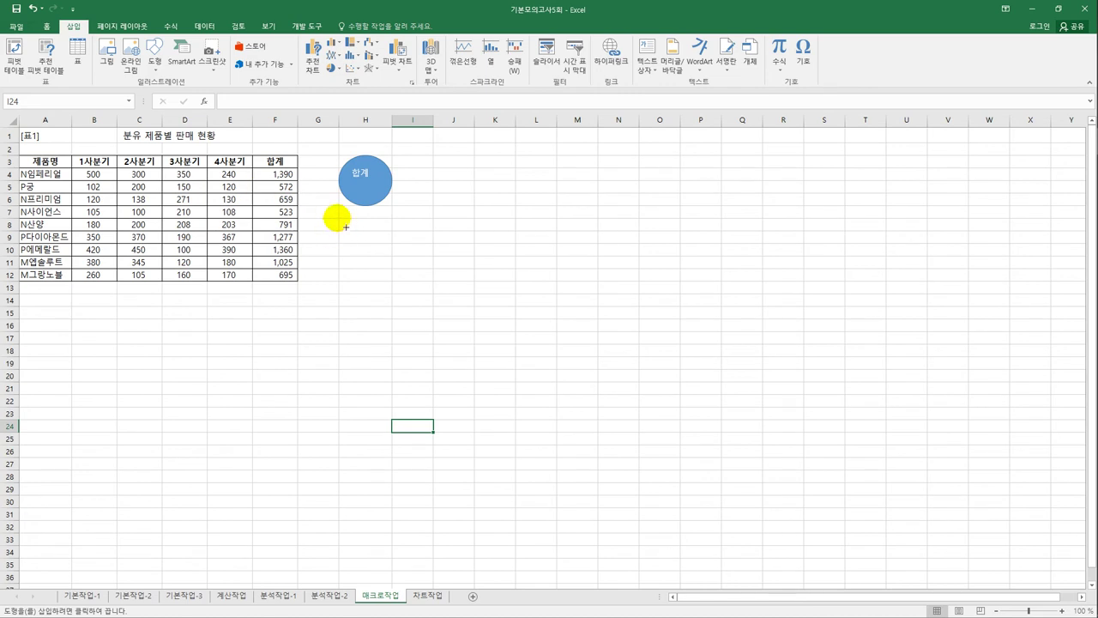
pyautogui.moveTo(339, 219)
pyautogui.mouseDown()
pyautogui.moveTo(387, 238)
pyautogui.moveTo(392, 269)
pyautogui.mouseUp()
pyautogui.moveTo(421, 225); pyautogui.dragTo(422, 269)
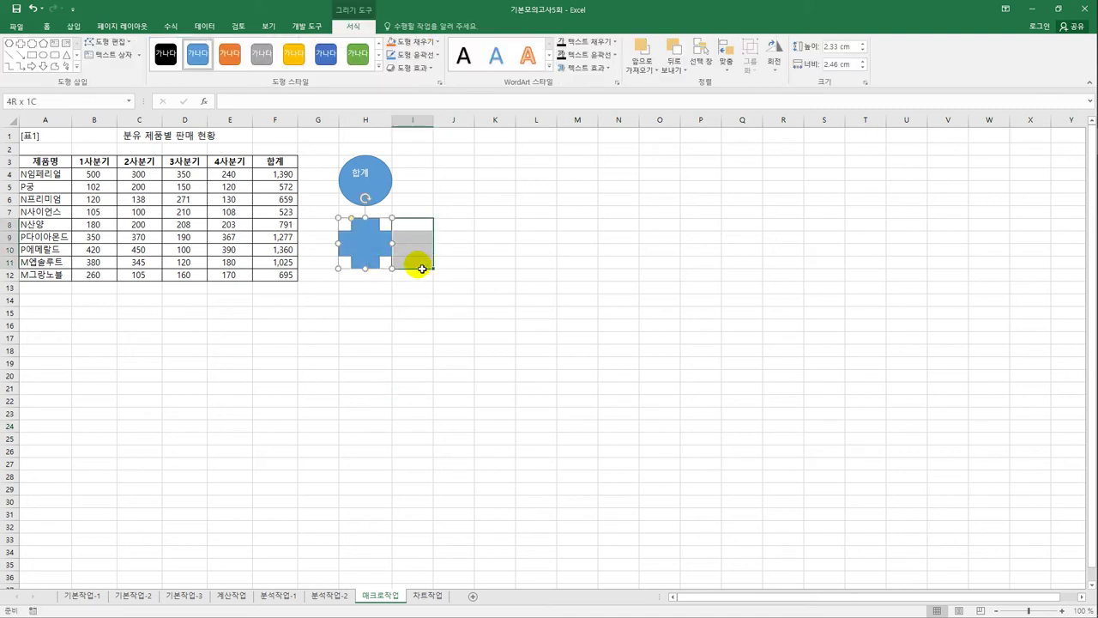
pyautogui.click(364, 257)
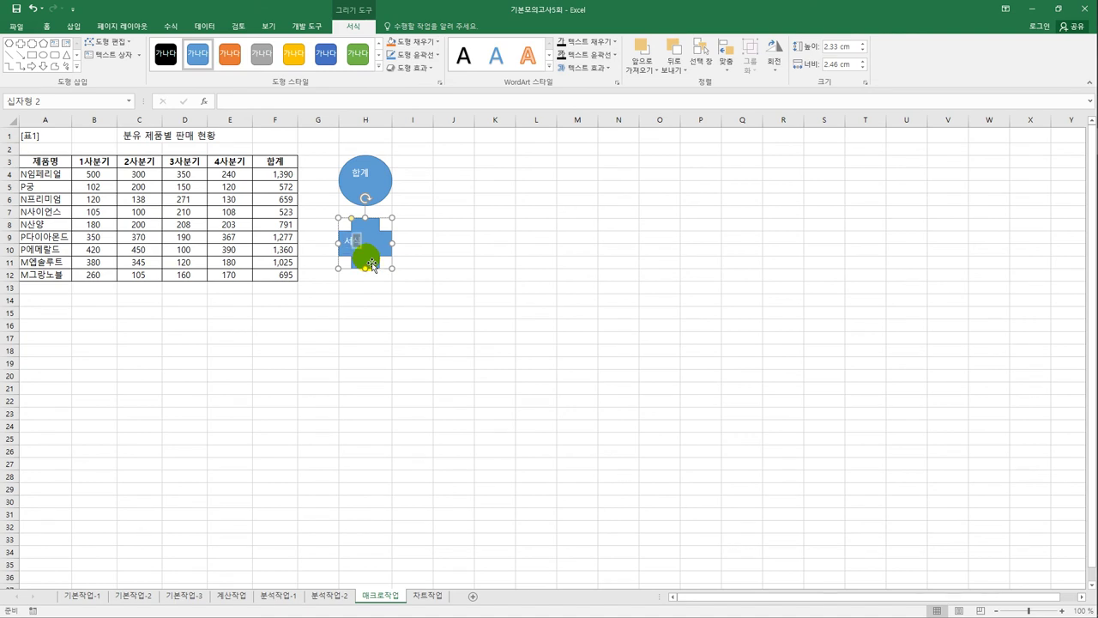
# Assign the 서식지정 macro to the cross shape.
pyautogui.rightClick(377, 234)
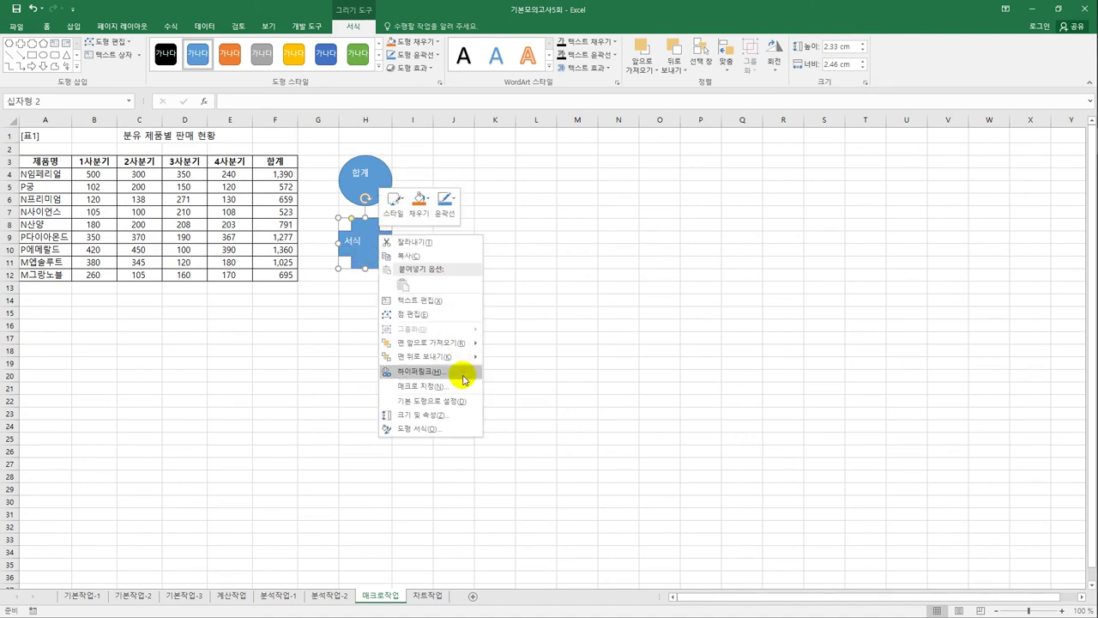
pyautogui.click(458, 386)
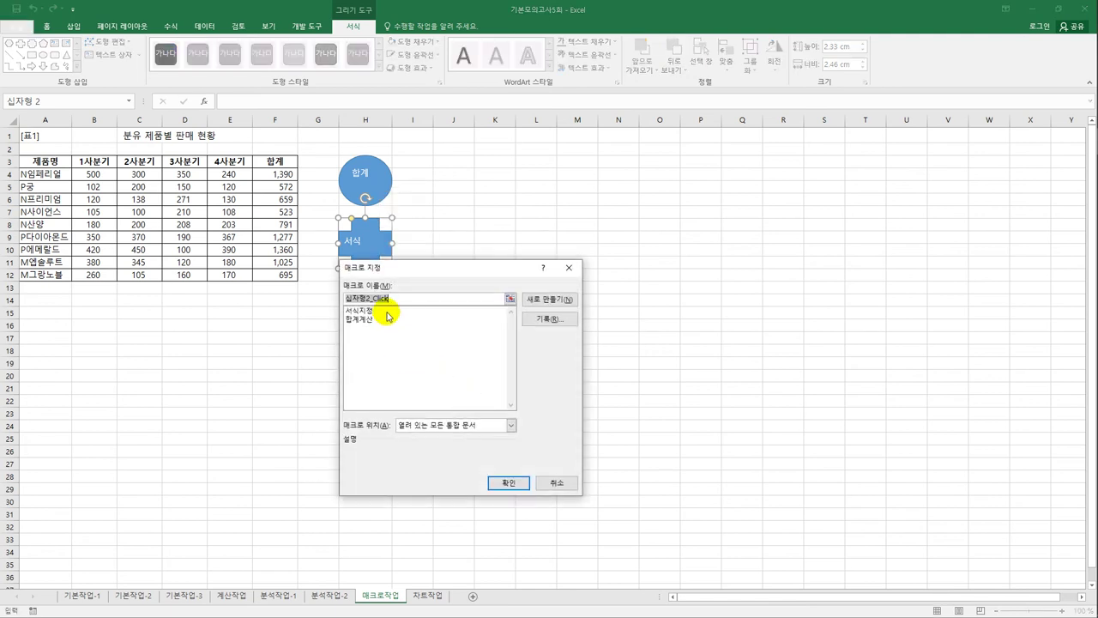
pyautogui.click(381, 311)
pyautogui.click(508, 482)
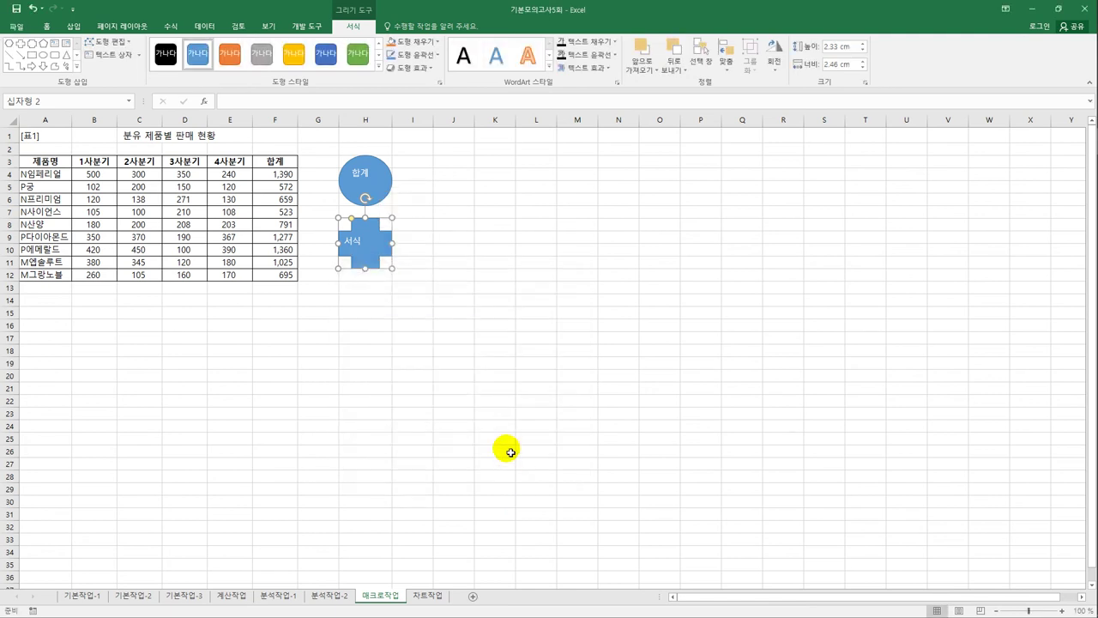
pyautogui.click(517, 401)
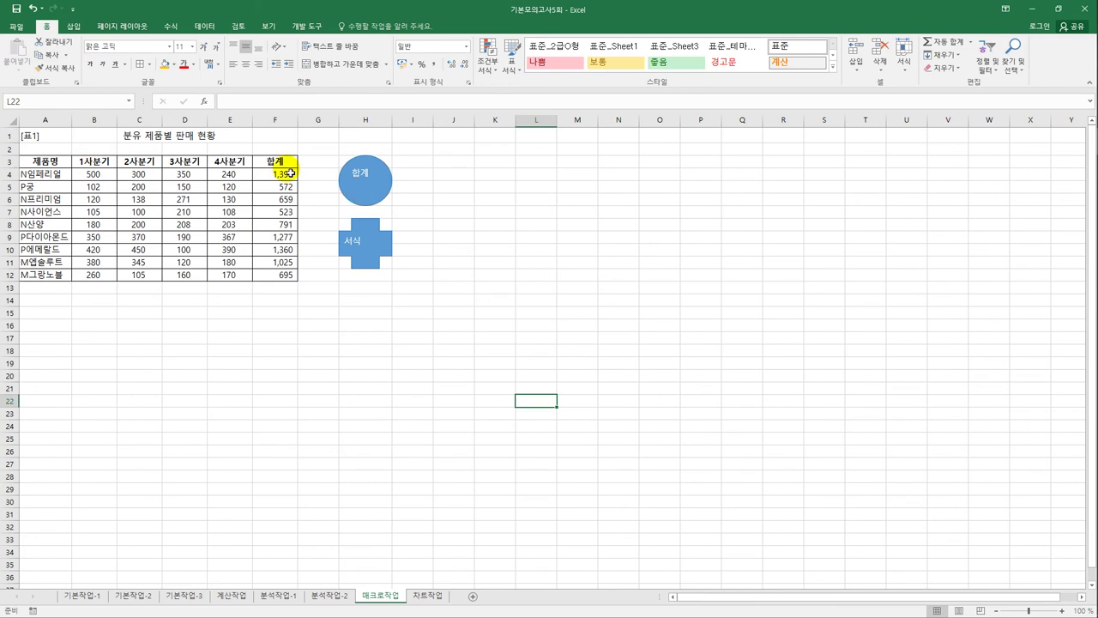
# Test the 합계계산 macro on the totals in F4:F12 by running it from the ellipse shape.
pyautogui.moveTo(290, 173); pyautogui.dragTo(286, 289)
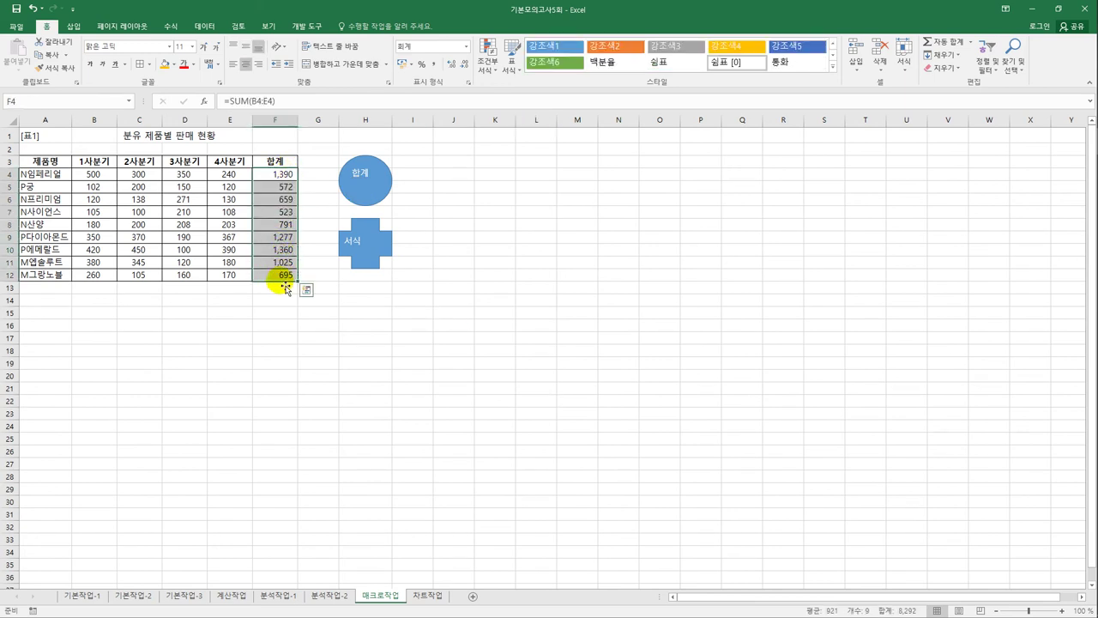
pyautogui.click(347, 184)
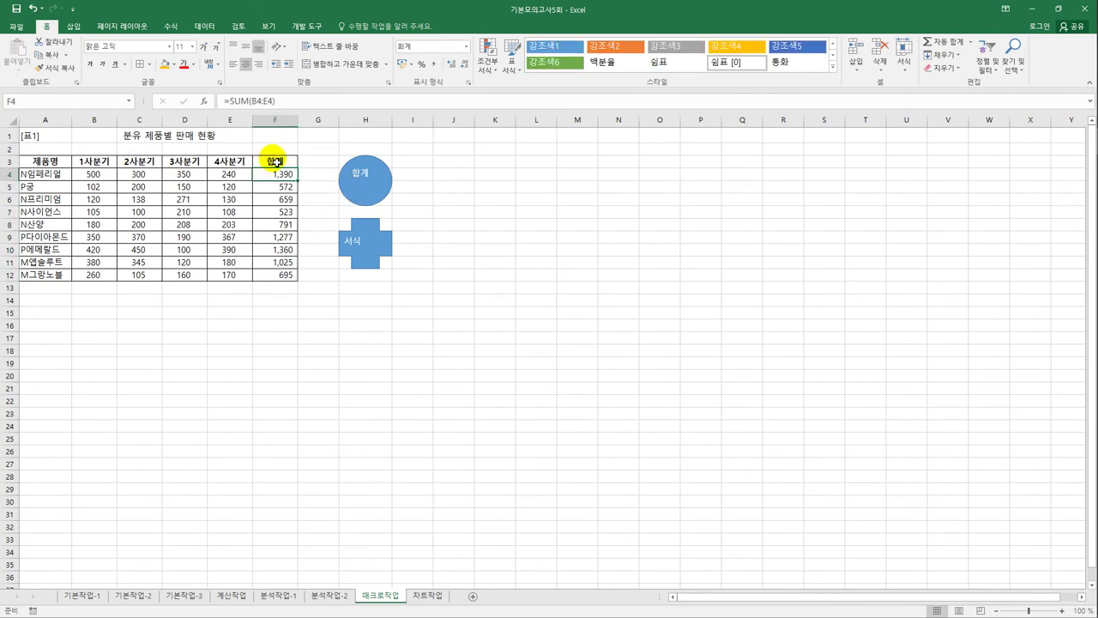
pyautogui.click(404, 289)
# Test the 서식지정 macro on the headers in A3:F3 by running it from the cross shape.
pyautogui.click(60, 161)
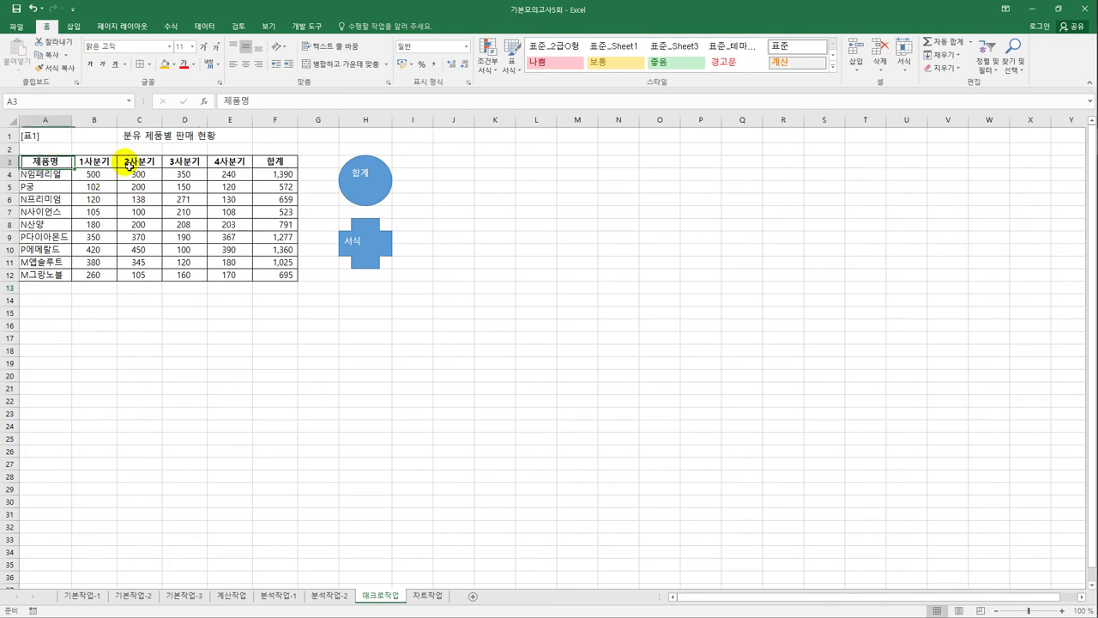
pyautogui.moveTo(128, 164); pyautogui.dragTo(276, 165)
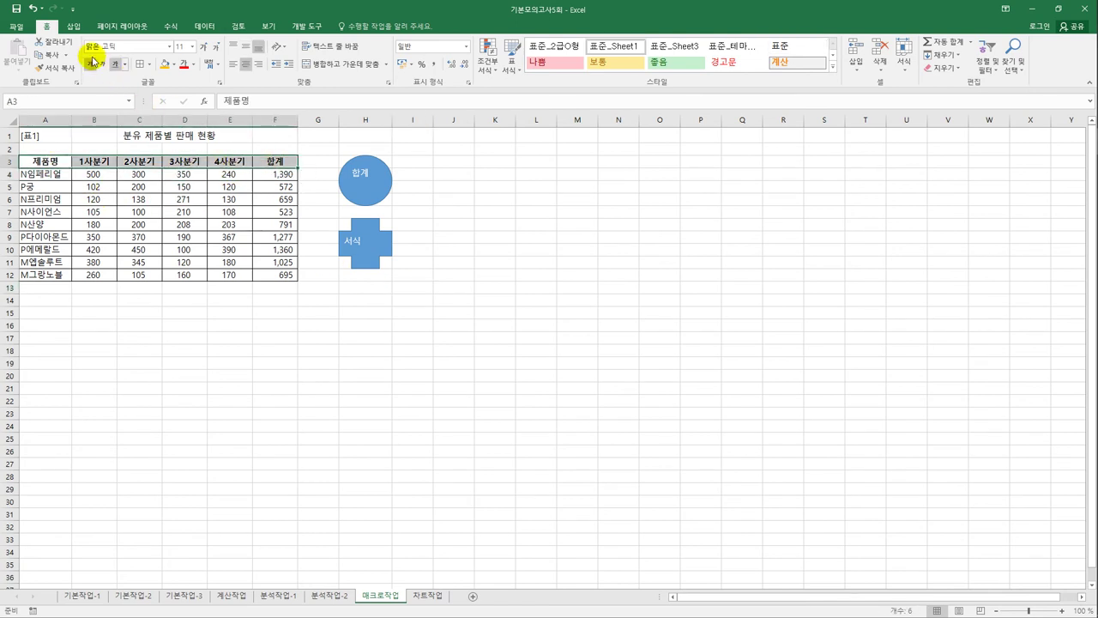
pyautogui.click(476, 298)
pyautogui.click(363, 261)
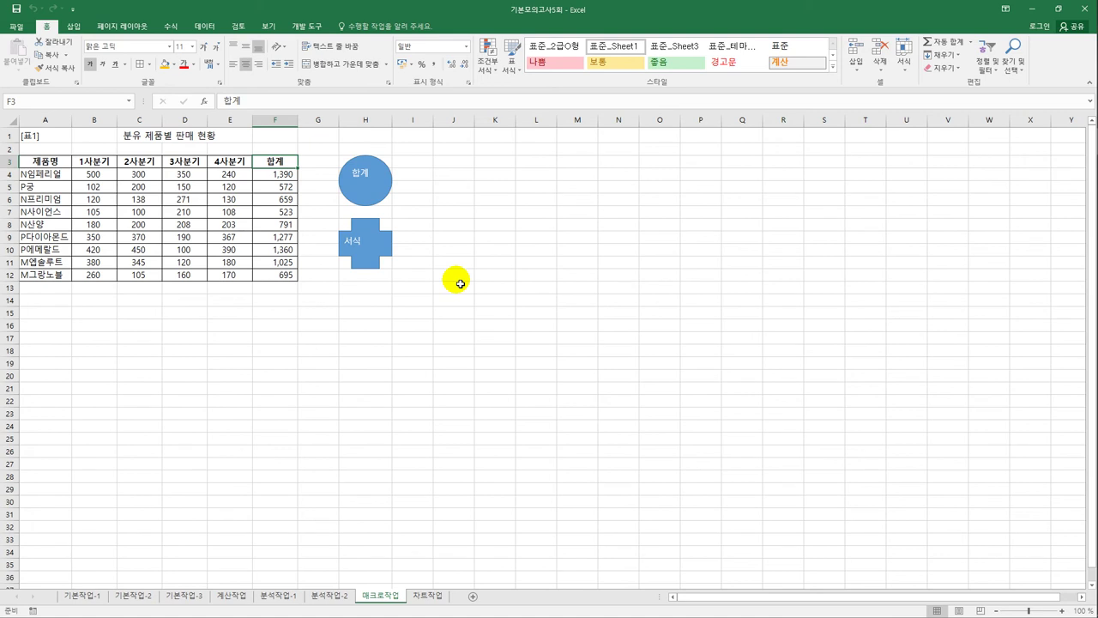
# On the 차트작업 sheet, add the 1월-3월 data in B3:B10 to the chart as a new series.
pyautogui.click(422, 598)
pyautogui.click(607, 447)
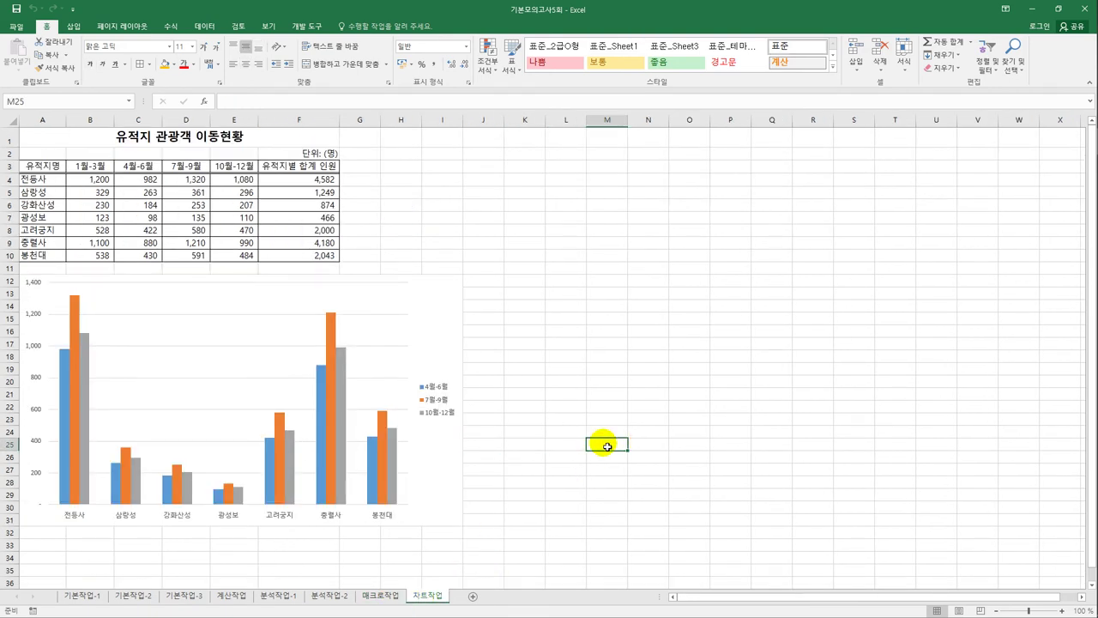
pyautogui.moveTo(90, 166); pyautogui.dragTo(101, 256)
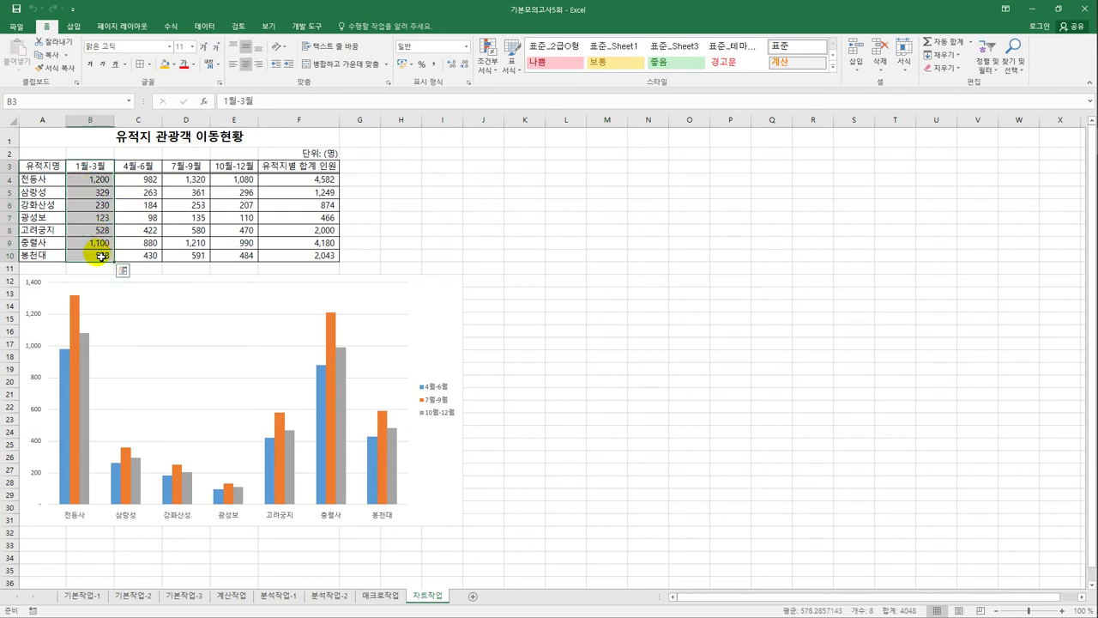
pyautogui.hotkey('ctrl', 'c')
pyautogui.click(450, 304)
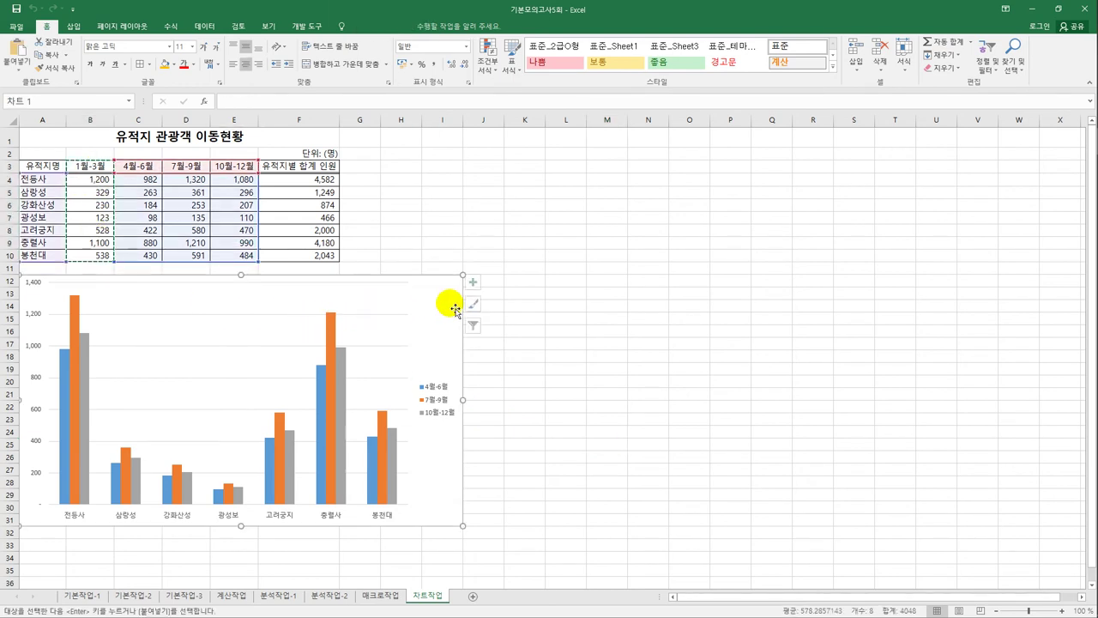
pyautogui.hotkey('ctrl', 'v')
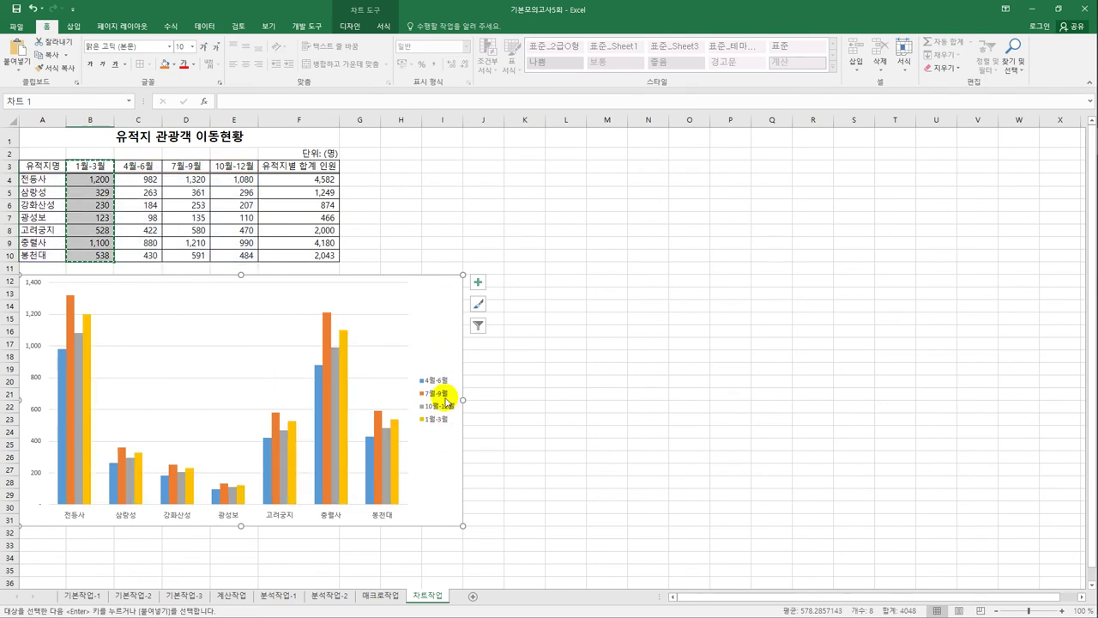
# Reorder the chart's data series so that 1월-3월 comes first, before 4월-6월.
pyautogui.rightClick(441, 290)
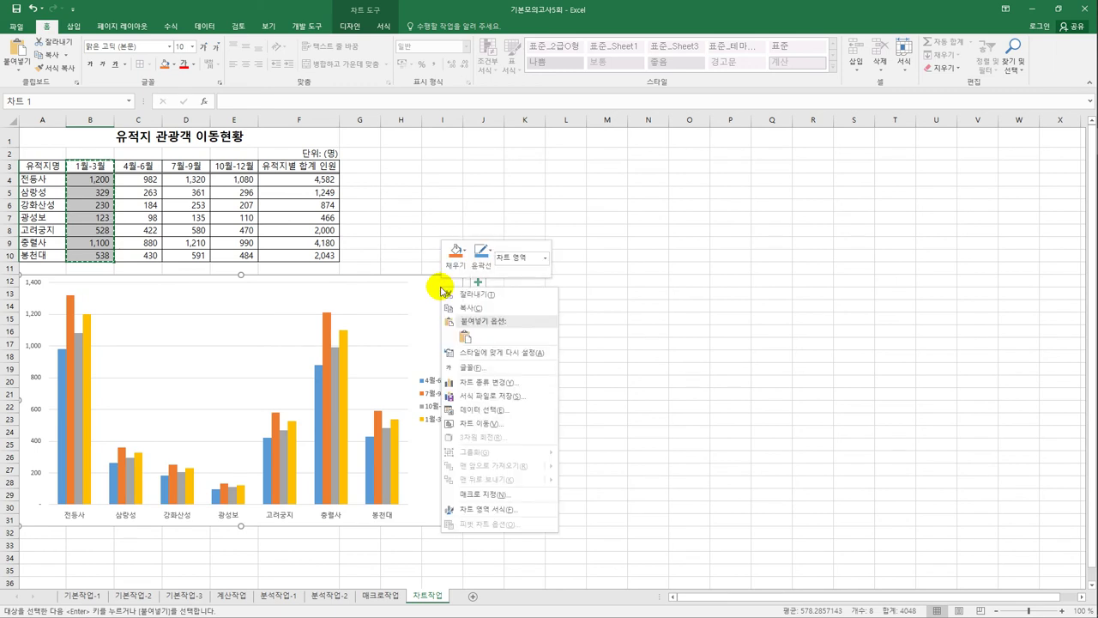
pyautogui.click(533, 410)
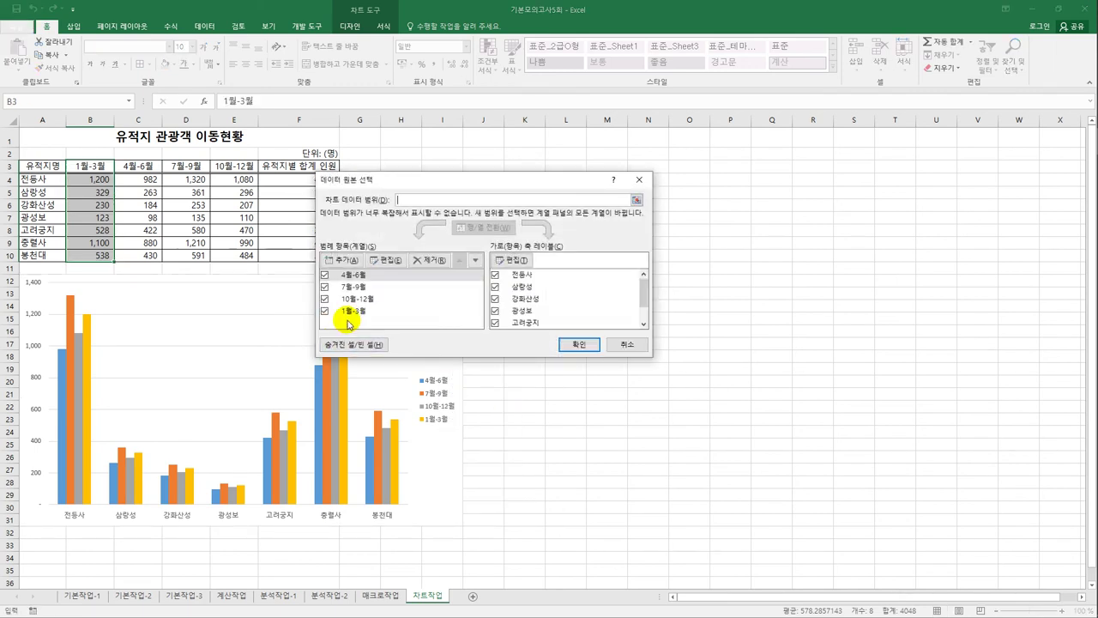
pyautogui.click(350, 313)
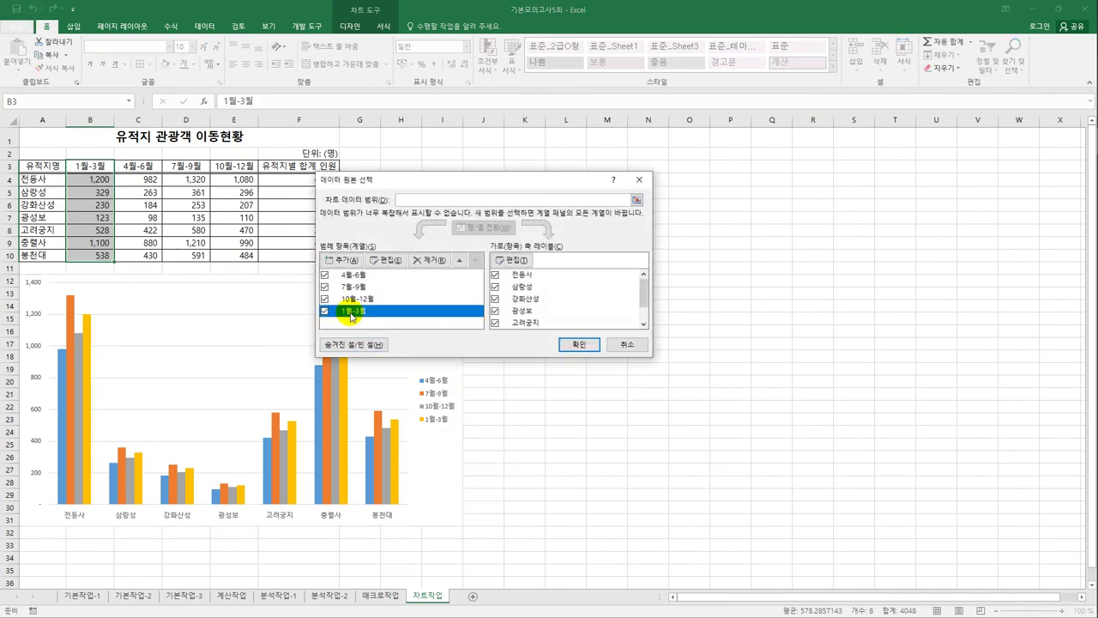
pyautogui.click(457, 261)
pyautogui.click(457, 261)
pyautogui.click(457, 260)
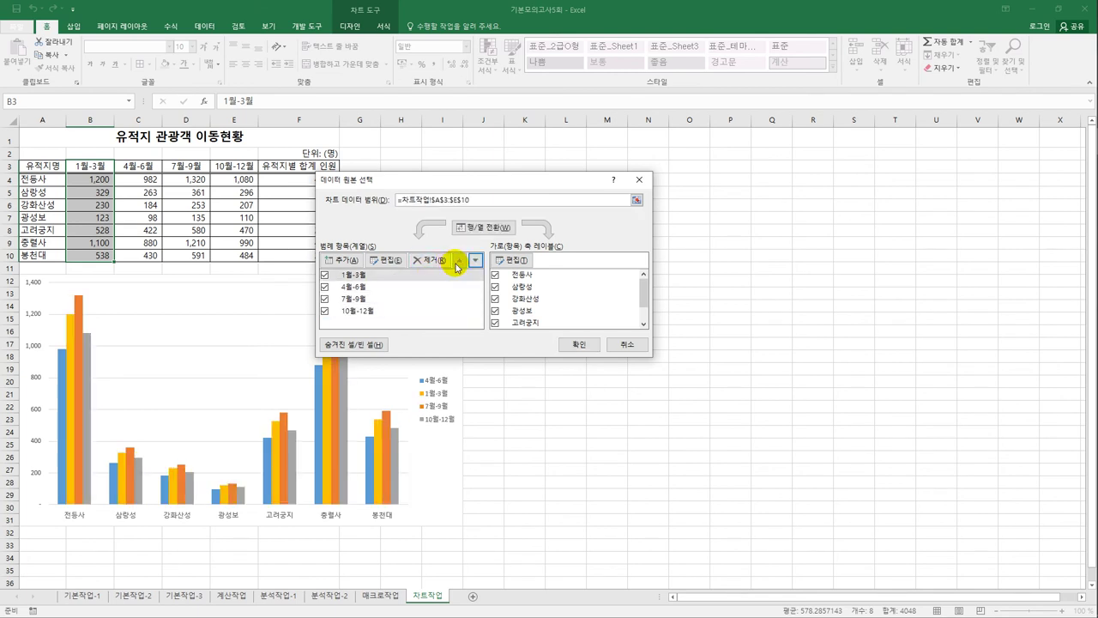
pyautogui.click(577, 346)
pyautogui.click(578, 393)
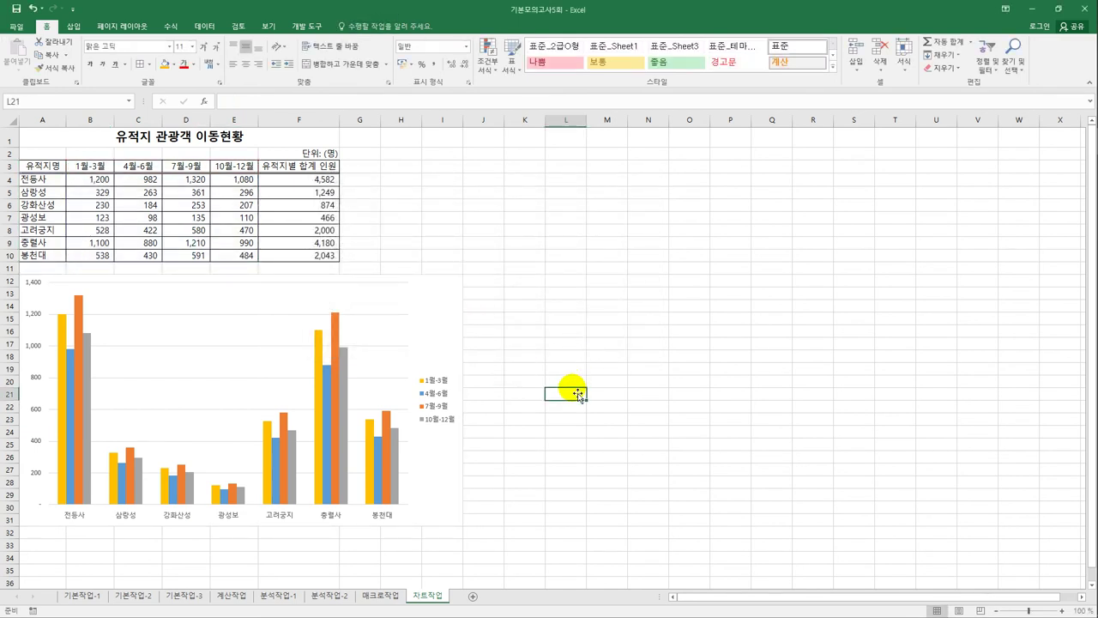
# Add a chart title reading 분기별 유적지관광객 이동현황.
pyautogui.click(446, 292)
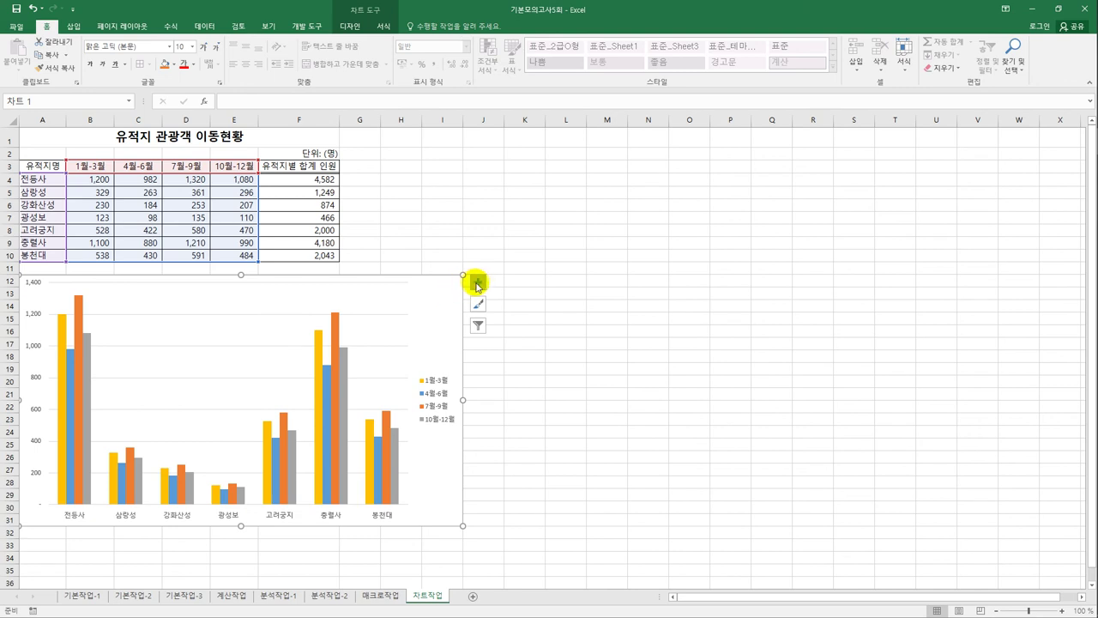
pyautogui.click(478, 283)
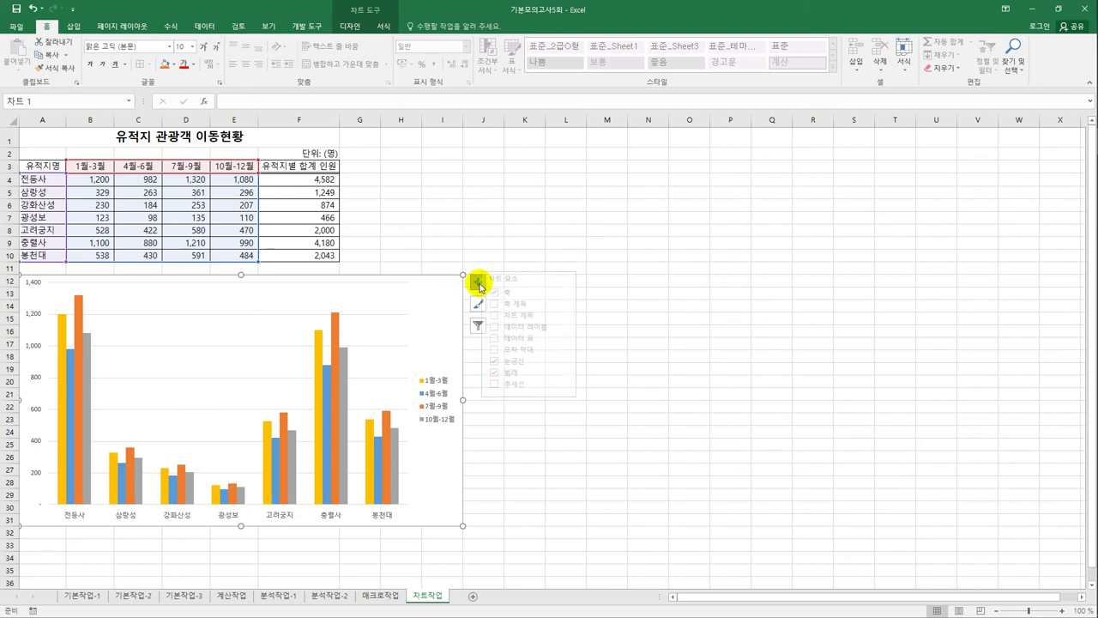
pyautogui.click(528, 315)
pyautogui.moveTo(216, 289); pyautogui.dragTo(266, 296)
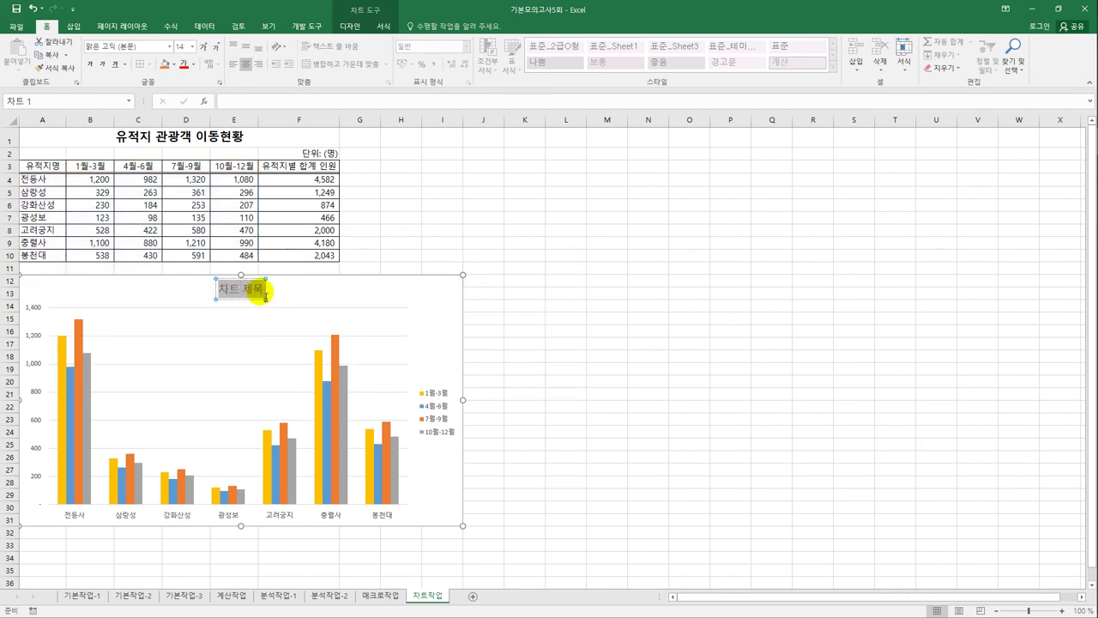
pyautogui.write('분기별 유적')
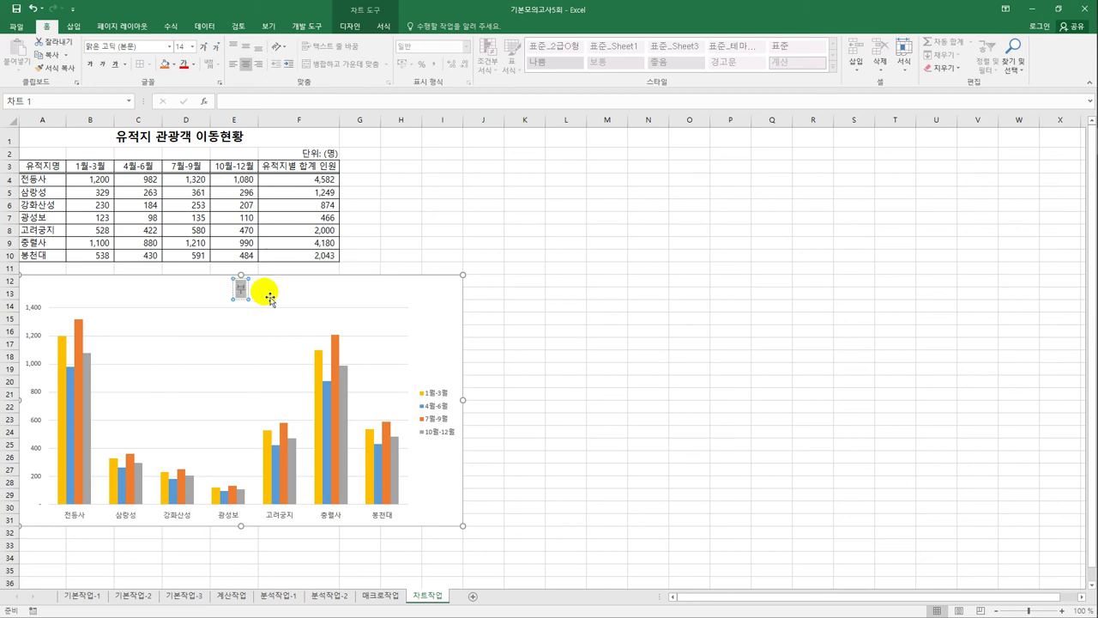
pyautogui.write('지')
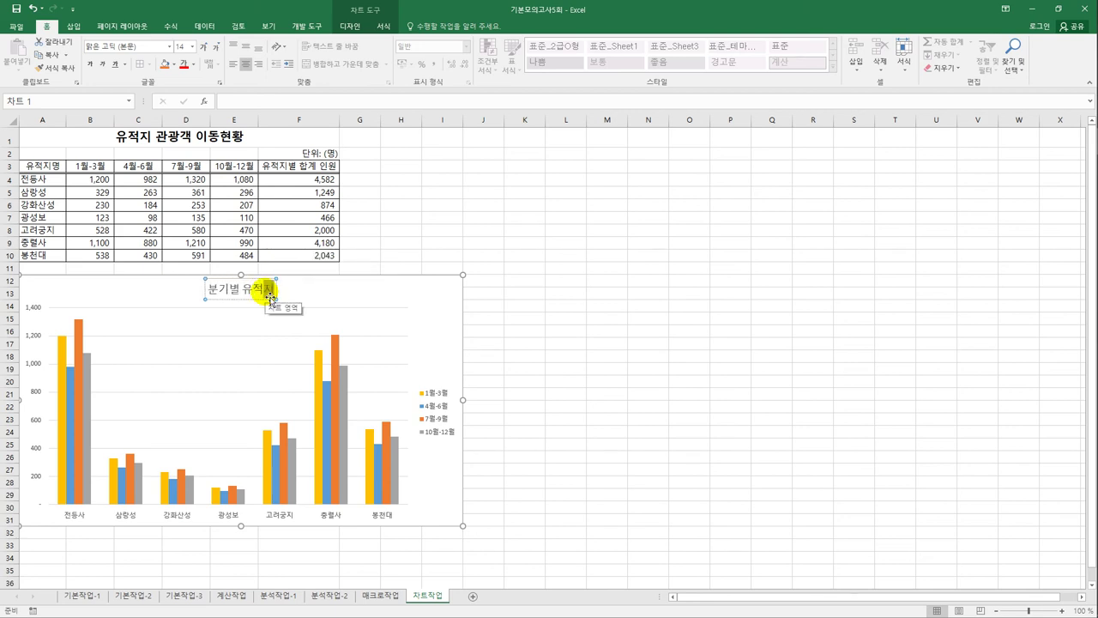
pyautogui.write('관광객 이동현황')
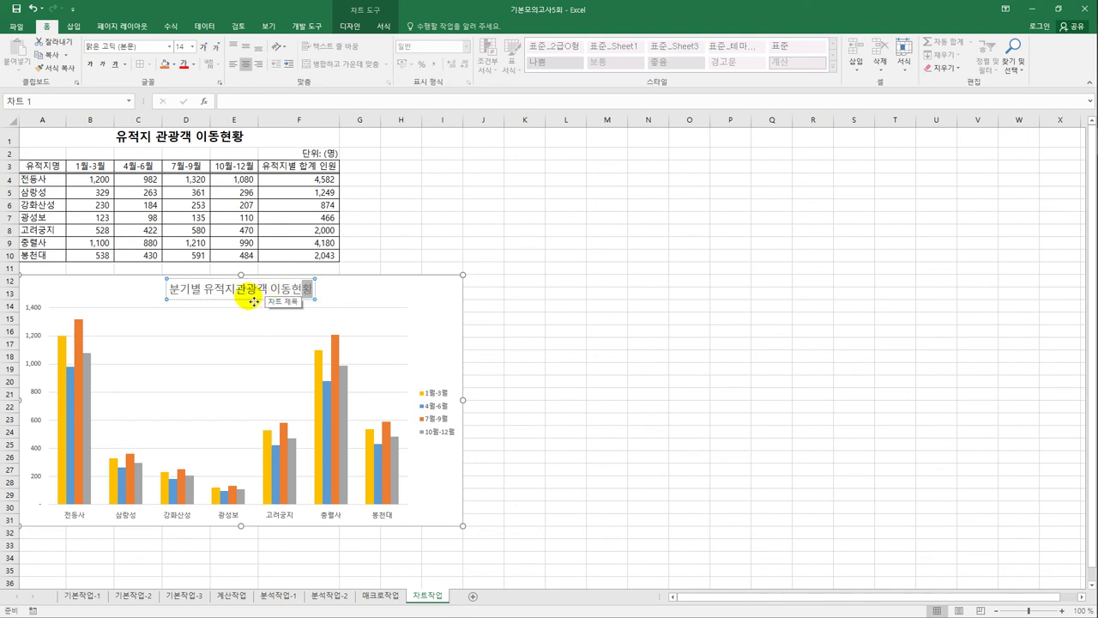
# Format the chart title in bold 굴림 at size 14.
pyautogui.click(248, 302)
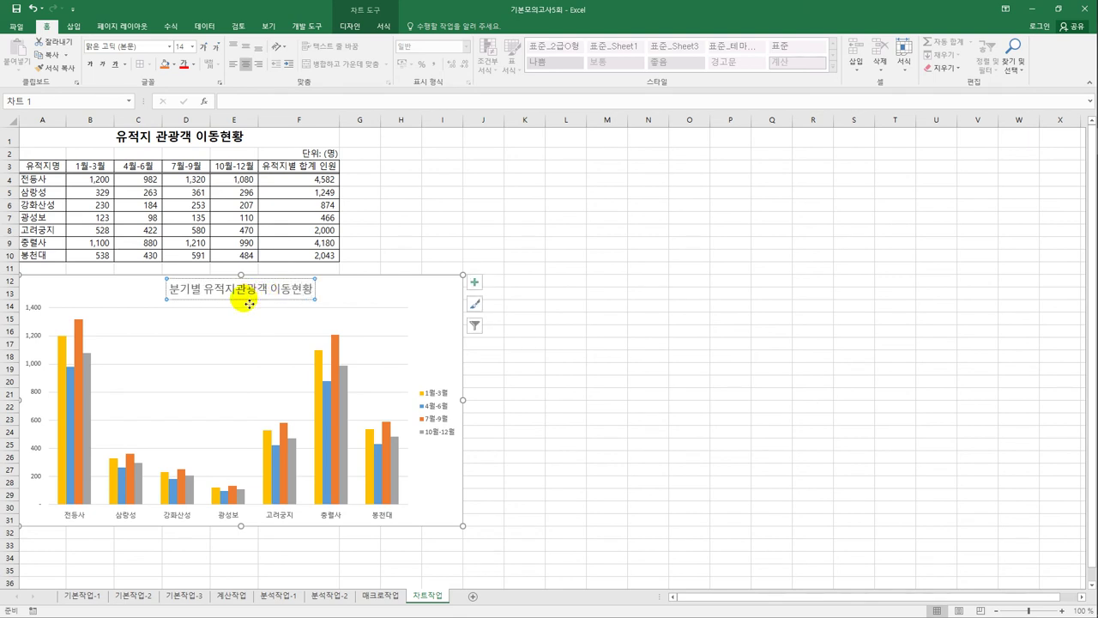
pyautogui.click(90, 65)
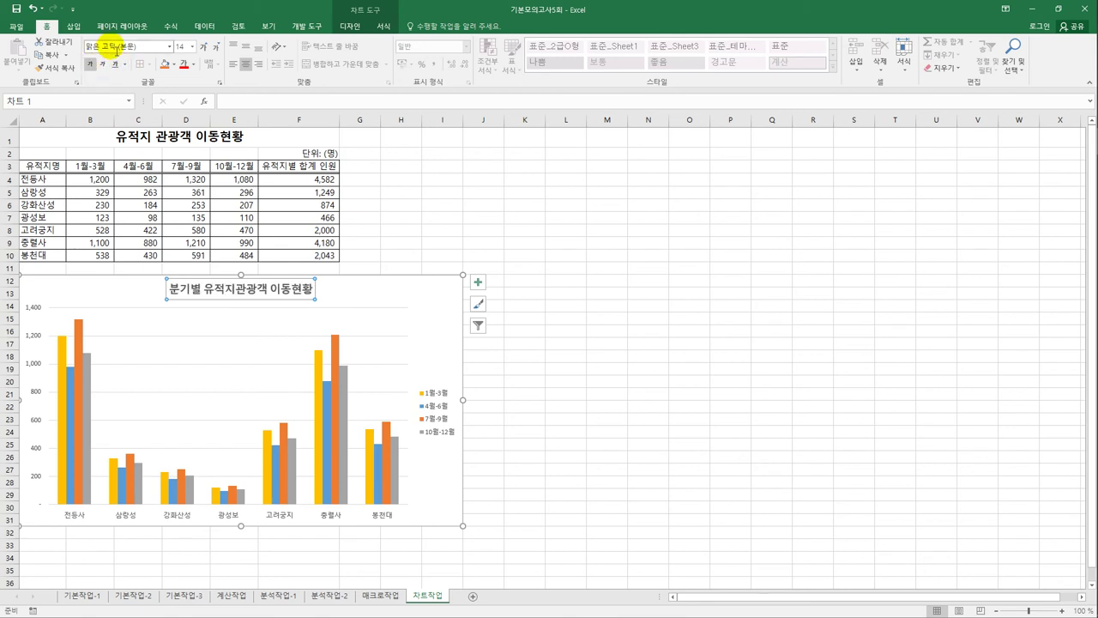
pyautogui.click(169, 47)
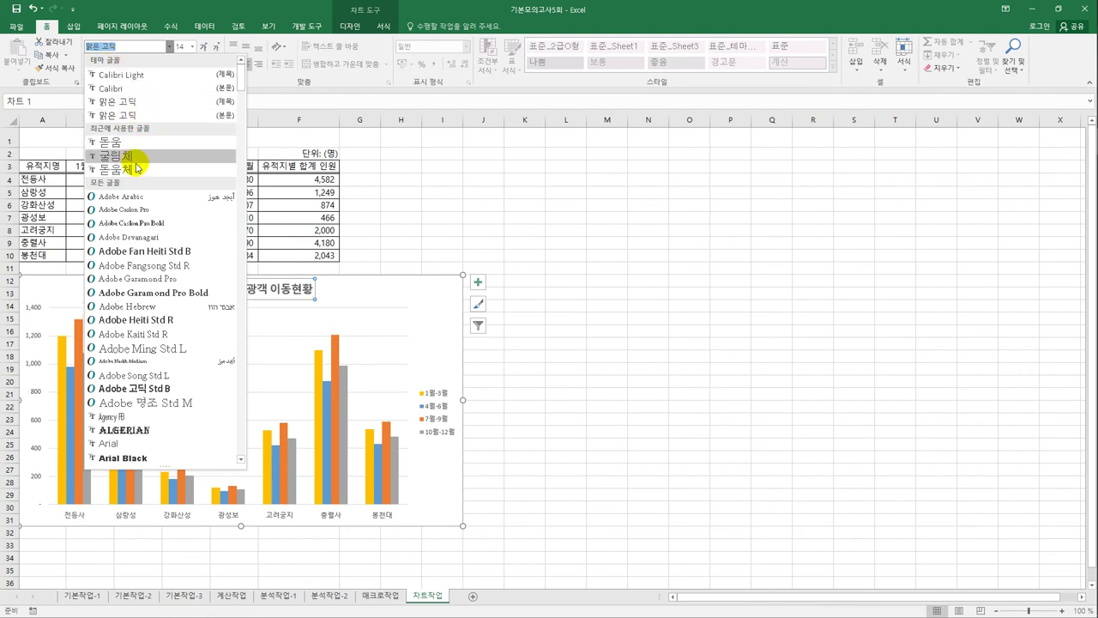
pyautogui.write('굴림')
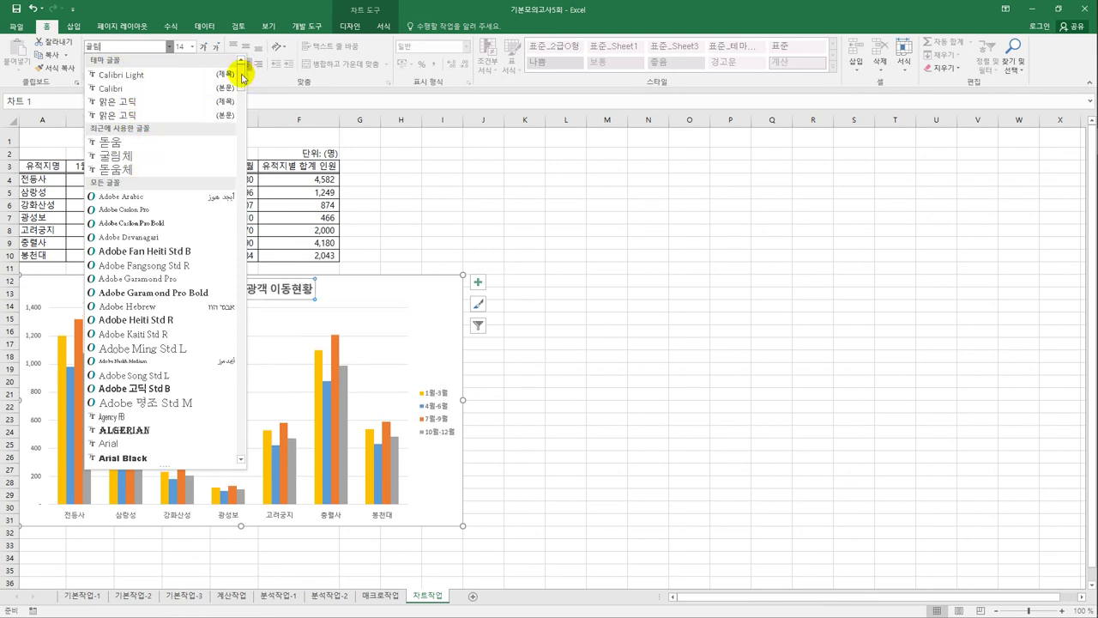
pyautogui.moveTo(241, 75)
pyautogui.mouseDown()
pyautogui.moveTo(247, 230)
pyautogui.moveTo(232, 423)
pyautogui.mouseUp()
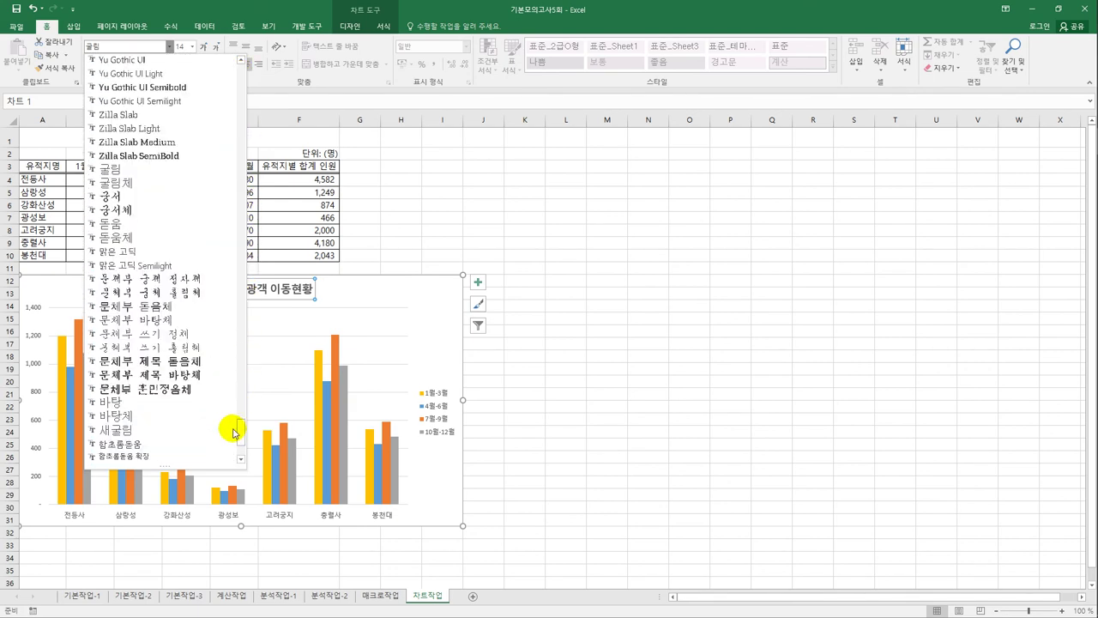
pyautogui.click(129, 174)
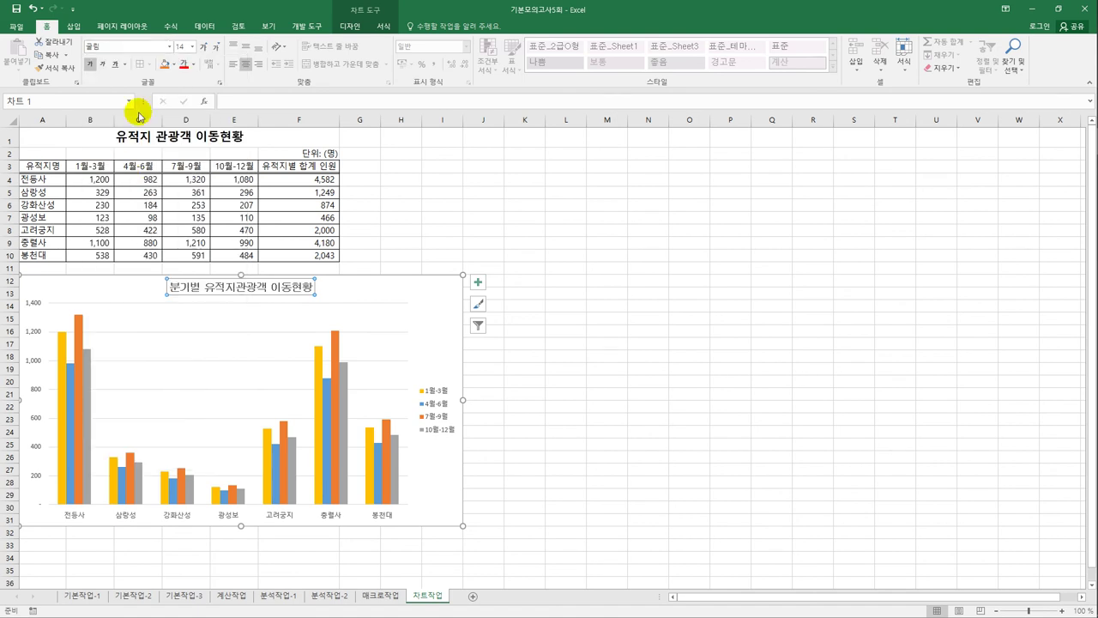
pyautogui.click(192, 46)
pyautogui.click(186, 126)
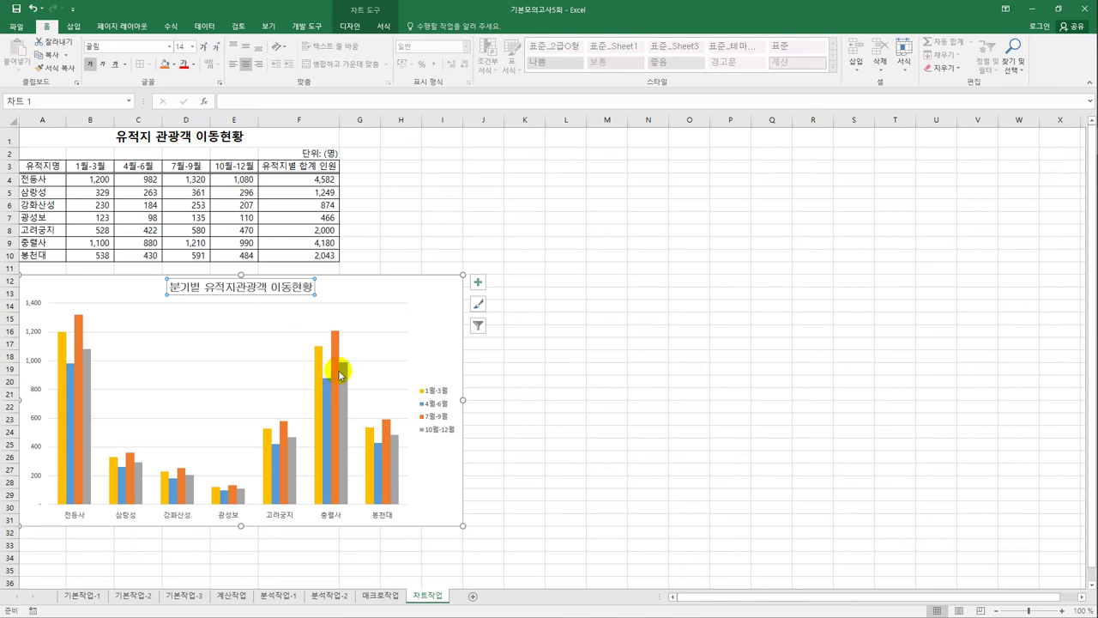
# Add a primary vertical axis title to the chart reading 단위 :(원).
pyautogui.click(478, 283)
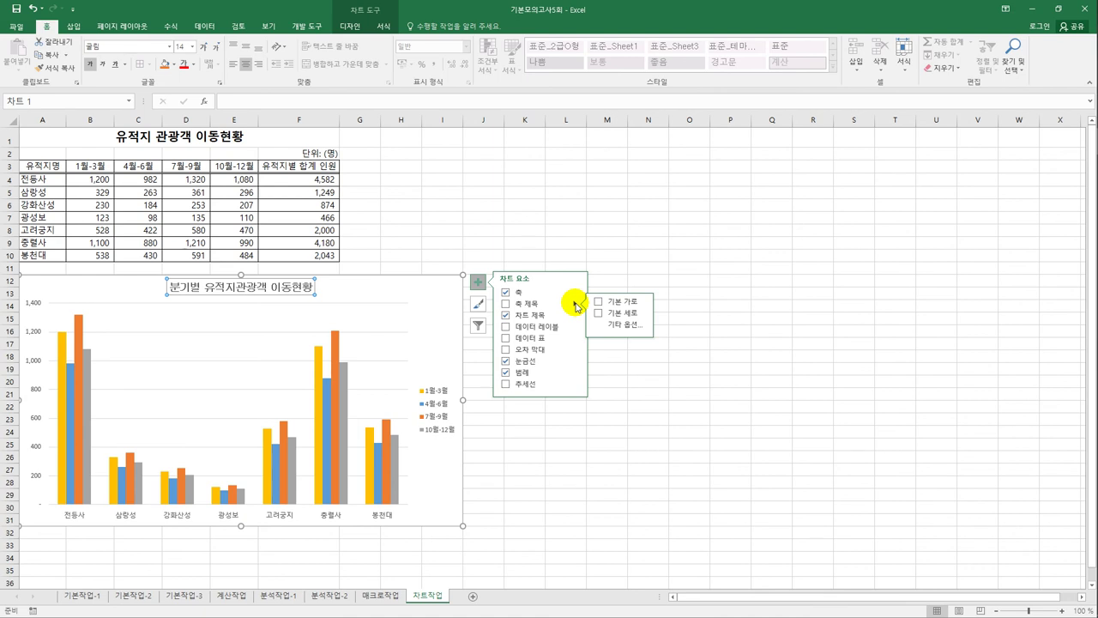
pyautogui.click(614, 312)
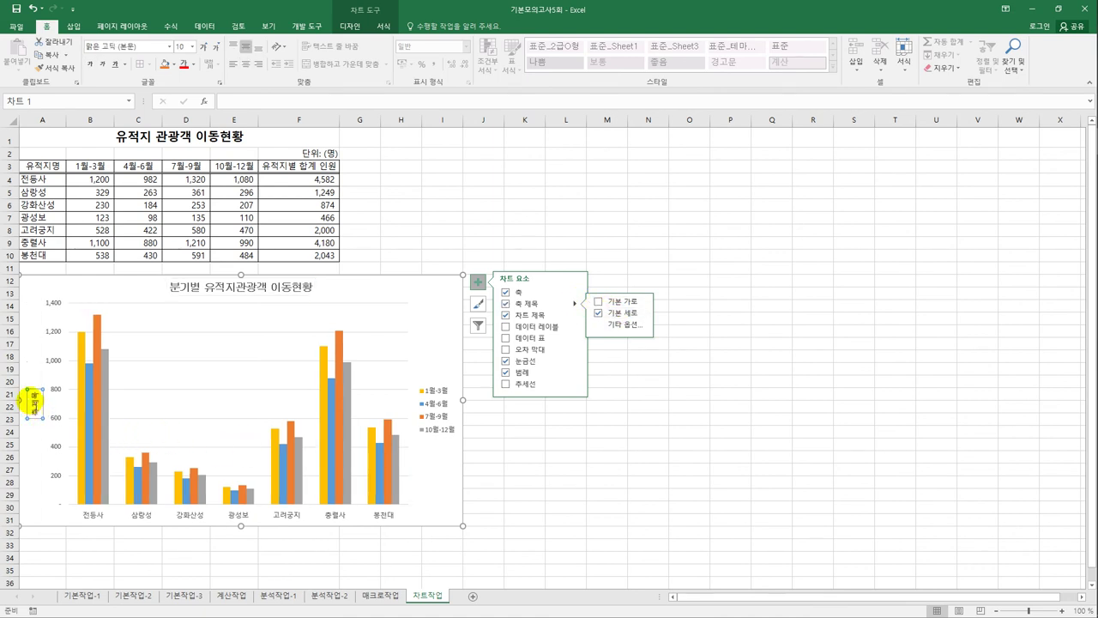
pyautogui.click(31, 394)
pyautogui.moveTo(31, 393); pyautogui.dragTo(43, 420)
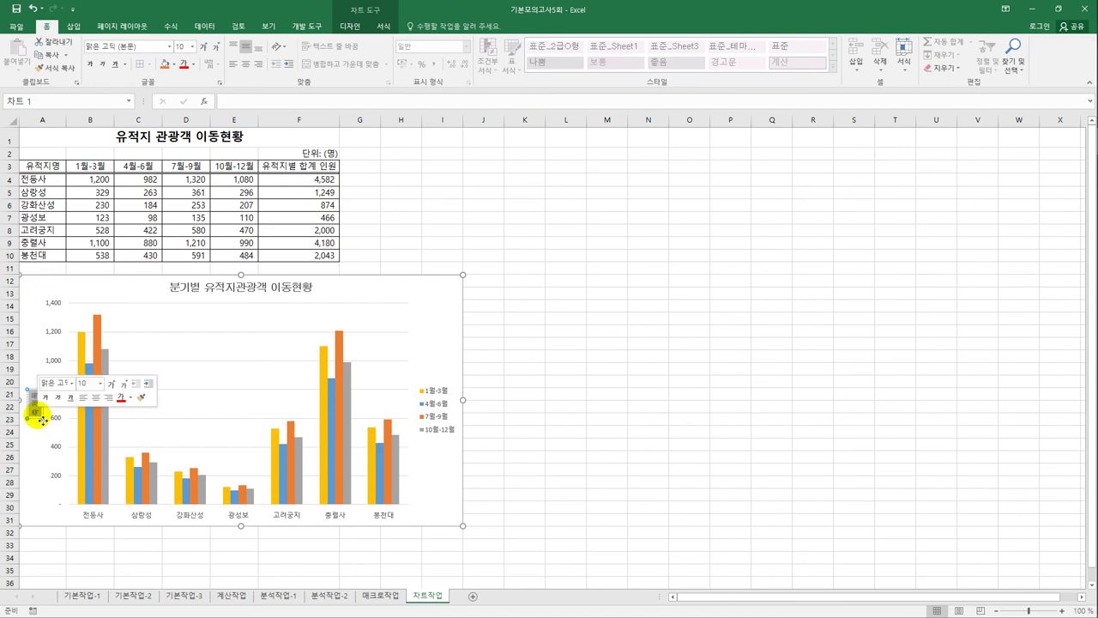
pyautogui.write('인원')
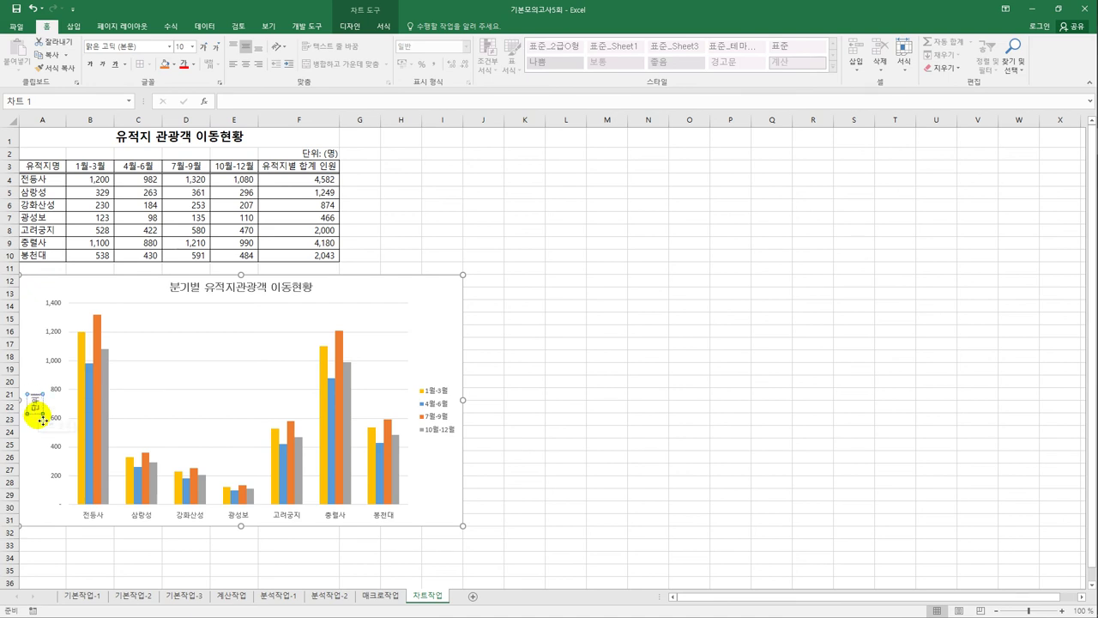
pyautogui.click(43, 421)
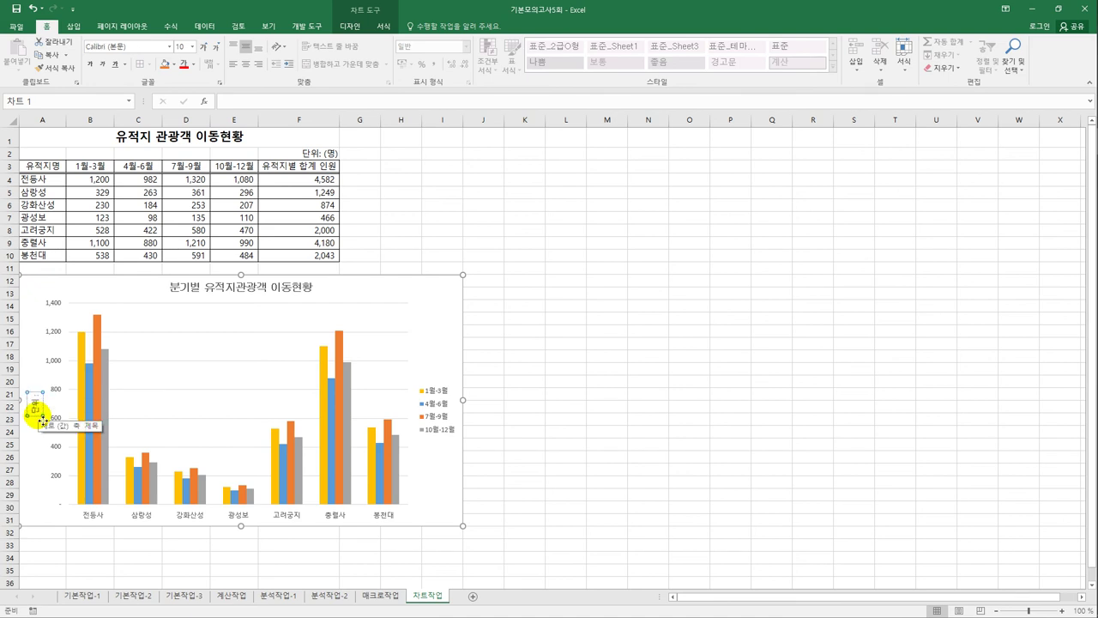
pyautogui.click(43, 421)
pyautogui.click(48, 416)
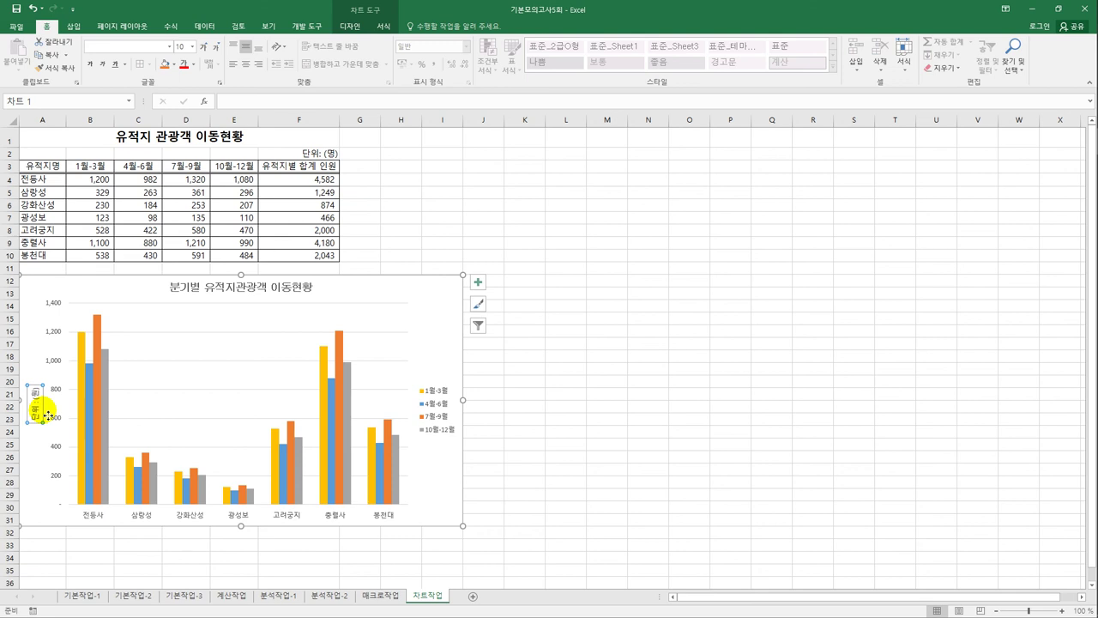
# Set the text direction of the vertical axis title to 세로.
pyautogui.rightClick(46, 417)
pyautogui.click(109, 517)
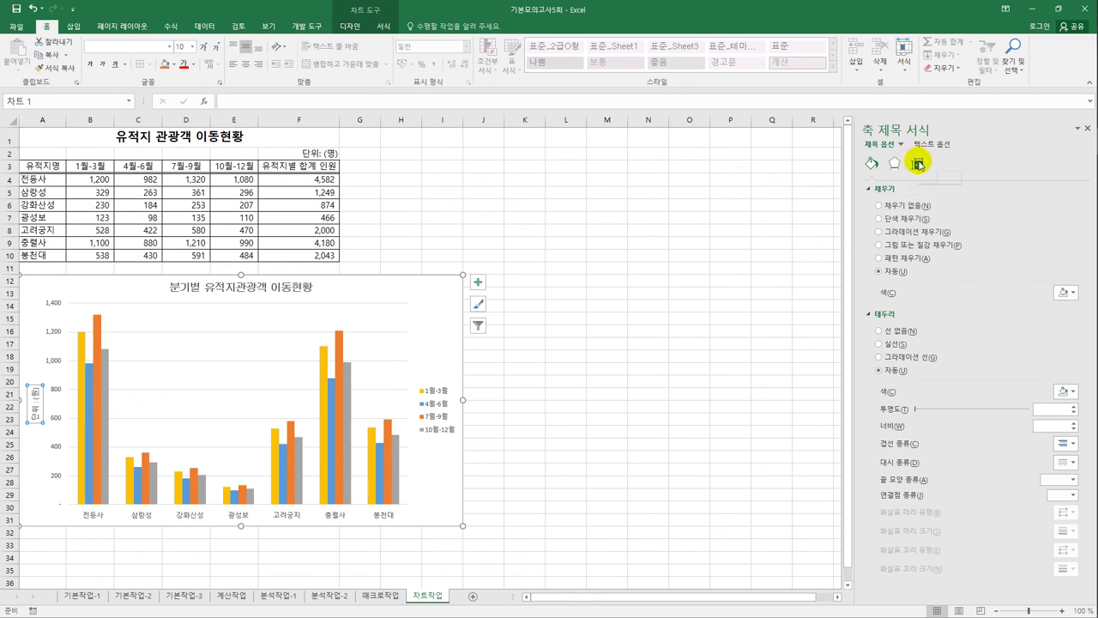
pyautogui.click(918, 164)
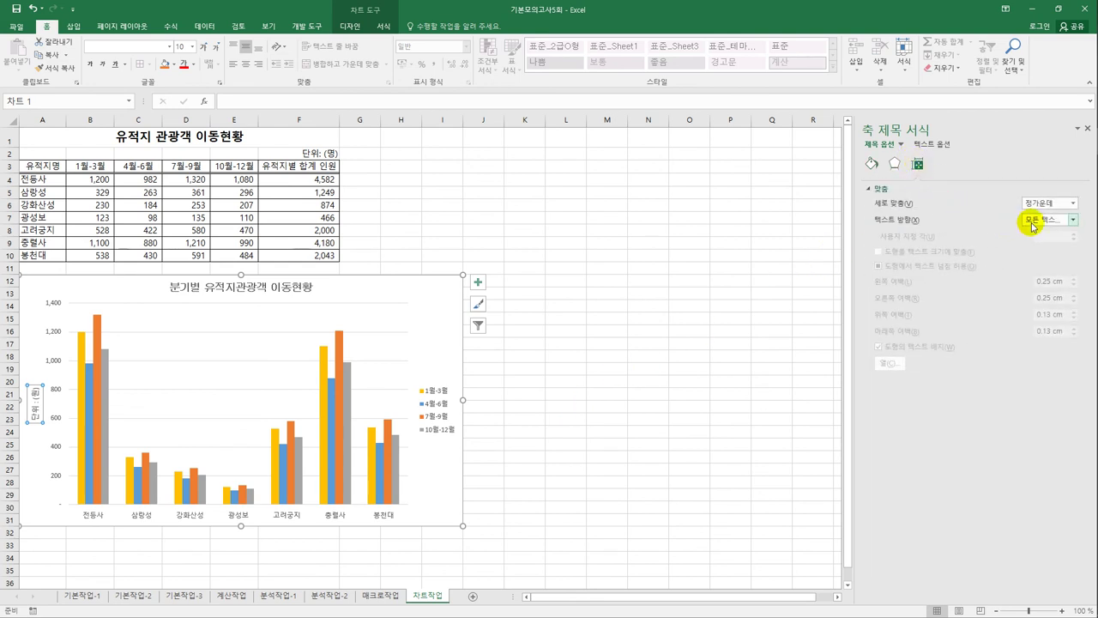
pyautogui.click(1033, 221)
pyautogui.click(1003, 273)
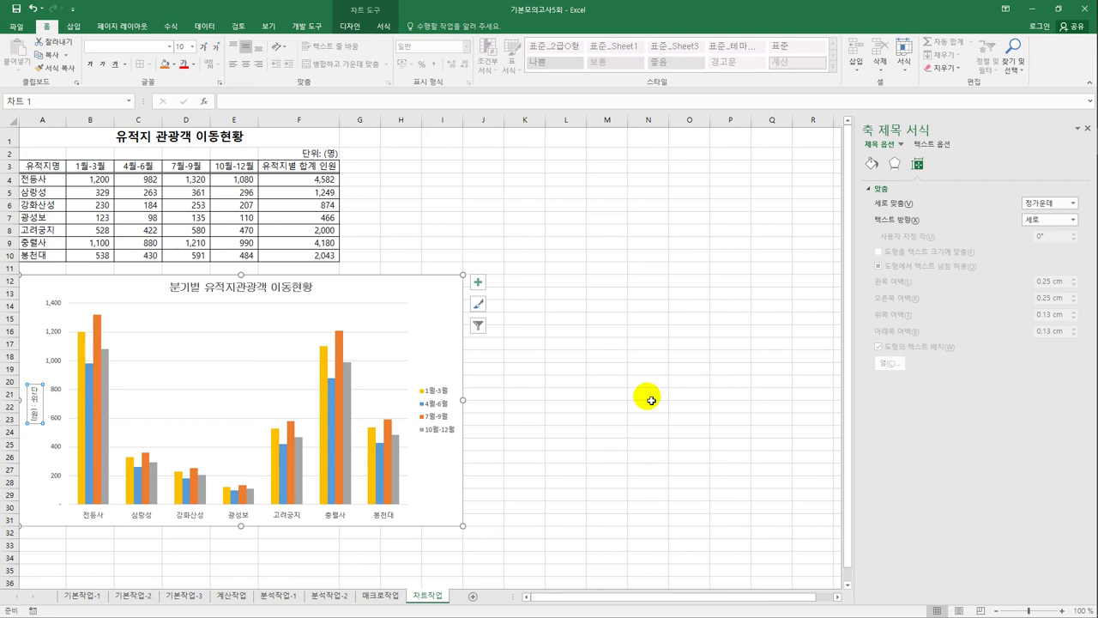
pyautogui.click(612, 407)
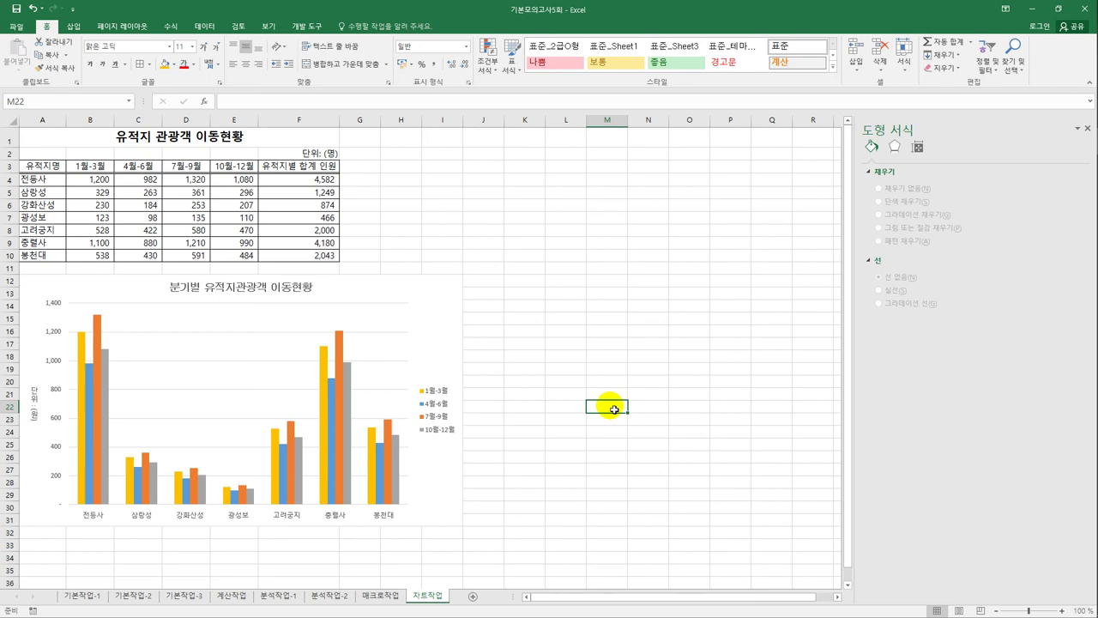
# Add a data label to only the 전등사 column of the 7월-9월 series.
pyautogui.click(337, 377)
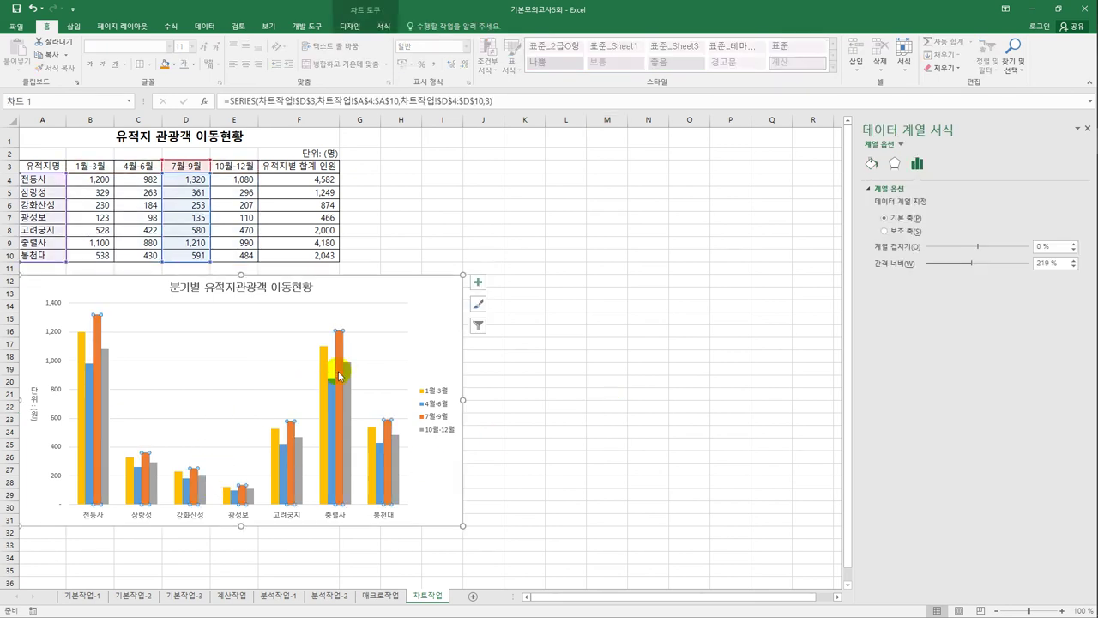
pyautogui.click(99, 334)
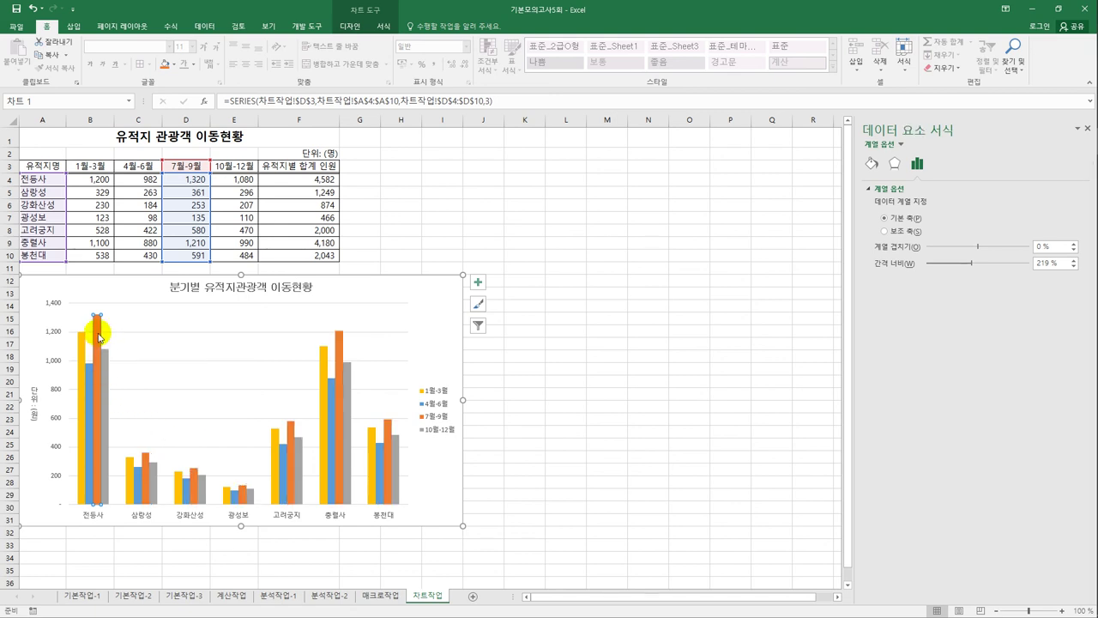
pyautogui.rightClick(98, 335)
pyautogui.click(165, 417)
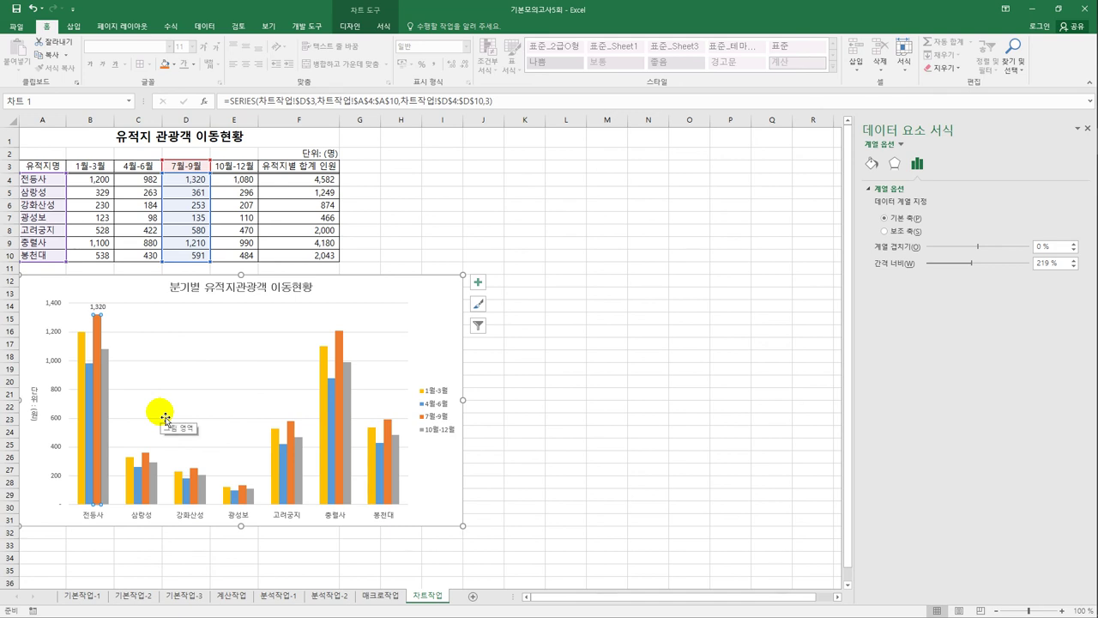
# Format the 전등사 data label in bold 굴림 at size 10.5.
pyautogui.click(98, 306)
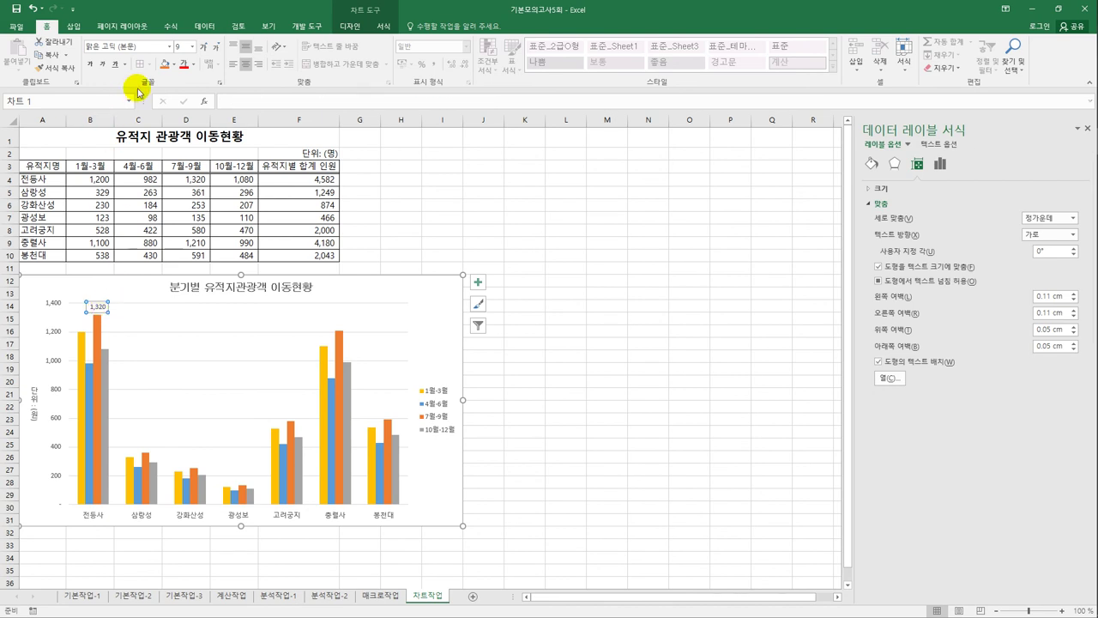
pyautogui.click(168, 46)
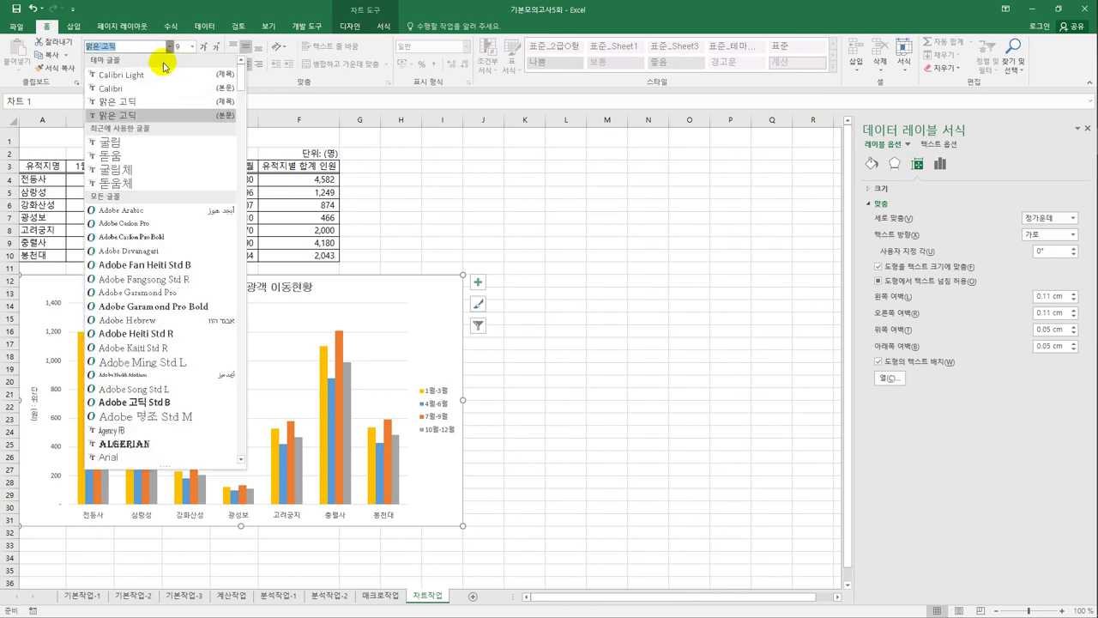
pyautogui.click(134, 146)
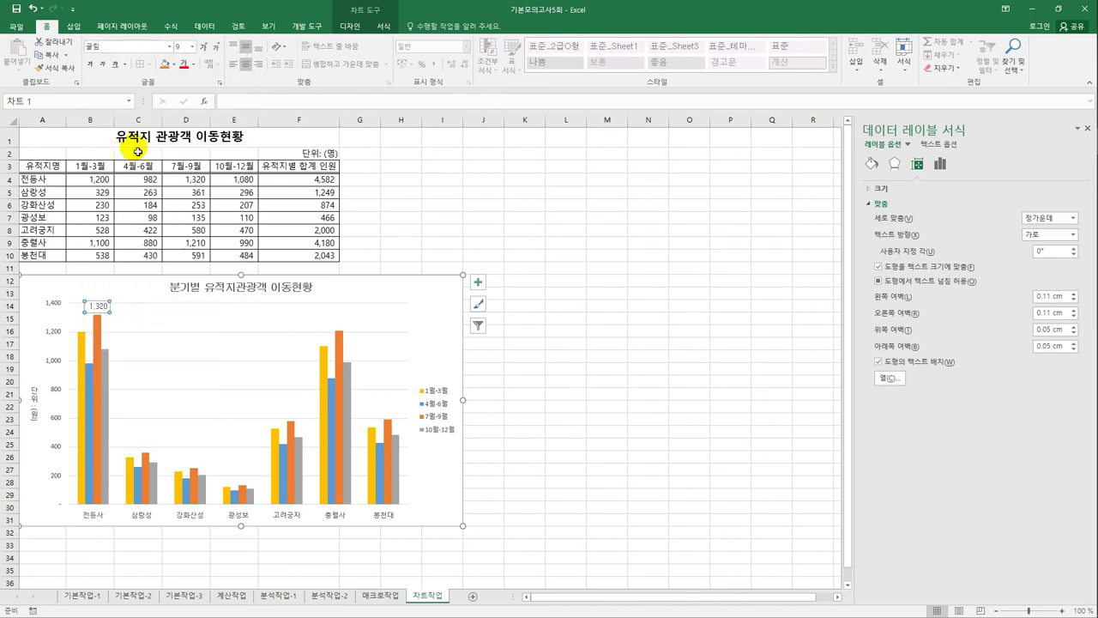
pyautogui.click(192, 47)
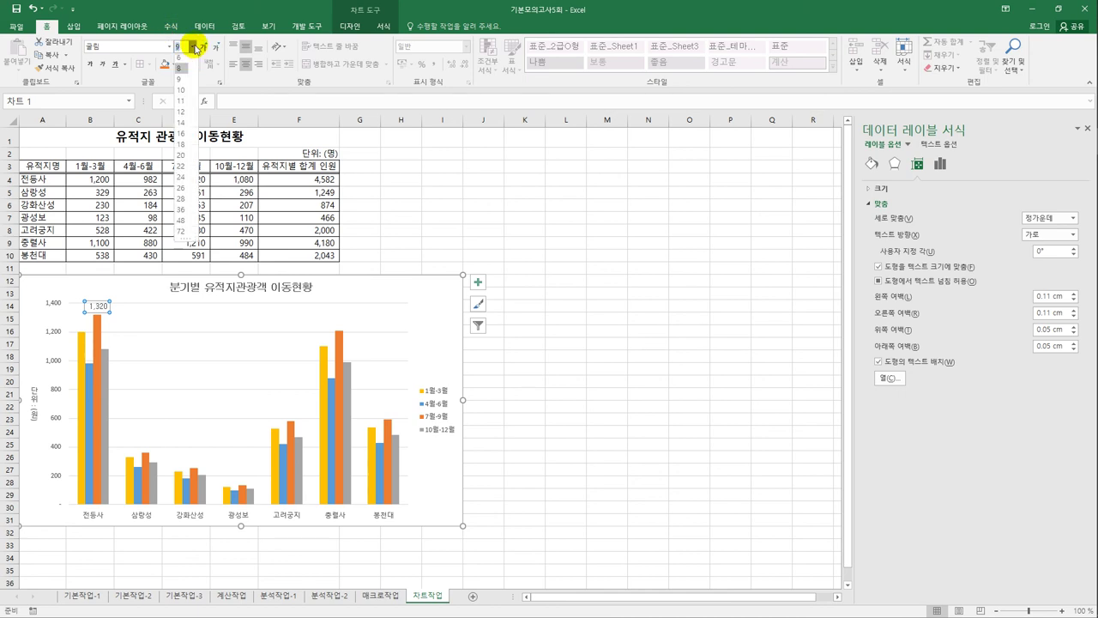
pyautogui.click(177, 91)
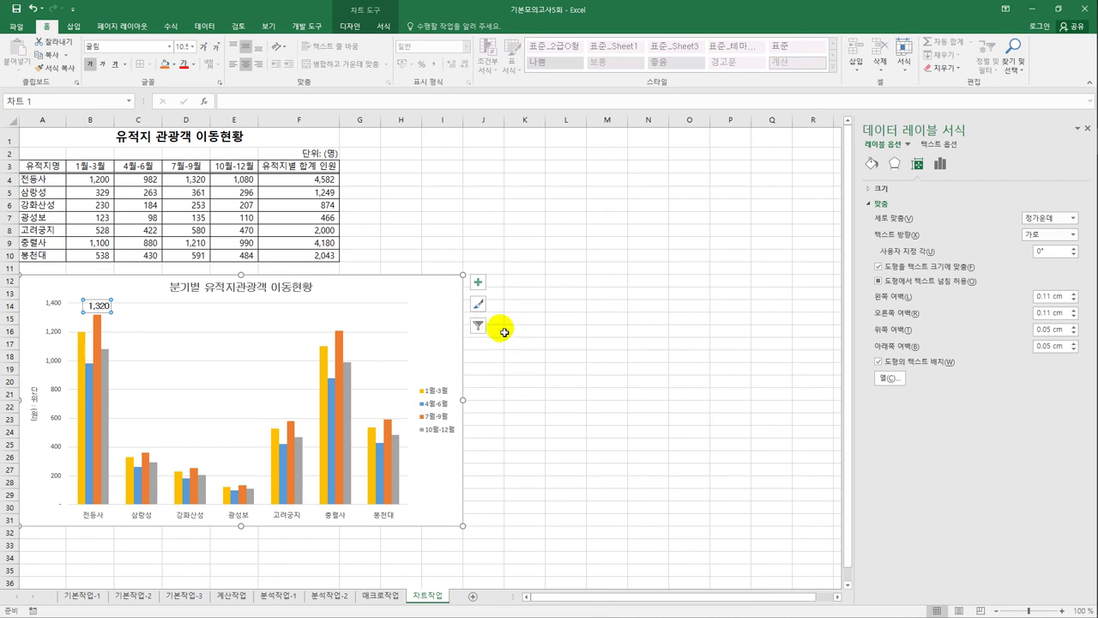
# Place the legend above the plot area (위쪽) and give it the outer (바깥쪽) shadow preset offset diagonally to the lower right.
pyautogui.click(478, 281)
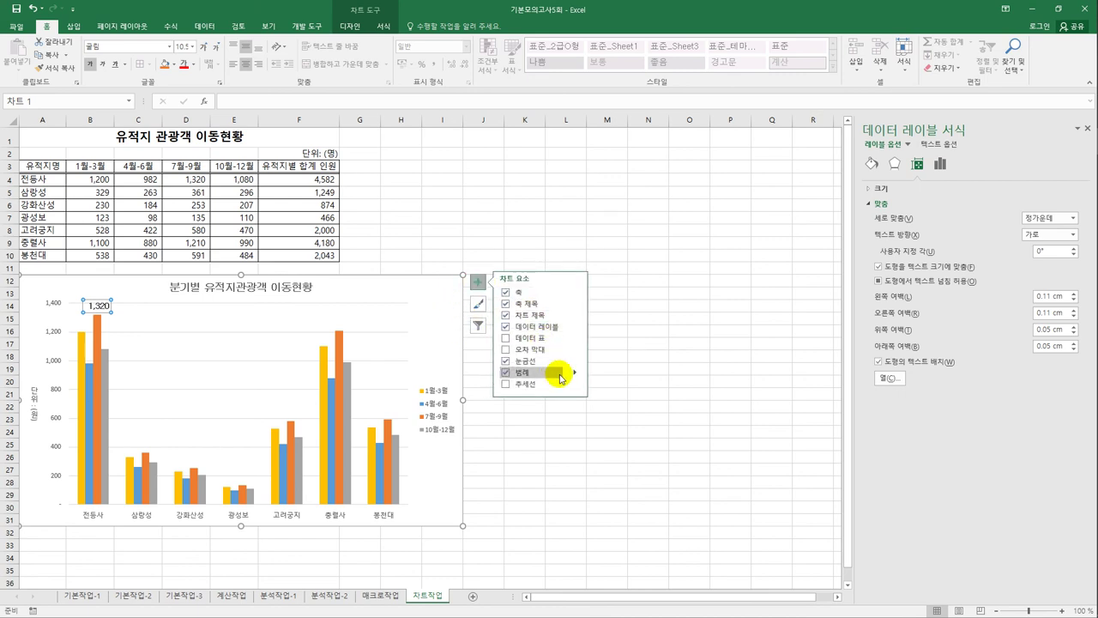
pyautogui.moveTo(574, 375)
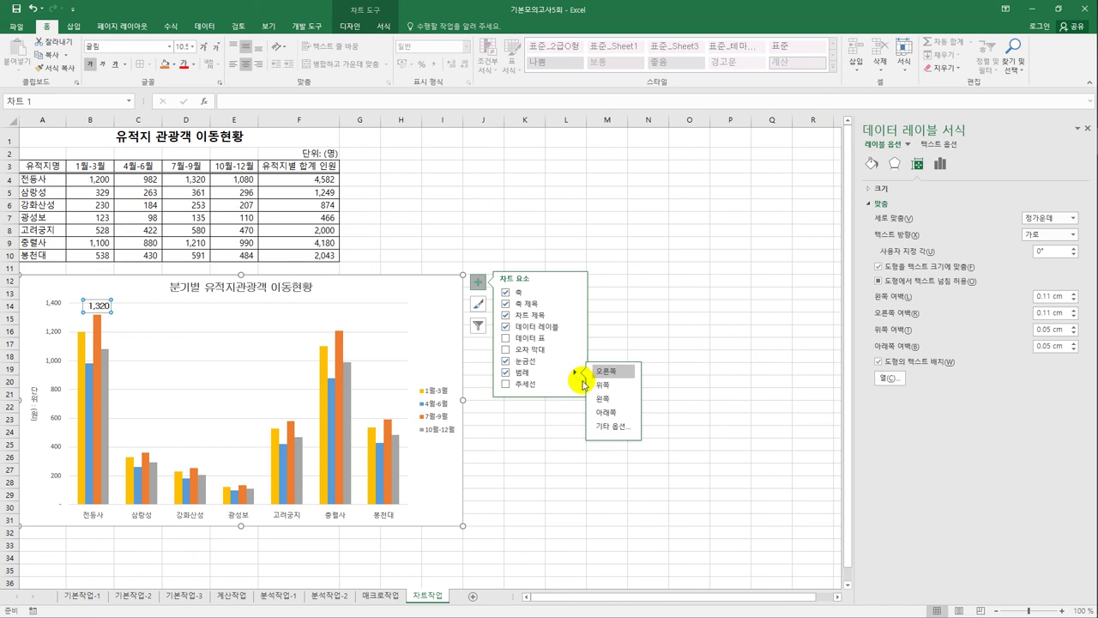
pyautogui.click(603, 385)
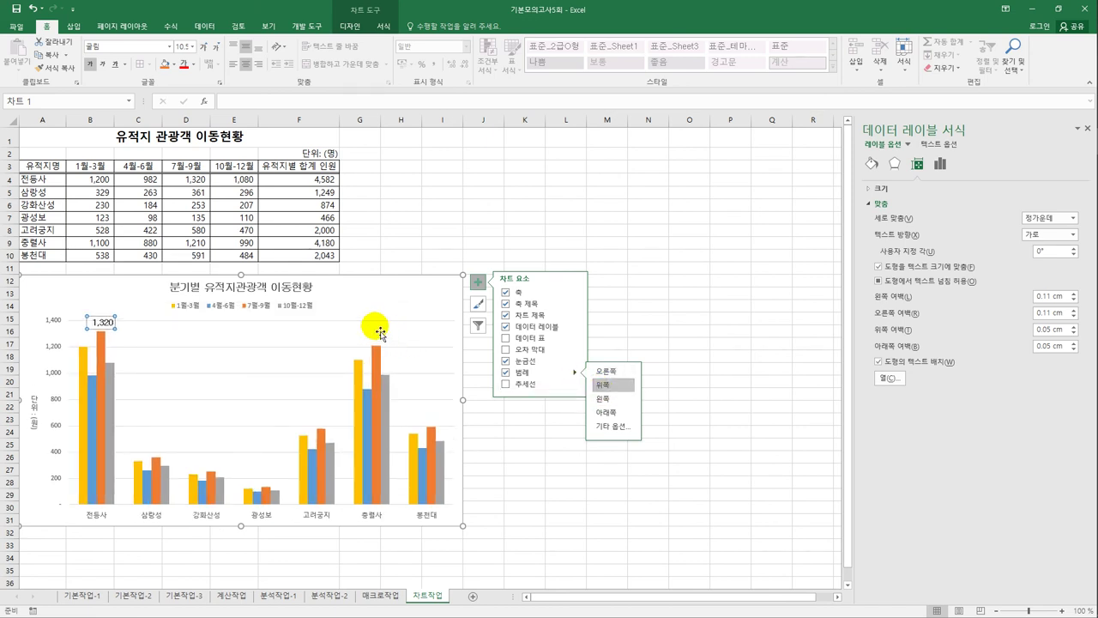
pyautogui.click(293, 309)
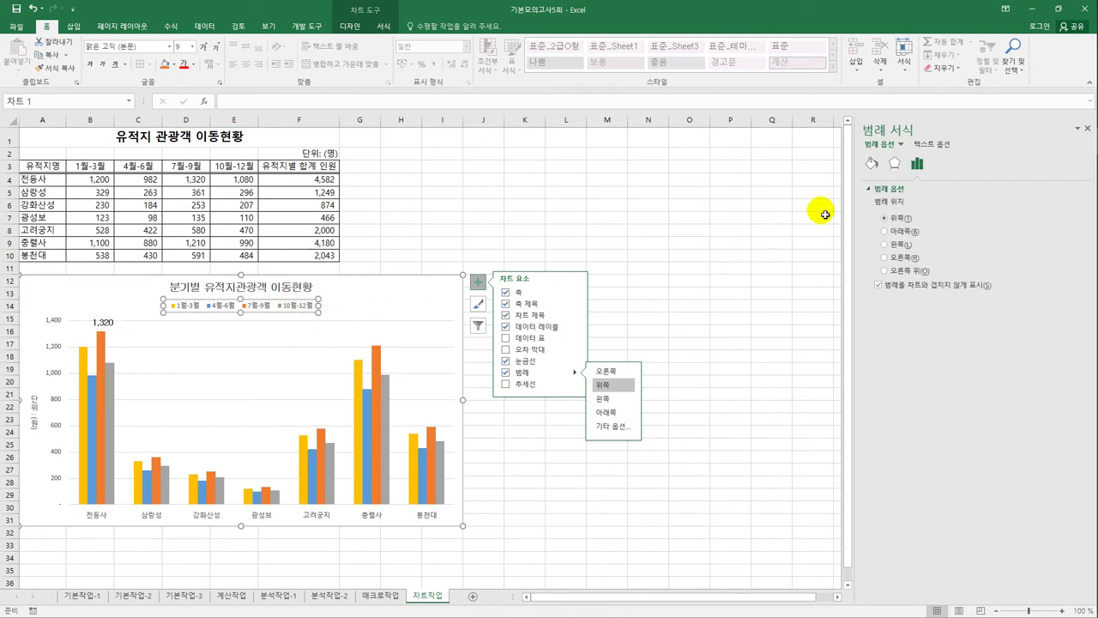
pyautogui.click(894, 165)
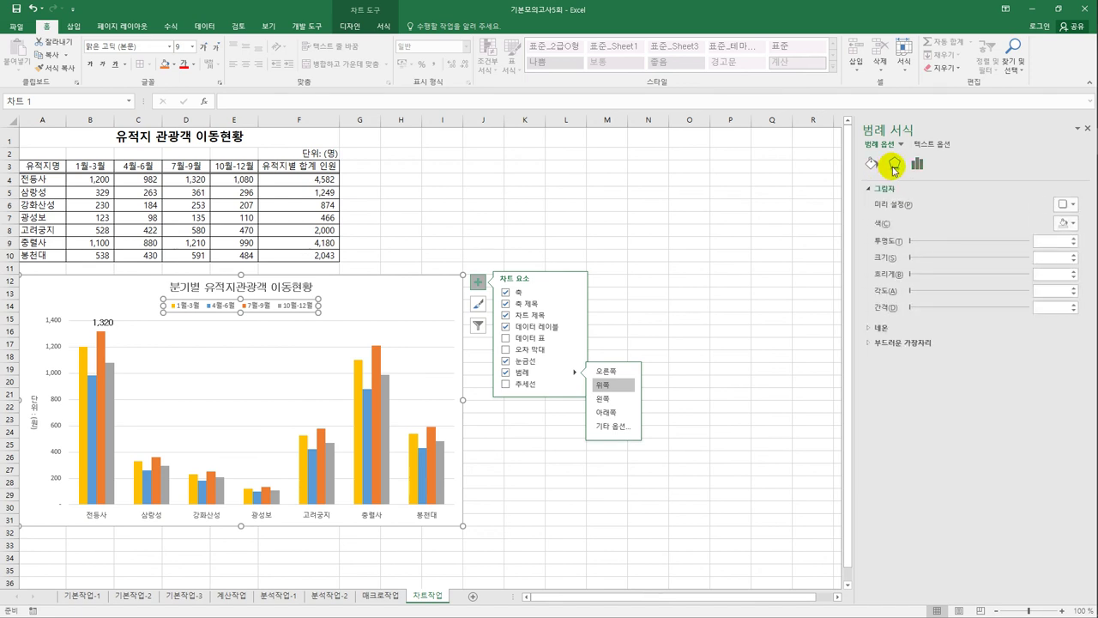
pyautogui.click(1064, 203)
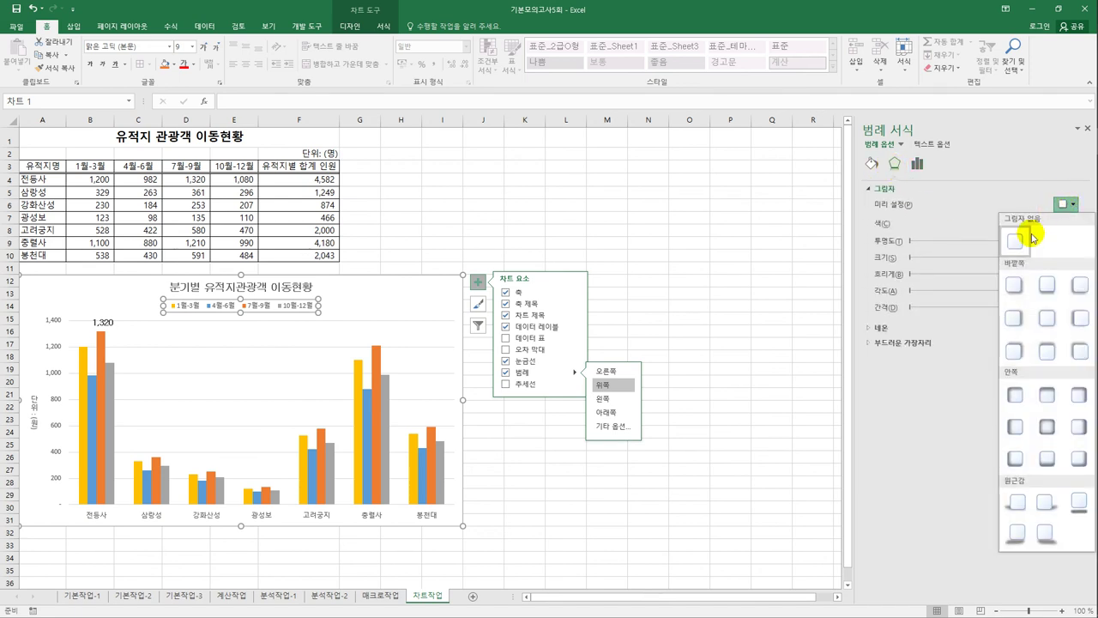
pyautogui.click(1015, 285)
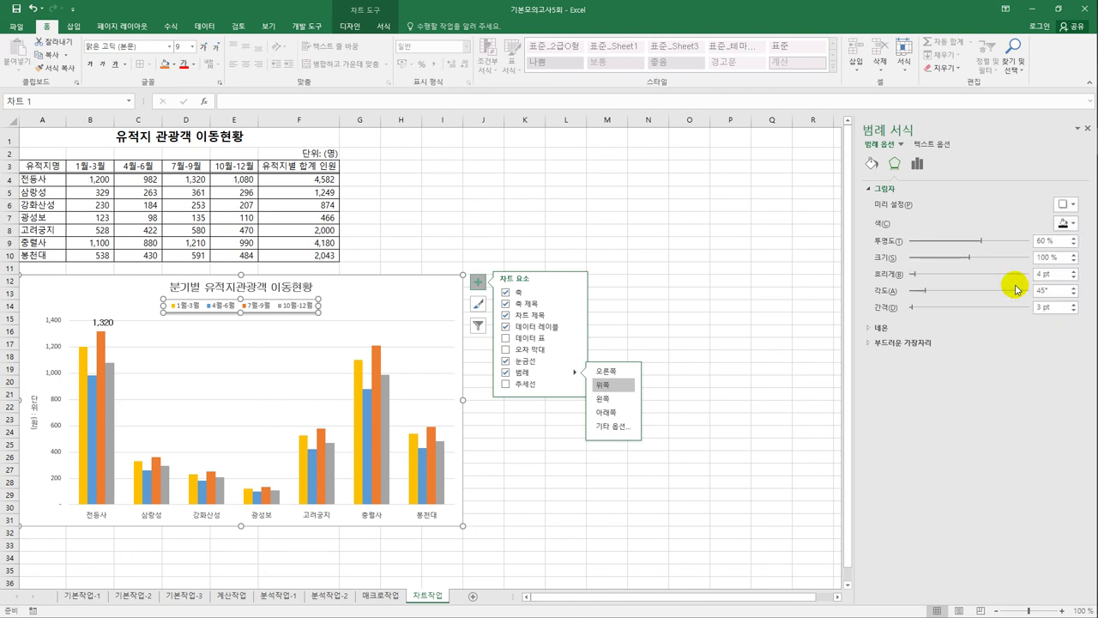
# Give the chart legend a solid fill (단색 채우기) in the white theme colour.
pyautogui.click(871, 163)
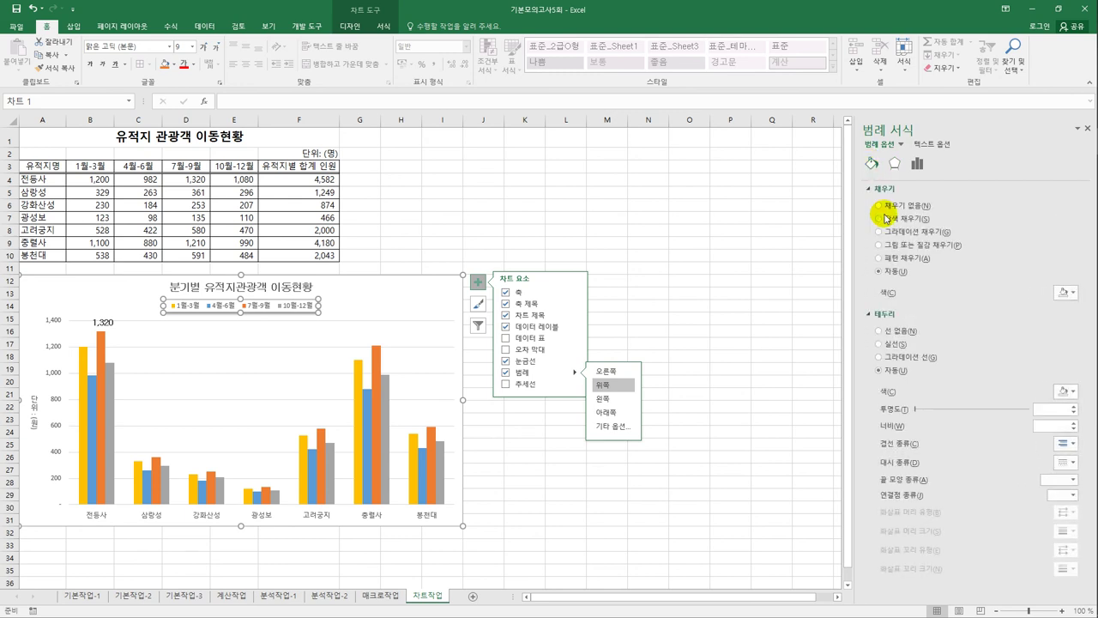
pyautogui.click(886, 219)
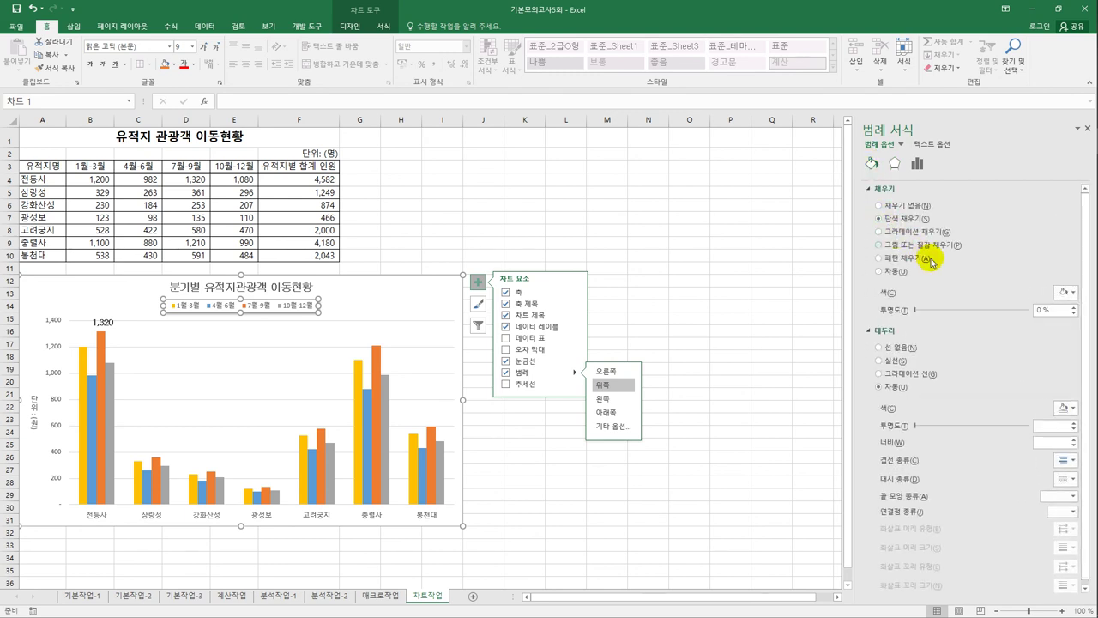
pyautogui.click(1060, 295)
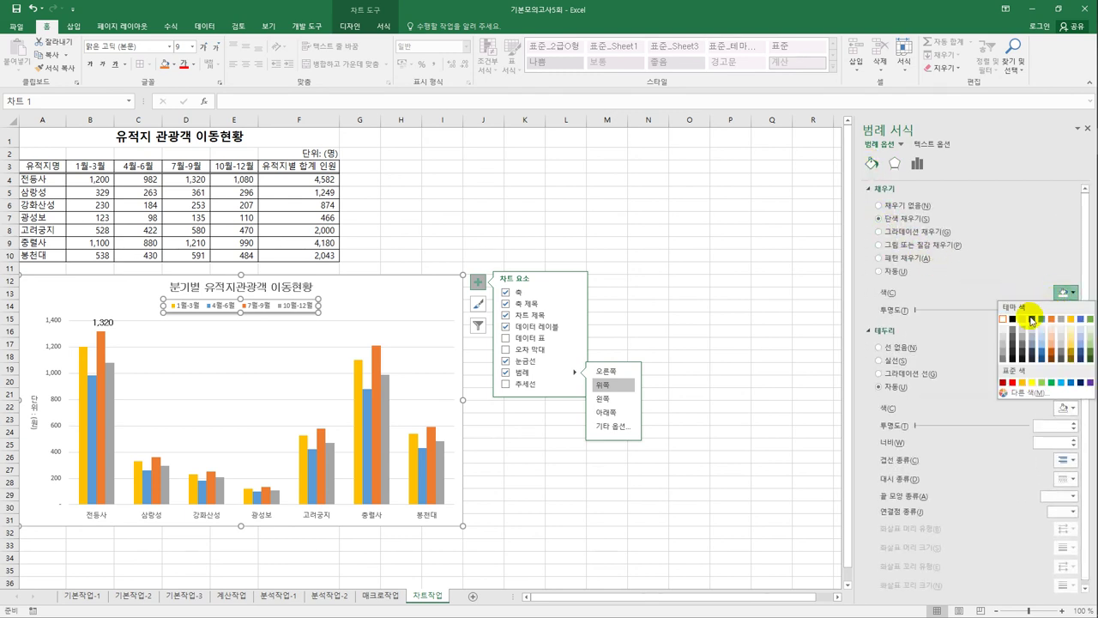
pyautogui.click(1000, 319)
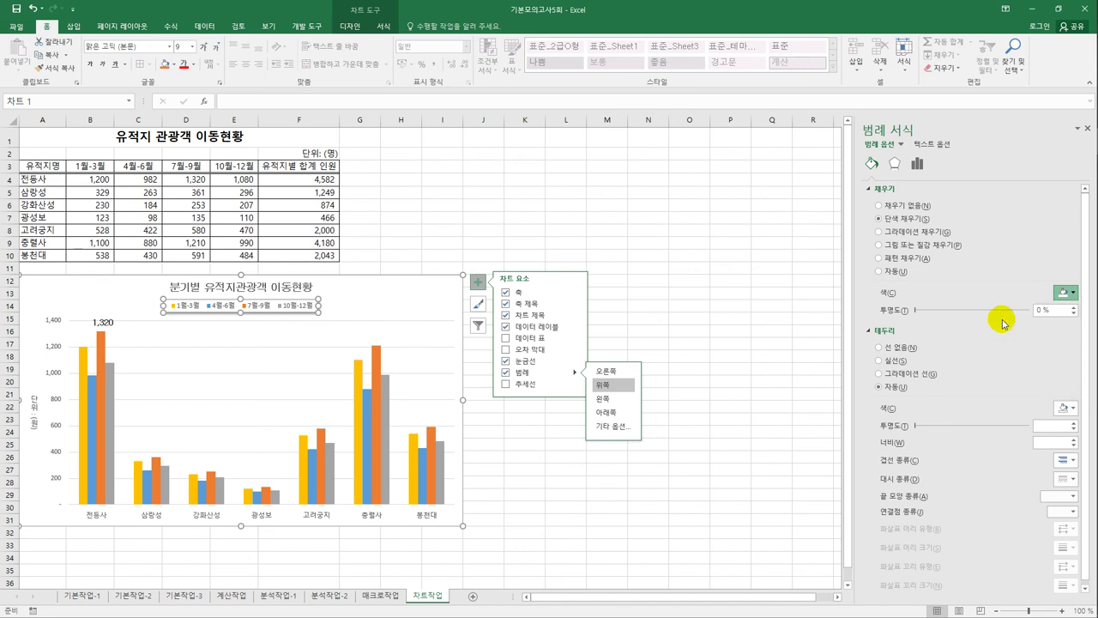
pyautogui.click(639, 269)
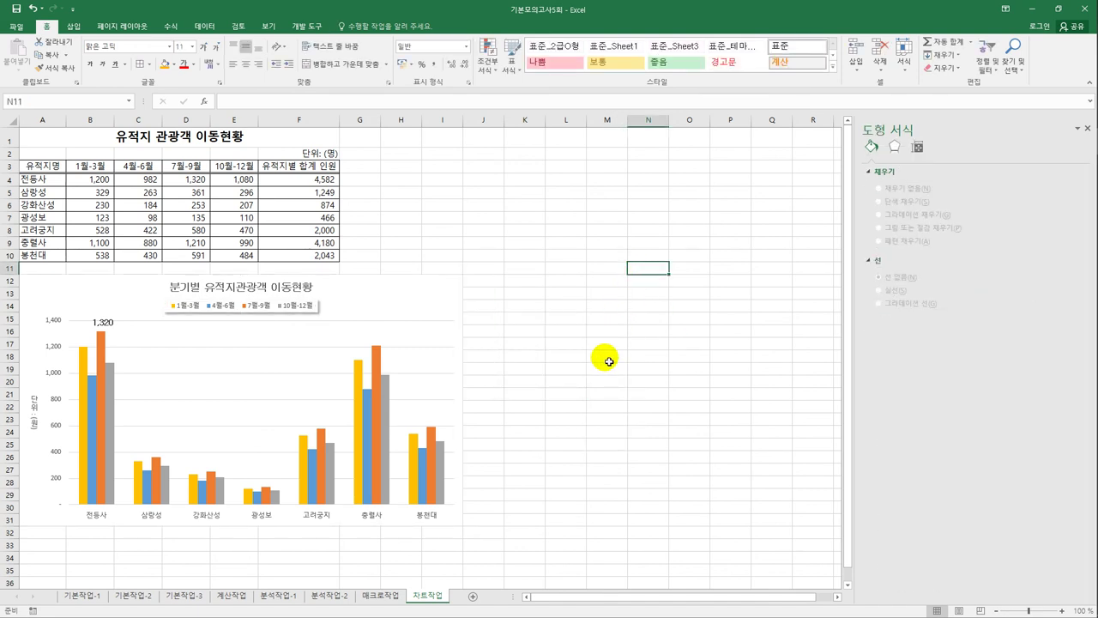
# Set the font size of the 전등사 data label to 10 and deselect the chart.
pyautogui.scroll(-1, 583, 429)
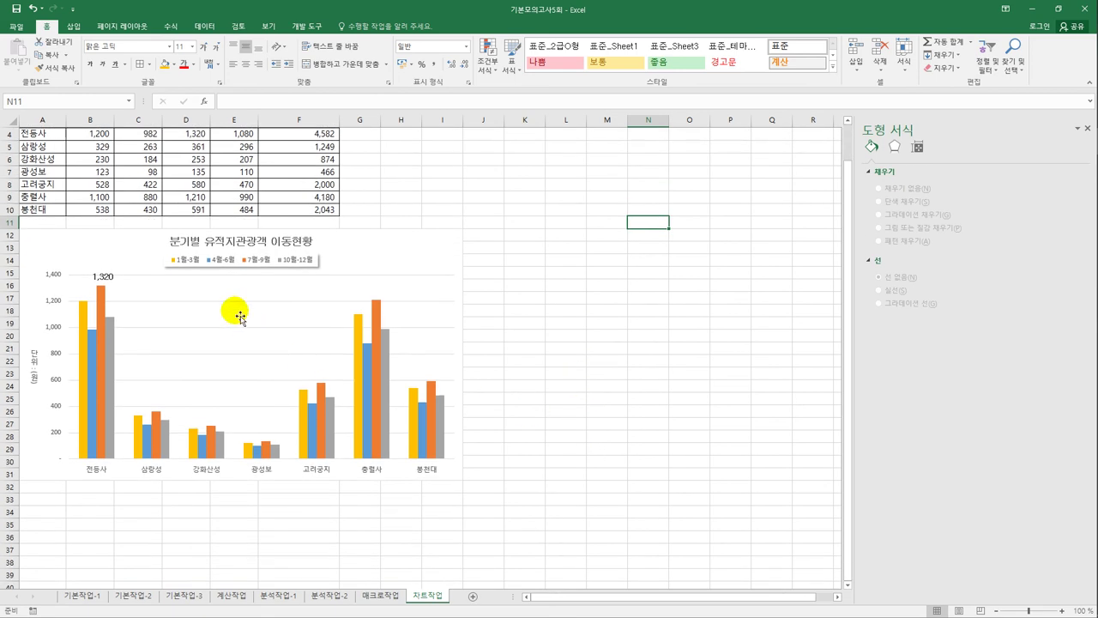
pyautogui.click(101, 277)
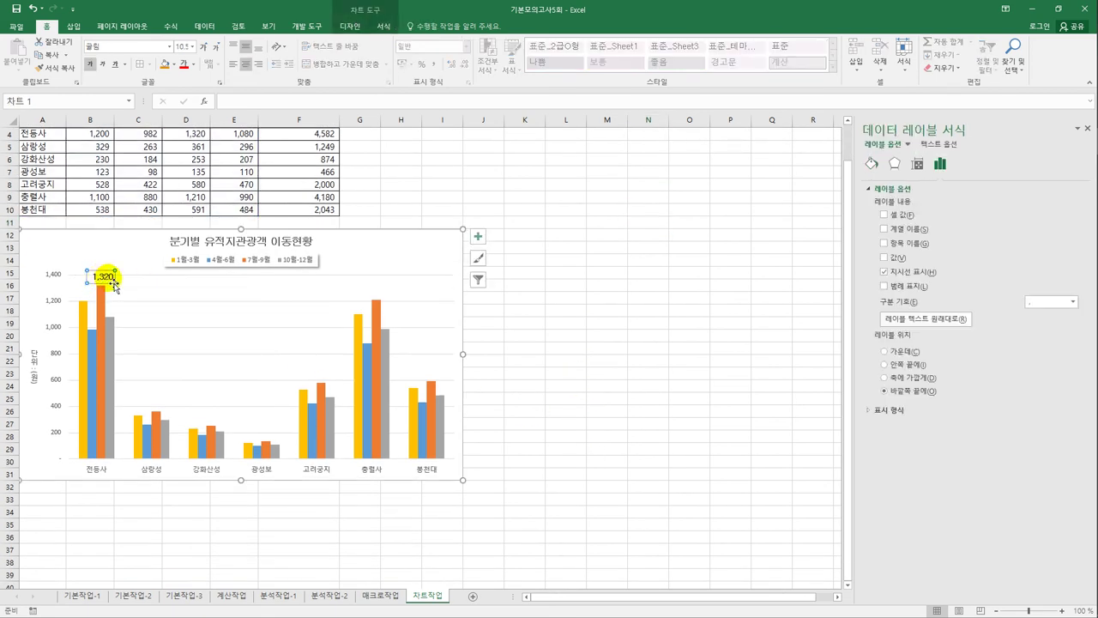
pyautogui.click(193, 48)
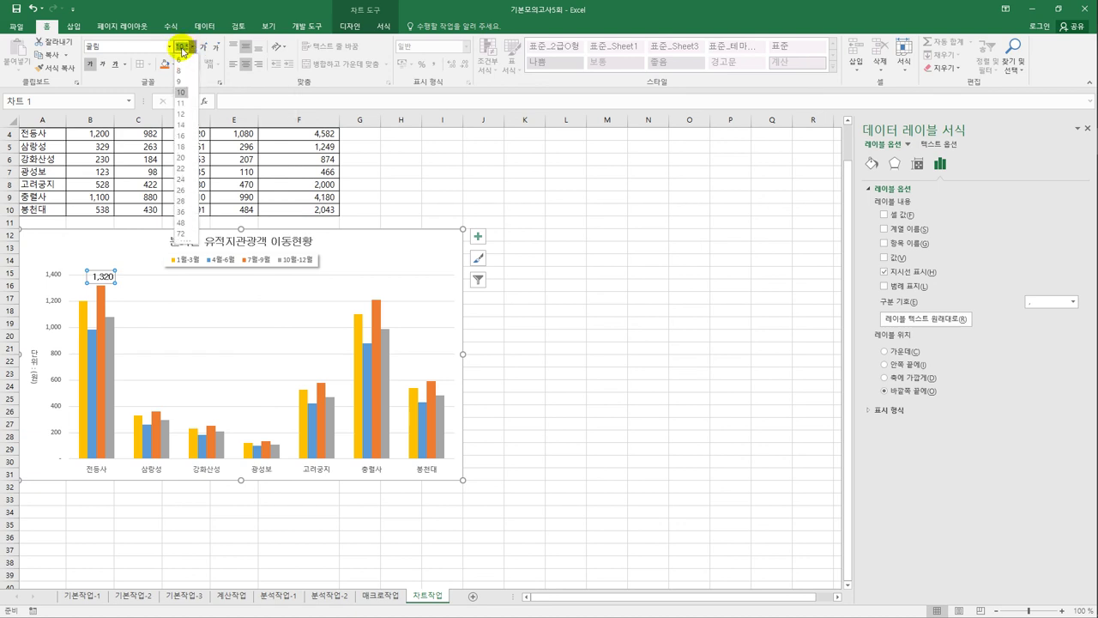
pyautogui.write('10')
pyautogui.press('Return')
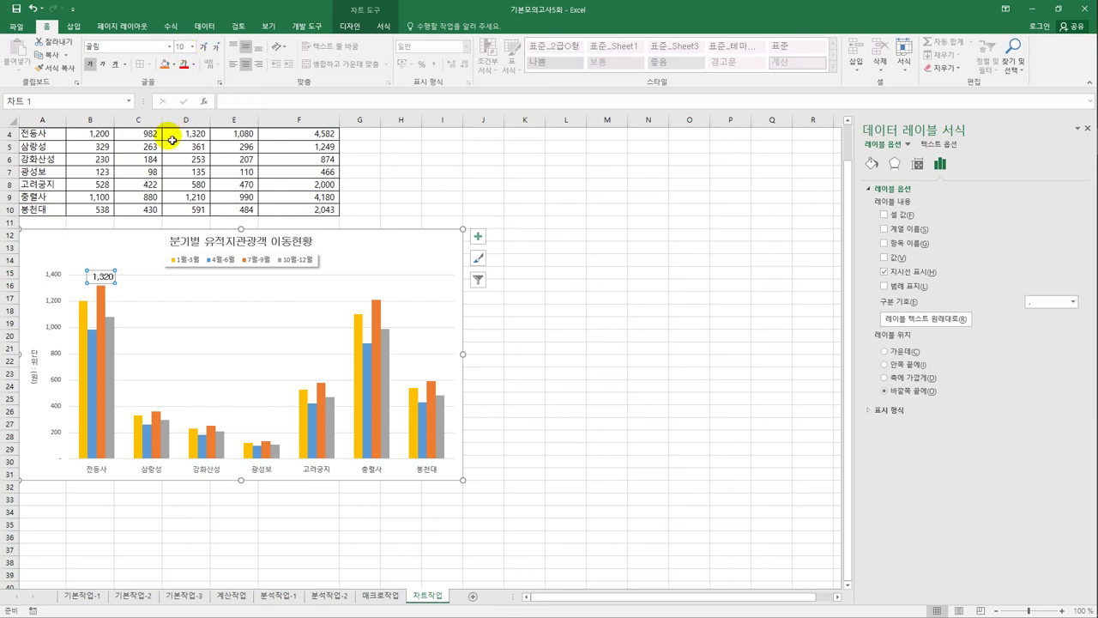
pyautogui.click(538, 333)
pyautogui.click(405, 257)
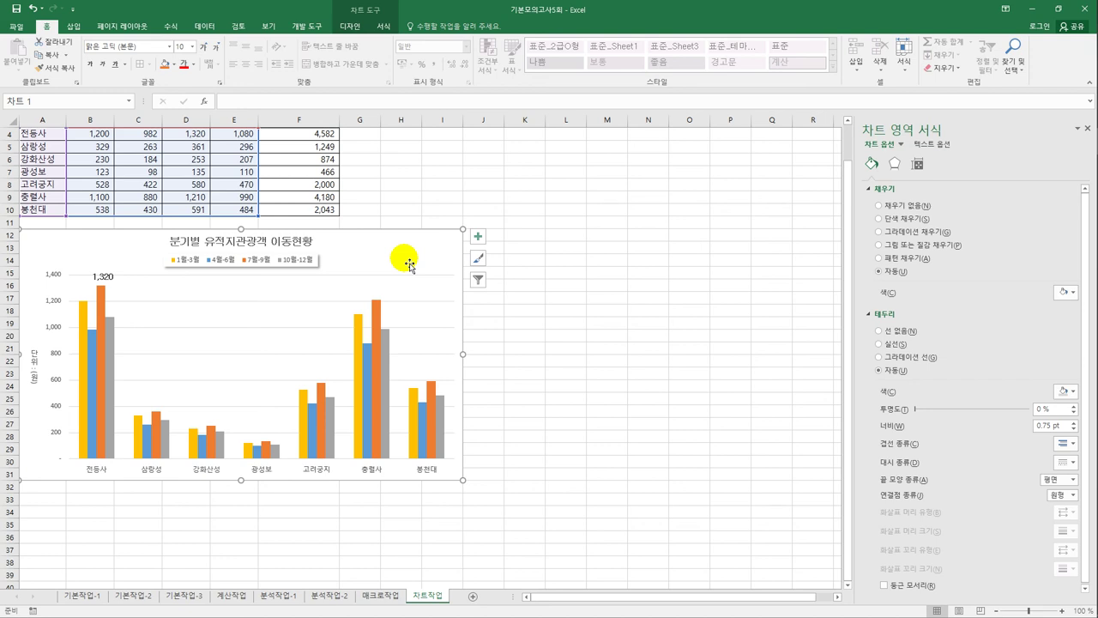
pyautogui.click(562, 373)
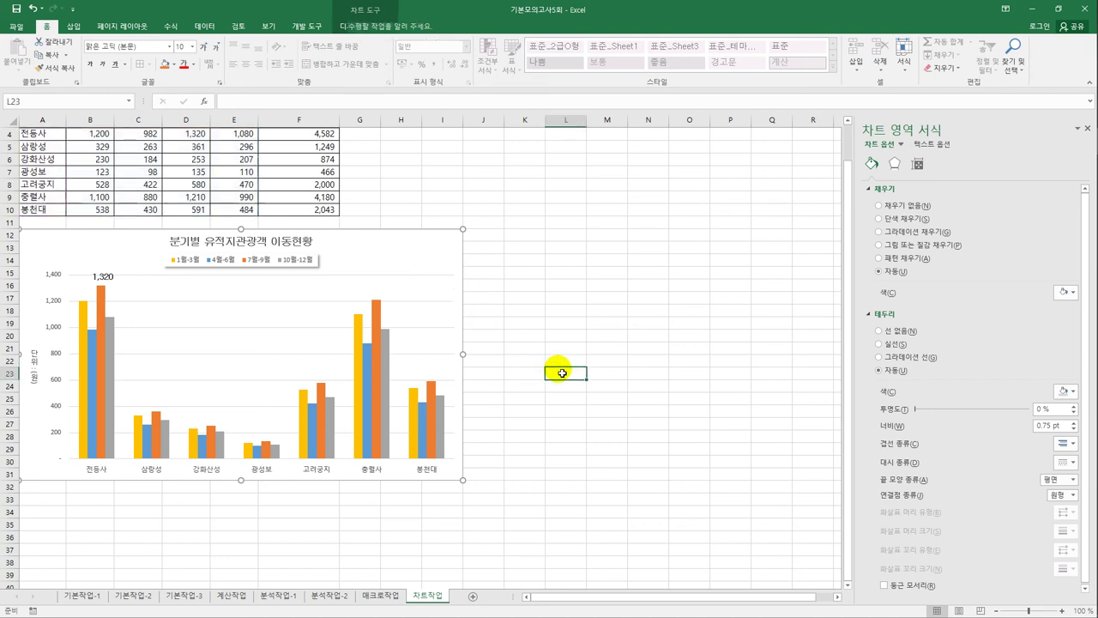